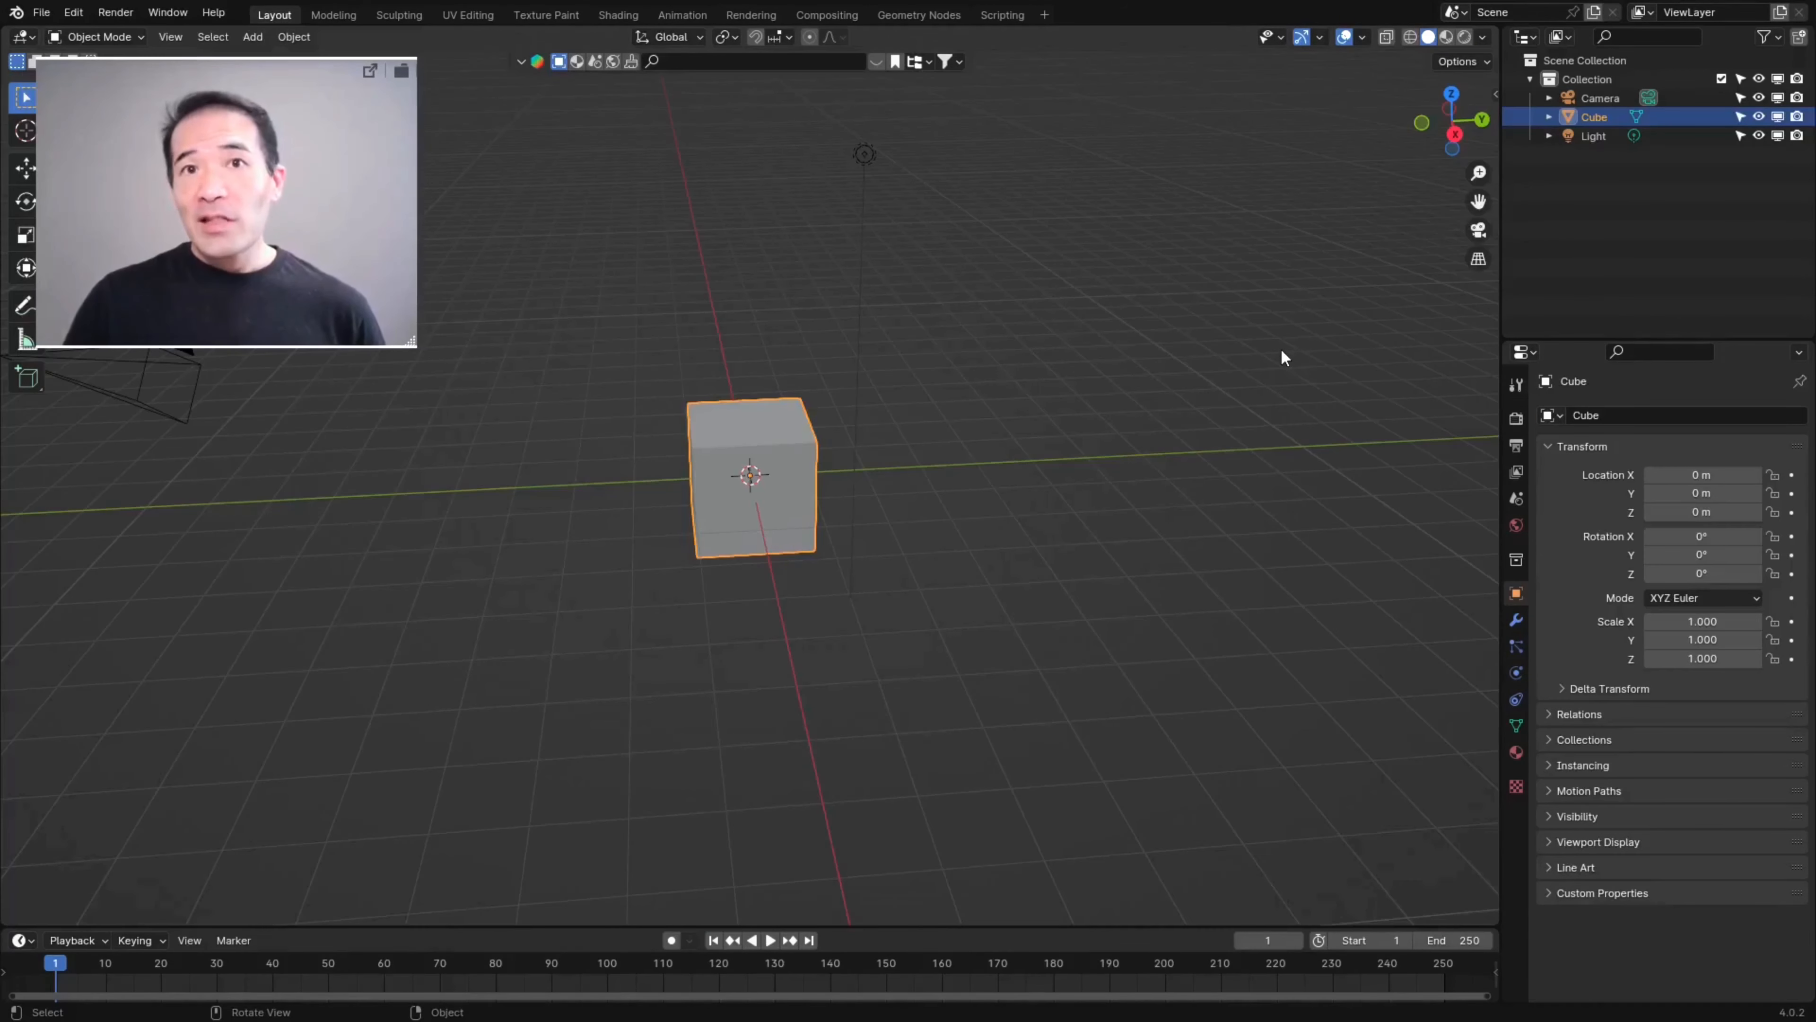
- Delete the default cube and add a Monkey mesh at the scene origin in its place
middle_drag(900, 413, 588, 466)
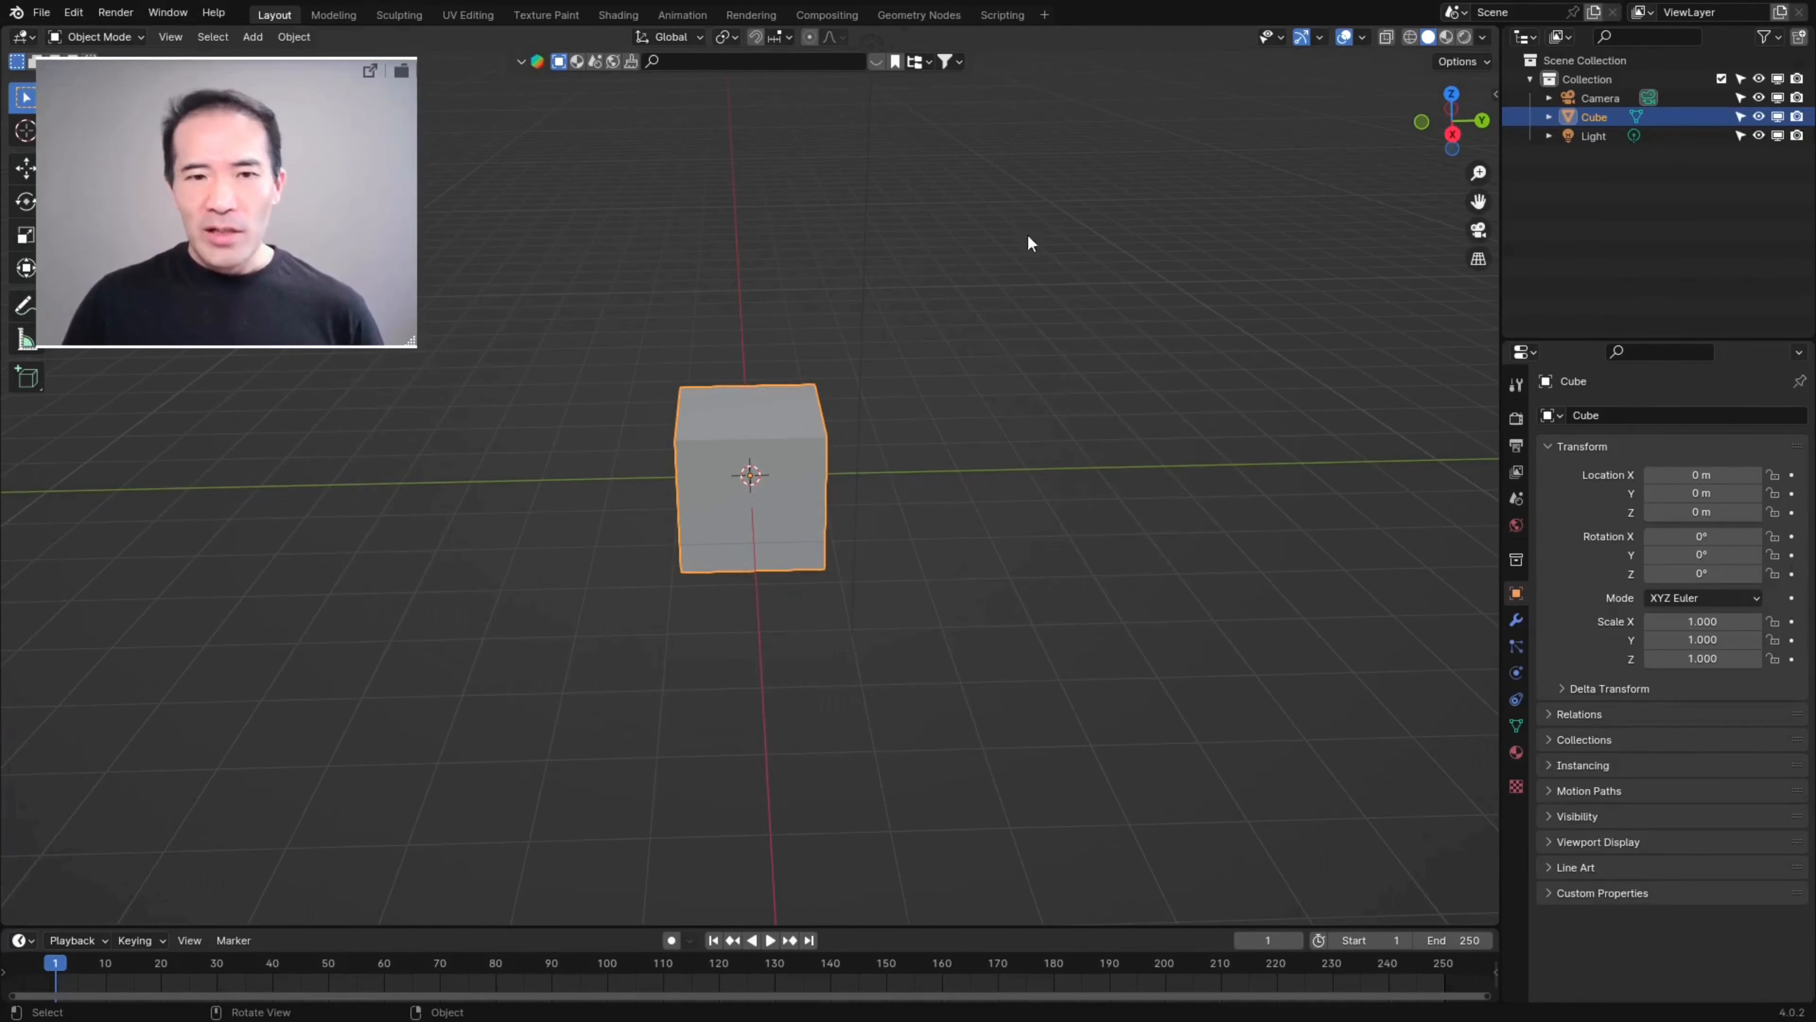
middle_drag(796, 399, 739, 434)
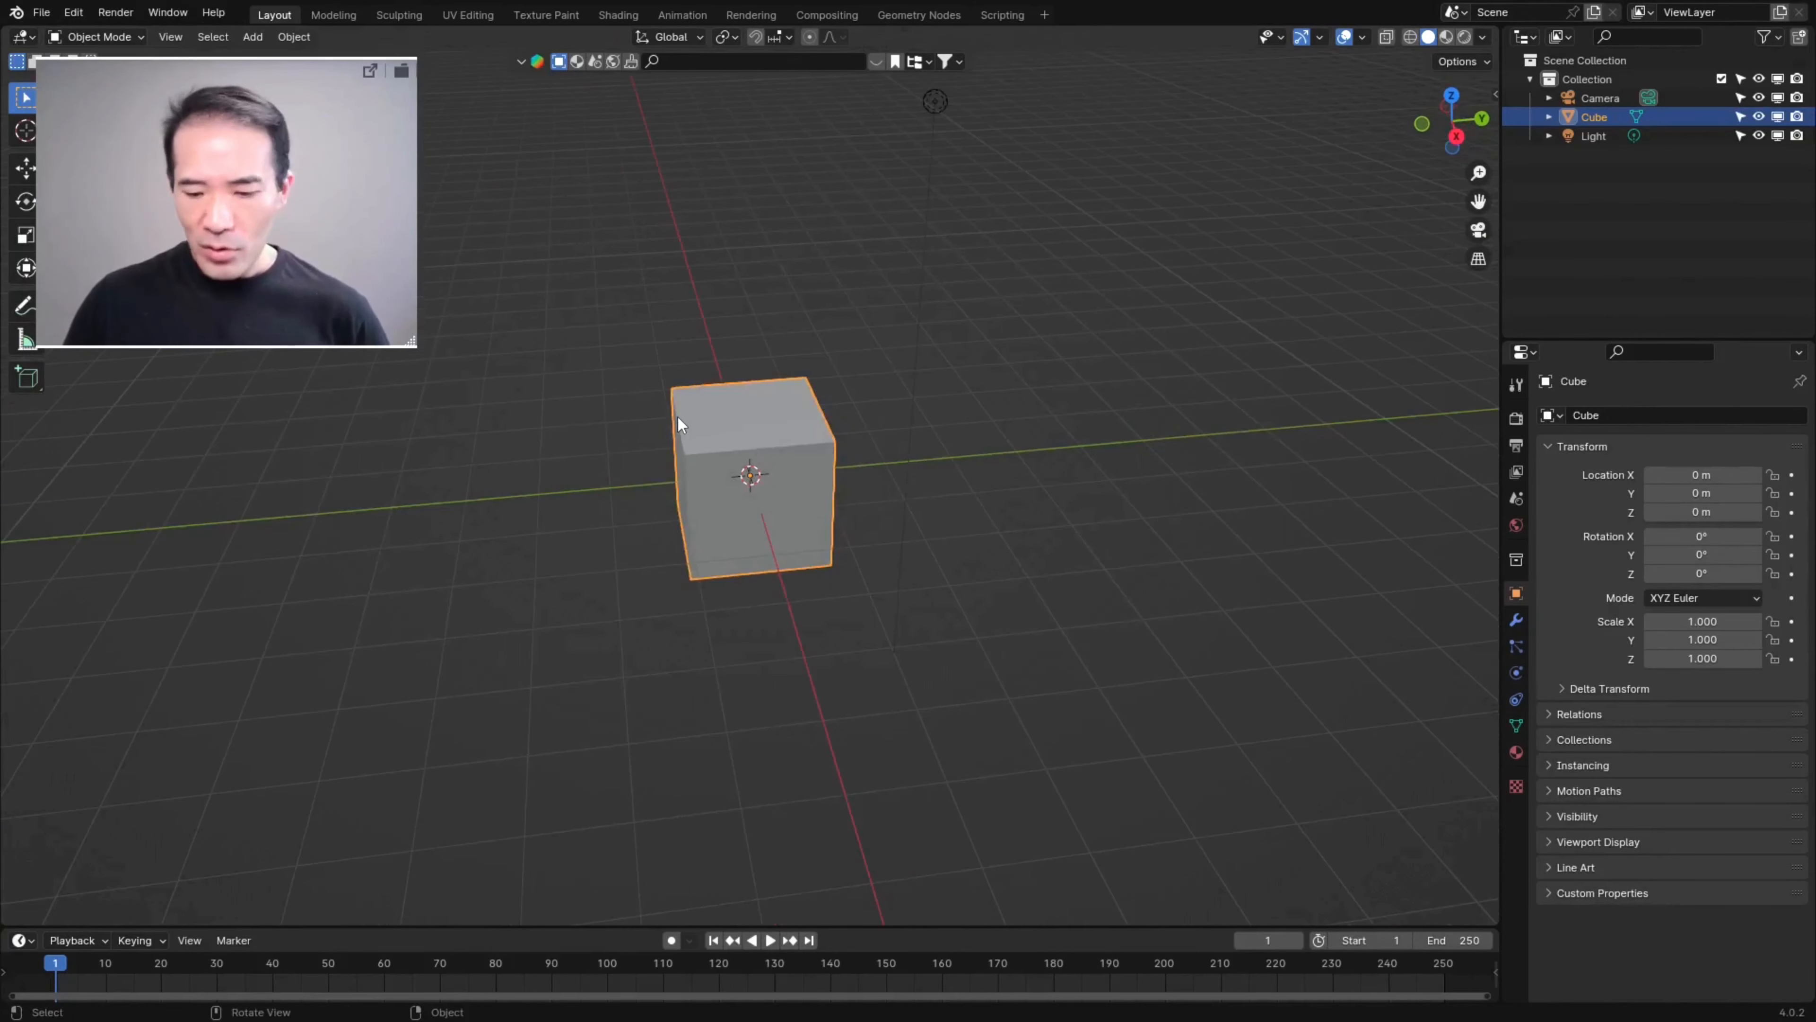
key(Delete)
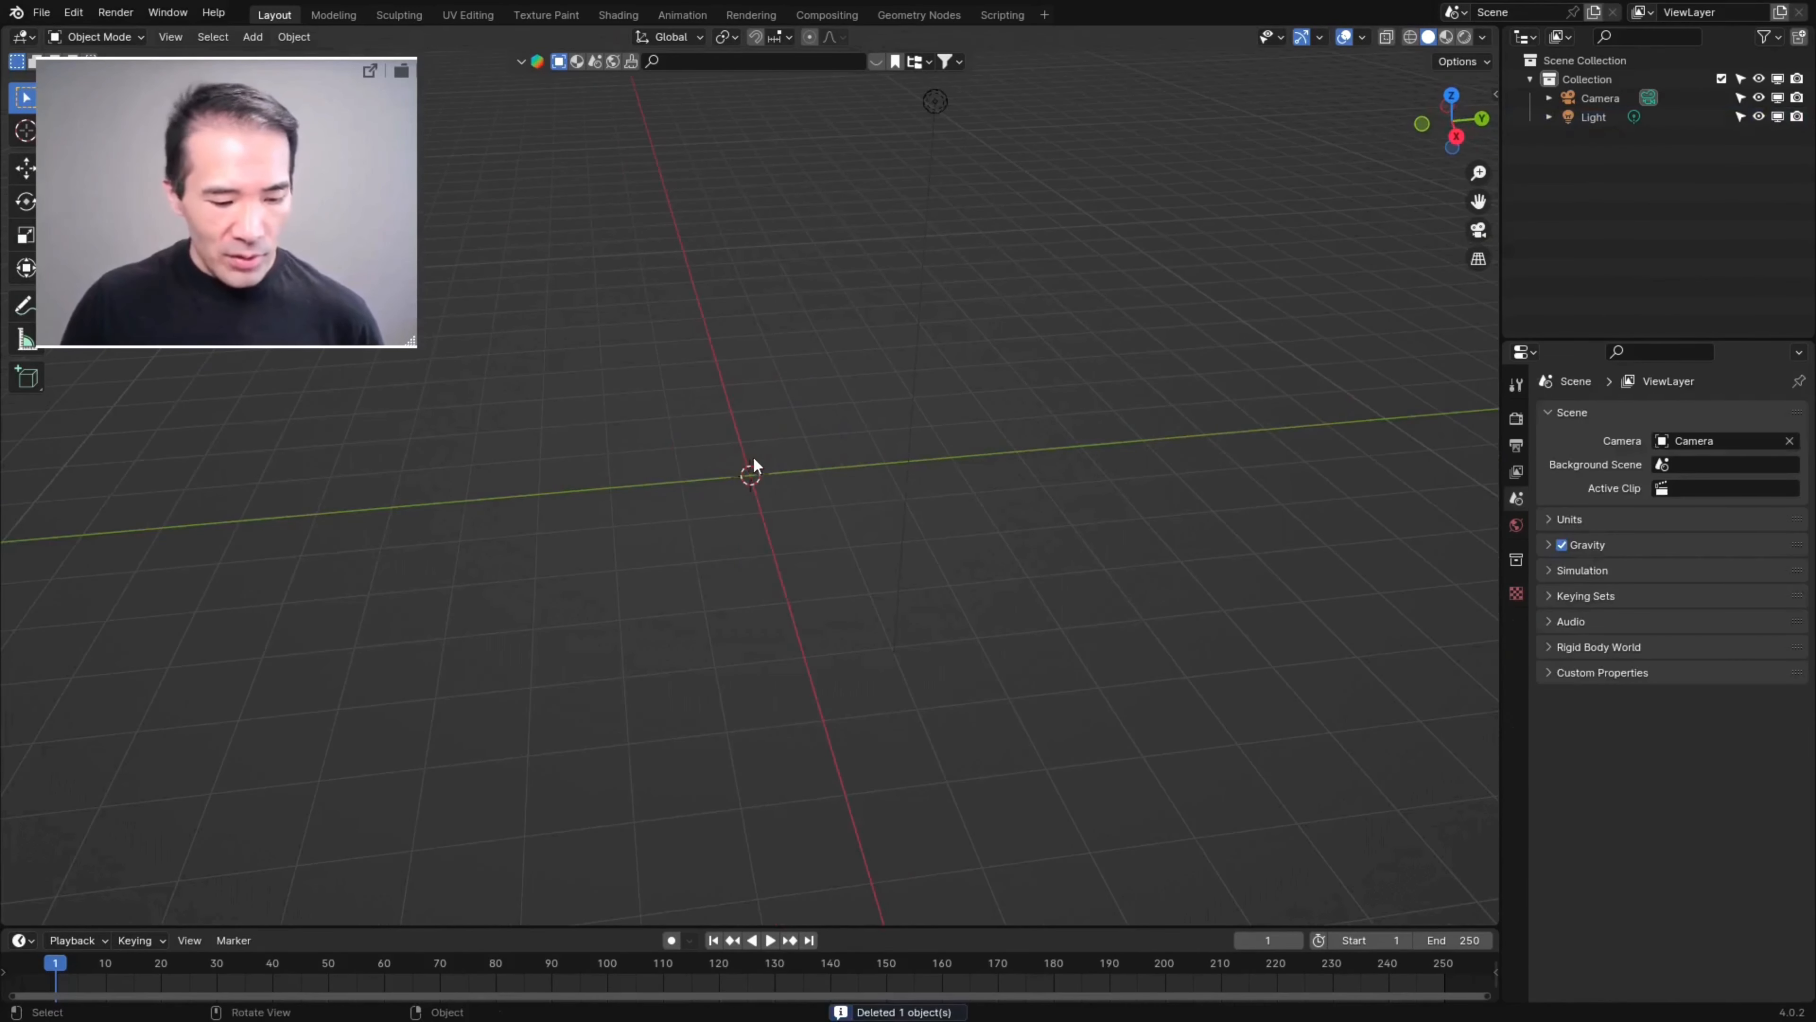
key(shift+a)
mouse_move(701, 229)
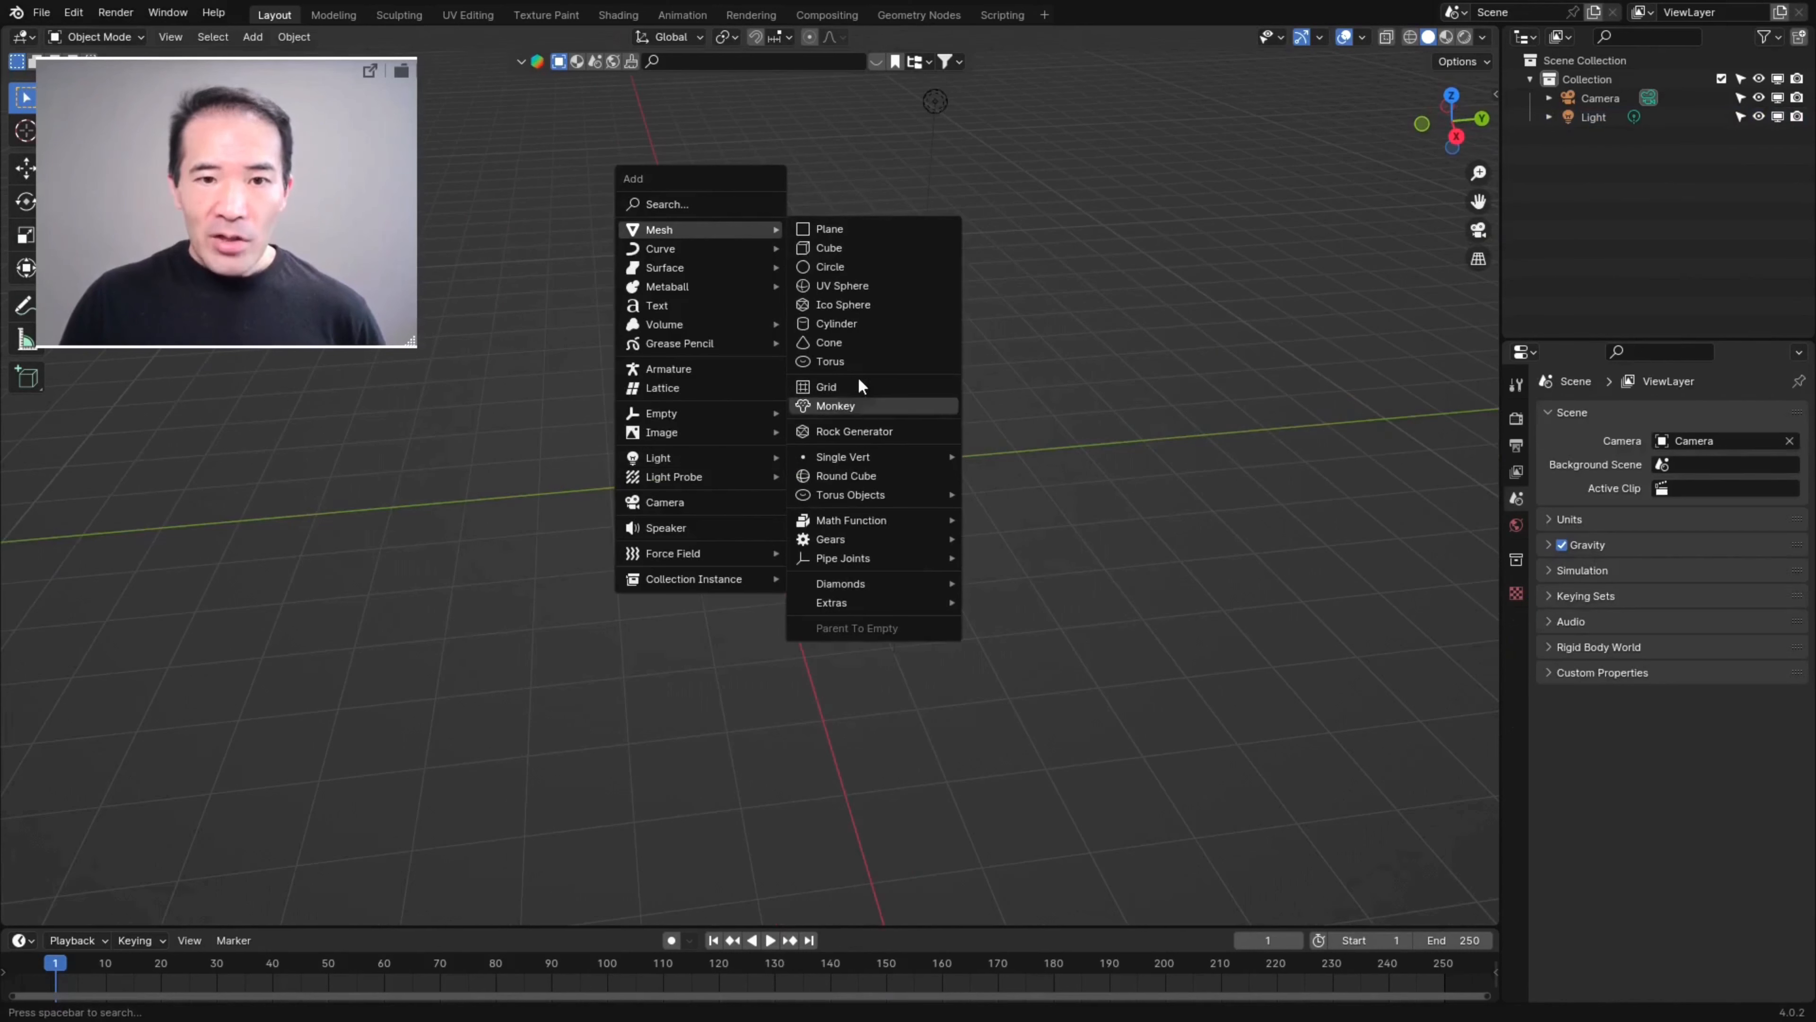
click(847, 405)
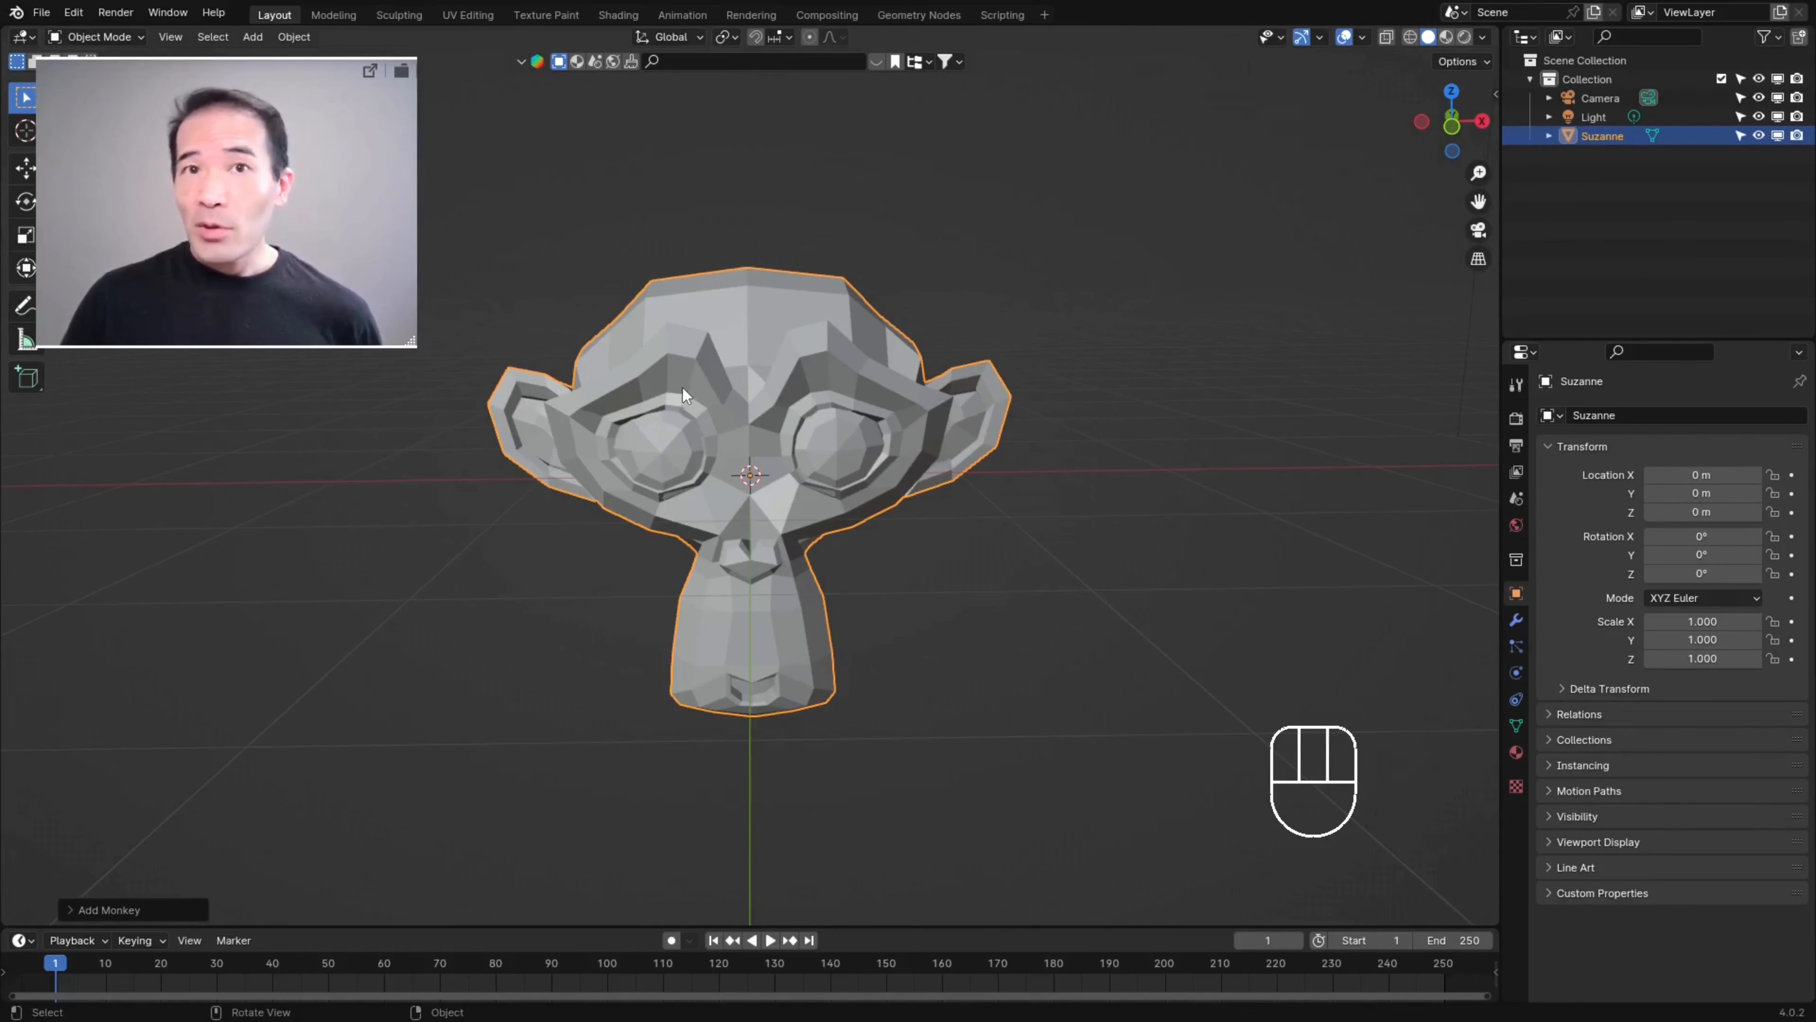
- Create a new geometry node tree on the monkey and add a Simulation Zone whose output Geometry feeds the Group Output
click(907, 15)
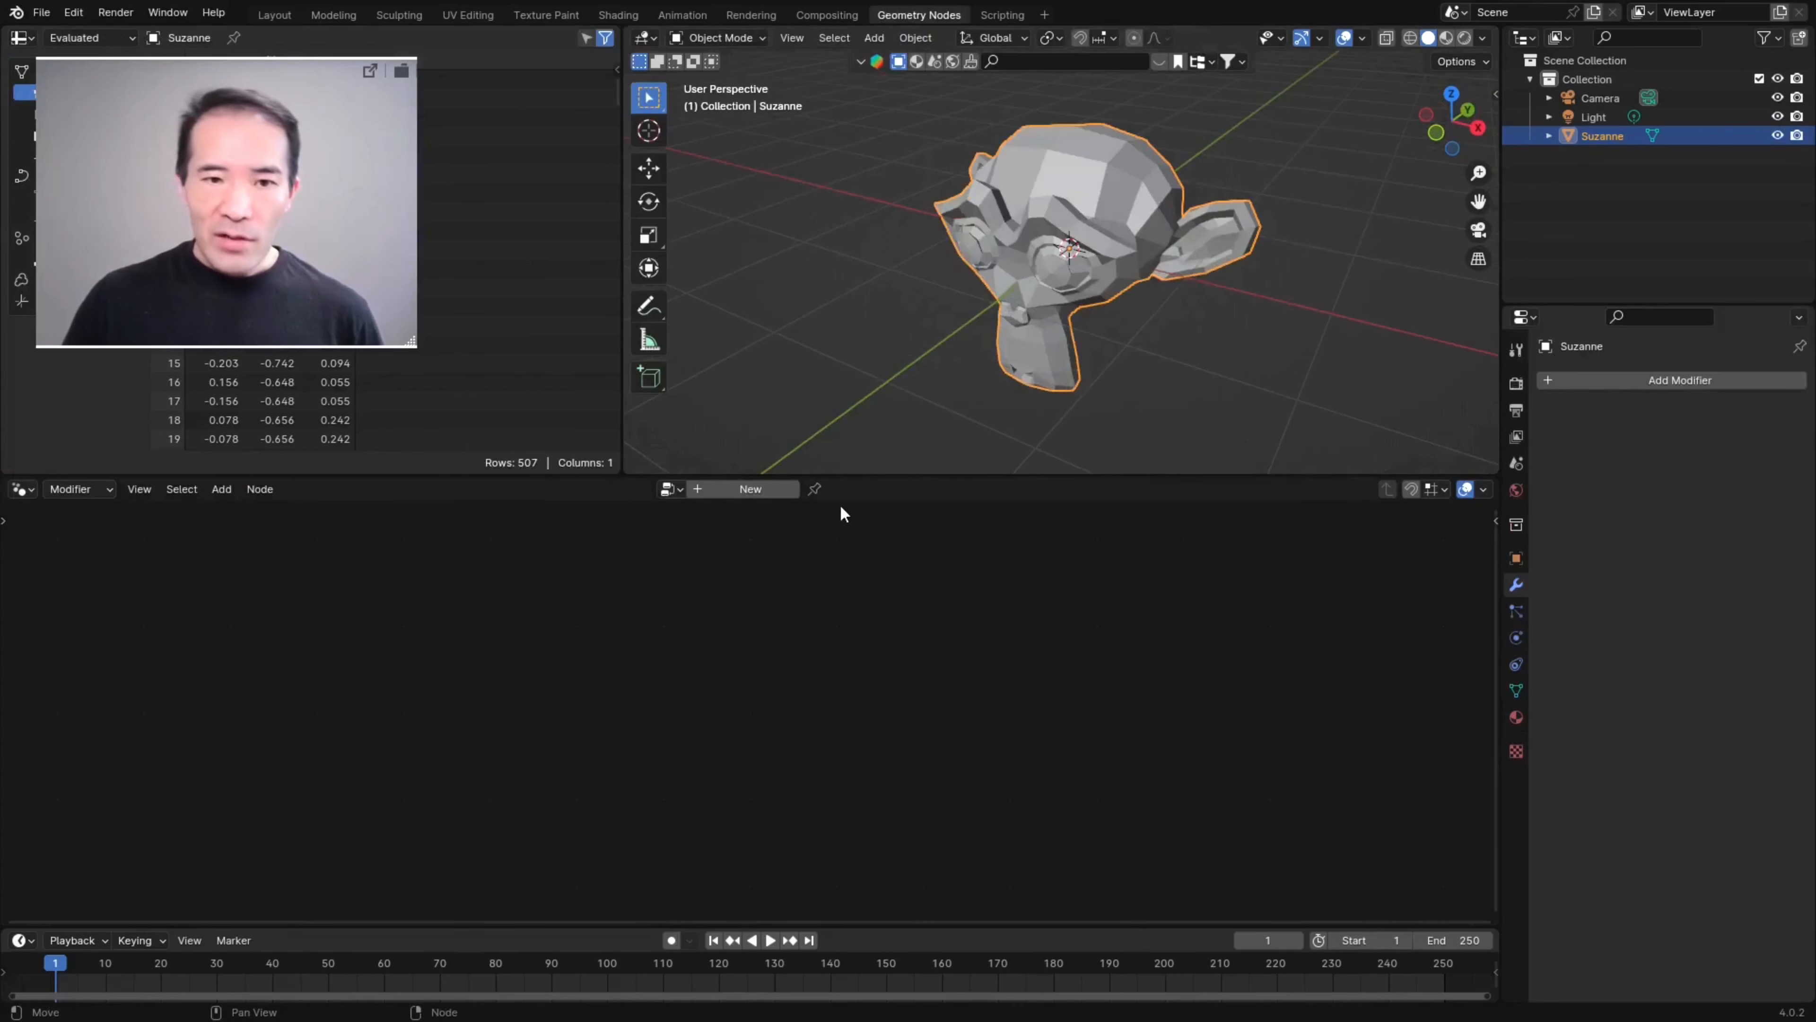
click(757, 488)
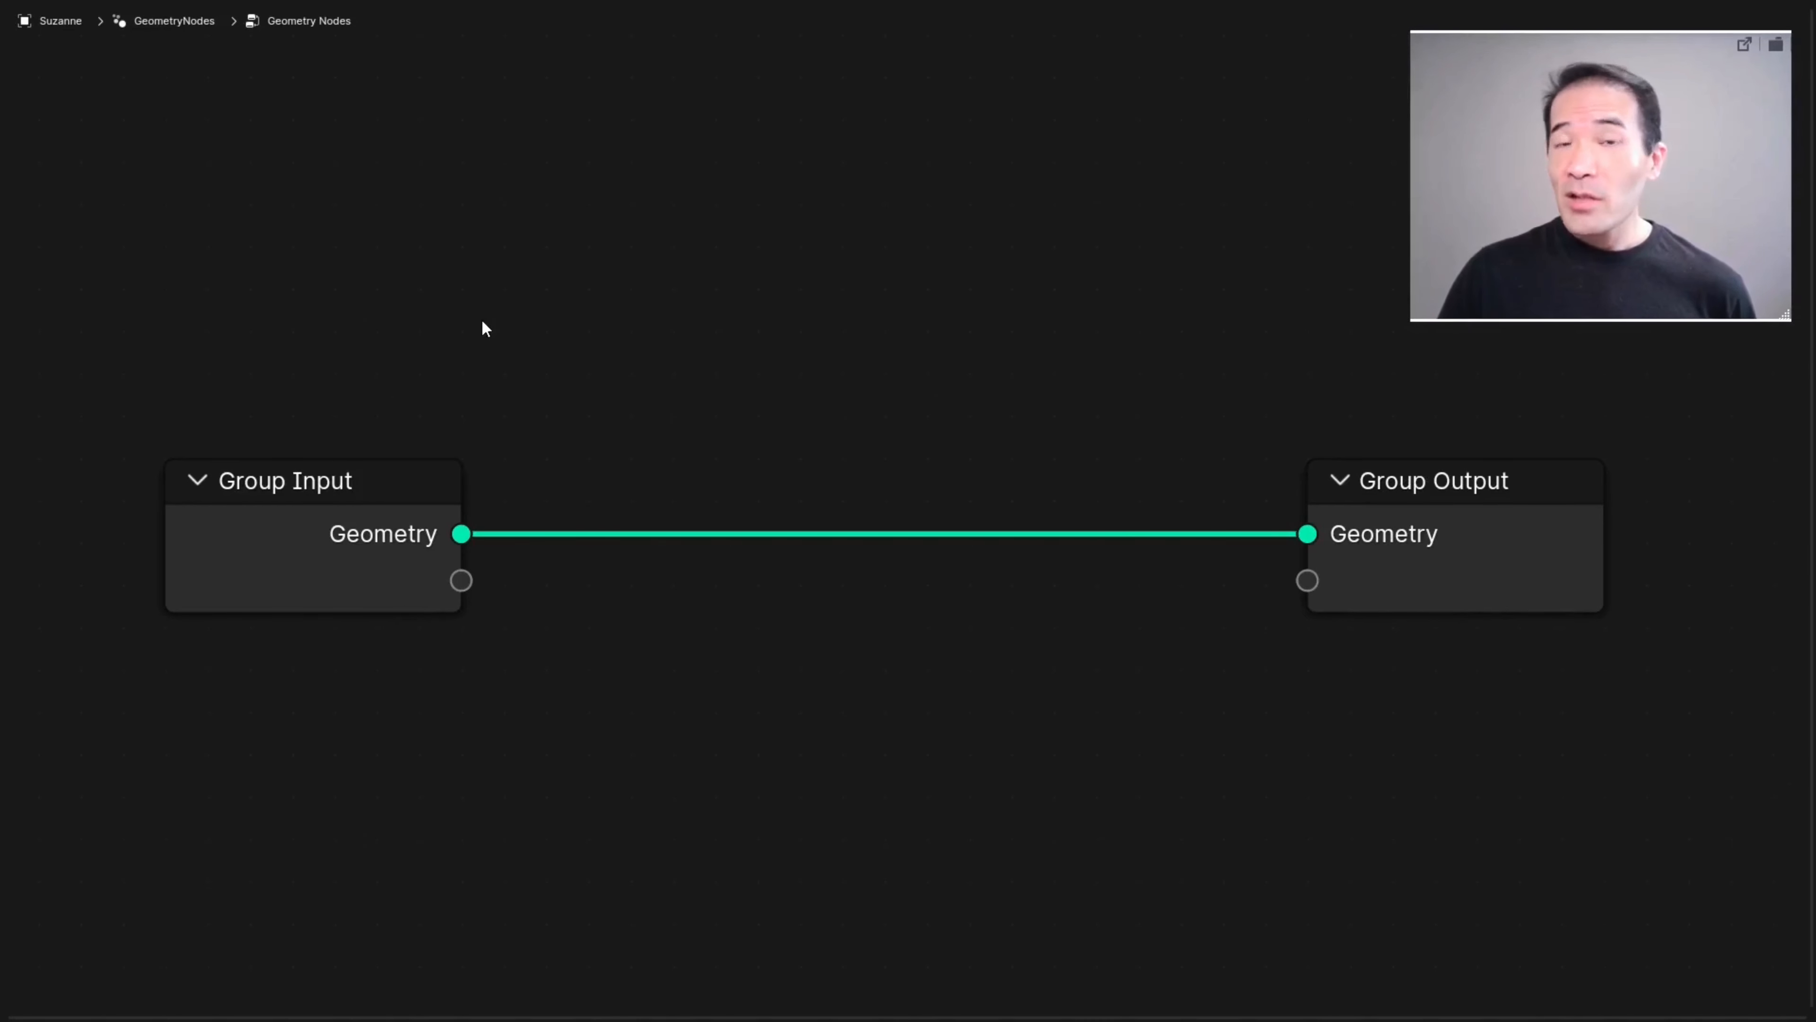
key(shift+a)
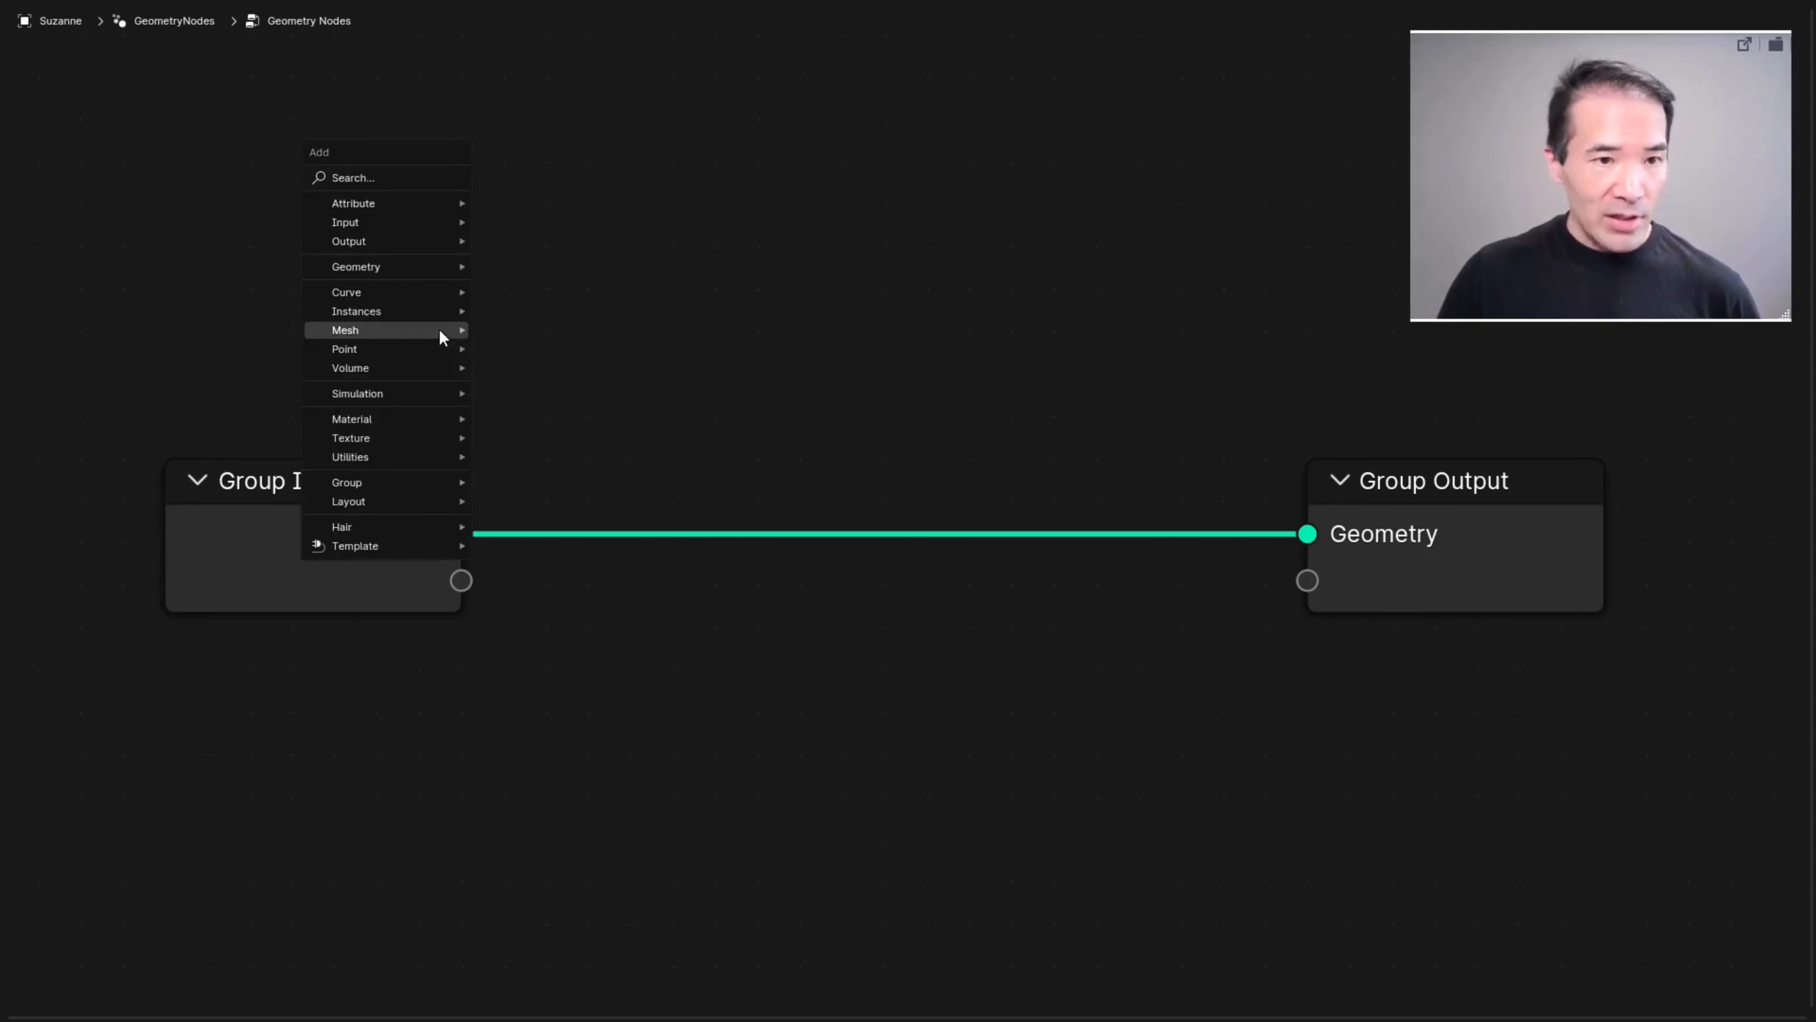
click(392, 176)
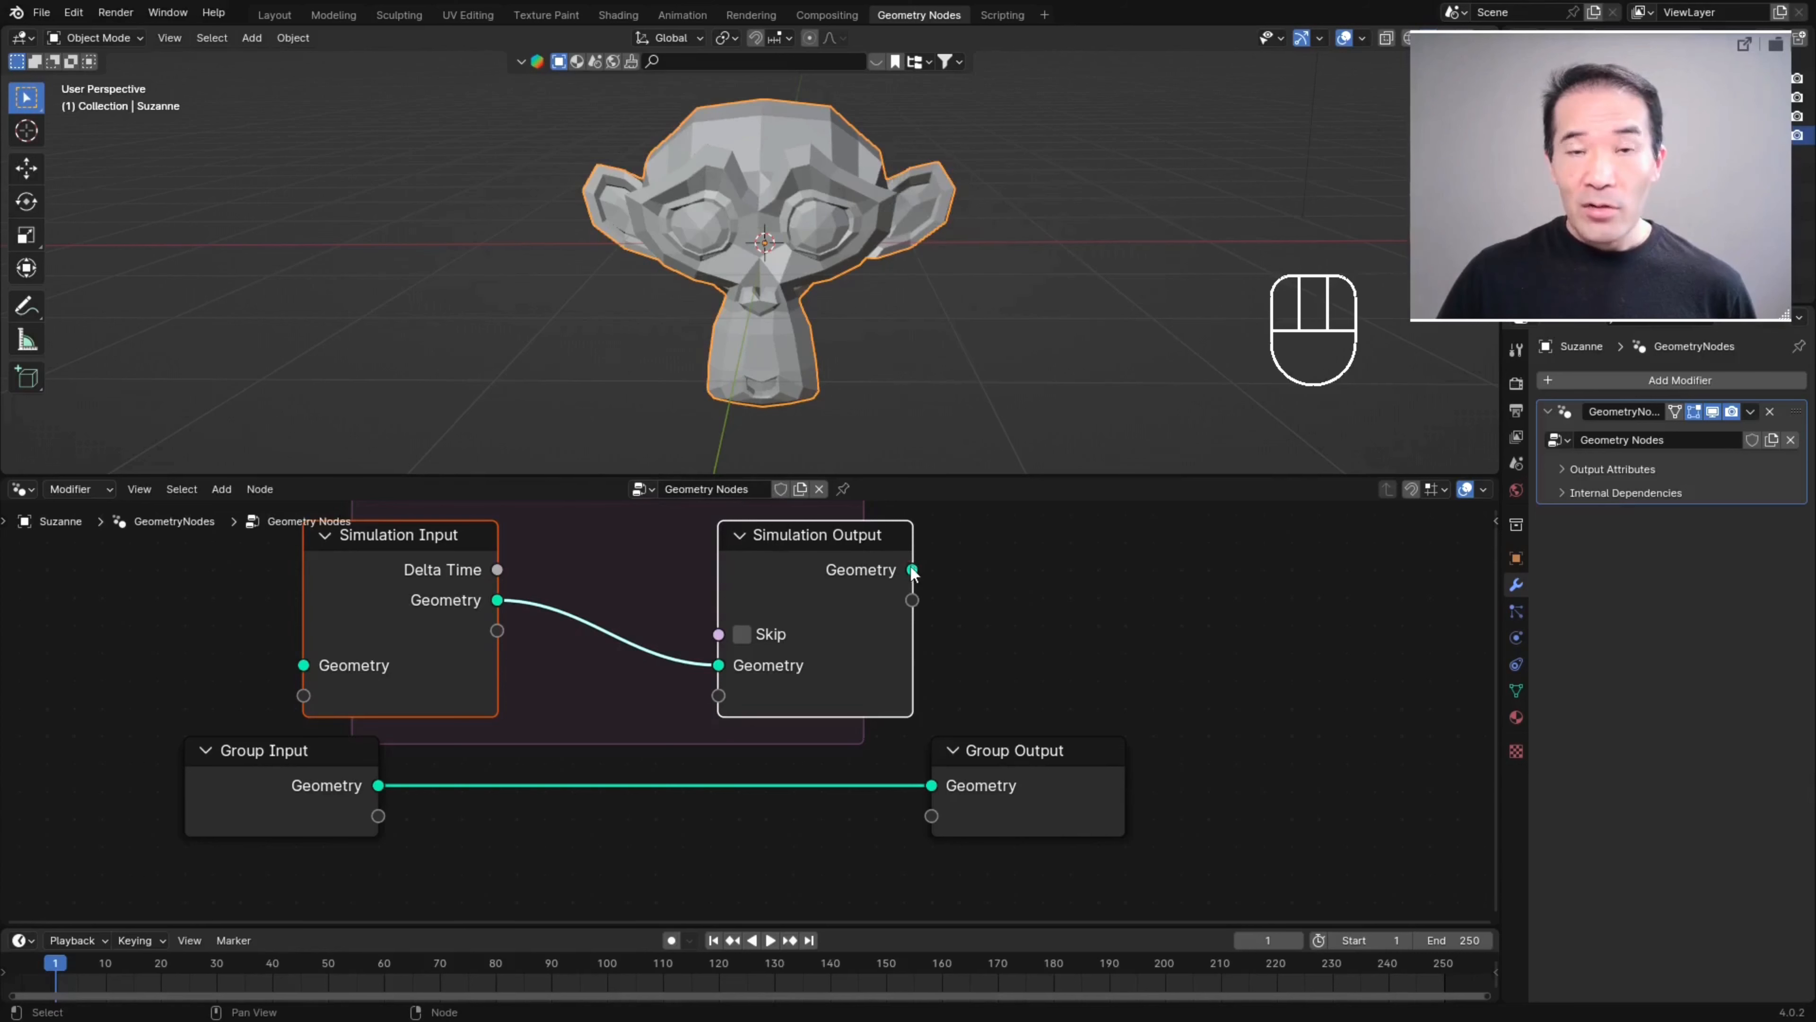
drag(914, 573, 1029, 787)
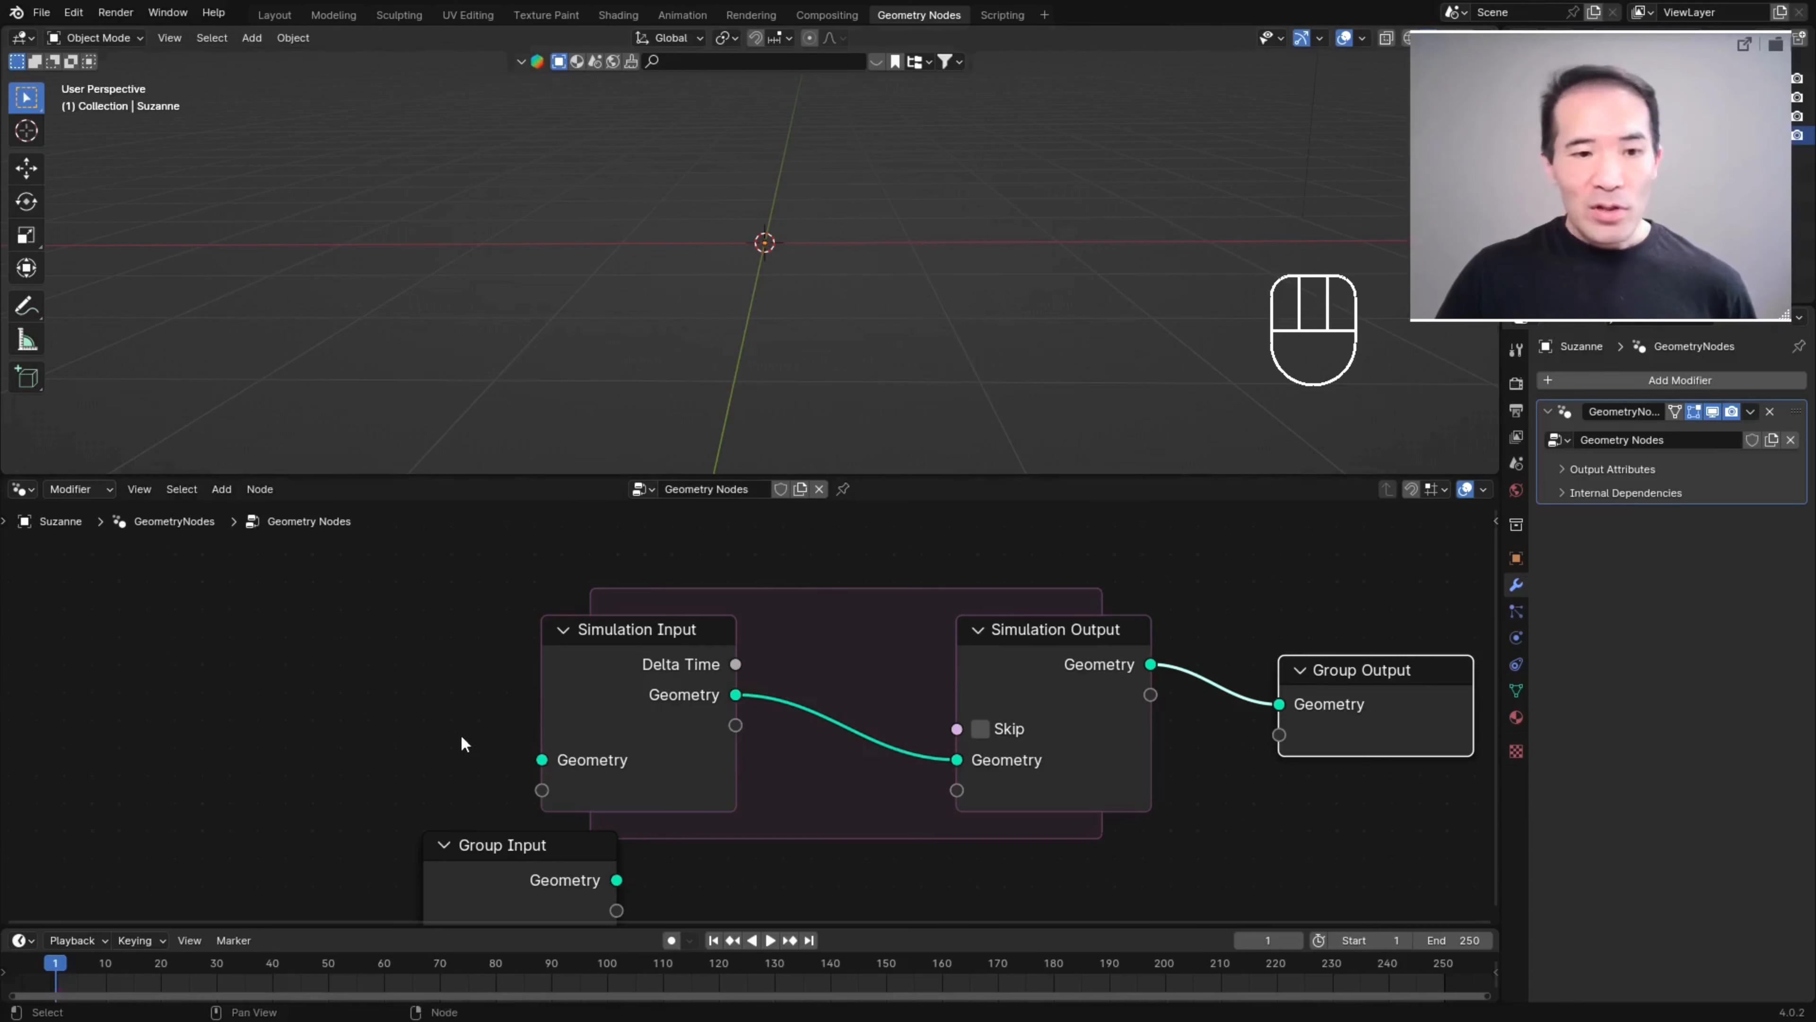
- Add a Cube mesh node and connect its Mesh output to the Geometry input of Simulation Input
key(ctrl+alt+space)
key(shift+a)
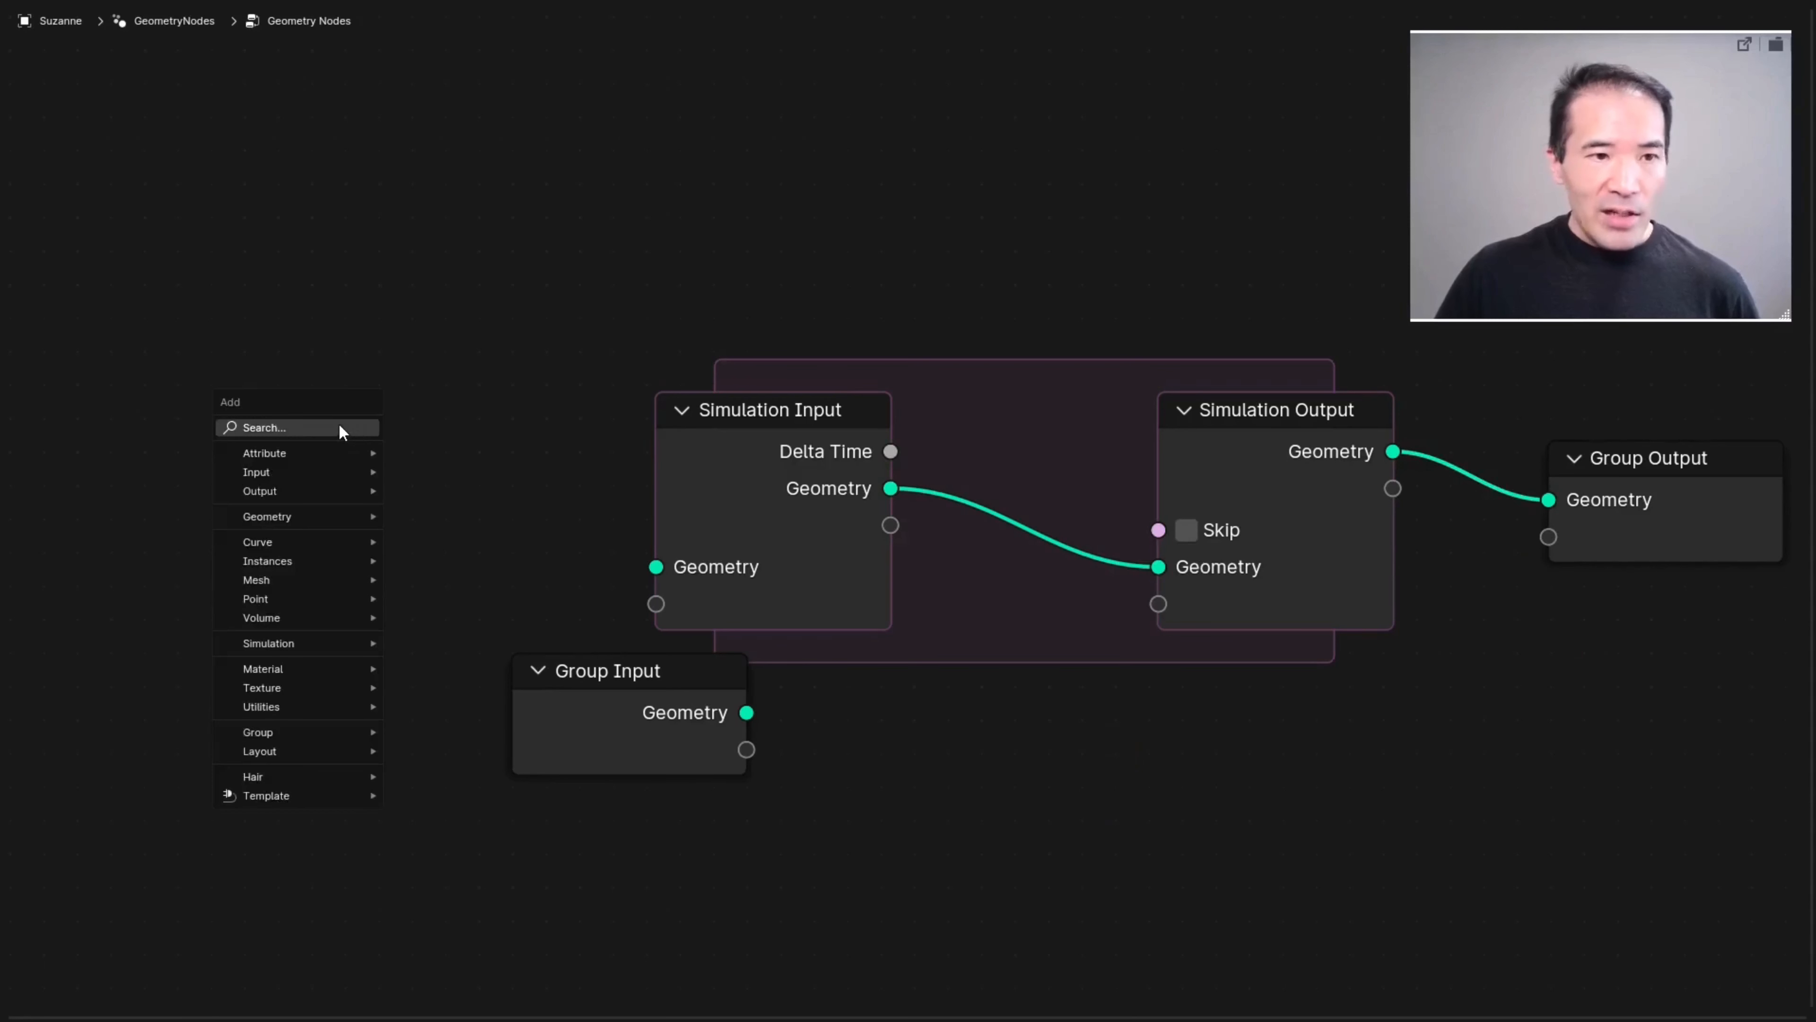
click(341, 424)
text(cu)
key(Return)
click(344, 344)
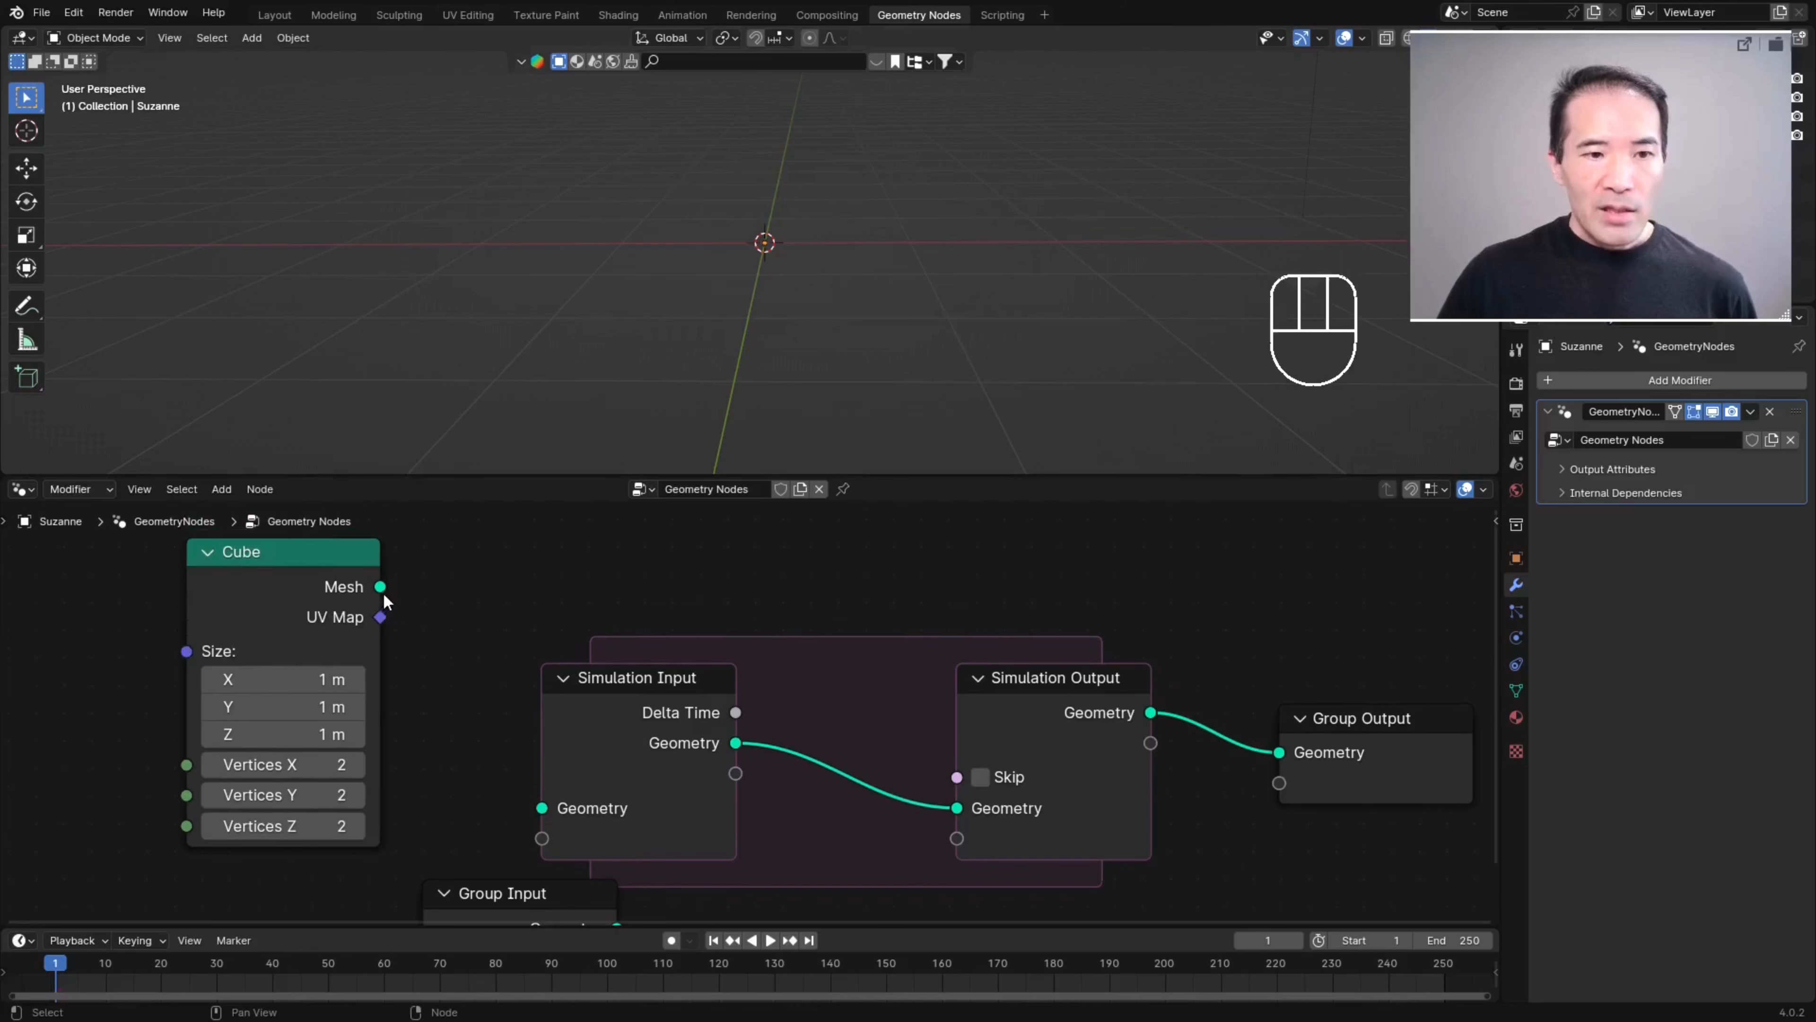
drag(380, 586, 542, 808)
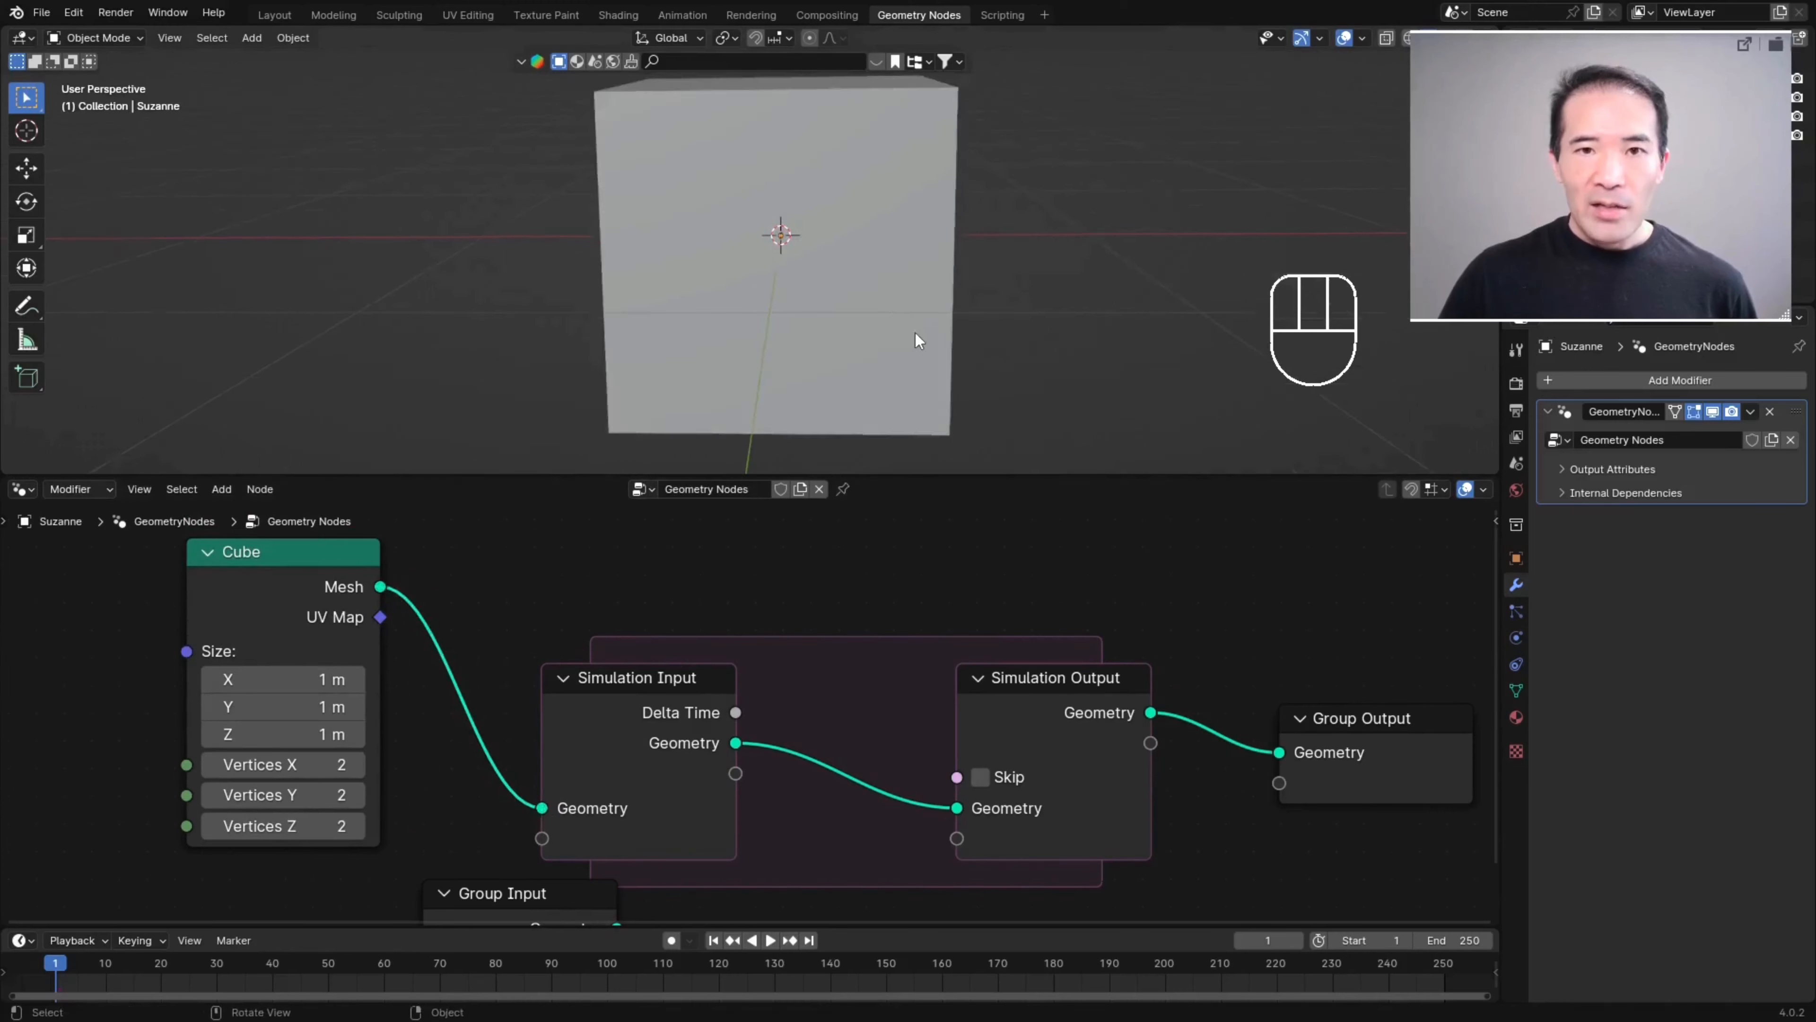
- Set the Cube node's X, Y and Z size to 4 m
mouse_move(930, 268)
middle_down()
mouse_move(709, 255)
mouse_move(835, 211)
mouse_move(928, 259)
middle_up()
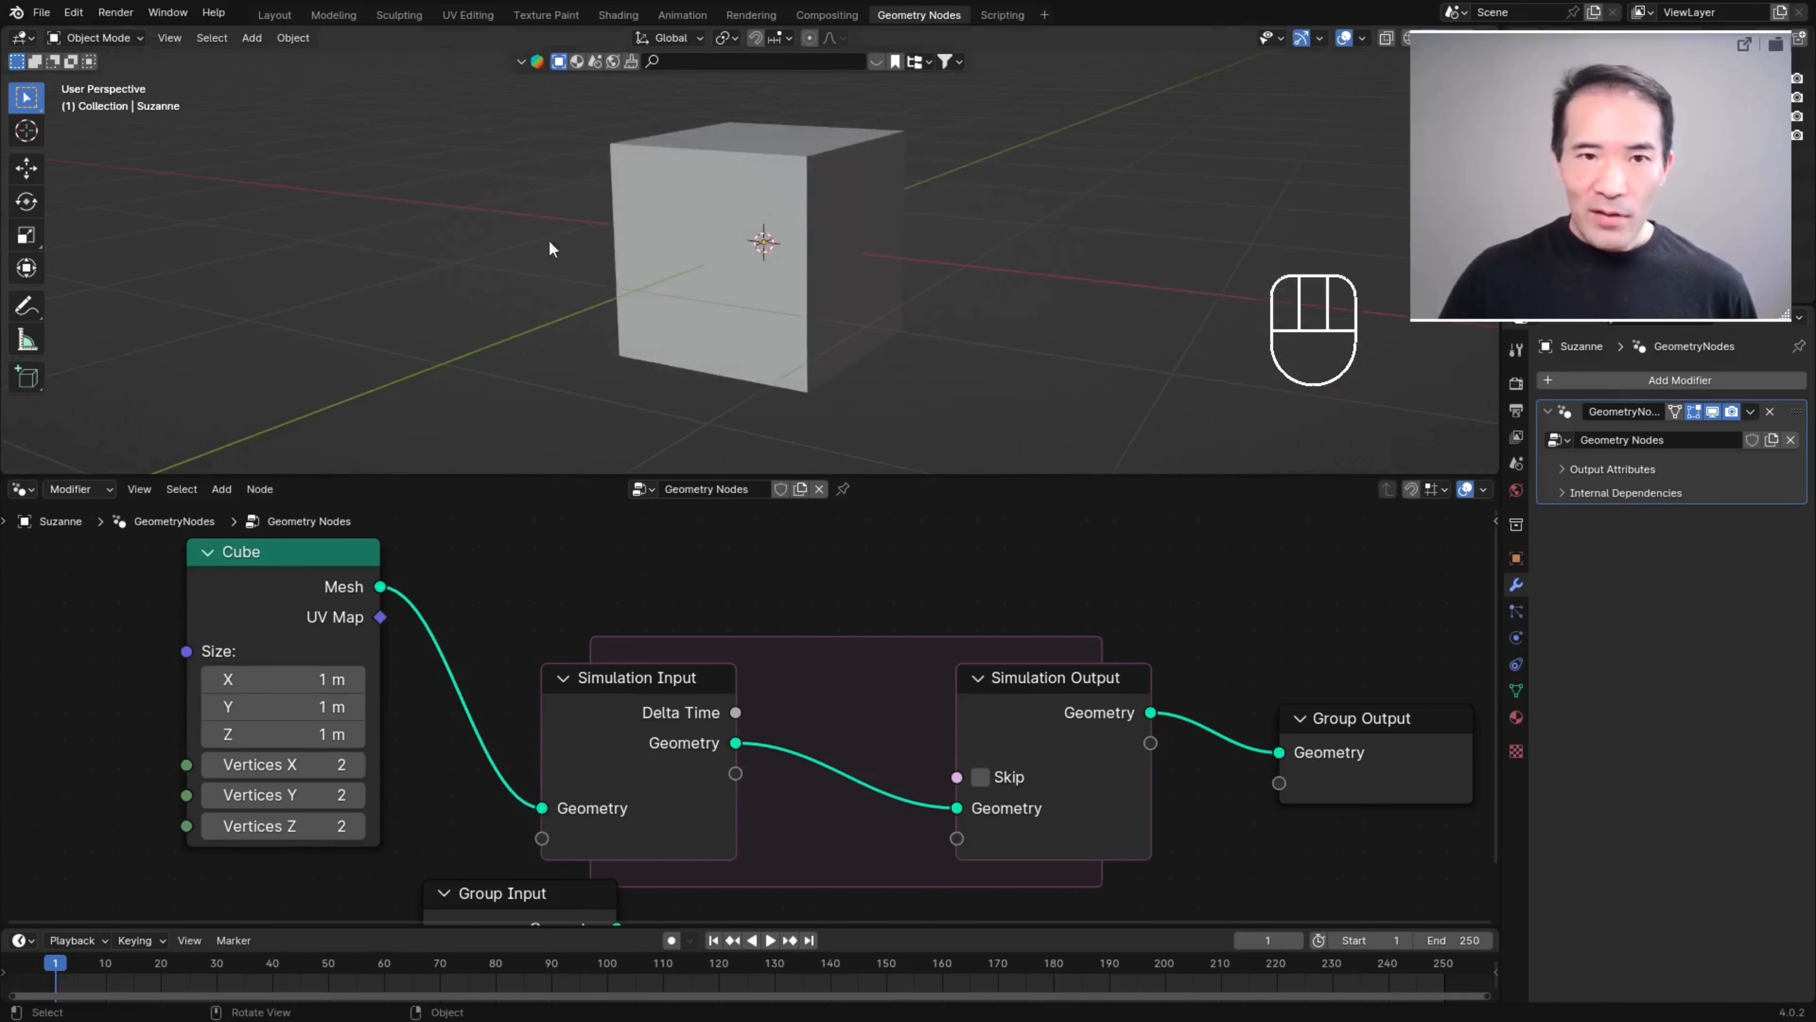
middle_drag(758, 339, 854, 254)
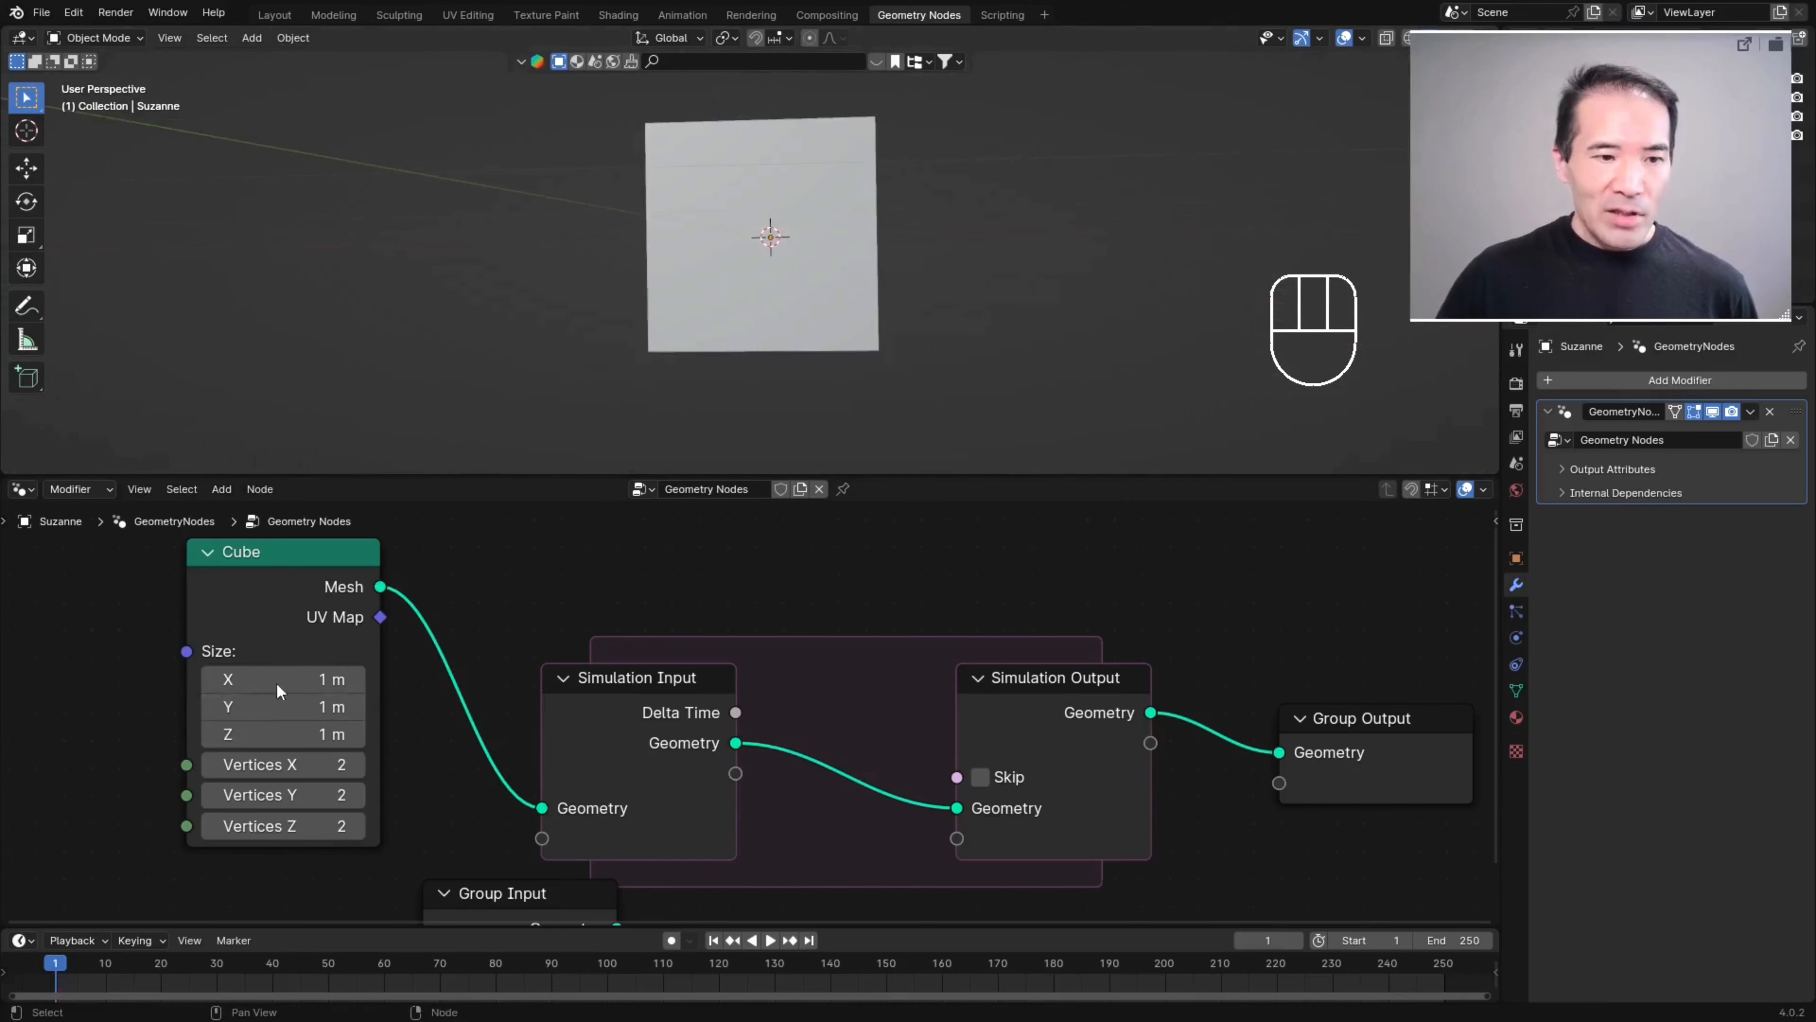
drag(287, 678, 508, 734)
drag(286, 679, 286, 734)
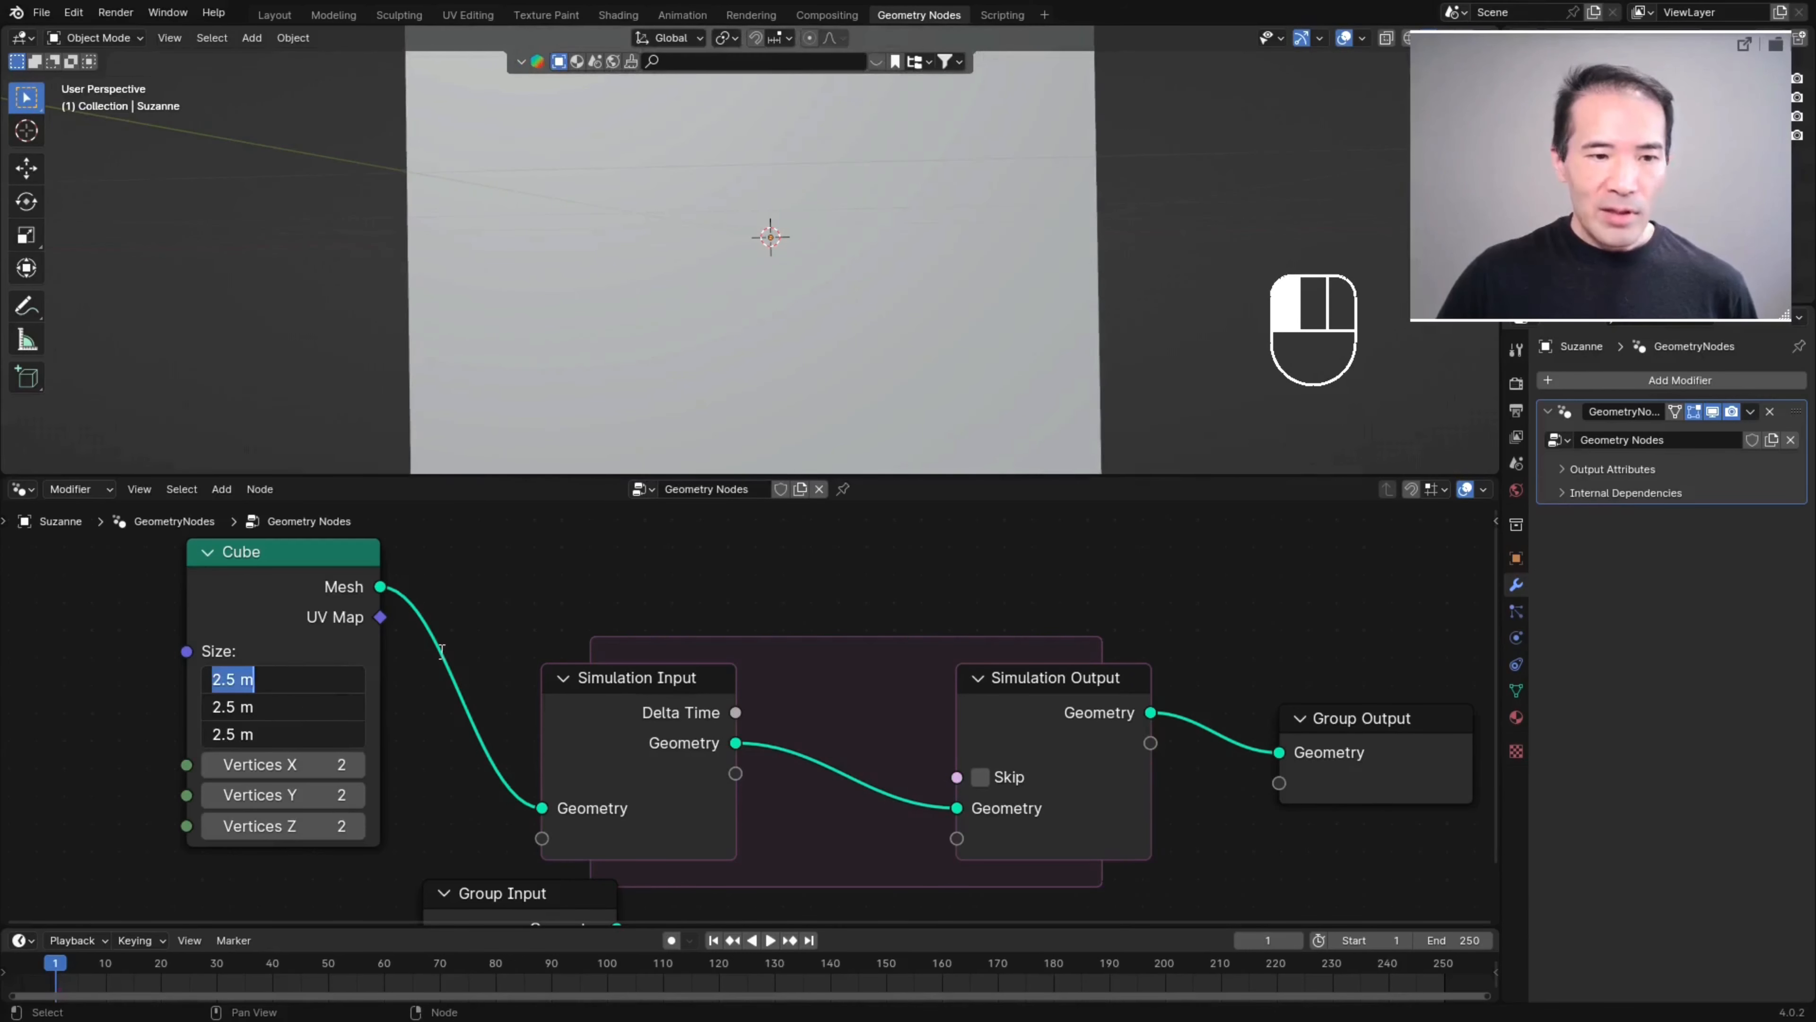
text(4)
key(Return)
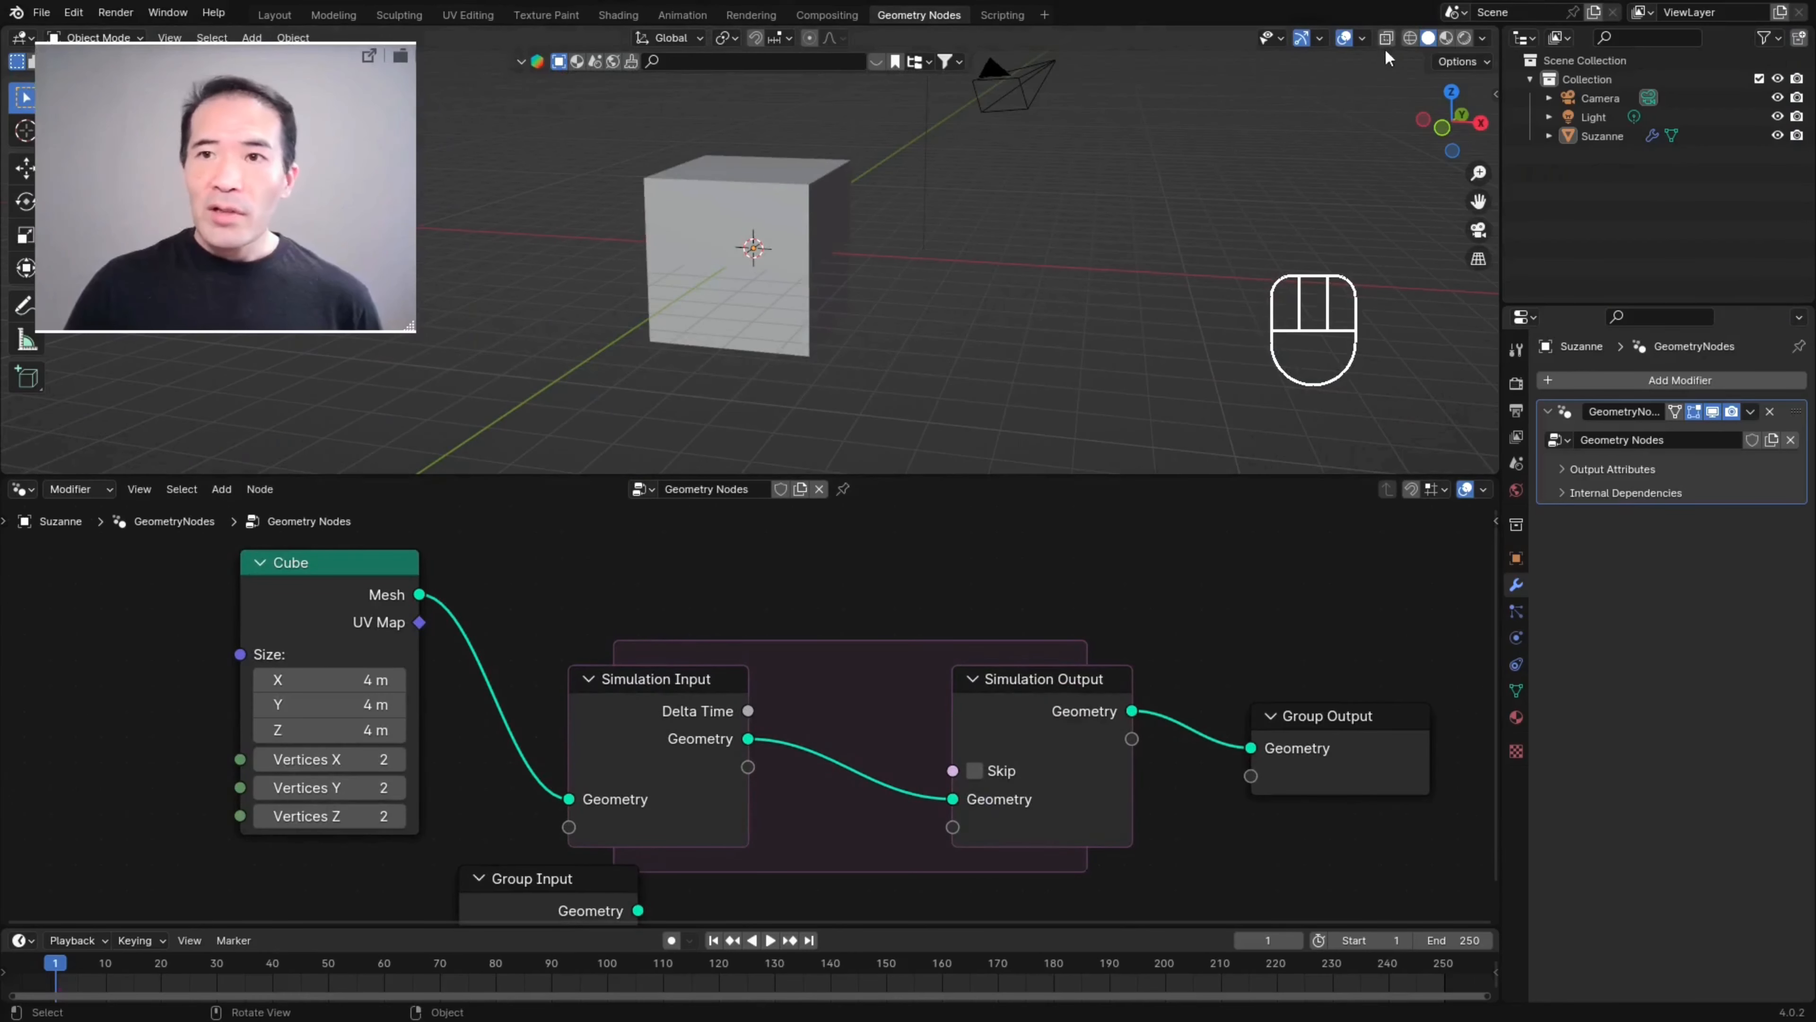
- Switch the 3D viewport to wireframe shading, select the cube geometry and inspect it from several angles
click(1410, 39)
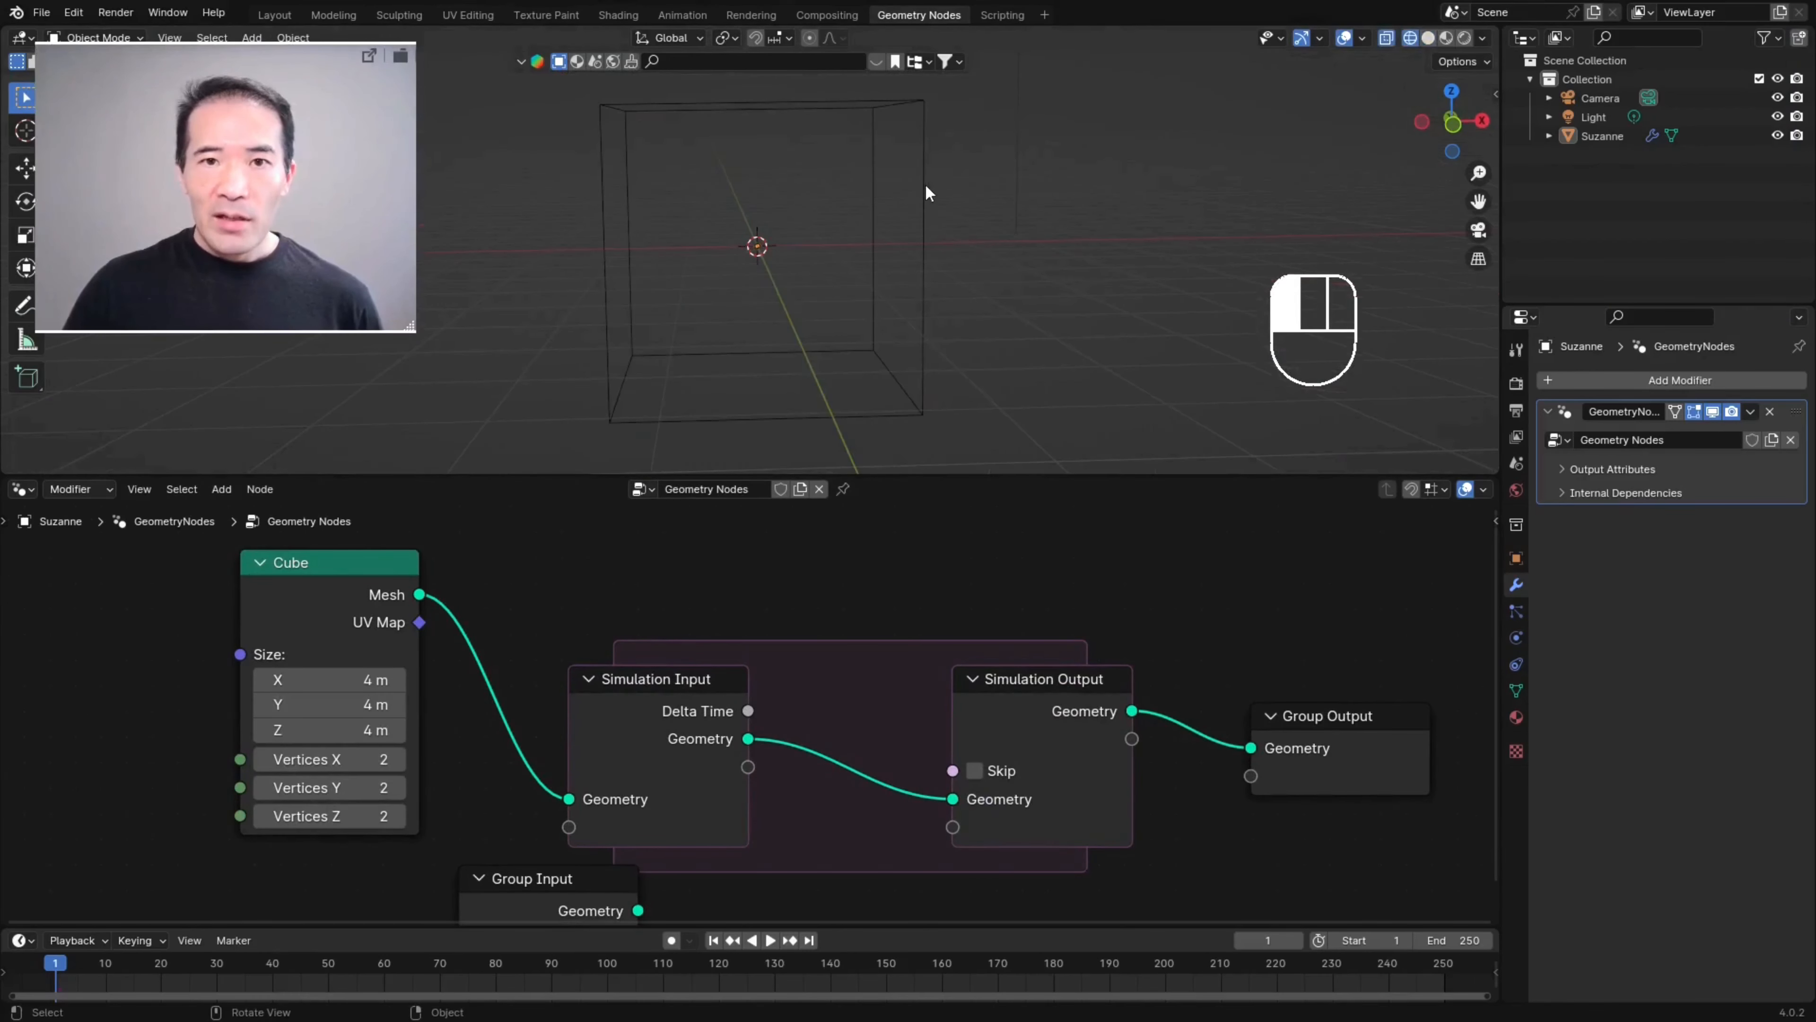
click(926, 183)
middle_drag(926, 183, 834, 235)
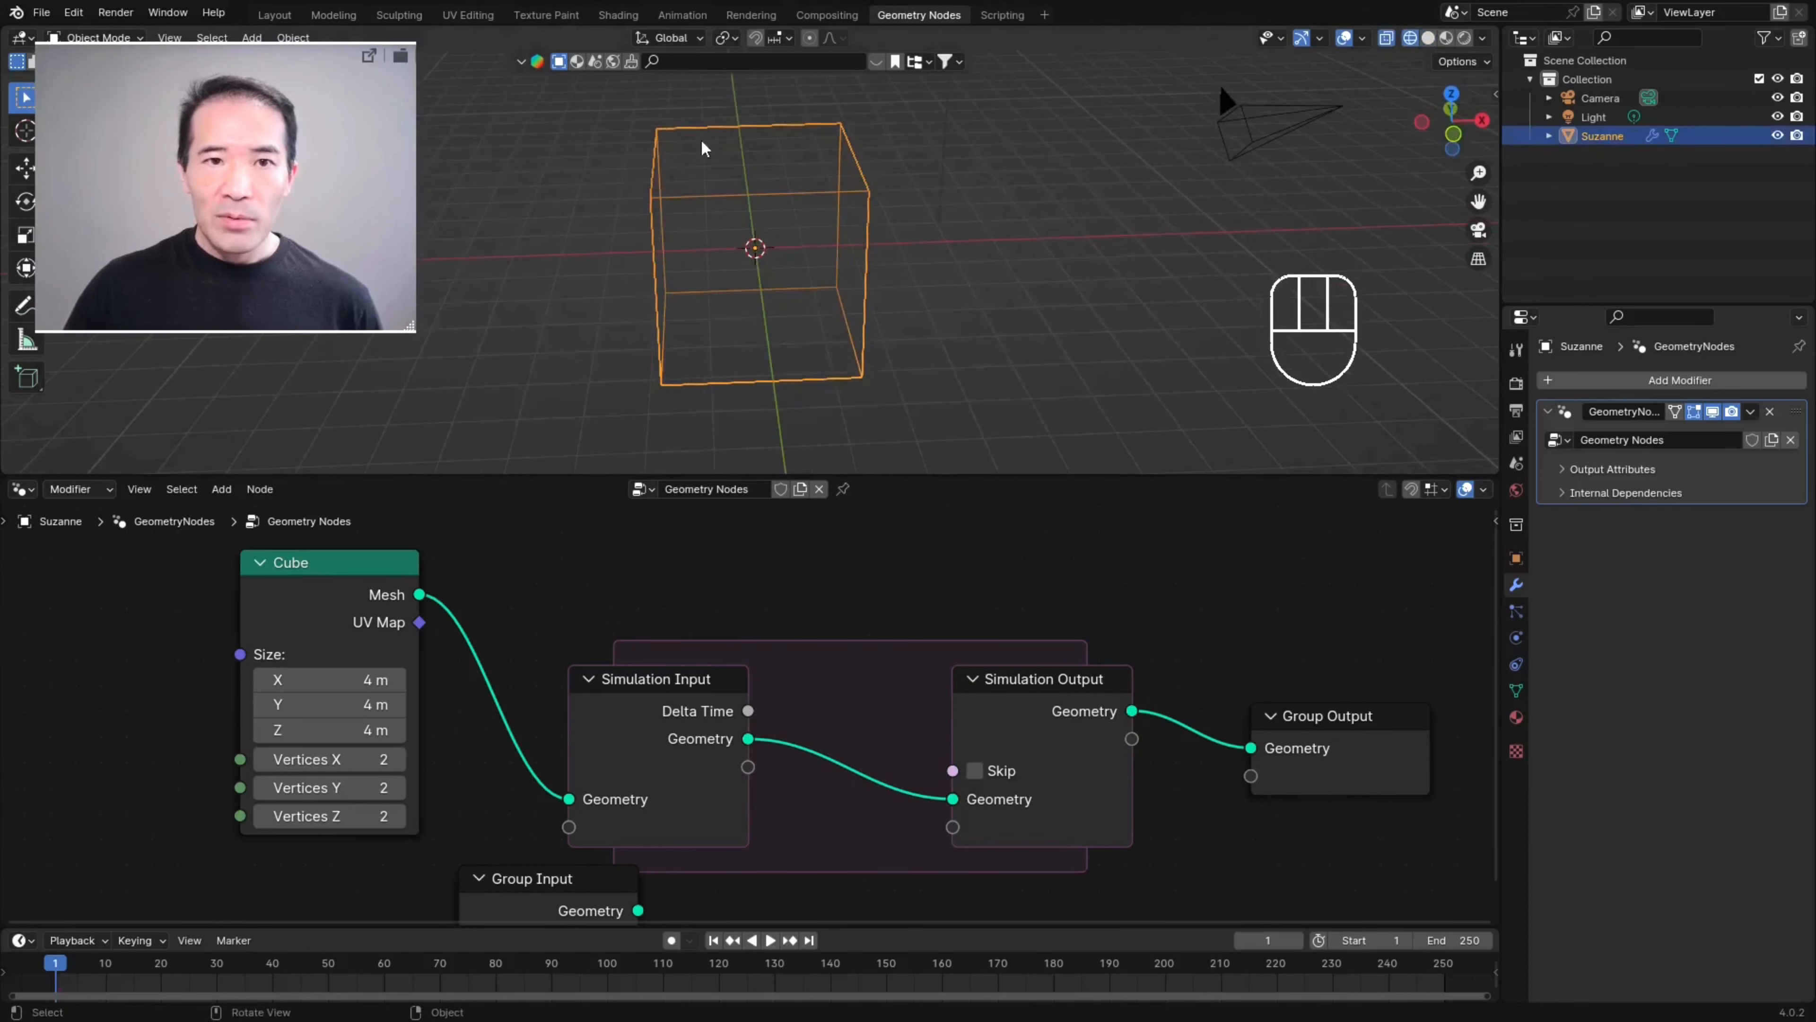
middle_drag(701, 139, 767, 245)
middle_drag(893, 300, 924, 265)
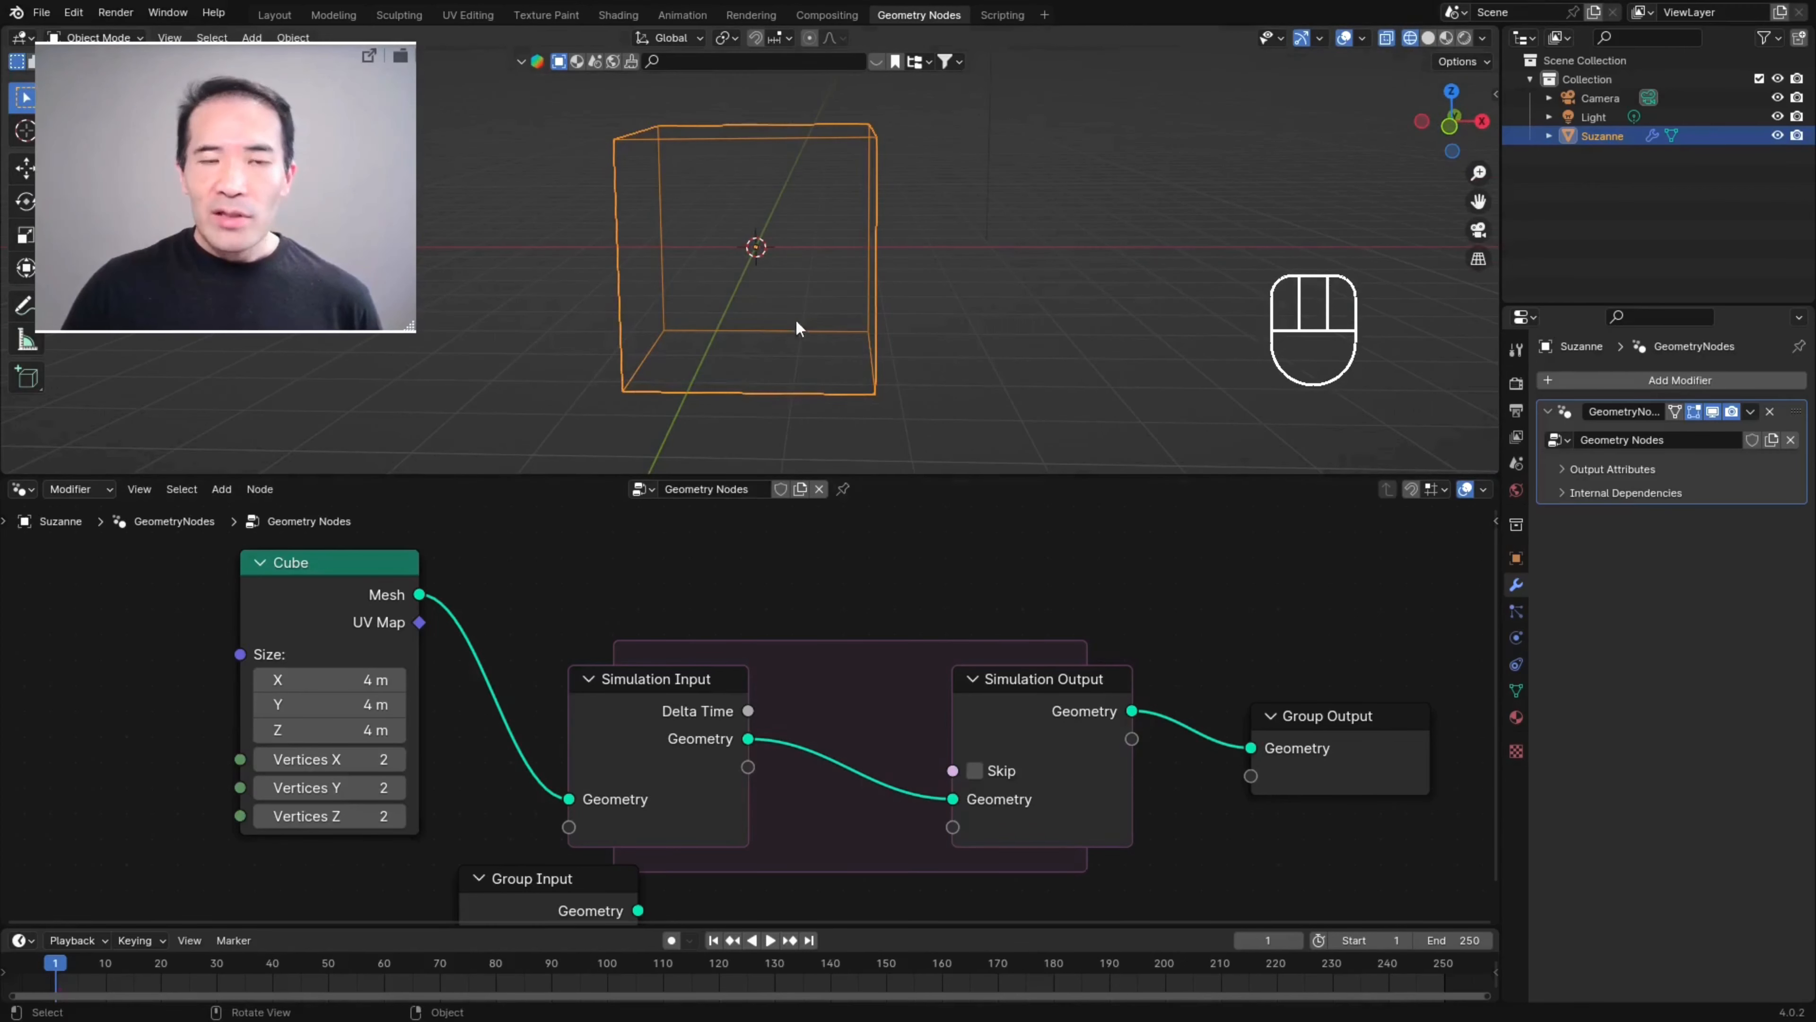
middle_drag(797, 344, 830, 240)
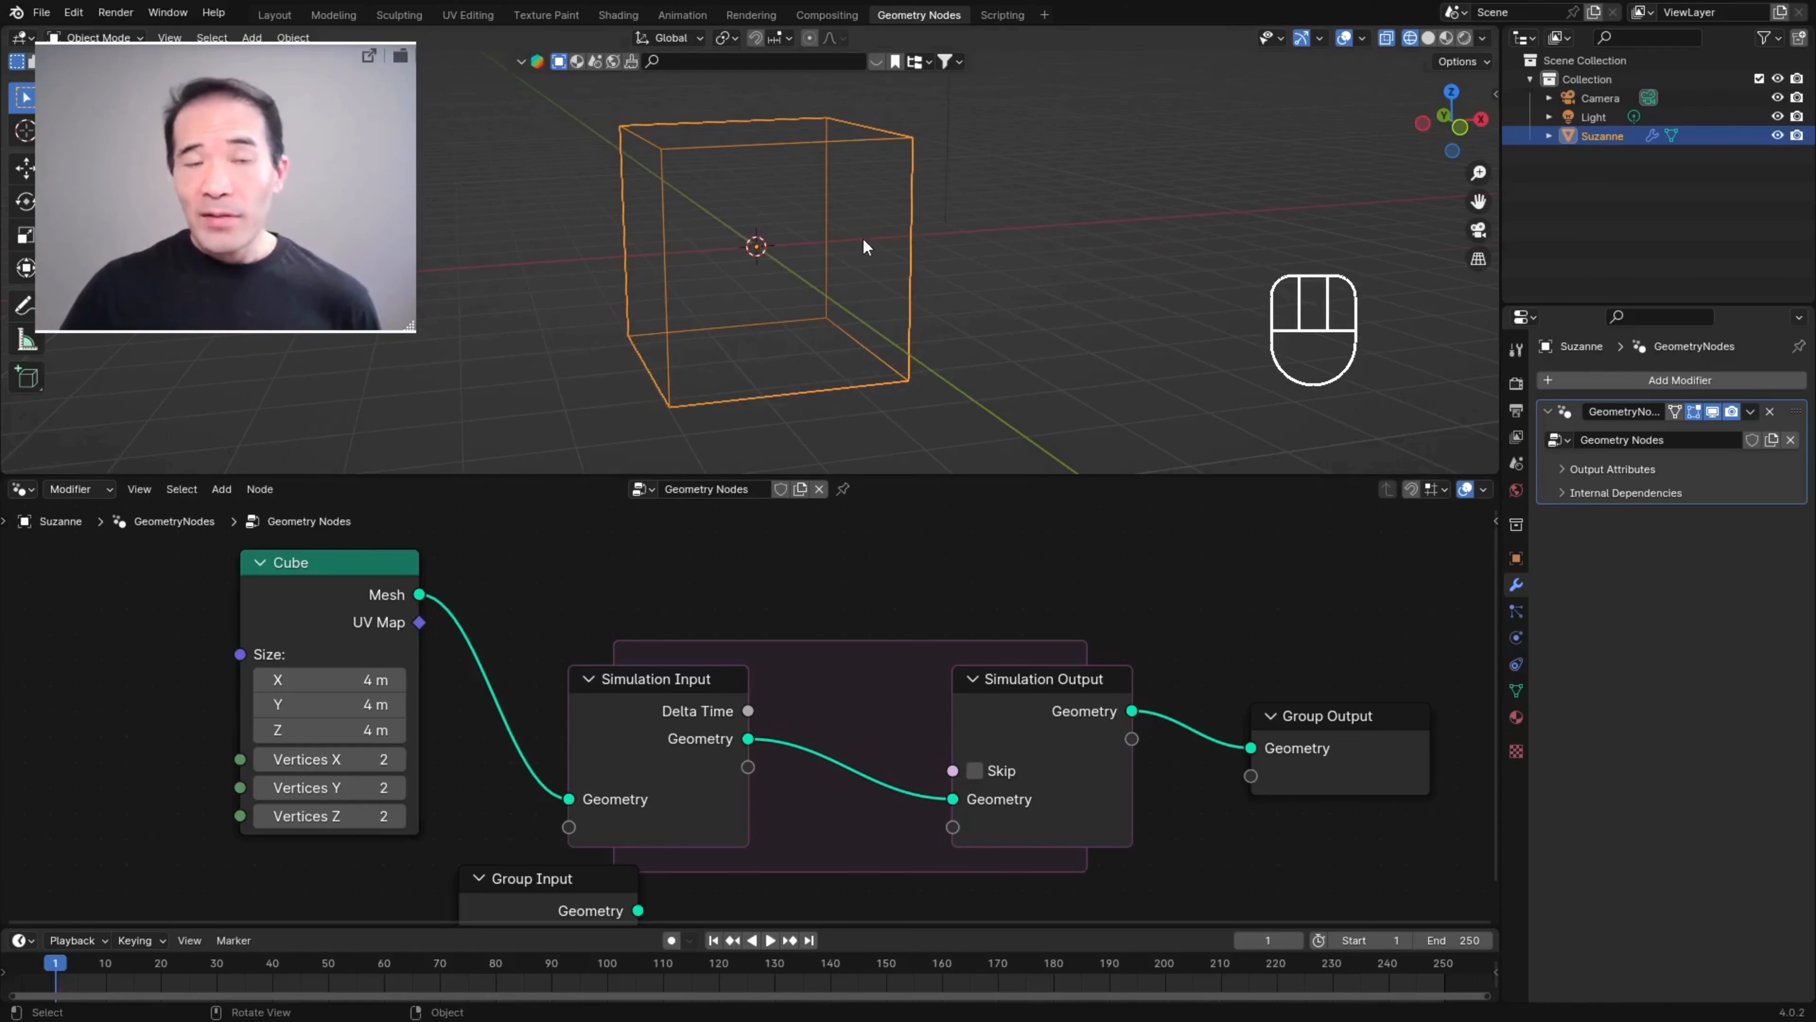
- Insert a Subdivision Surface node between the Cube node and Simulation Input
key(ctrl+alt+space)
scroll(839, 405, up, 1)
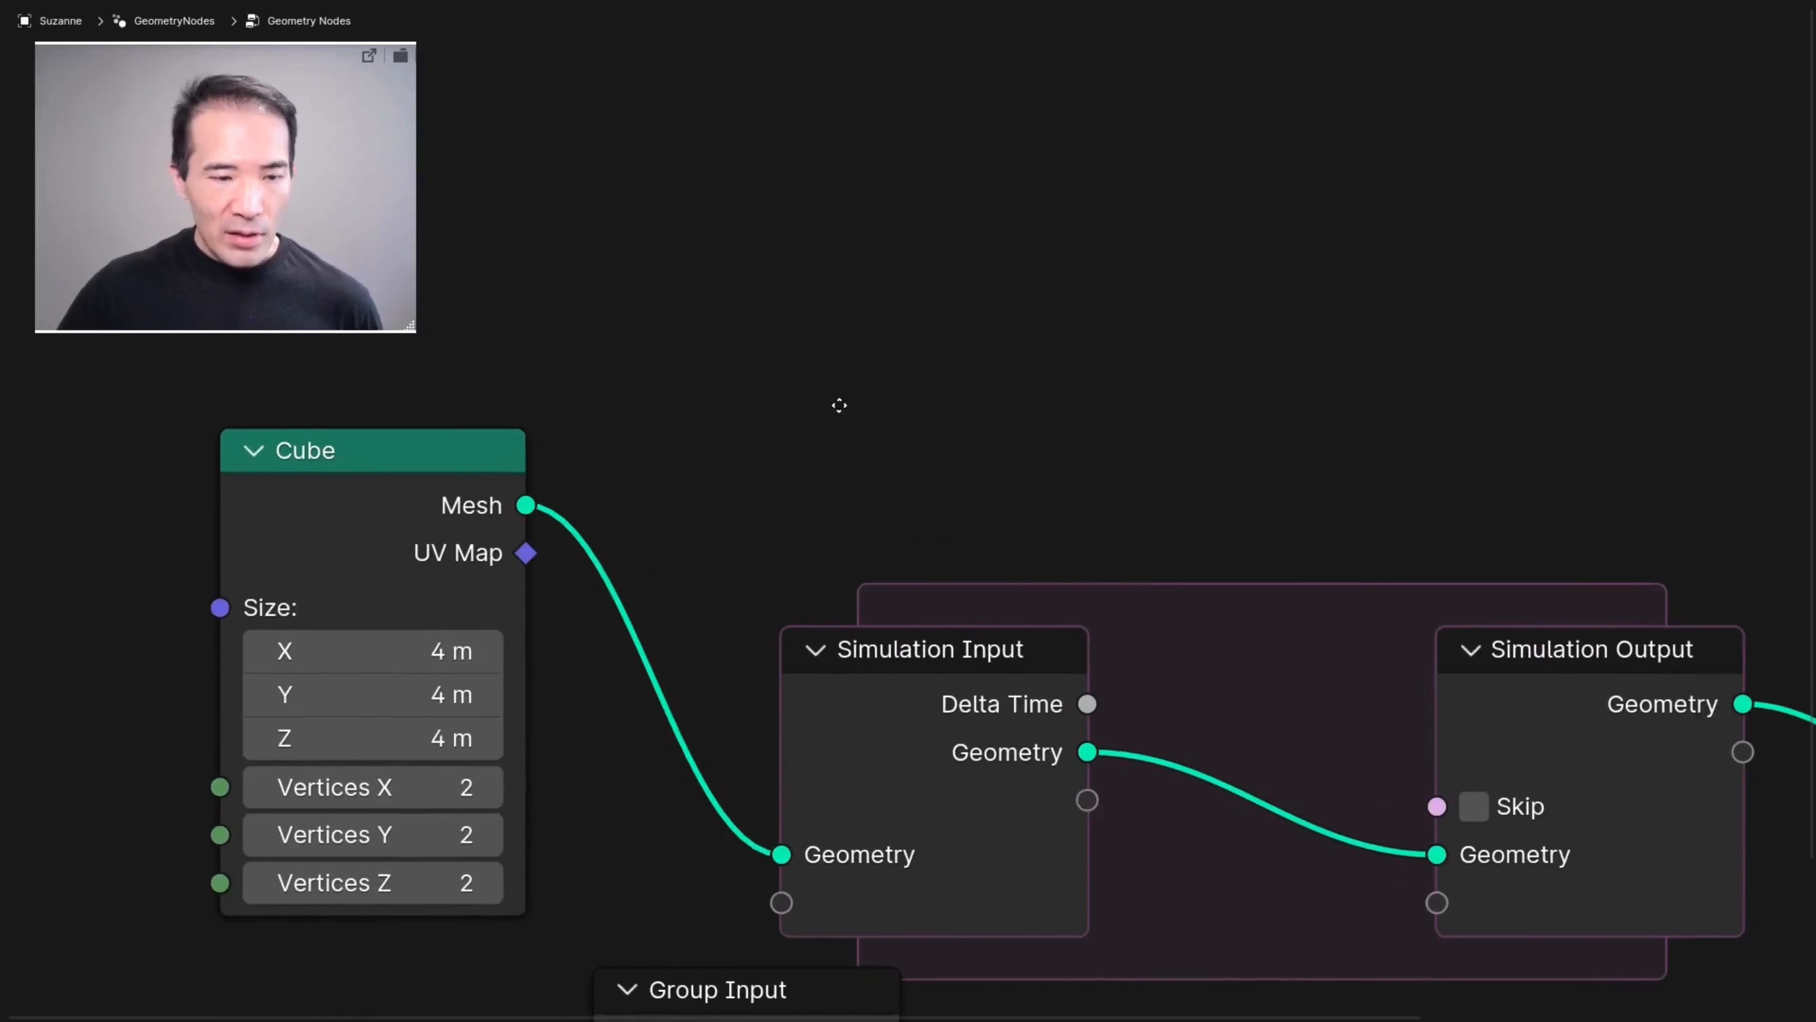
key(shift+a)
click(697, 380)
text(sub)
key(Return)
click(647, 447)
key(ctrl+alt+space)
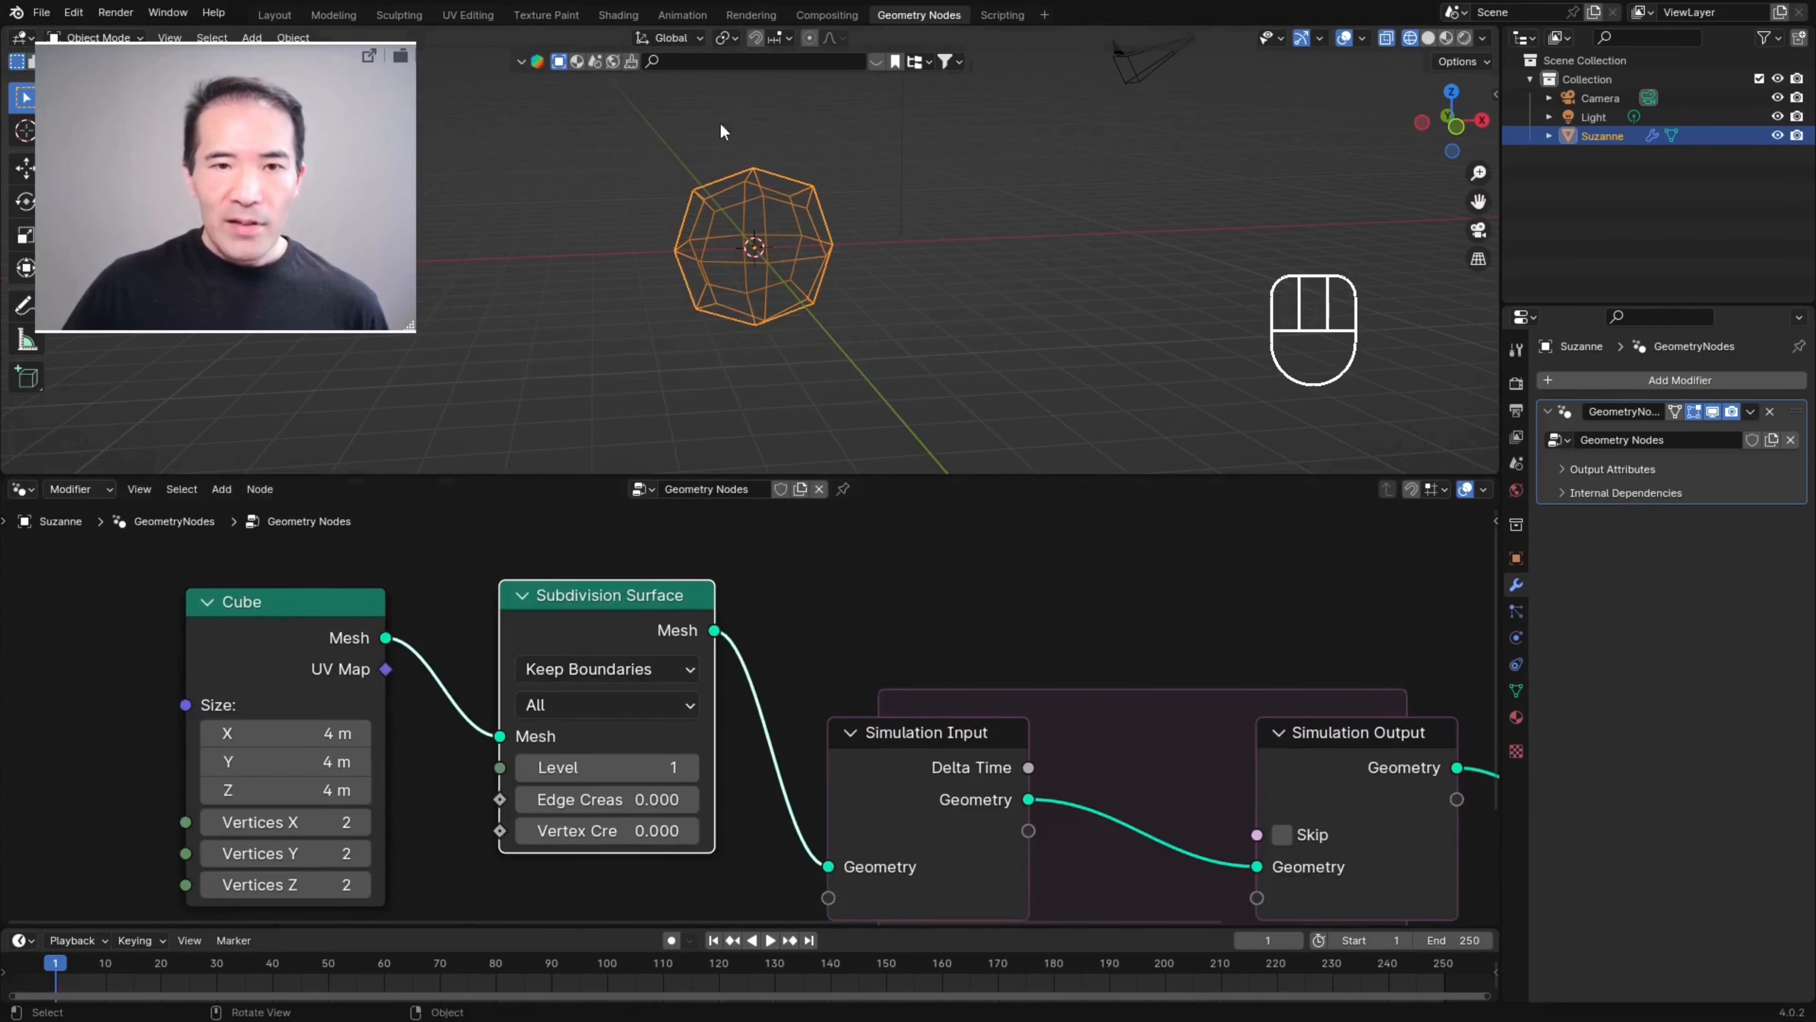
- Raise the Subdivision Surface node's level to 3
middle_drag(796, 259, 772, 280)
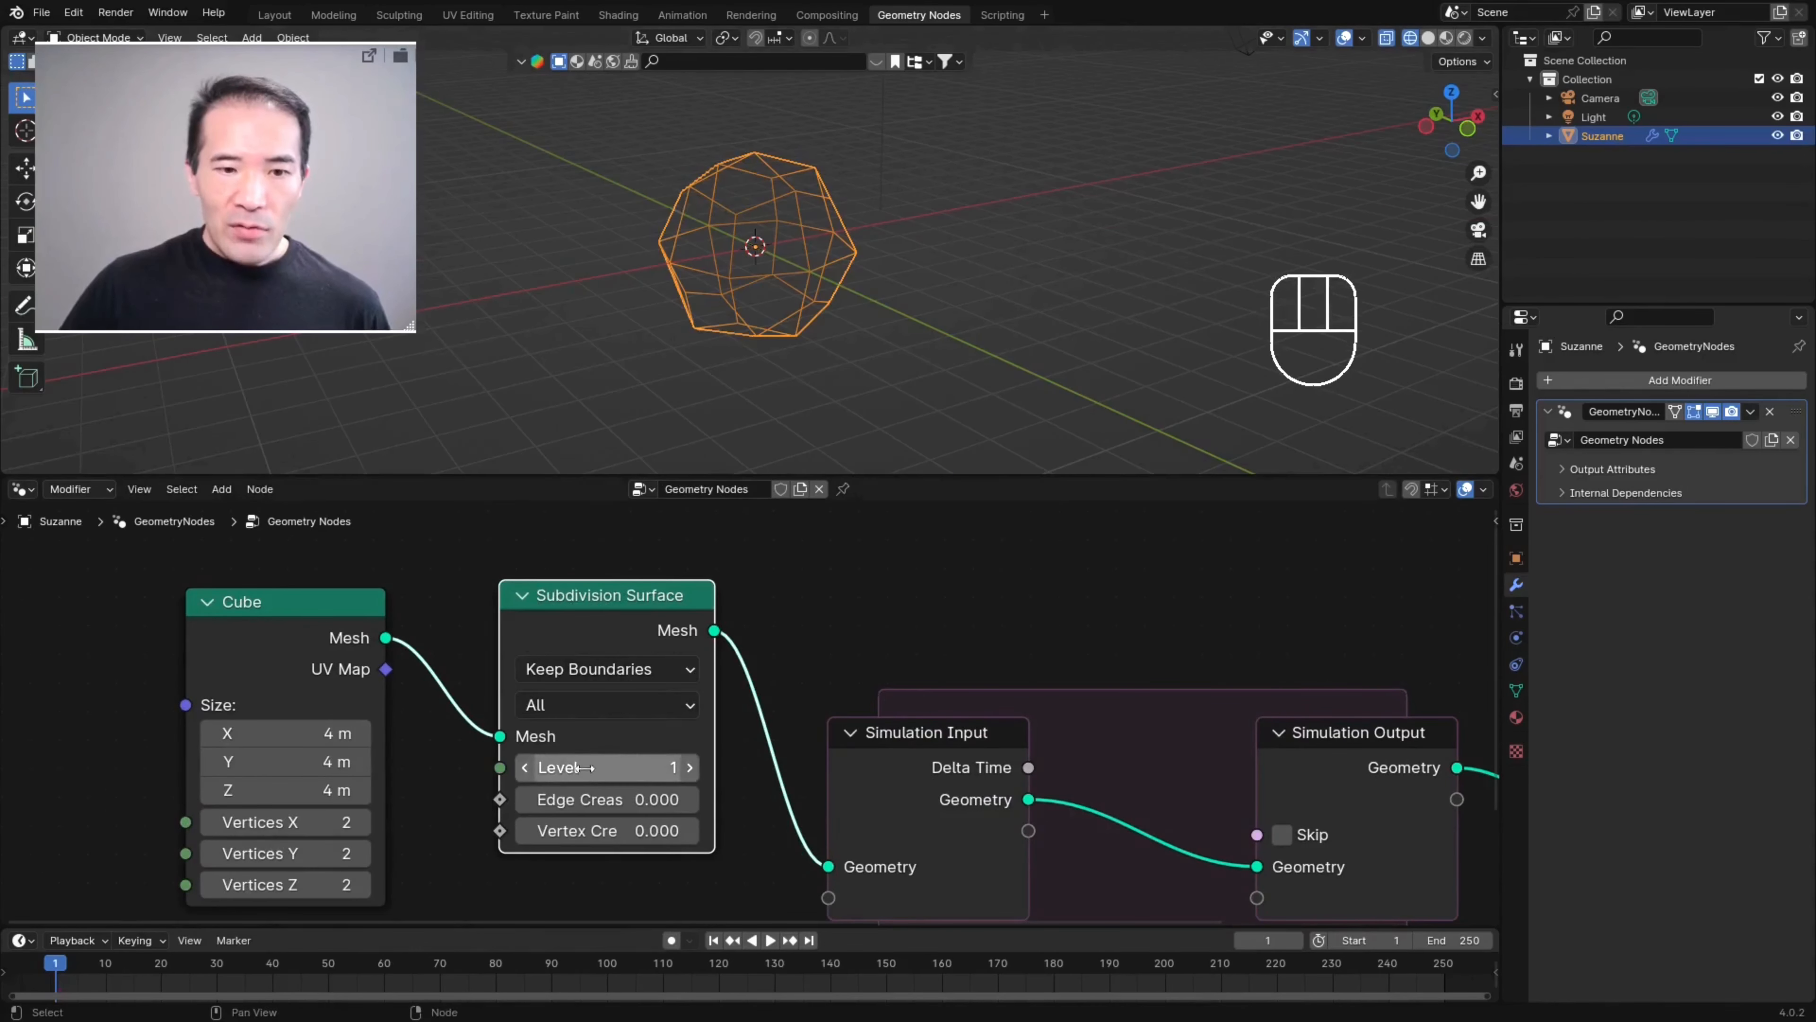
click(689, 767)
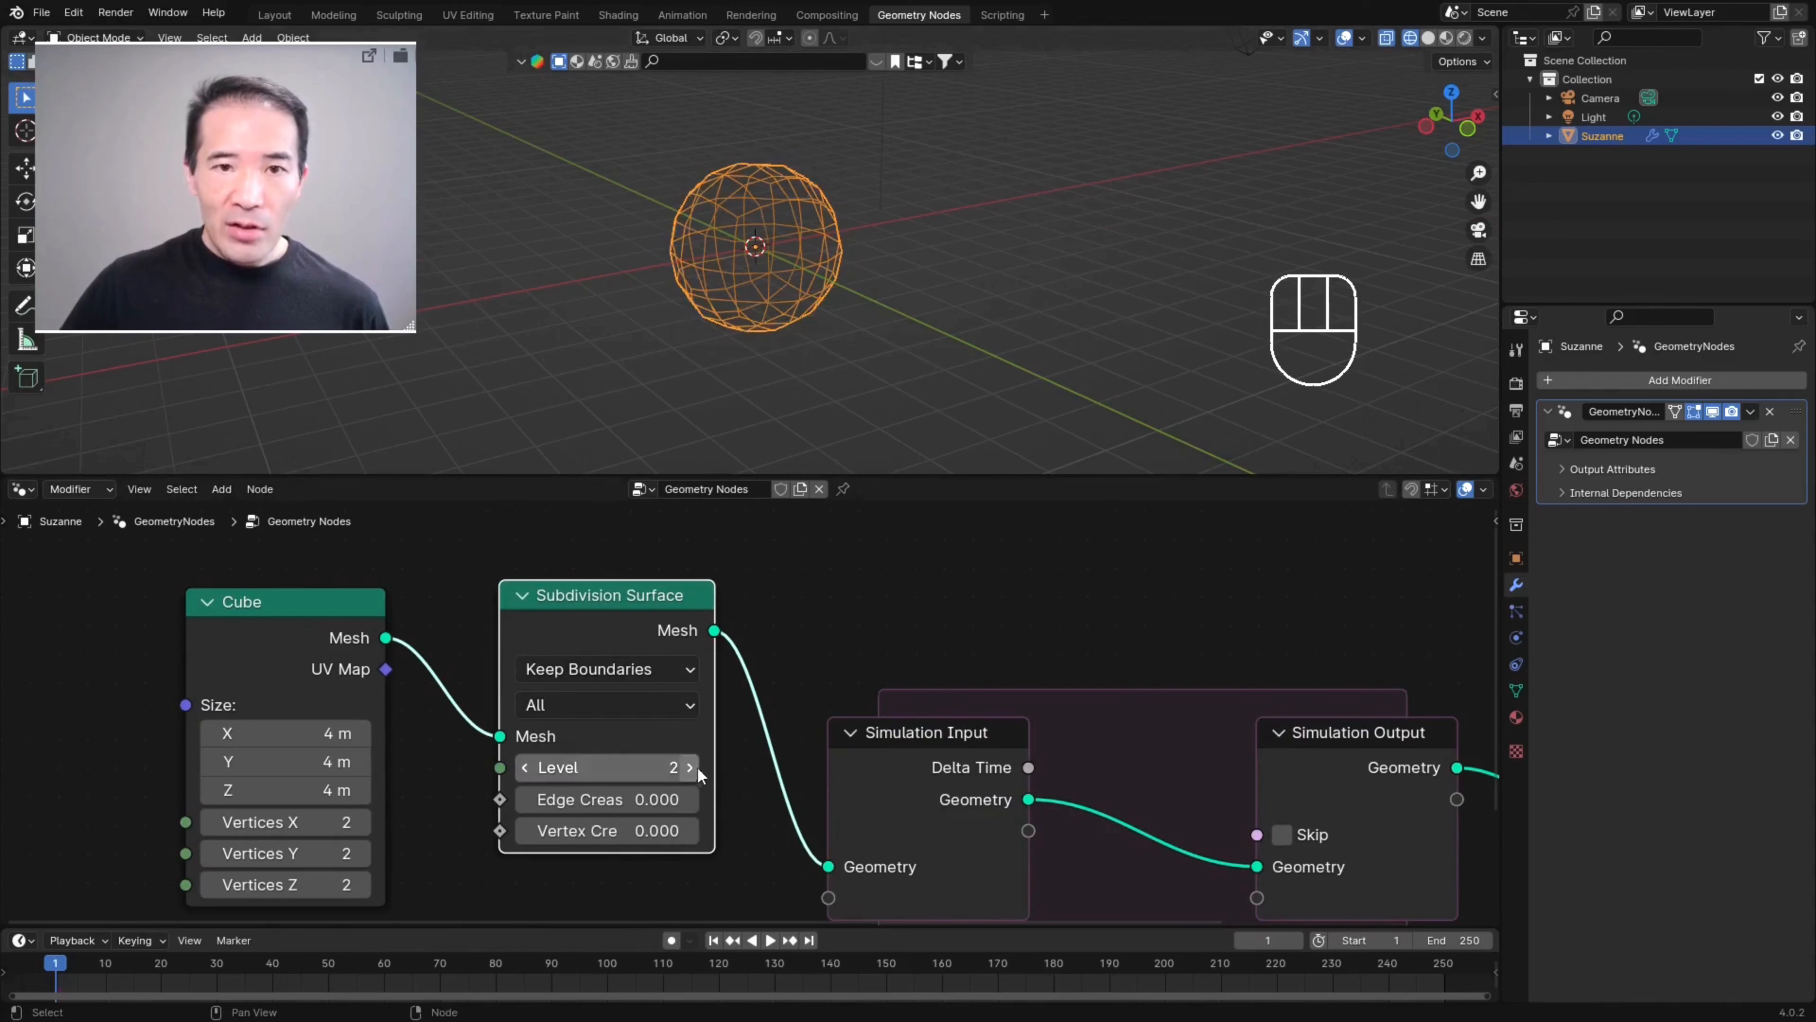
scroll(761, 193, up, 3)
mouse_move(778, 208)
middle_down()
mouse_move(760, 217)
mouse_move(782, 188)
middle_up()
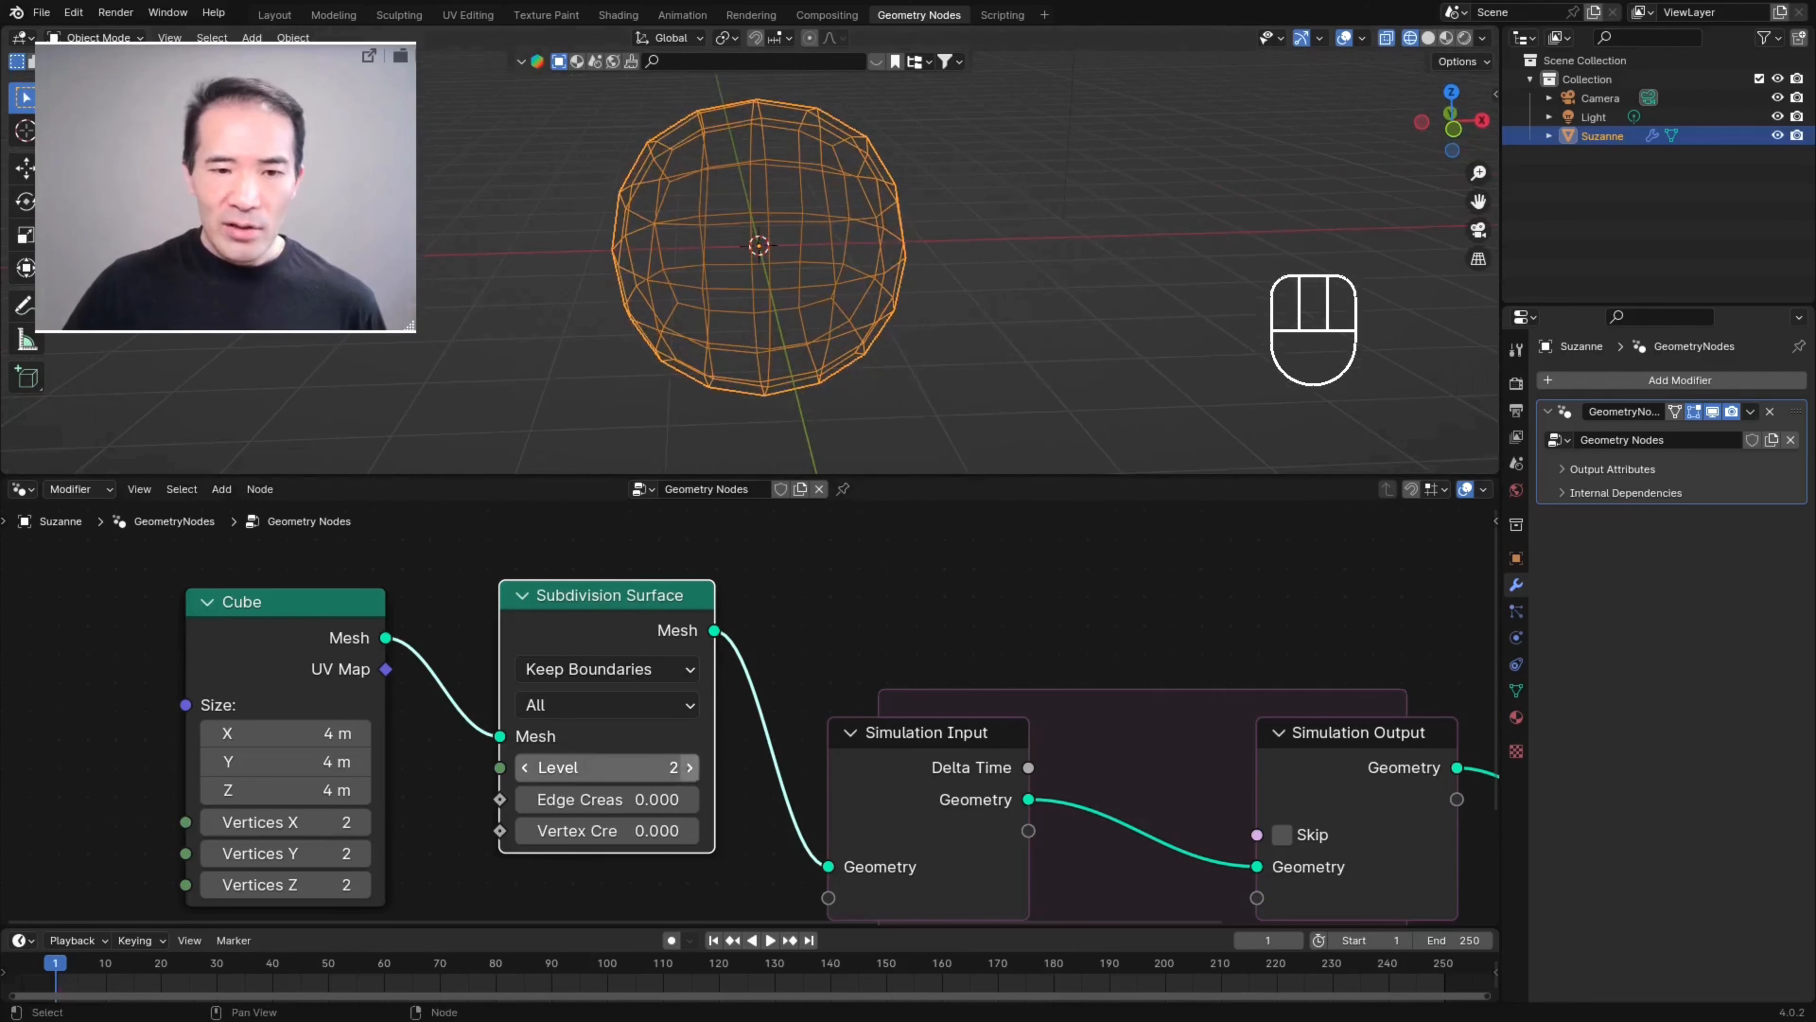
click(690, 767)
scroll(722, 194, down, 3)
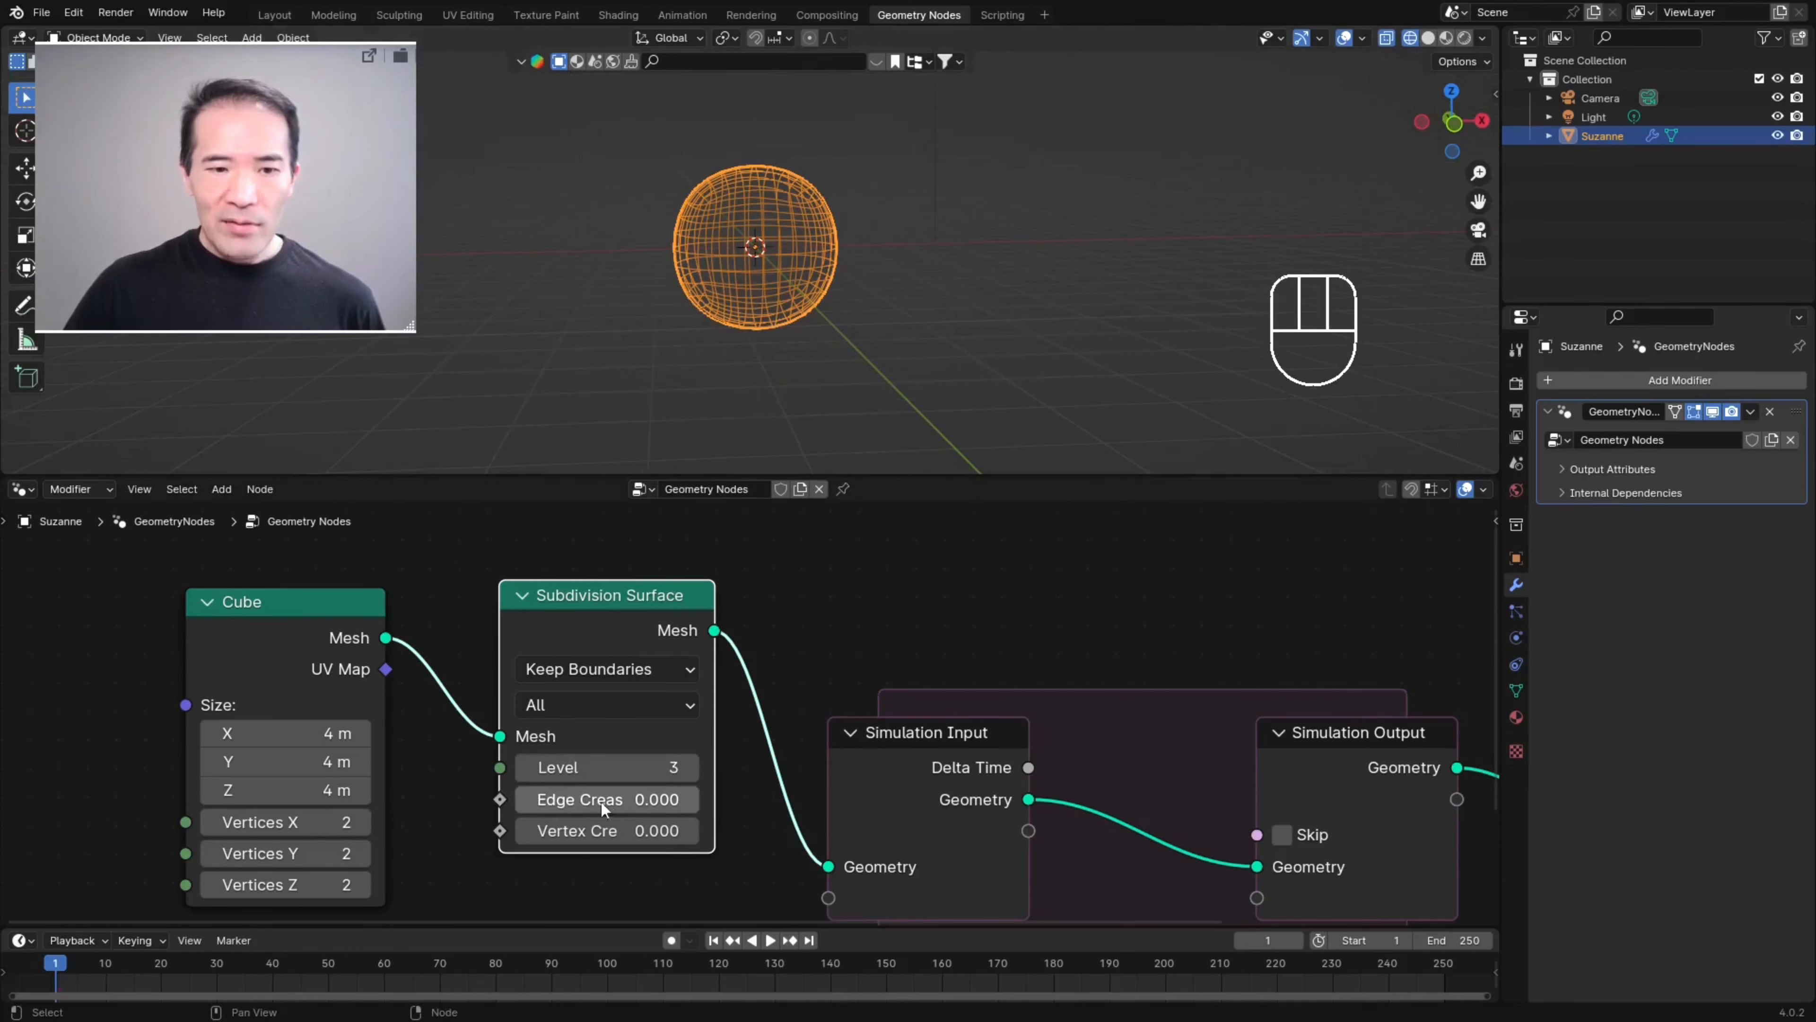
- Set the Subdivision Surface node's edge crease to 1.000 and its level to 4
drag(584, 799, 775, 799)
mouse_move(930, 208)
middle_down()
mouse_move(1048, 241)
mouse_move(816, 190)
mouse_move(935, 259)
mouse_move(944, 240)
middle_up()
middle_drag(799, 190, 829, 222)
middle_drag(681, 142, 697, 360)
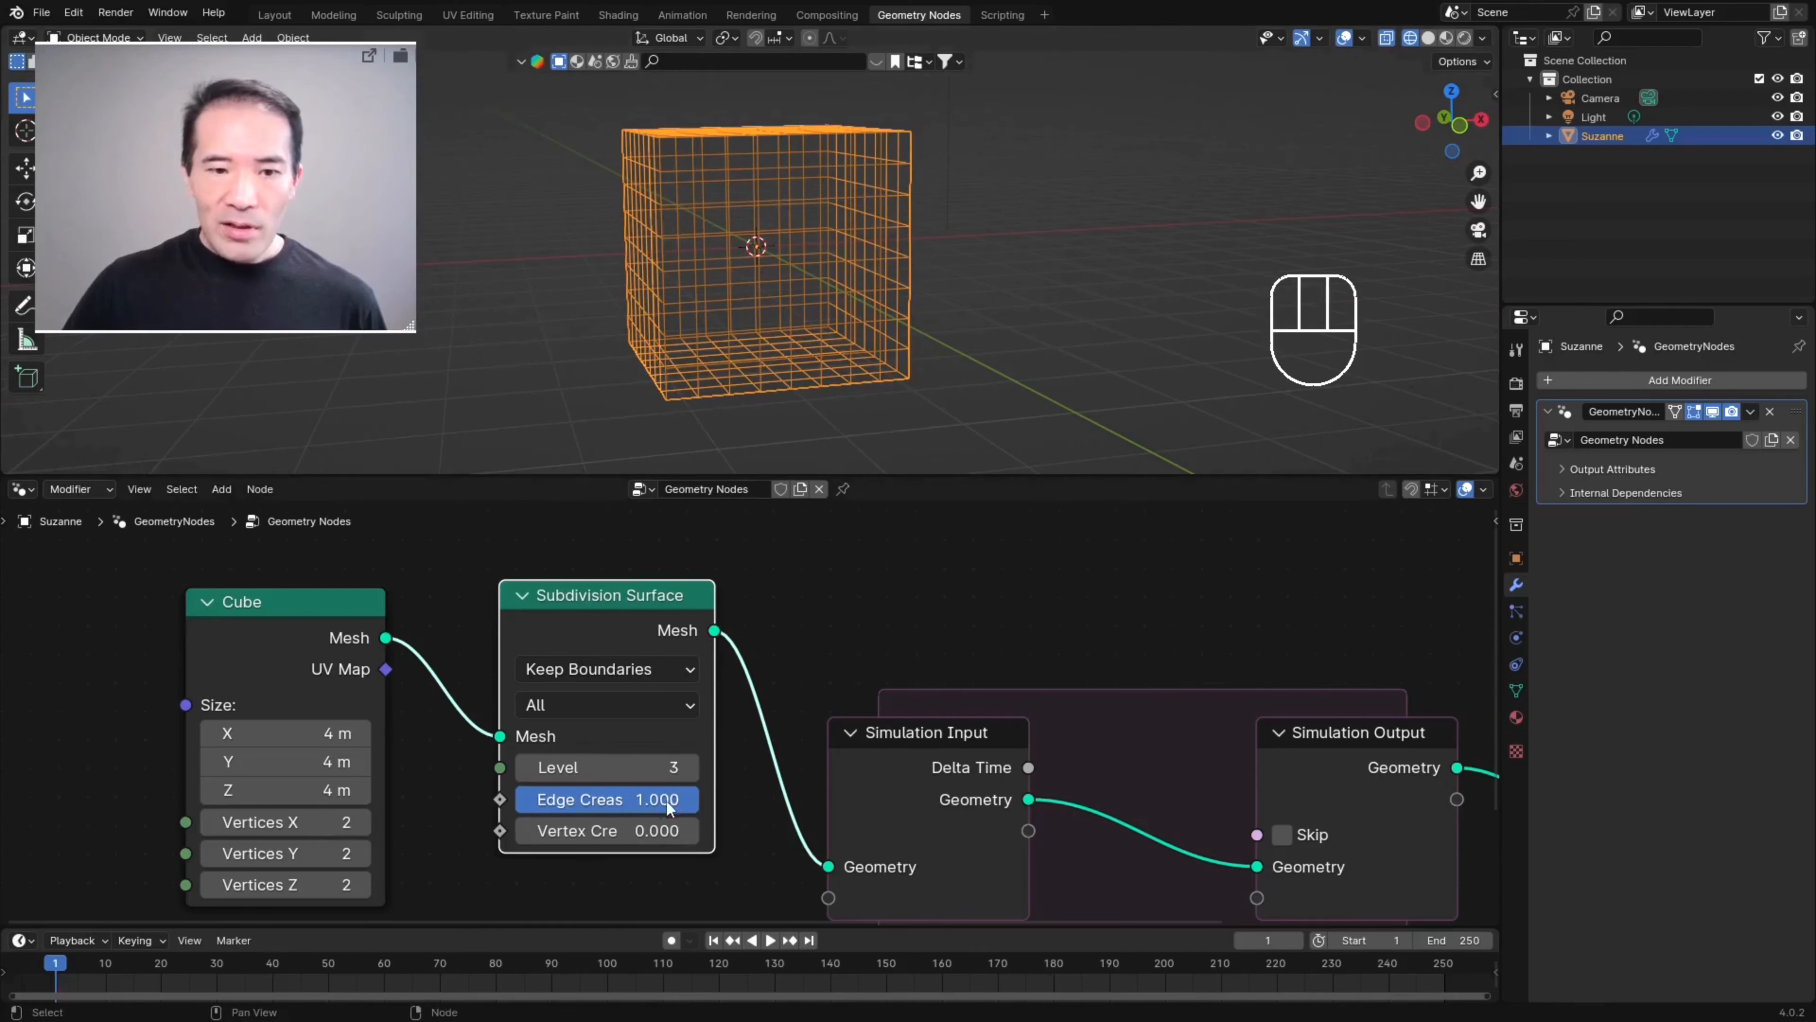
click(687, 767)
middle_drag(926, 227, 711, 136)
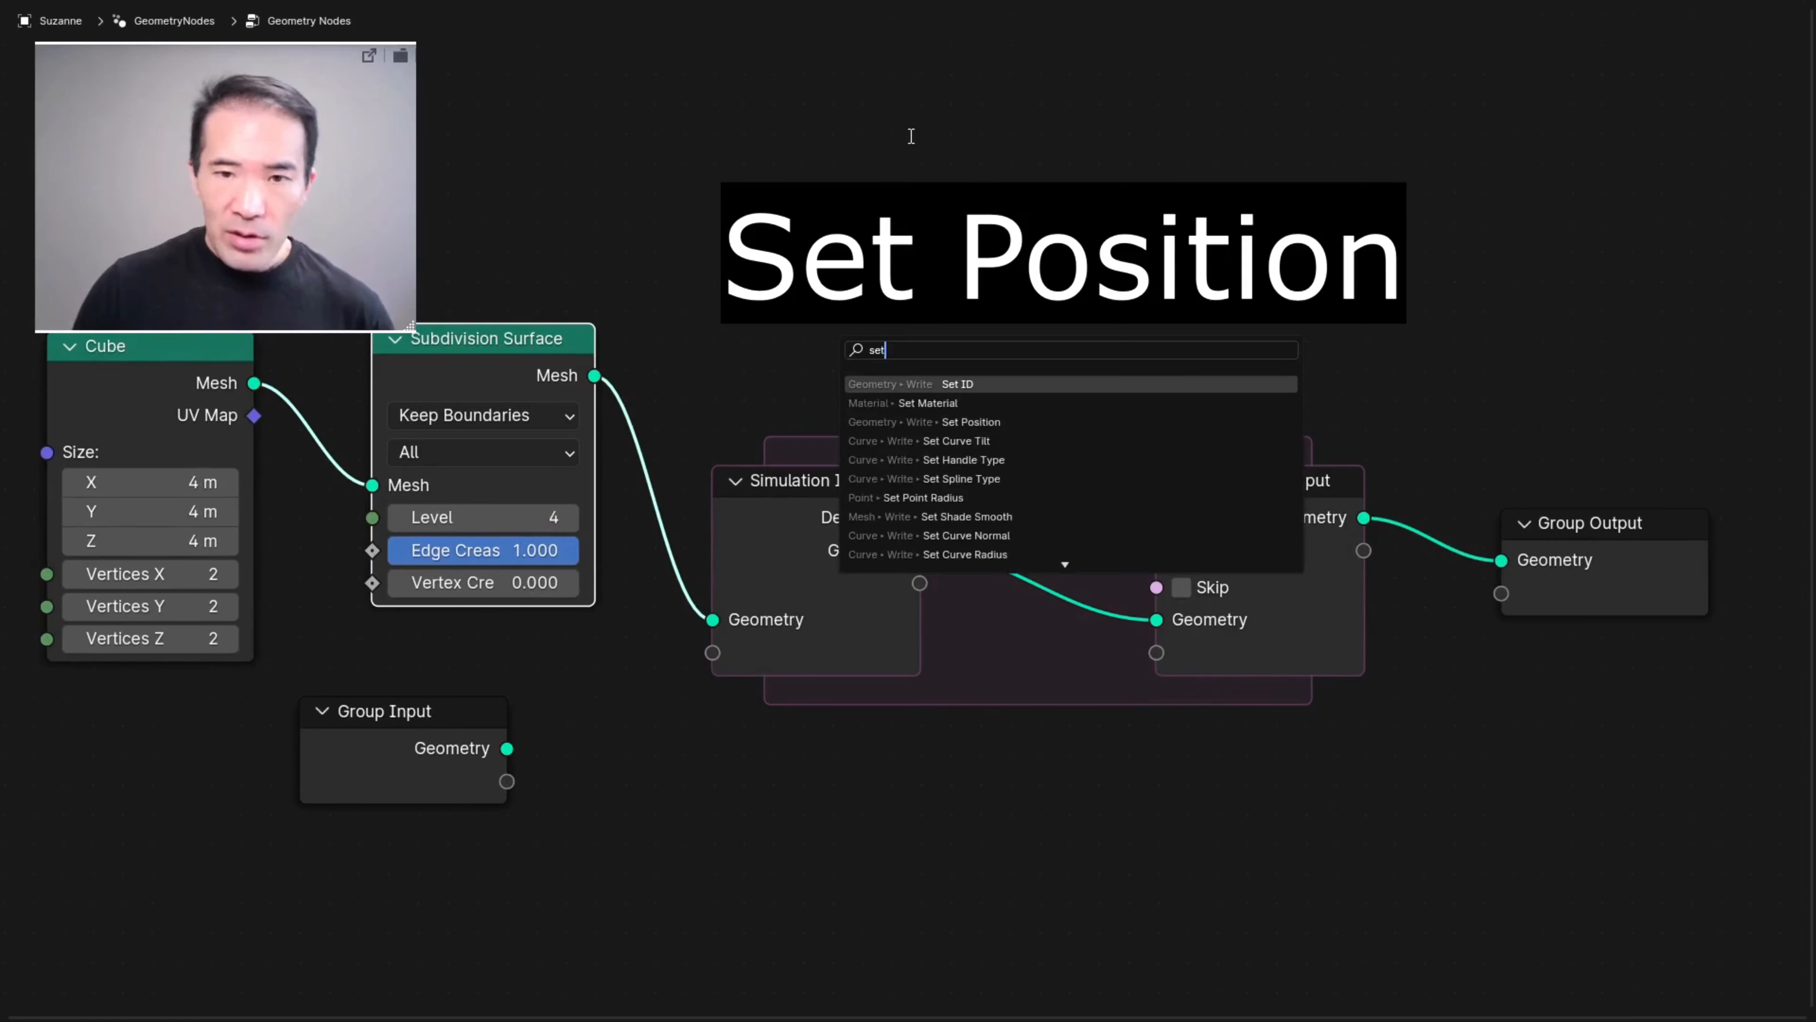
- Insert a Set Position node between Simulation Input and Simulation Output inside the simulation zone
key(Return)
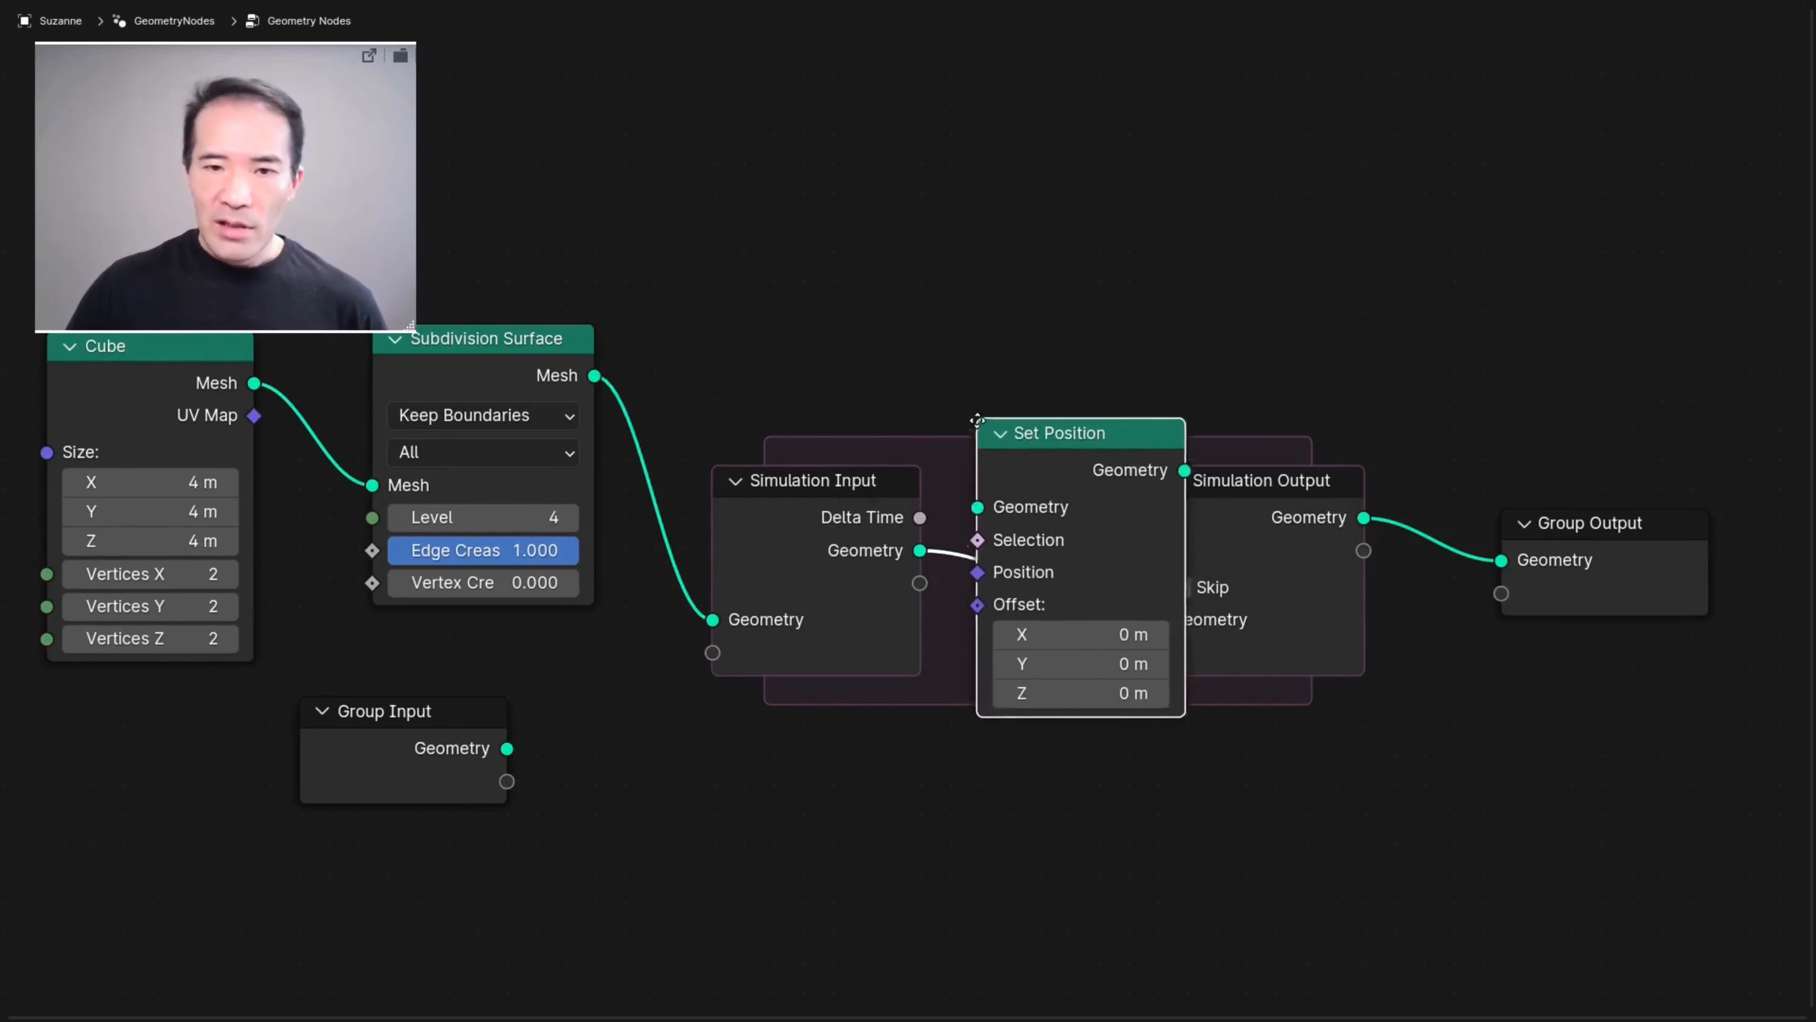
click(1019, 458)
middle_drag(1006, 394, 926, 333)
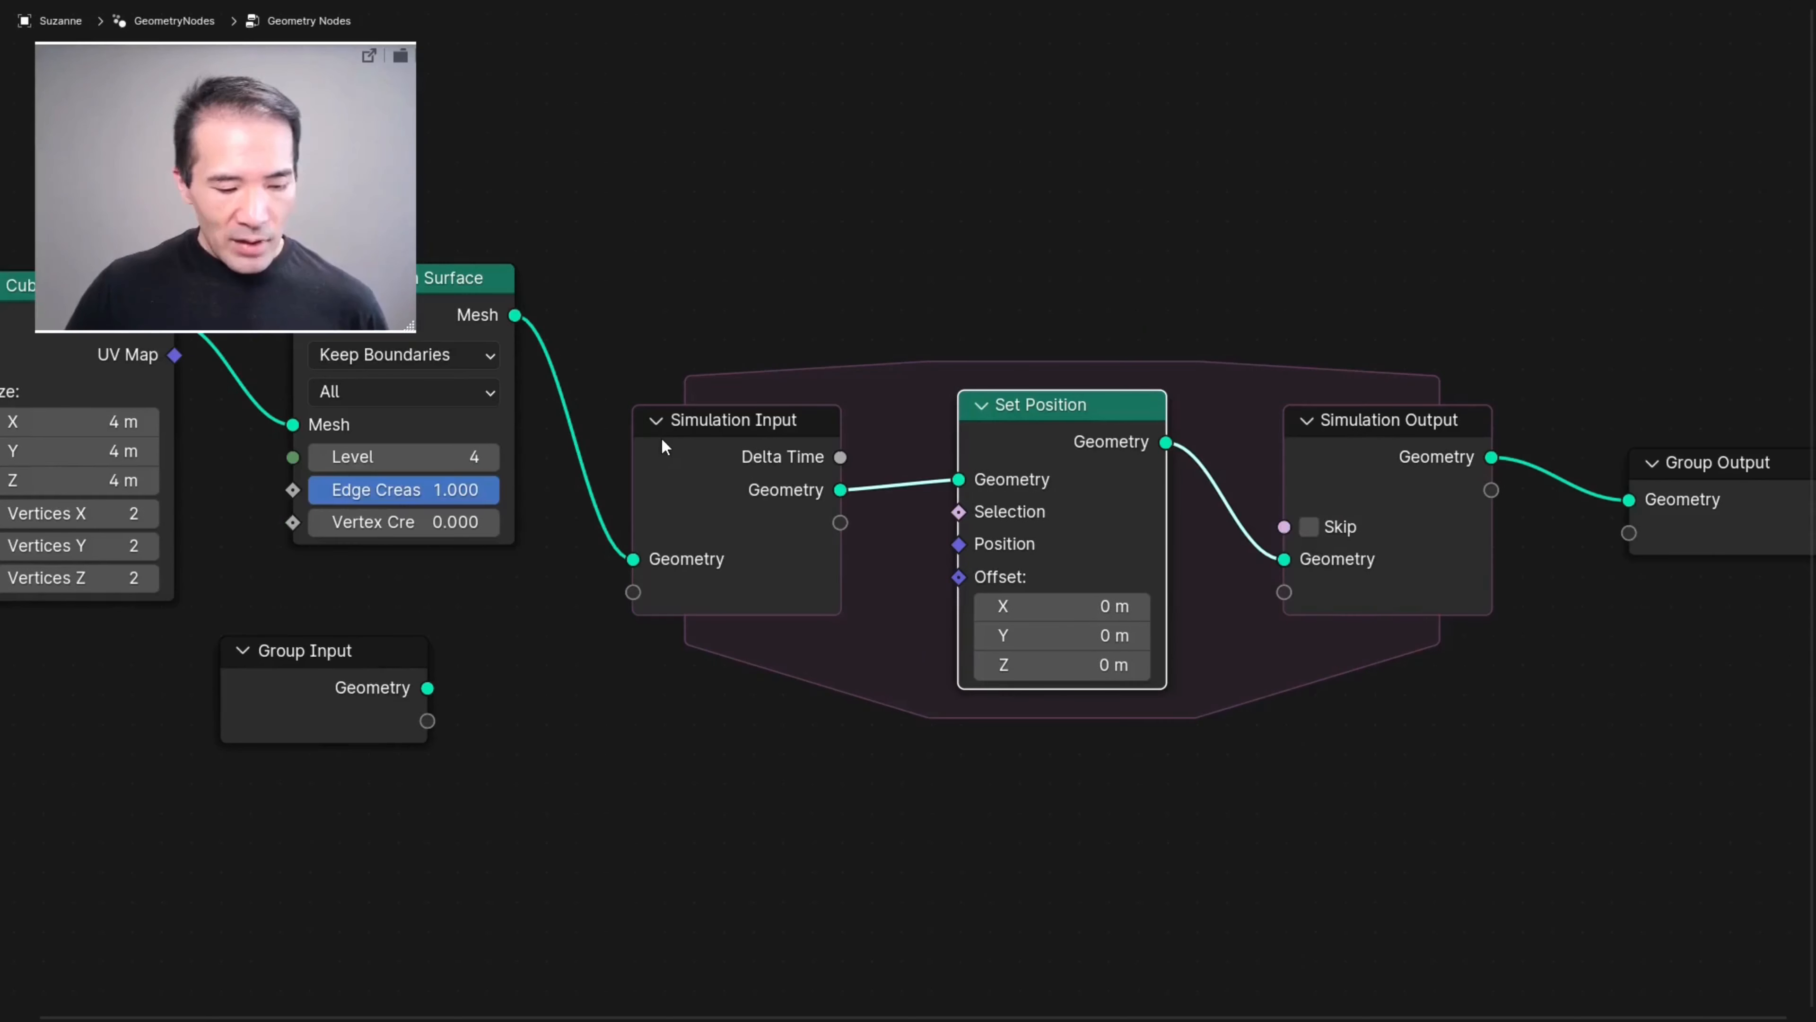
- Add a Geometry Proximity node and connect its Position output to the Position input of Set Position
key(shift+a)
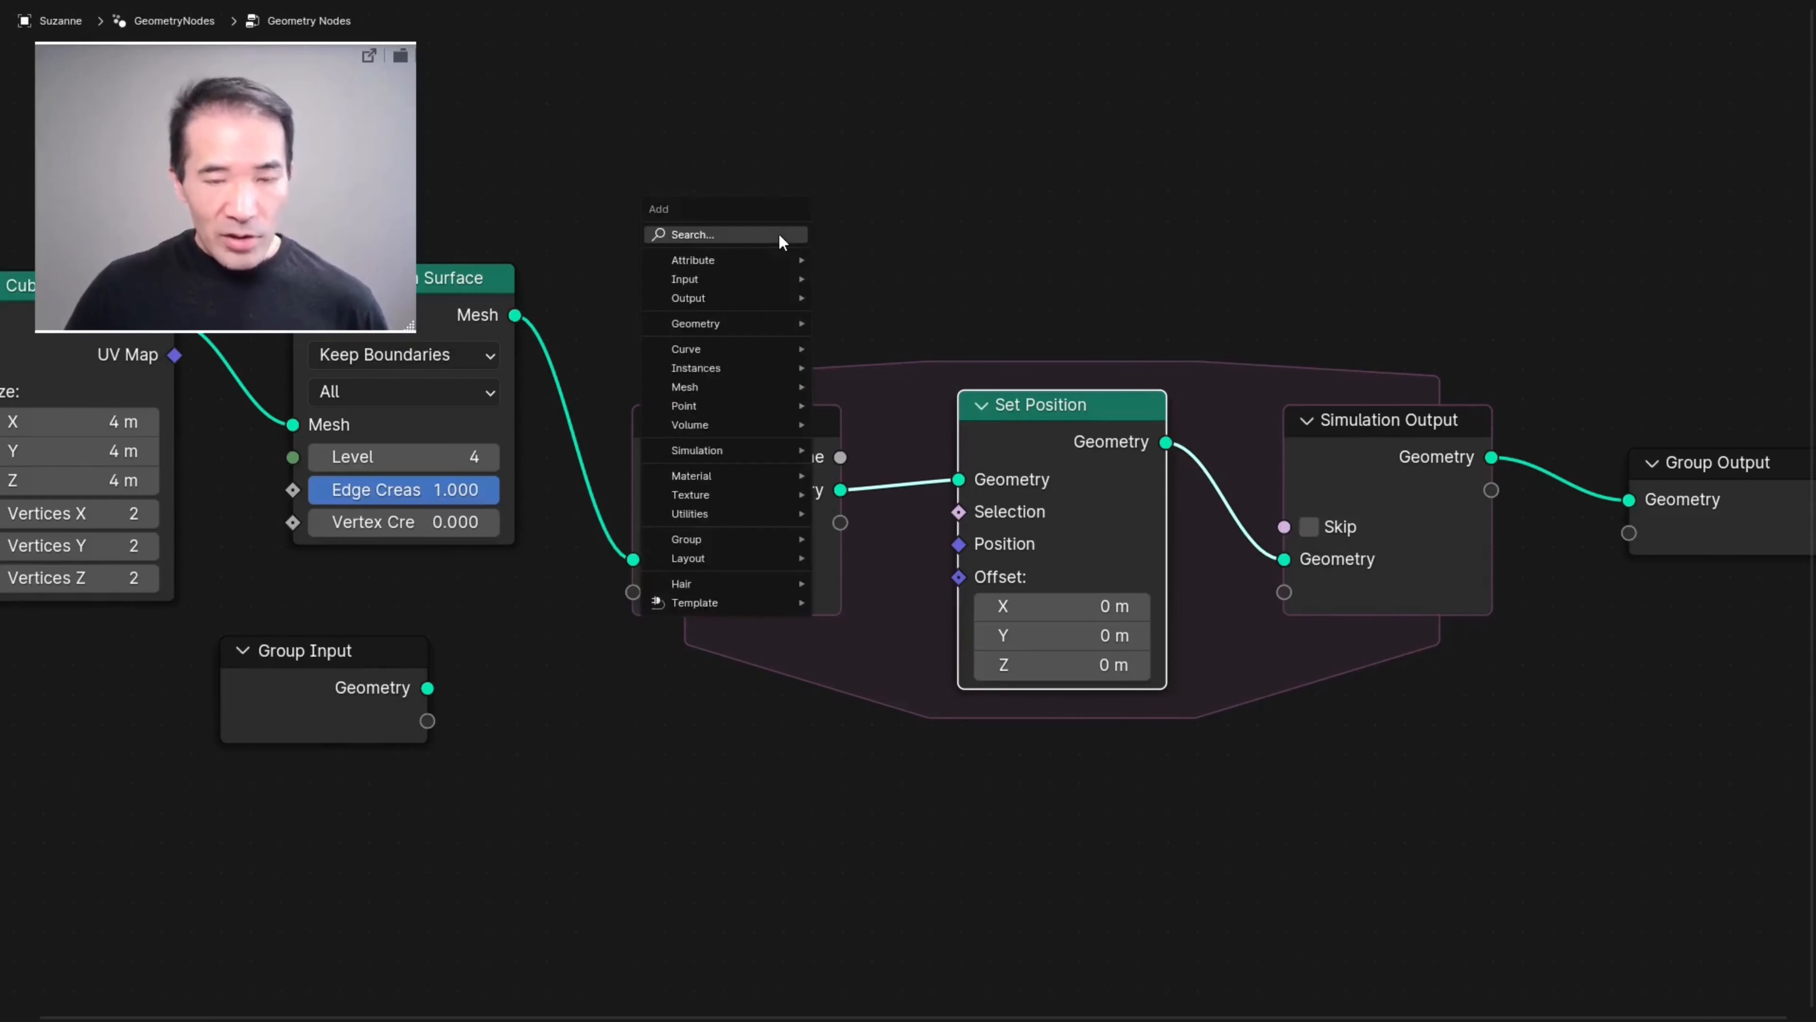
text(g)
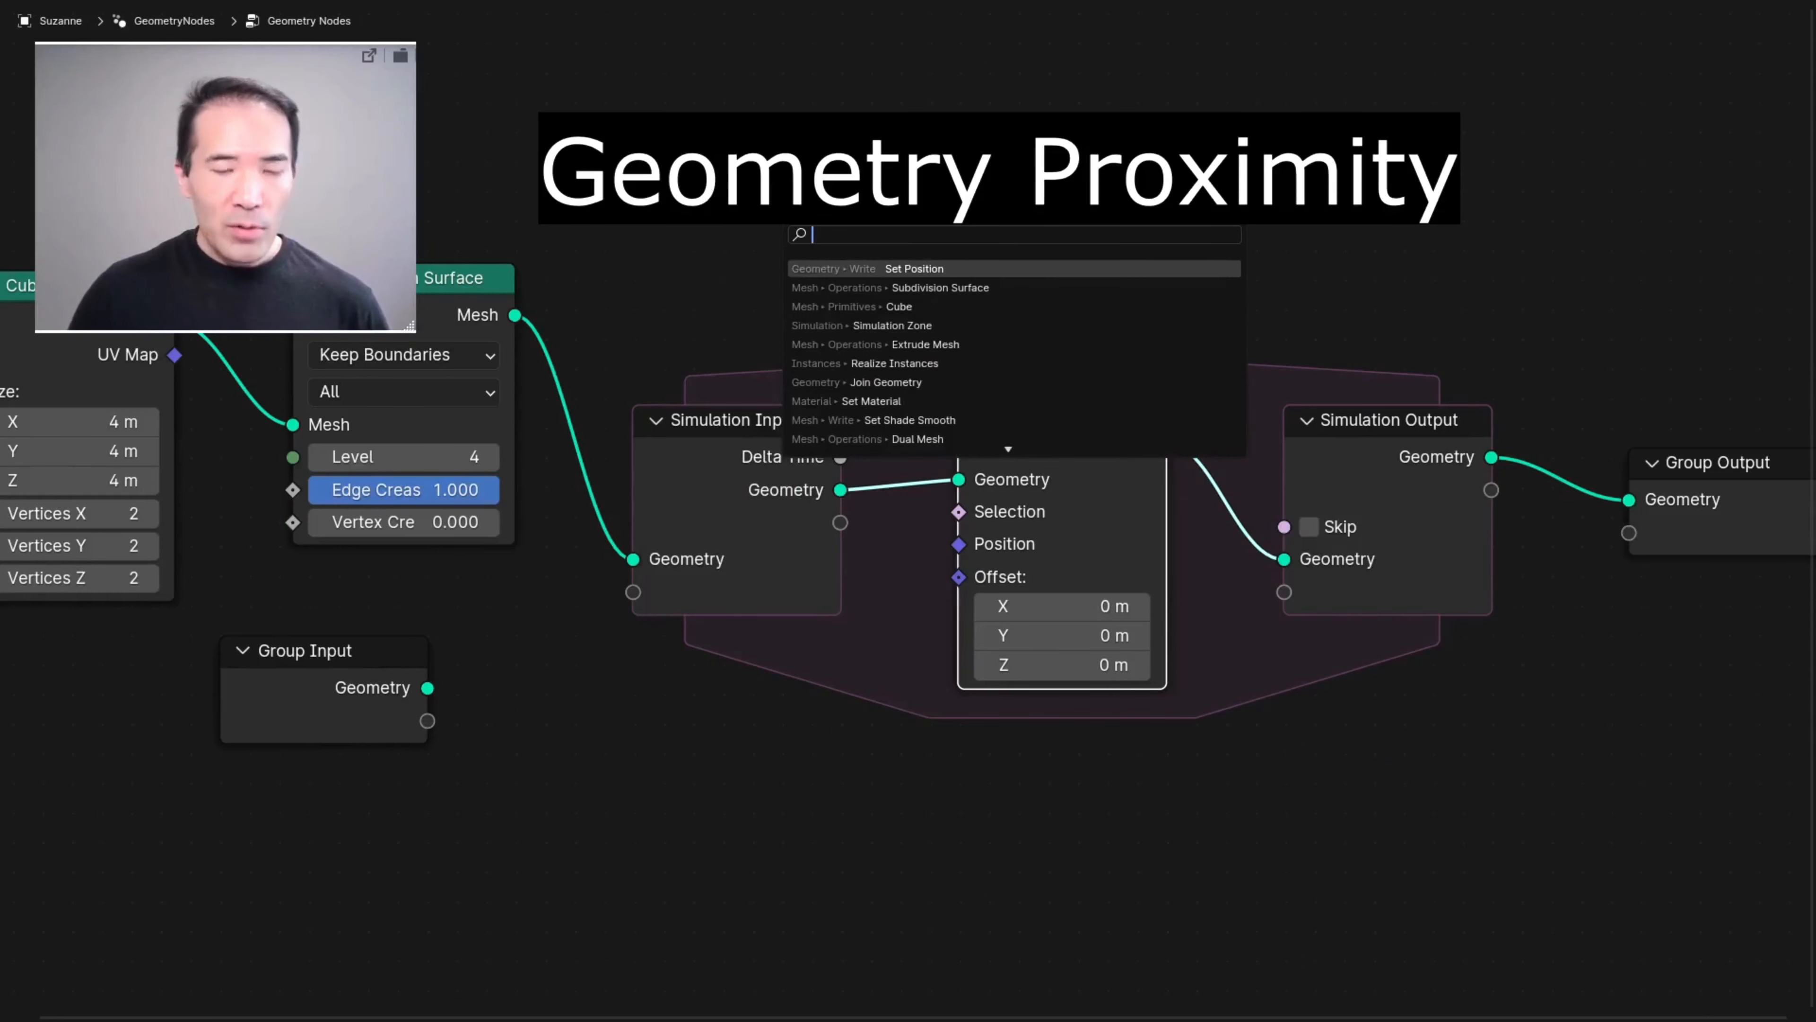
key(Return)
click(602, 721)
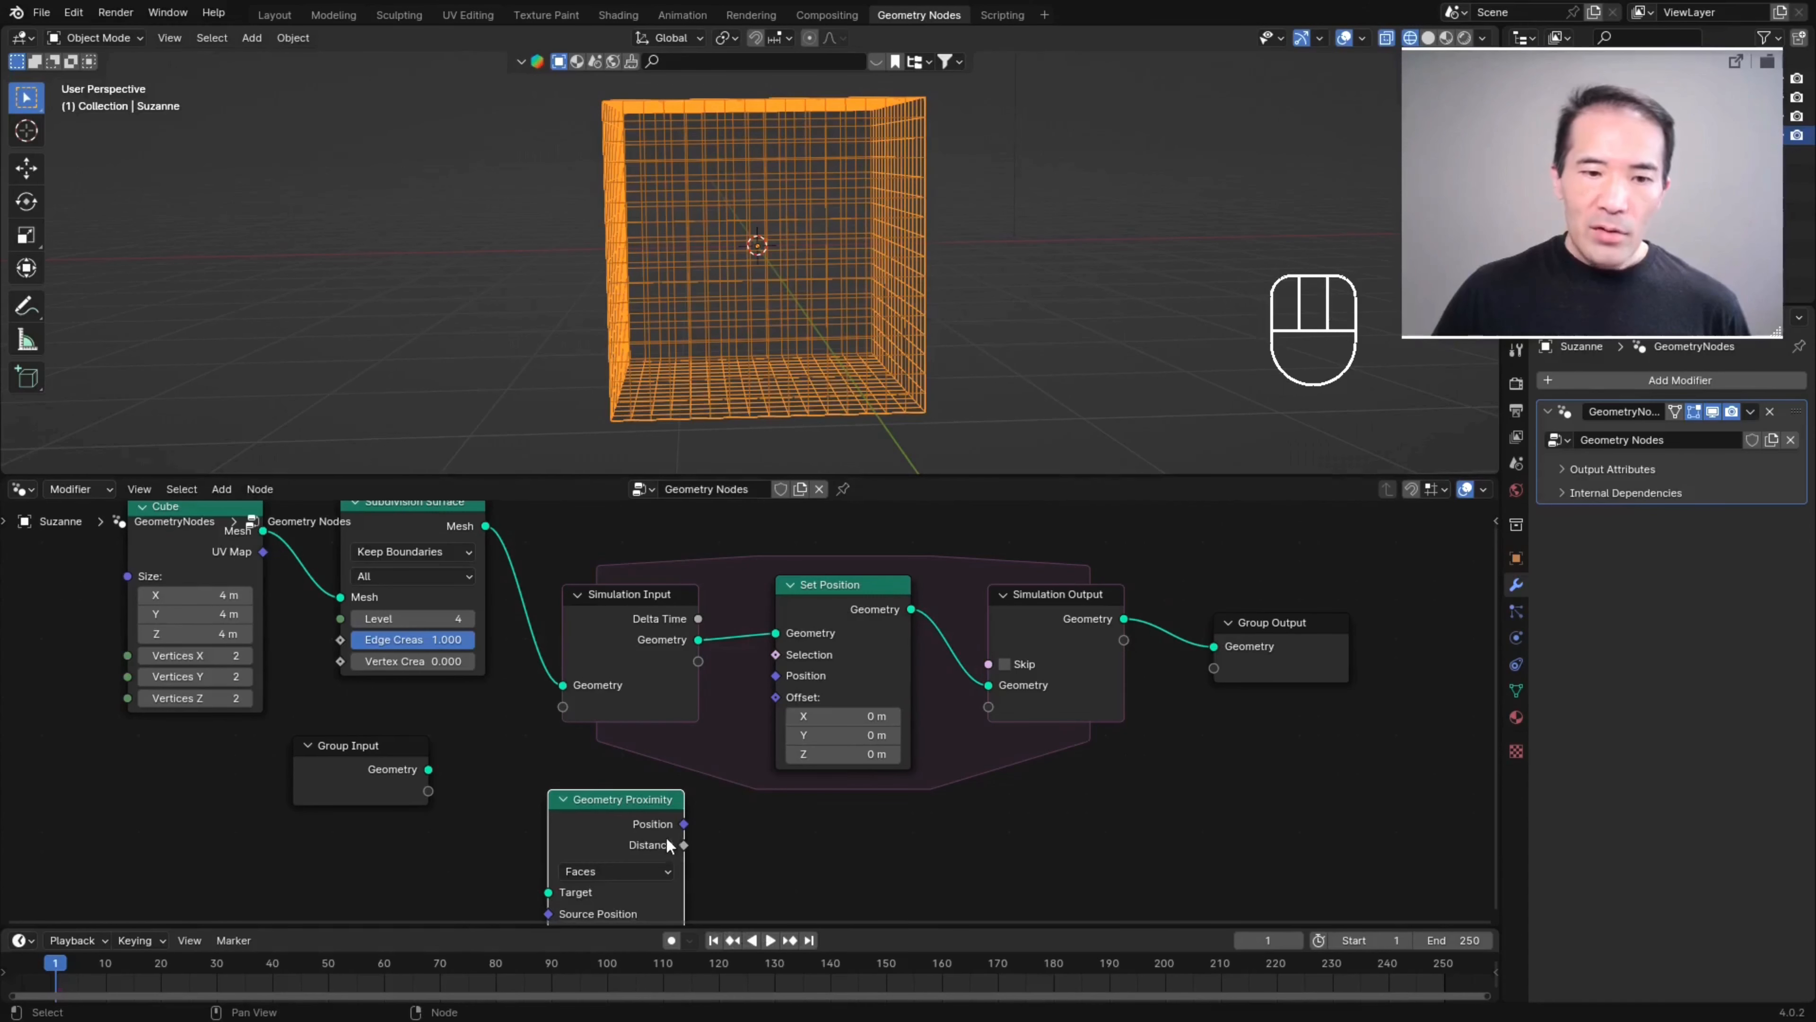
drag(684, 824, 776, 676)
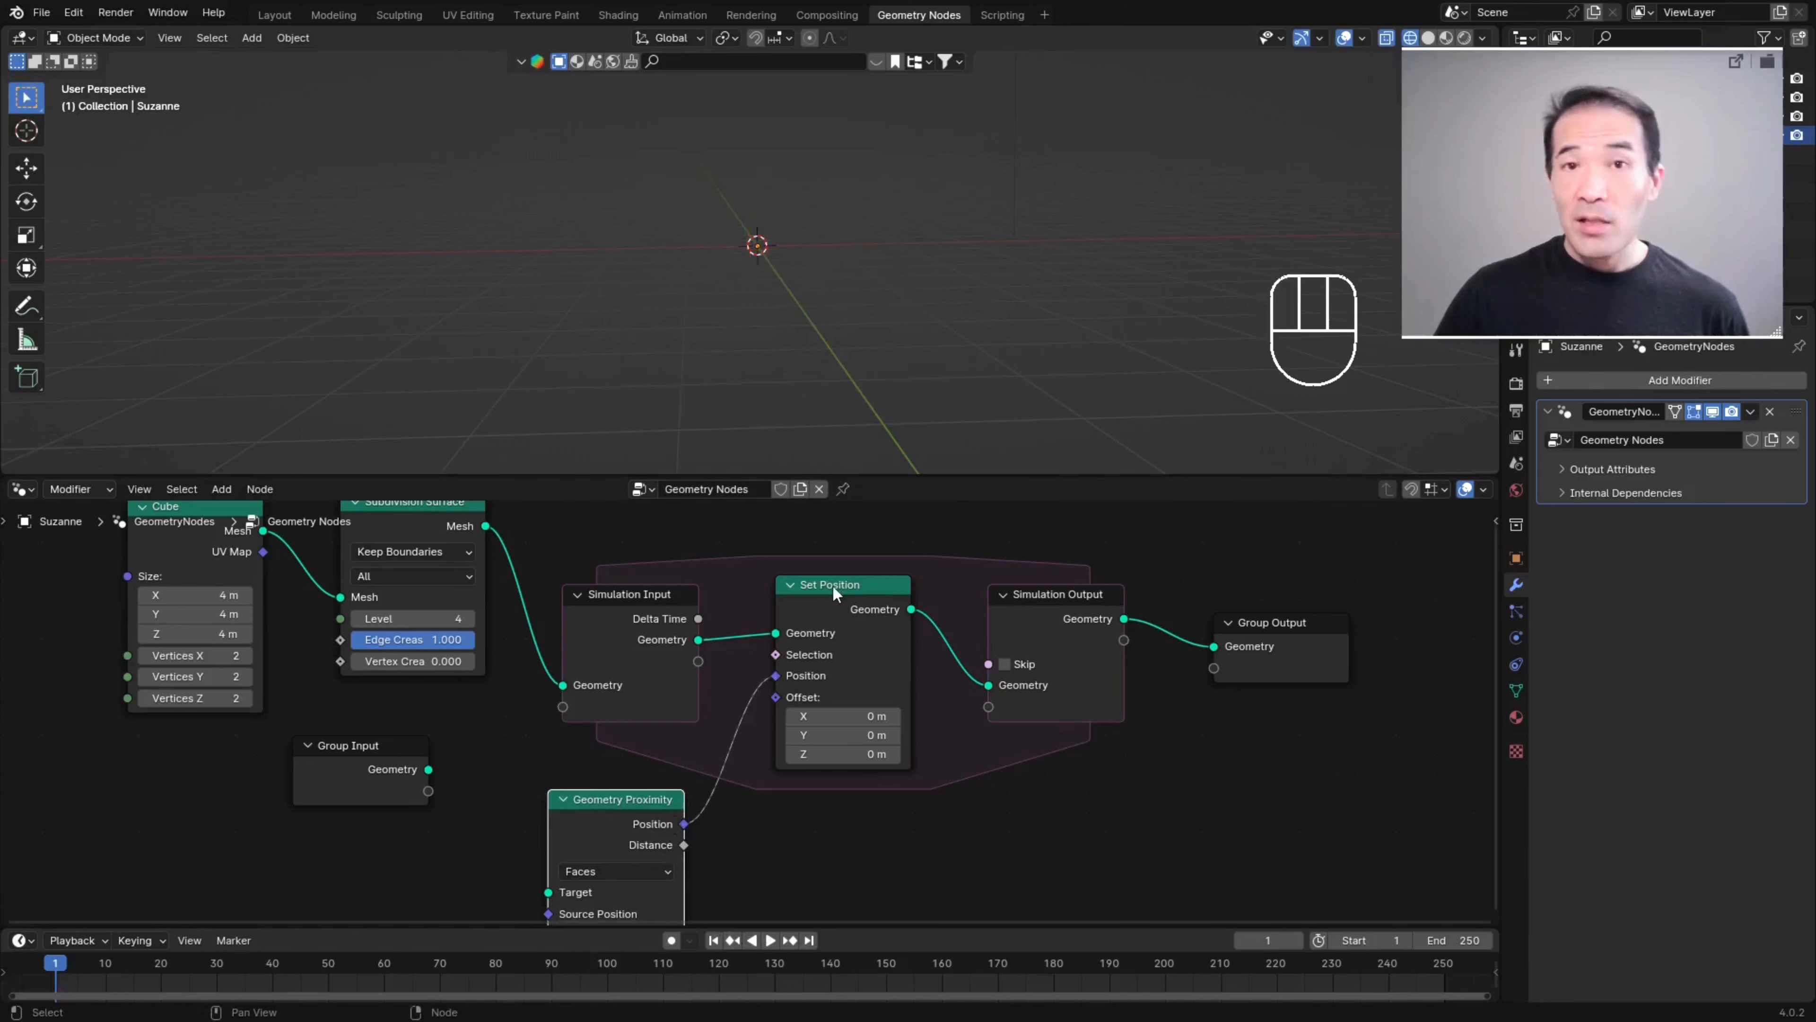
- Connect the Group Input's Geometry output to the Target input of the Geometry Proximity node
middle_drag(478, 790, 479, 719)
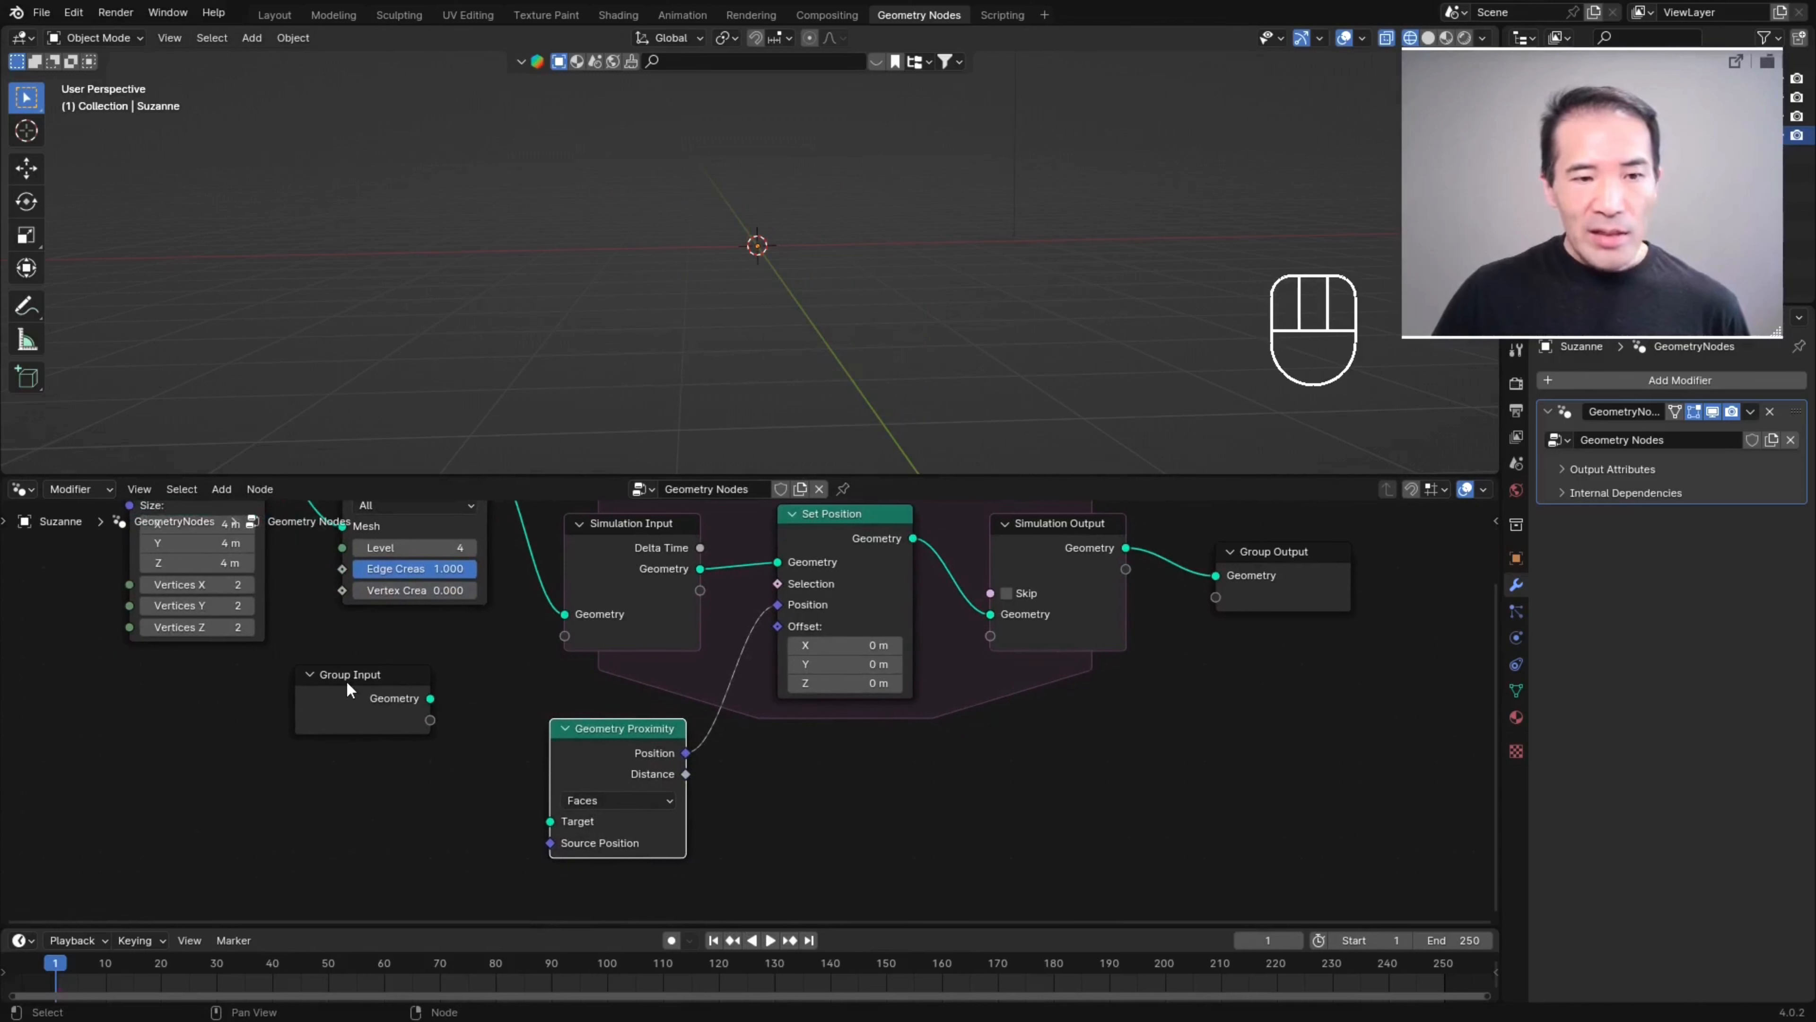
drag(431, 700, 619, 841)
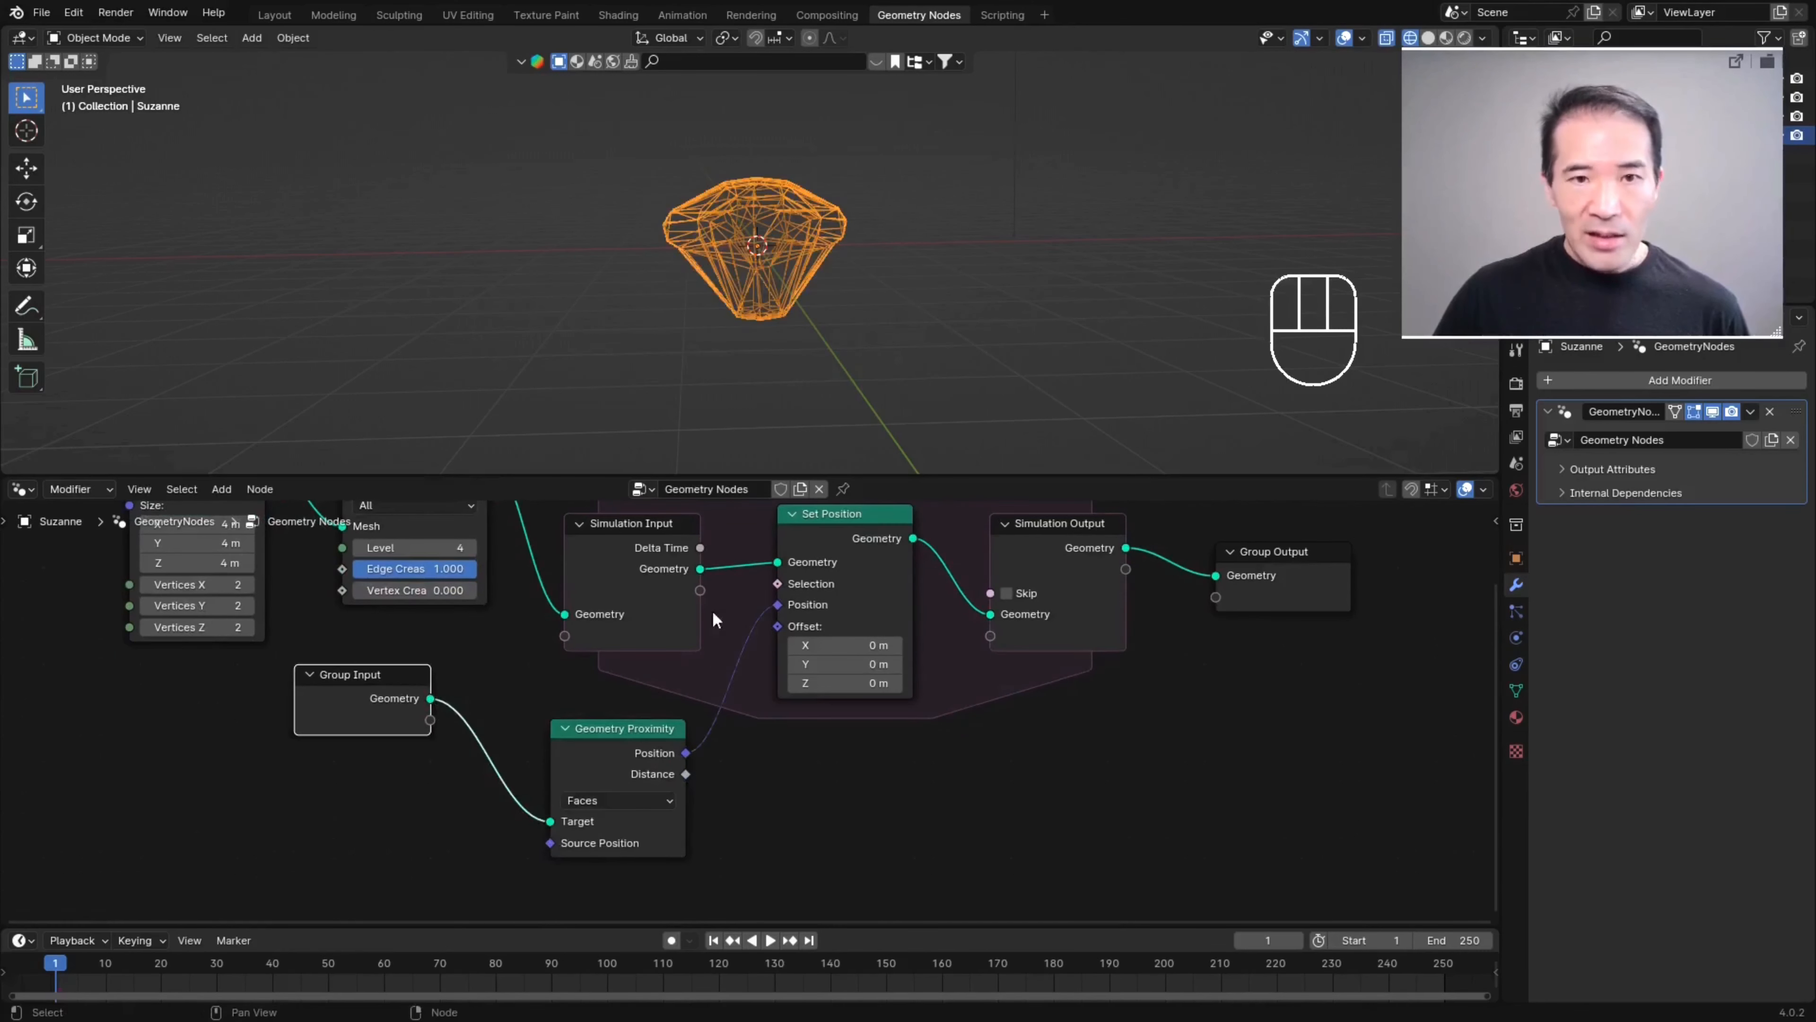
middle_drag(858, 434, 779, 104)
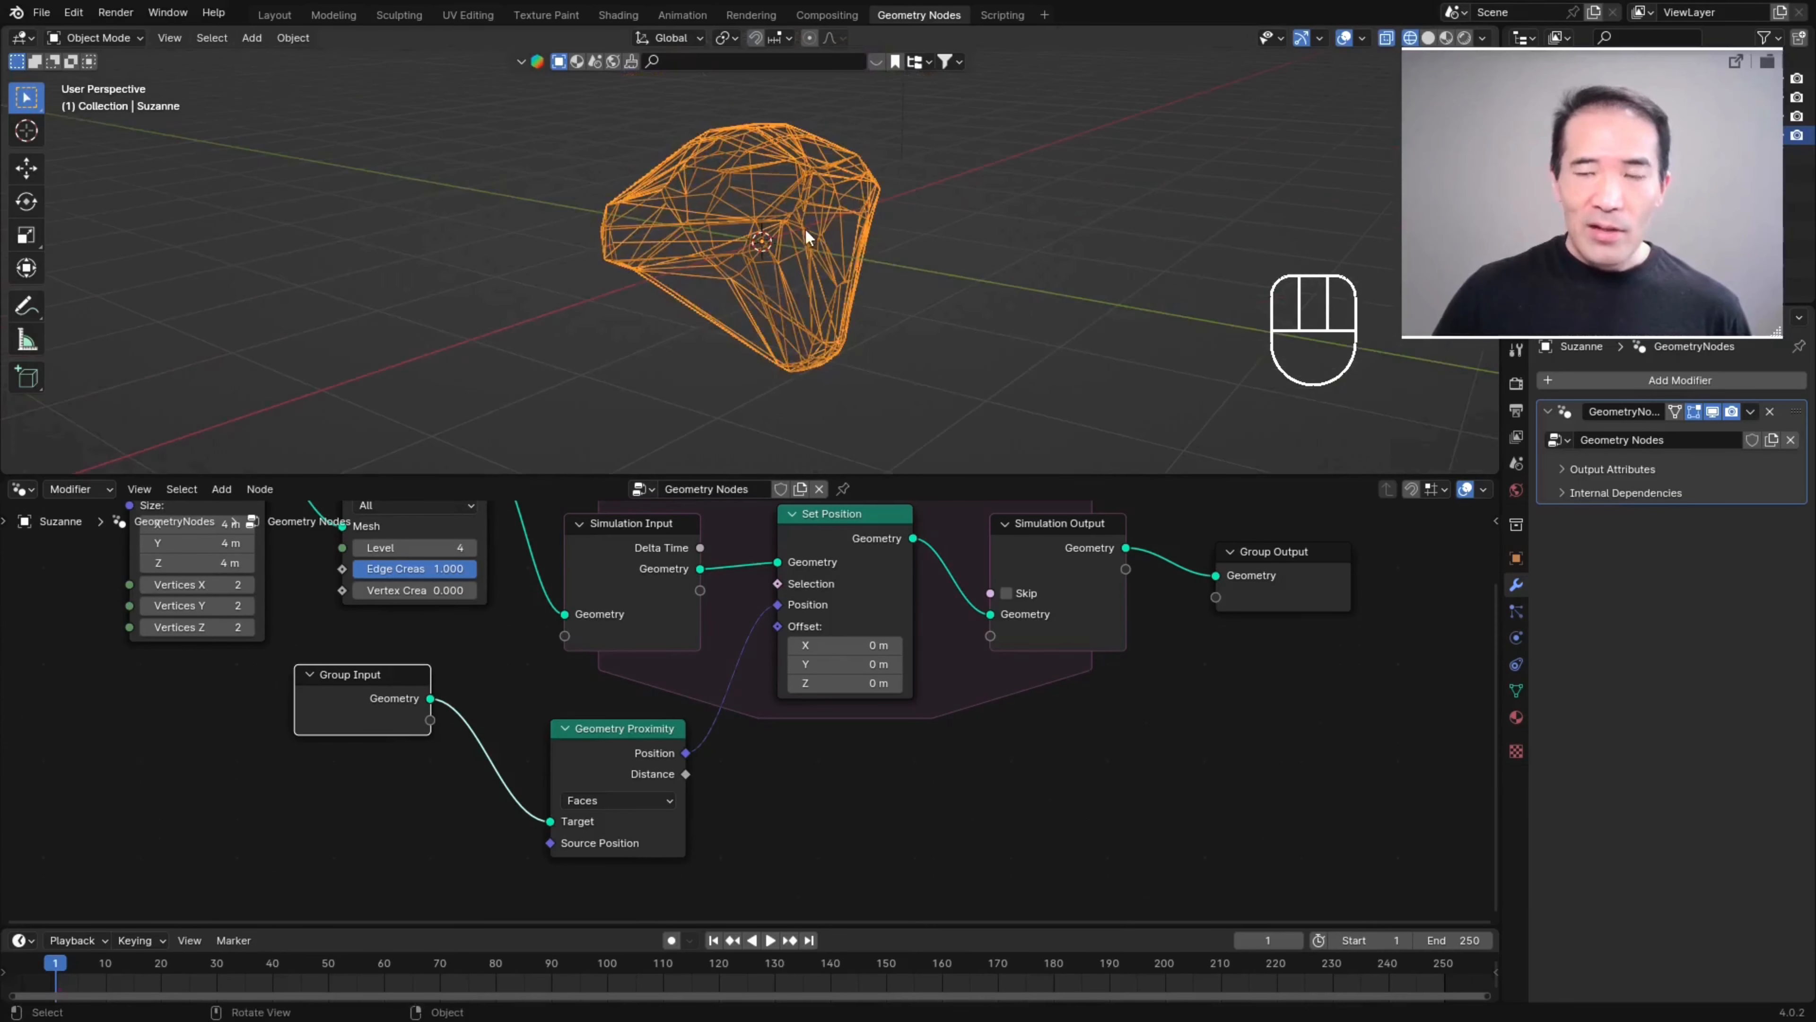
- Switch the viewport to solid shading and examine the wrapped mesh from several sides
click(1428, 37)
mouse_move(844, 236)
middle_down()
mouse_move(828, 202)
mouse_move(722, 135)
middle_up()
middle_drag(832, 282, 821, 200)
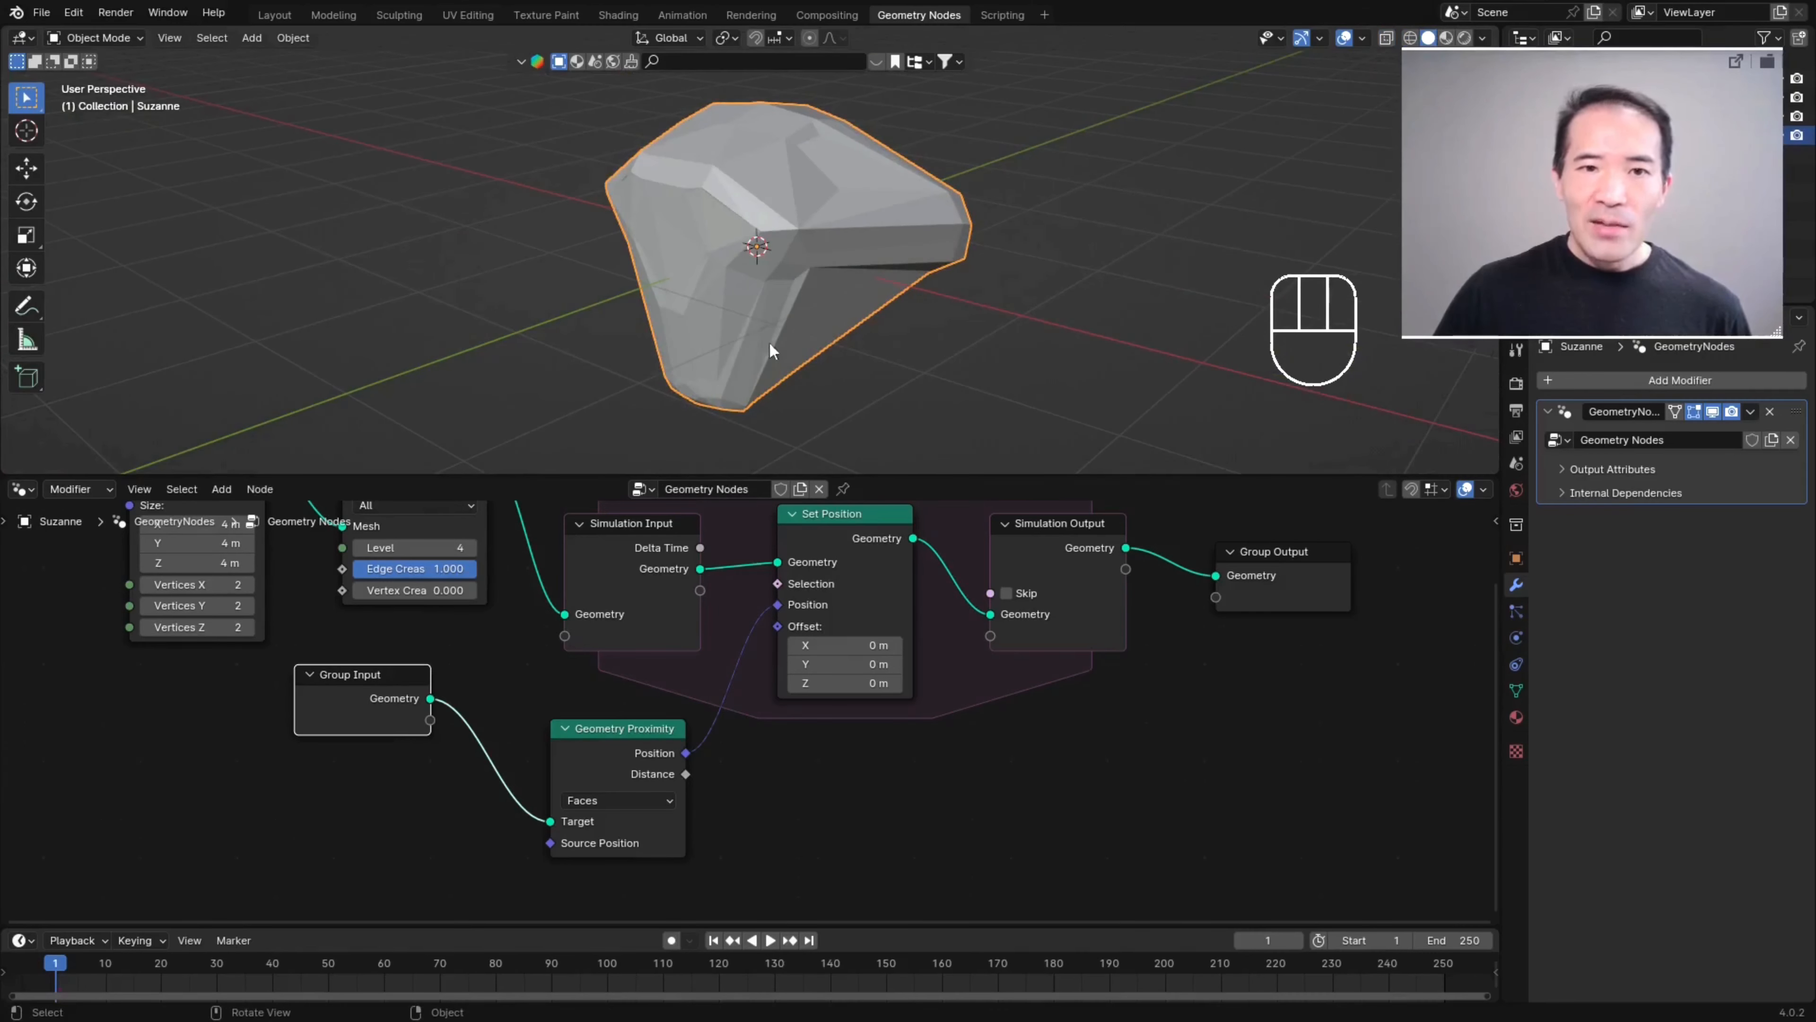
middle_drag(770, 340, 825, 199)
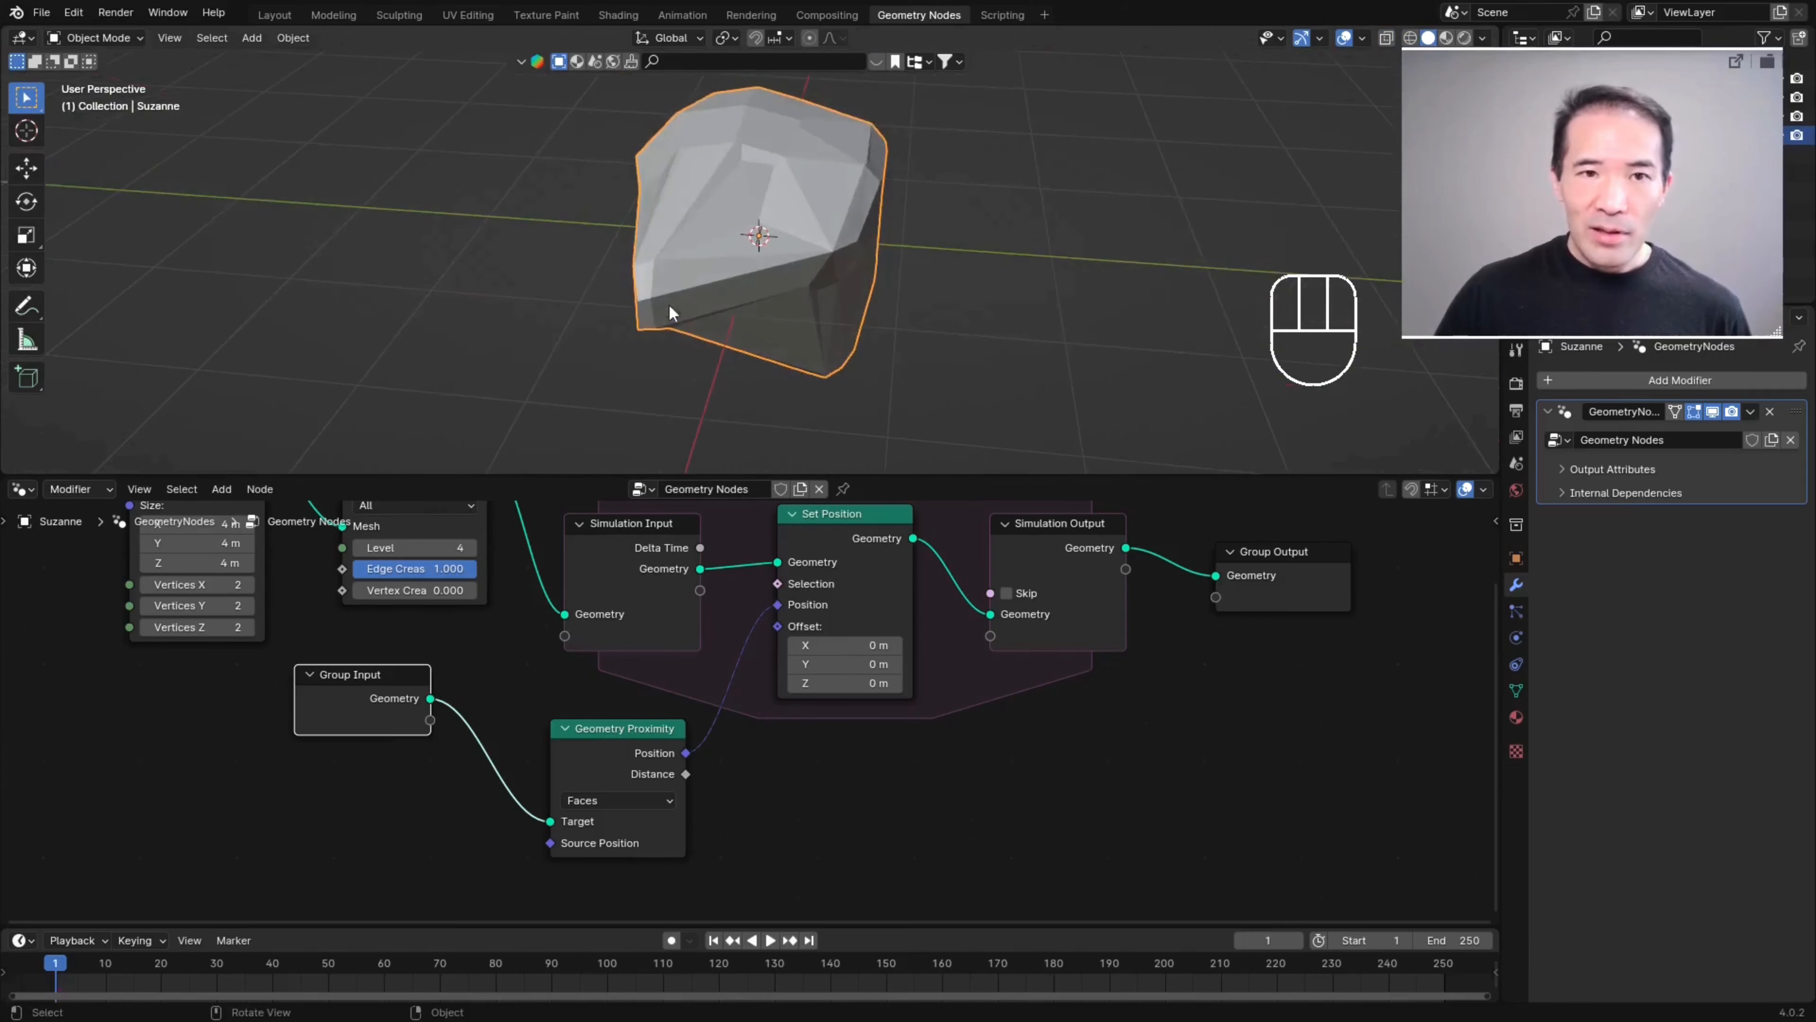
middle_drag(670, 306, 946, 179)
mouse_move(922, 304)
middle_down()
mouse_move(994, 292)
mouse_move(920, 325)
middle_up()
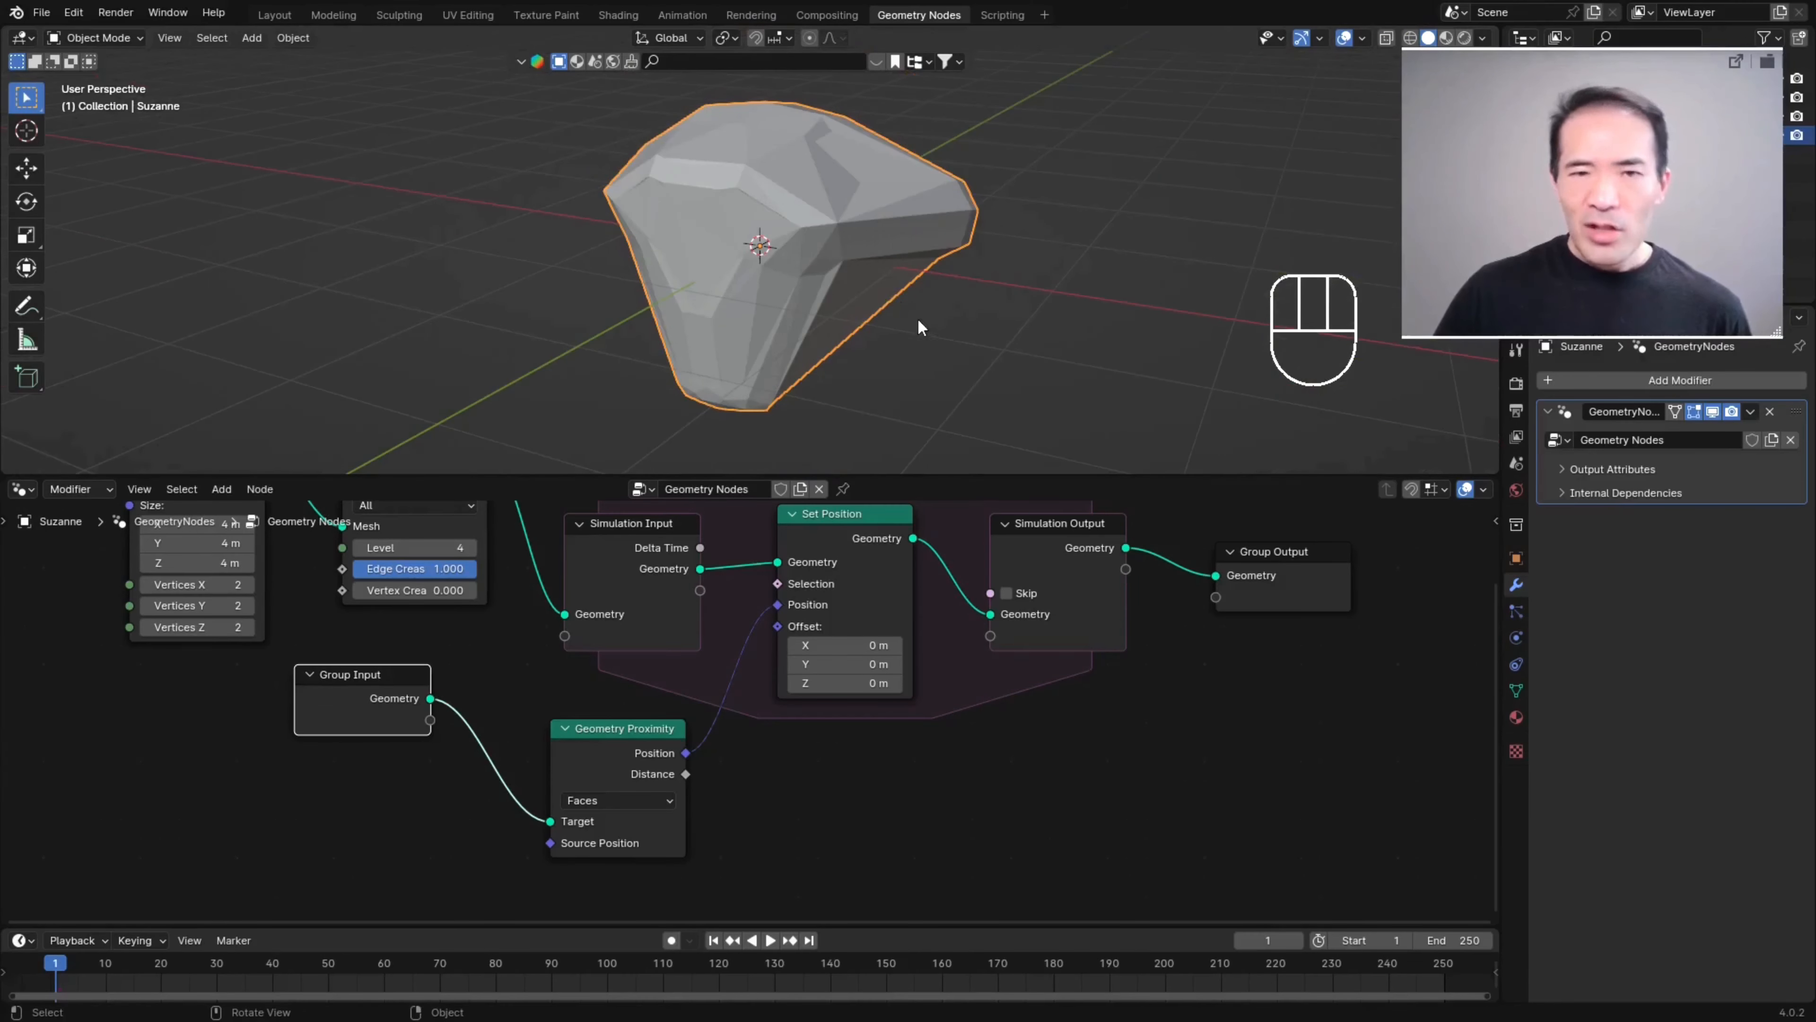
middle_drag(611, 318, 752, 199)
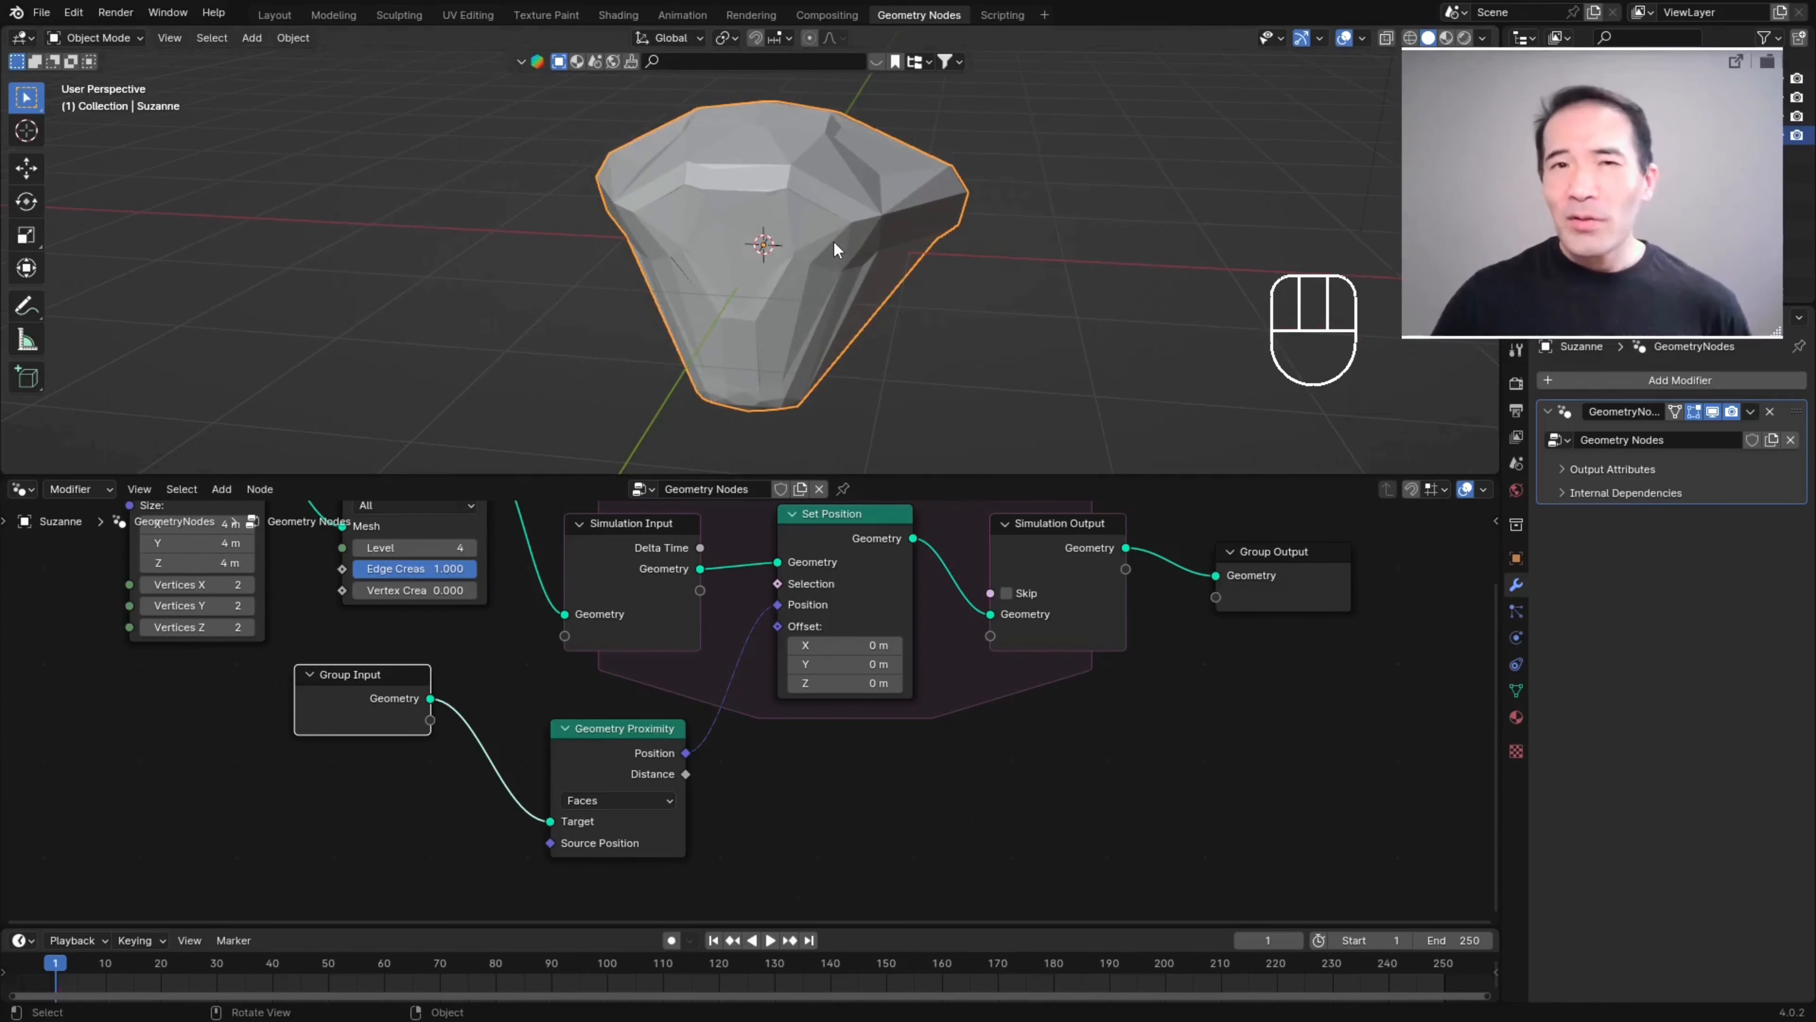
middle_drag(804, 289, 586, 458)
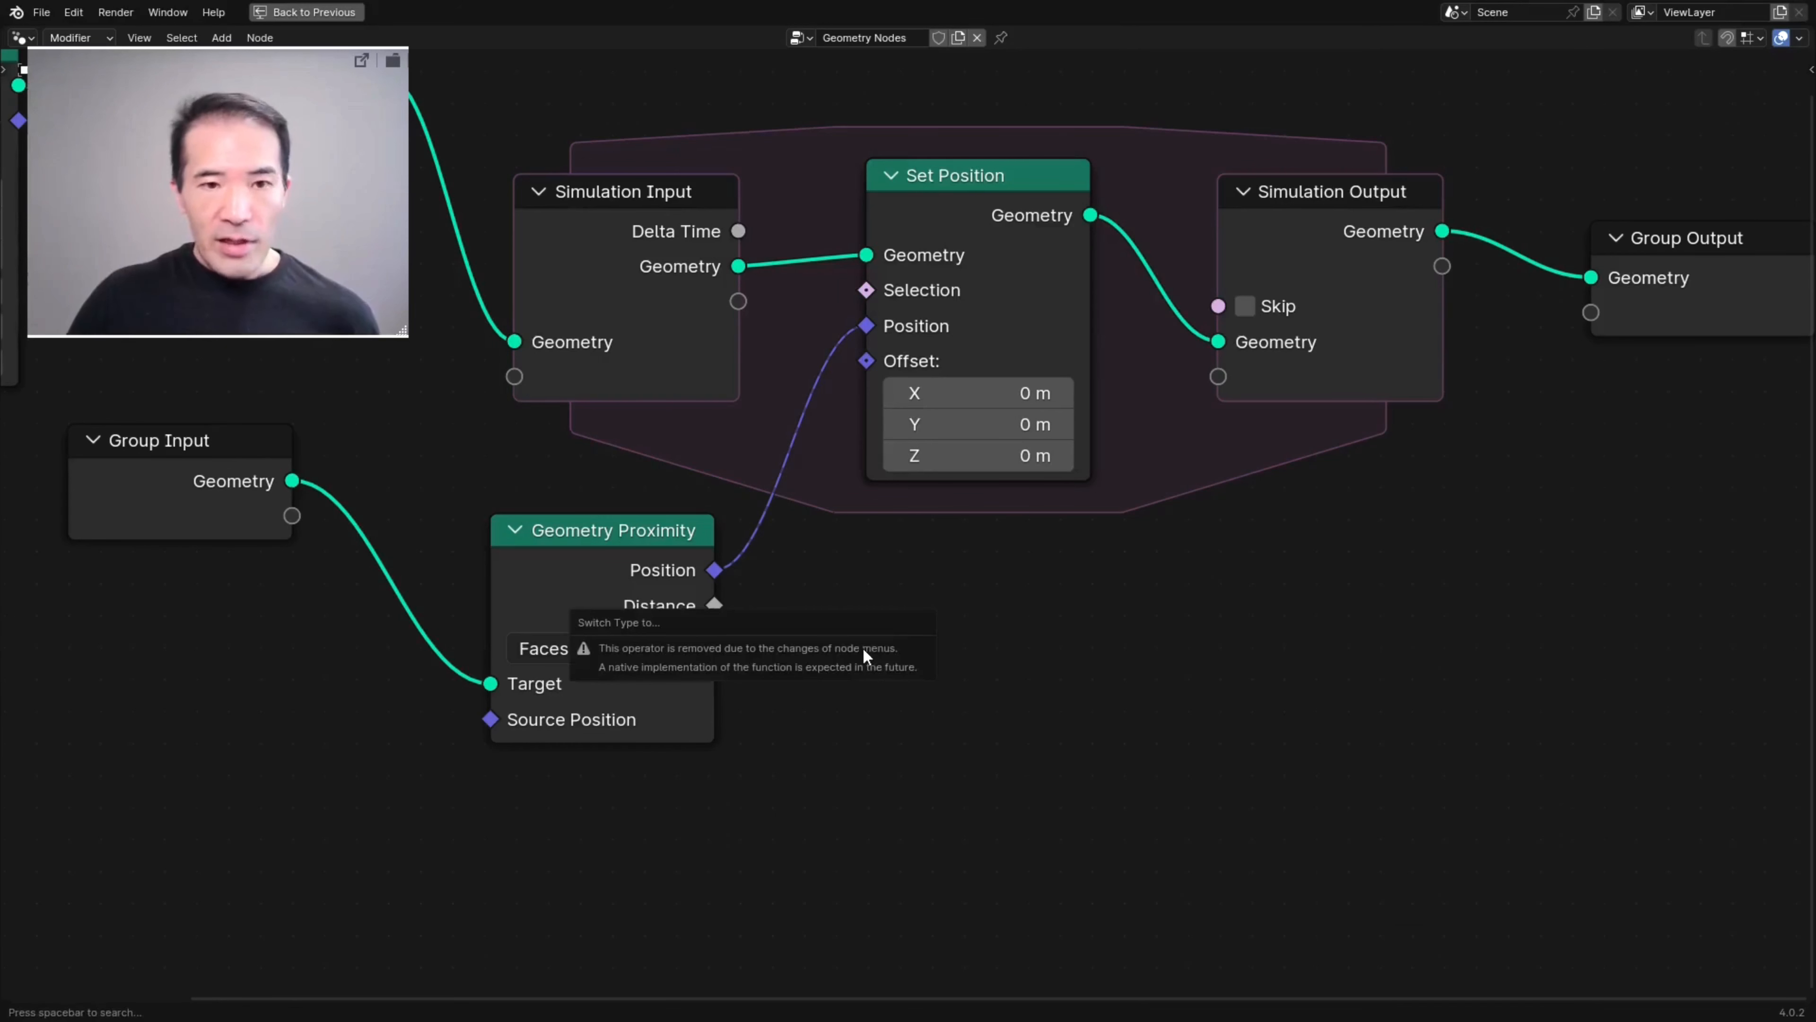
- Add a Mix node to the node tree just below the Set Position node
key(shift+a)
key(Return)
click(858, 562)
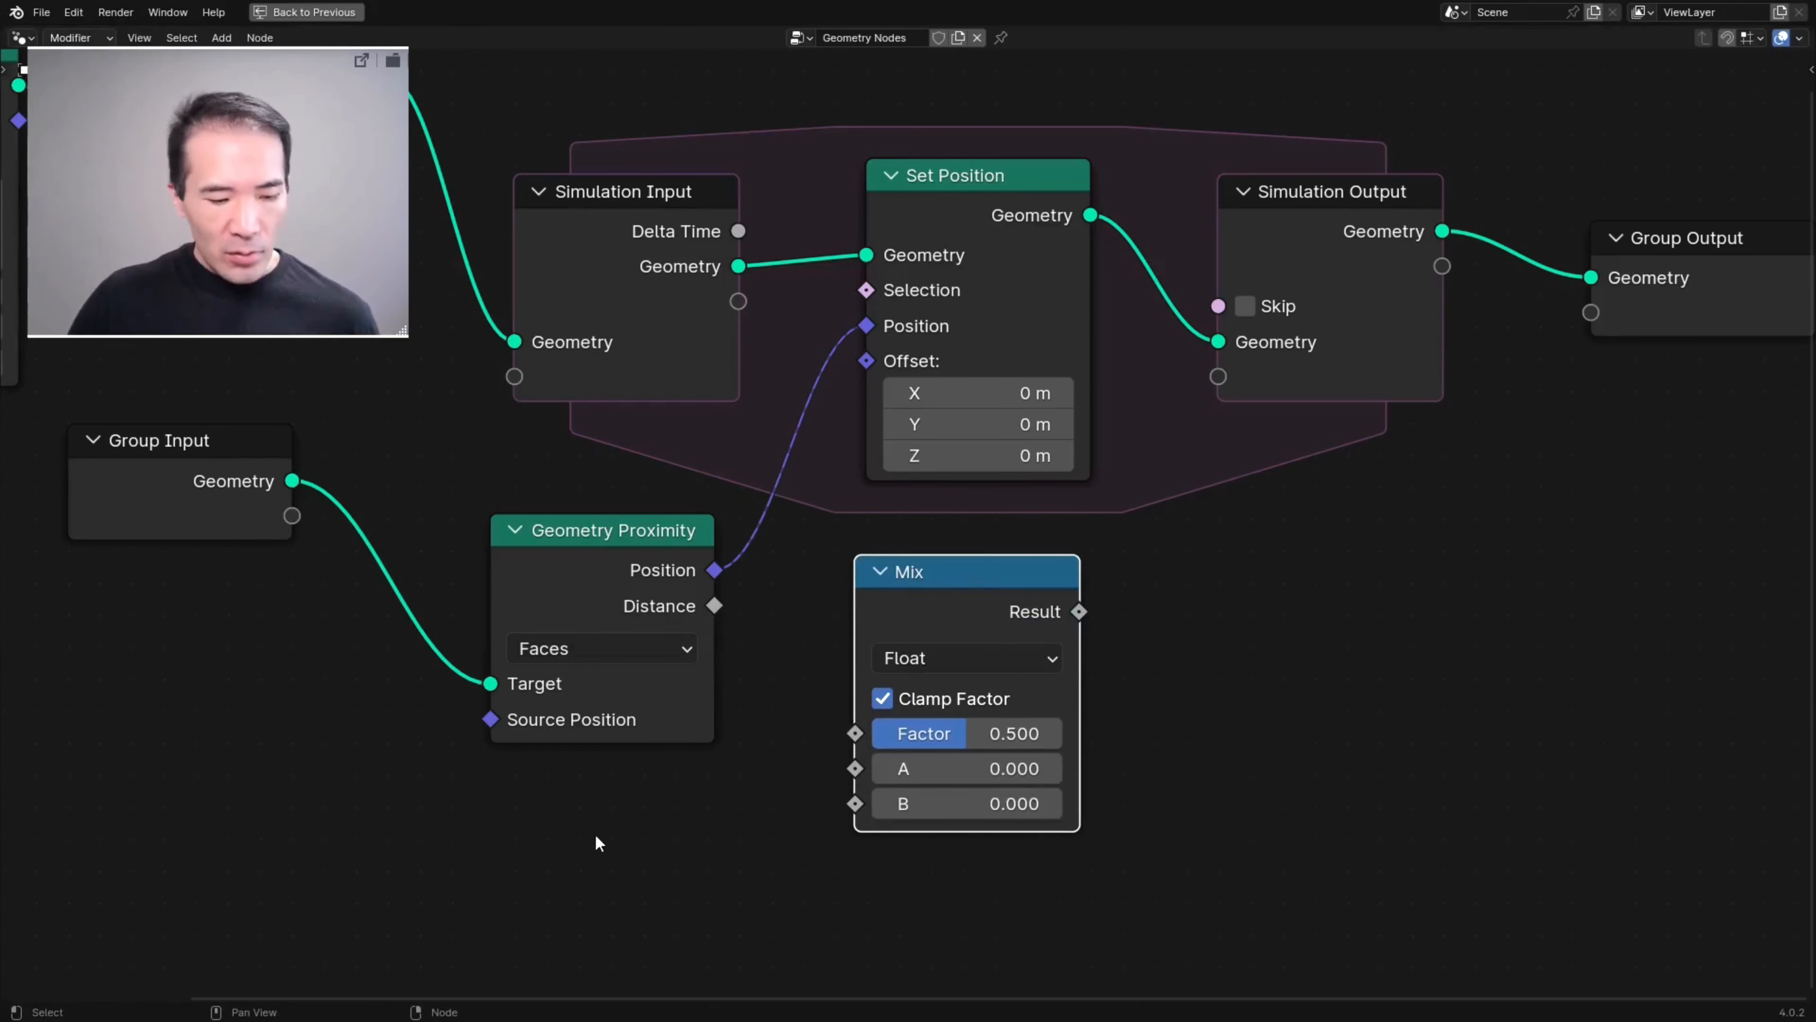
- Add a Position node just below the Geometry Proximity node
key(shift+a)
click(501, 630)
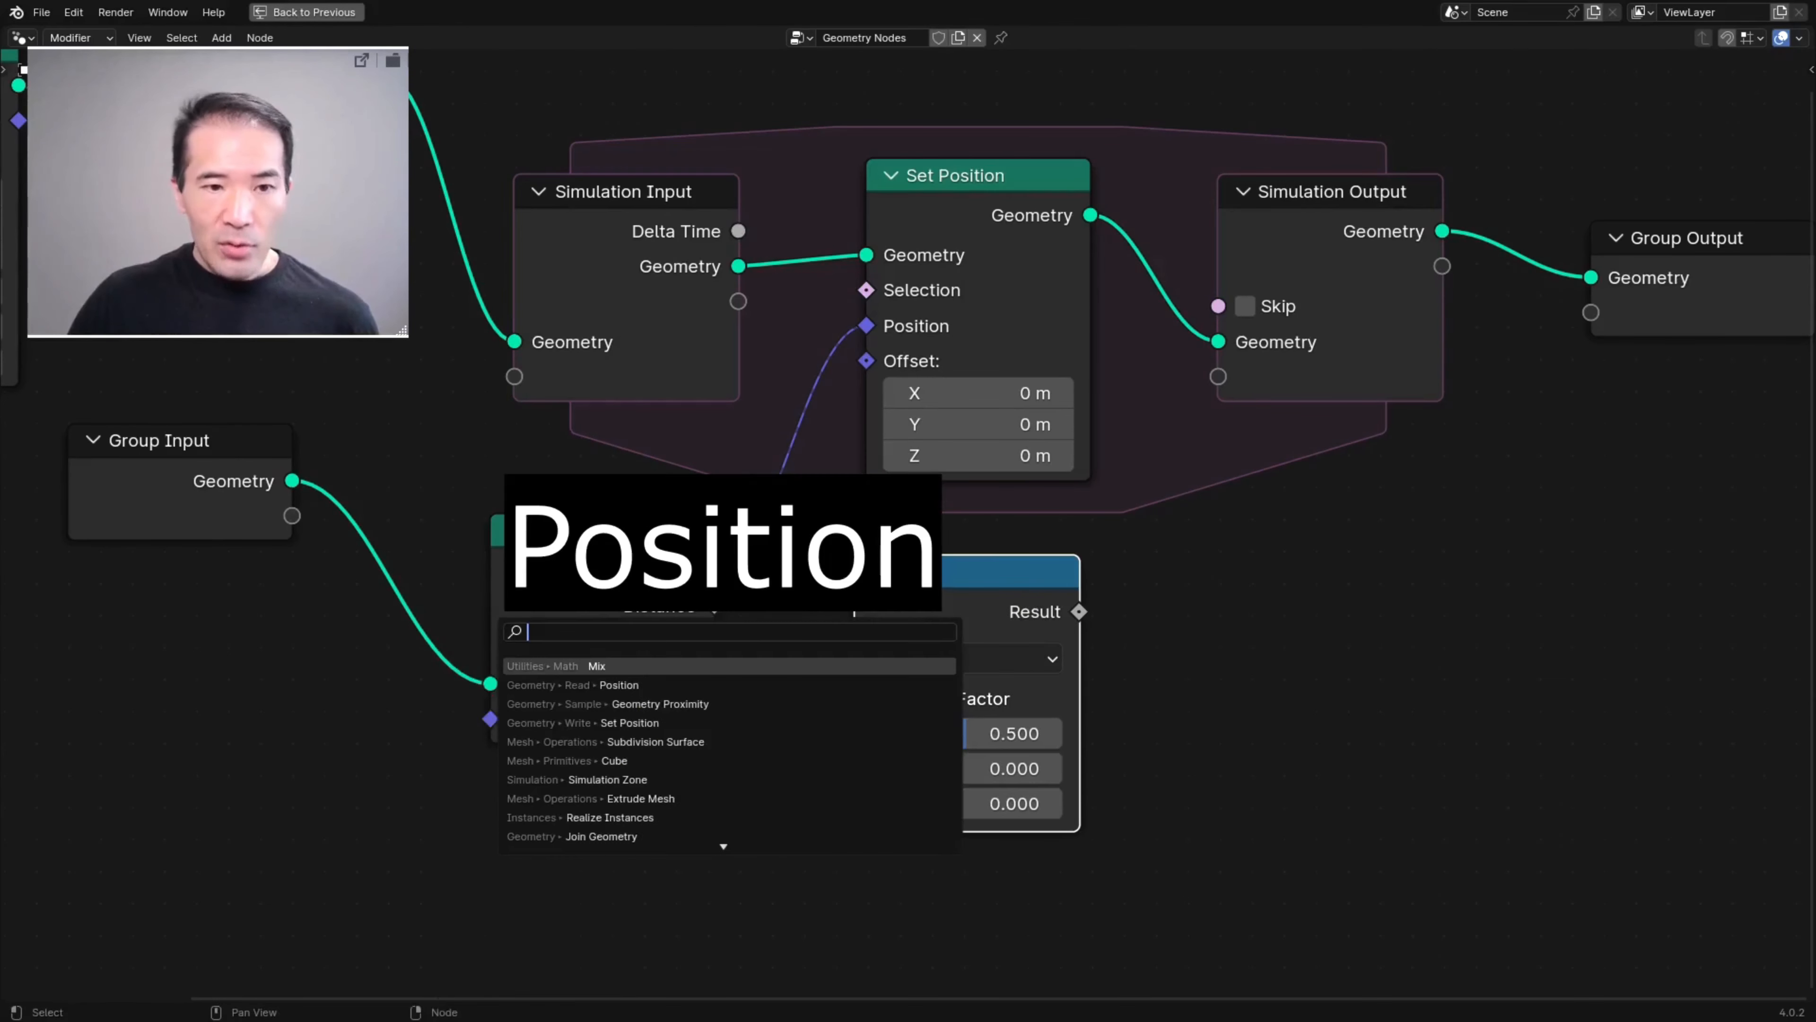
text(position)
key(Return)
click(507, 773)
- Change the Mix node's data type to Vector
middle_drag(1144, 868, 1119, 881)
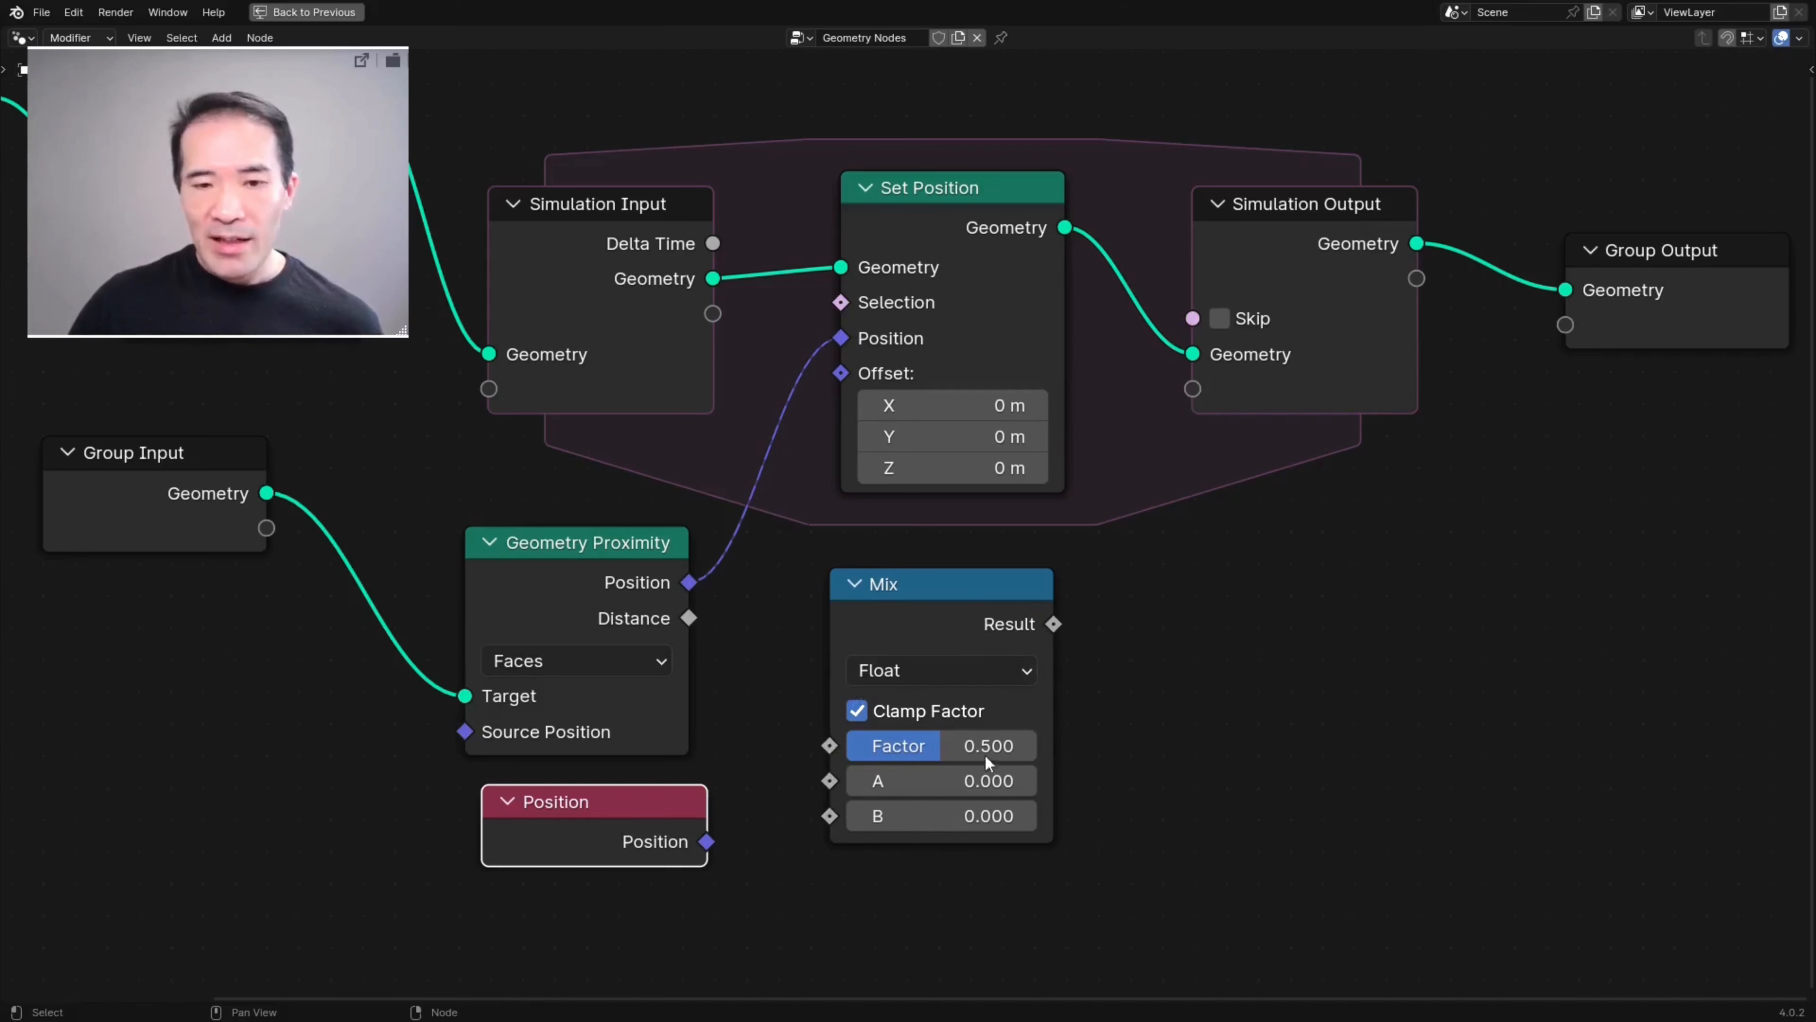
click(899, 672)
click(904, 785)
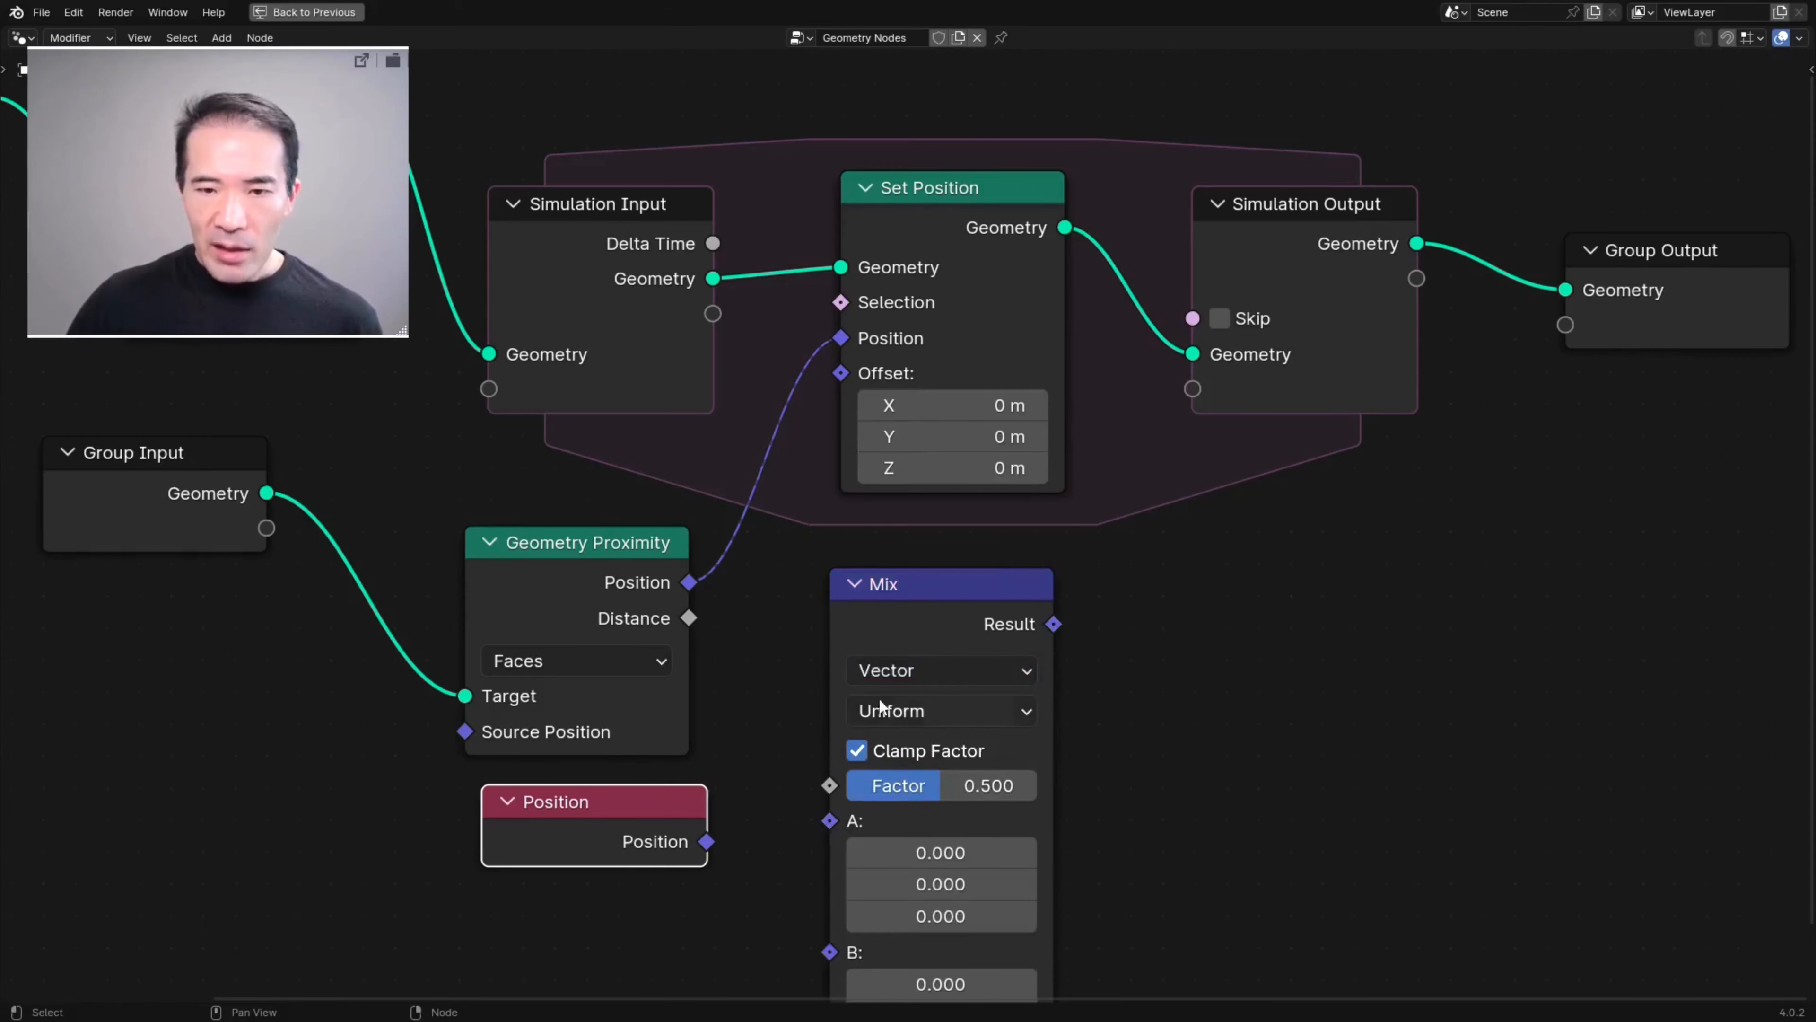
scroll(1132, 708, down, 1)
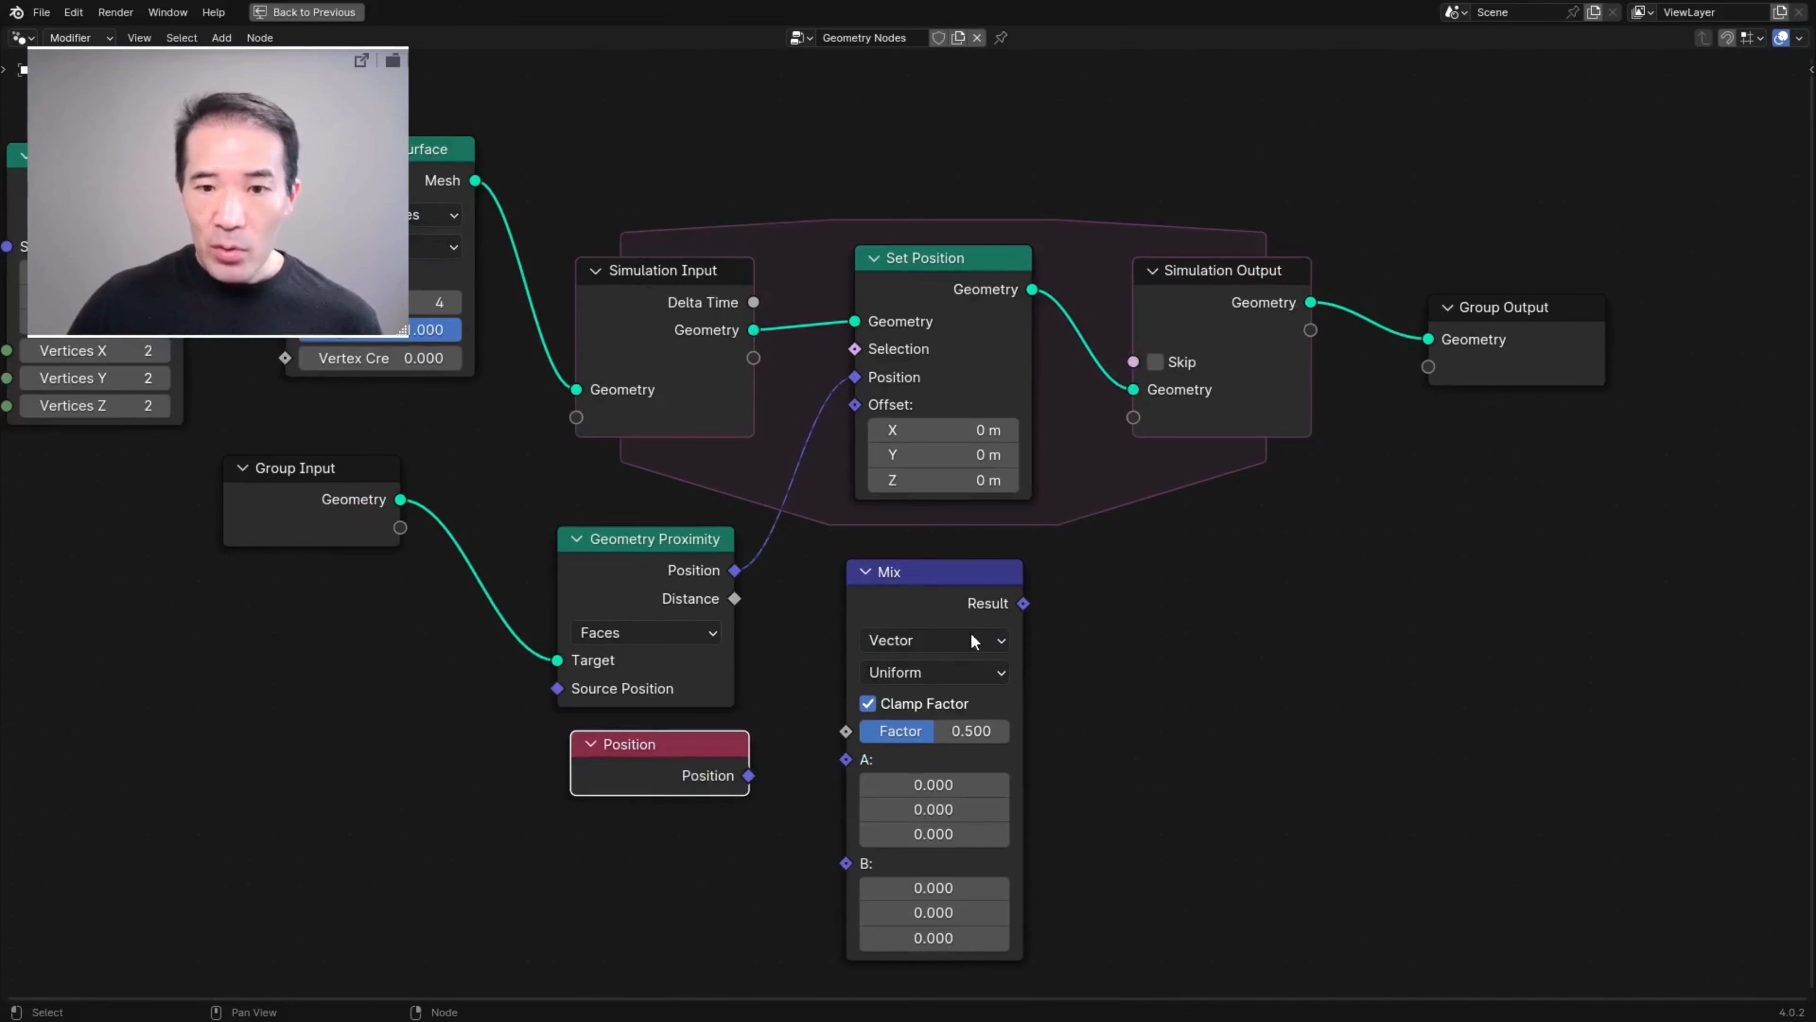
middle_drag(1065, 663, 1034, 651)
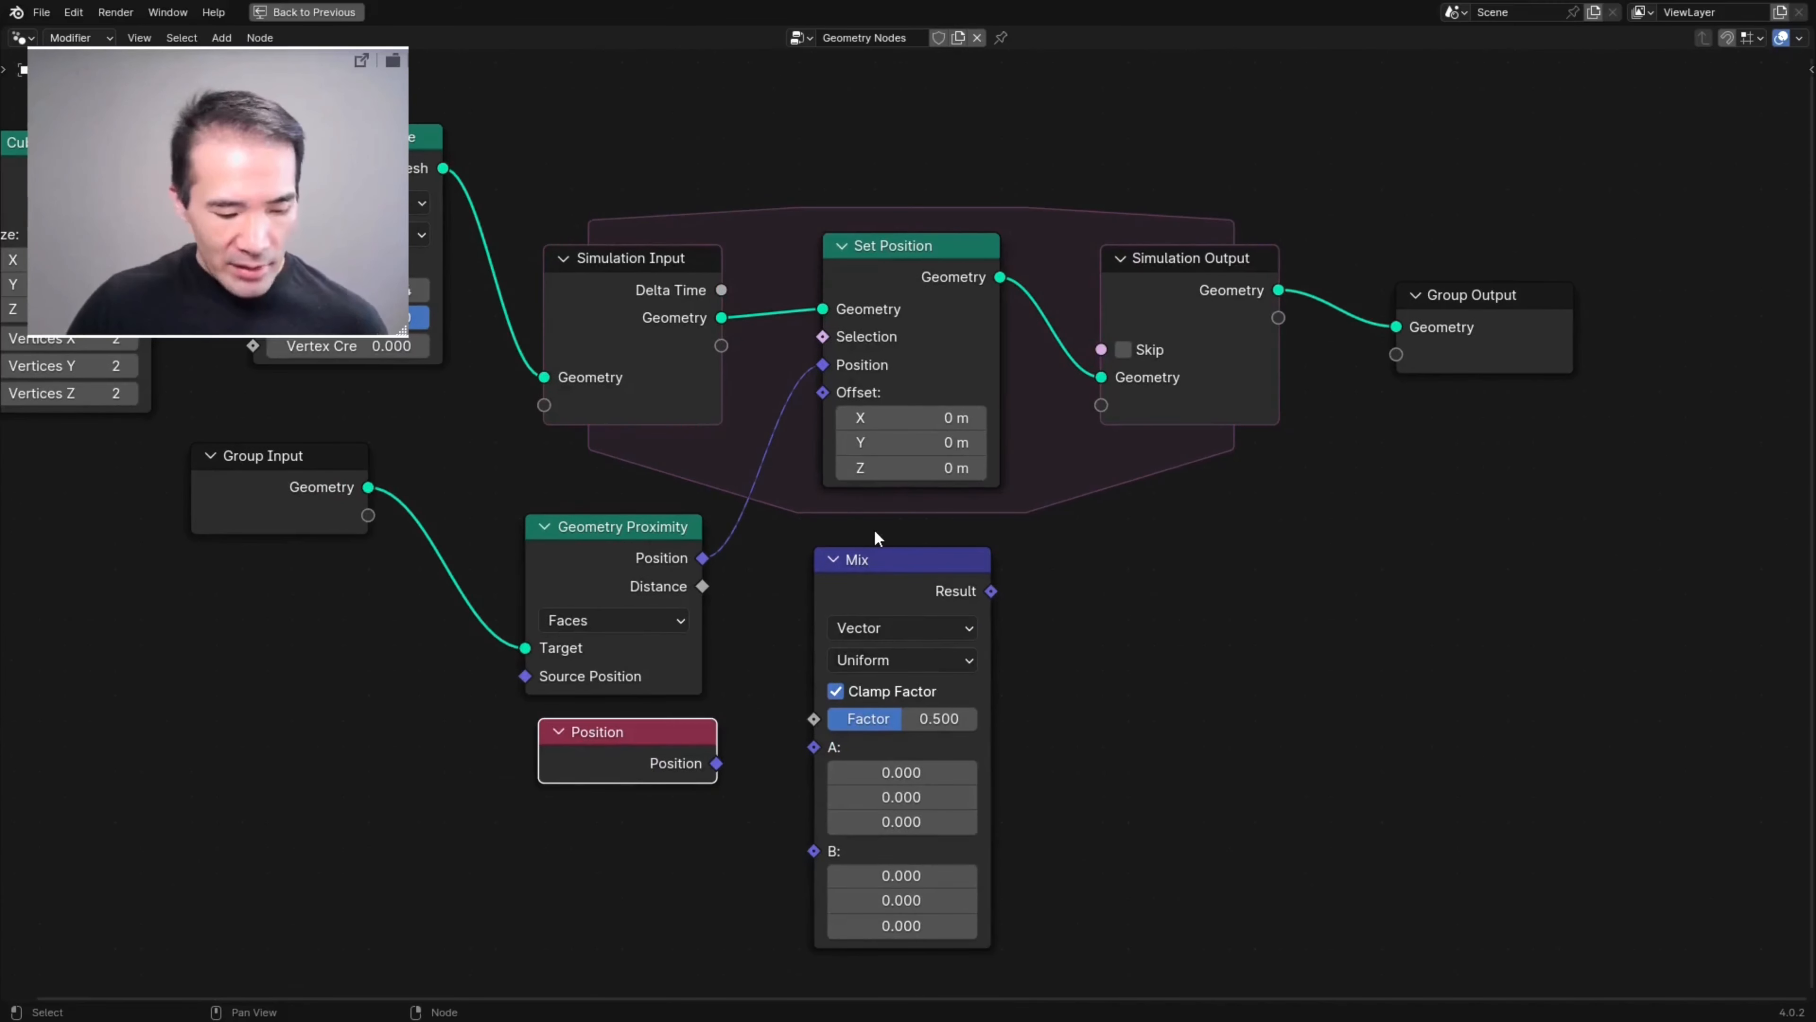
- Insert the Mix node between Geometry Proximity and Set Position through its A input, and connect the Position node to B
key(ctrl+space)
drag(846, 703, 838, 637)
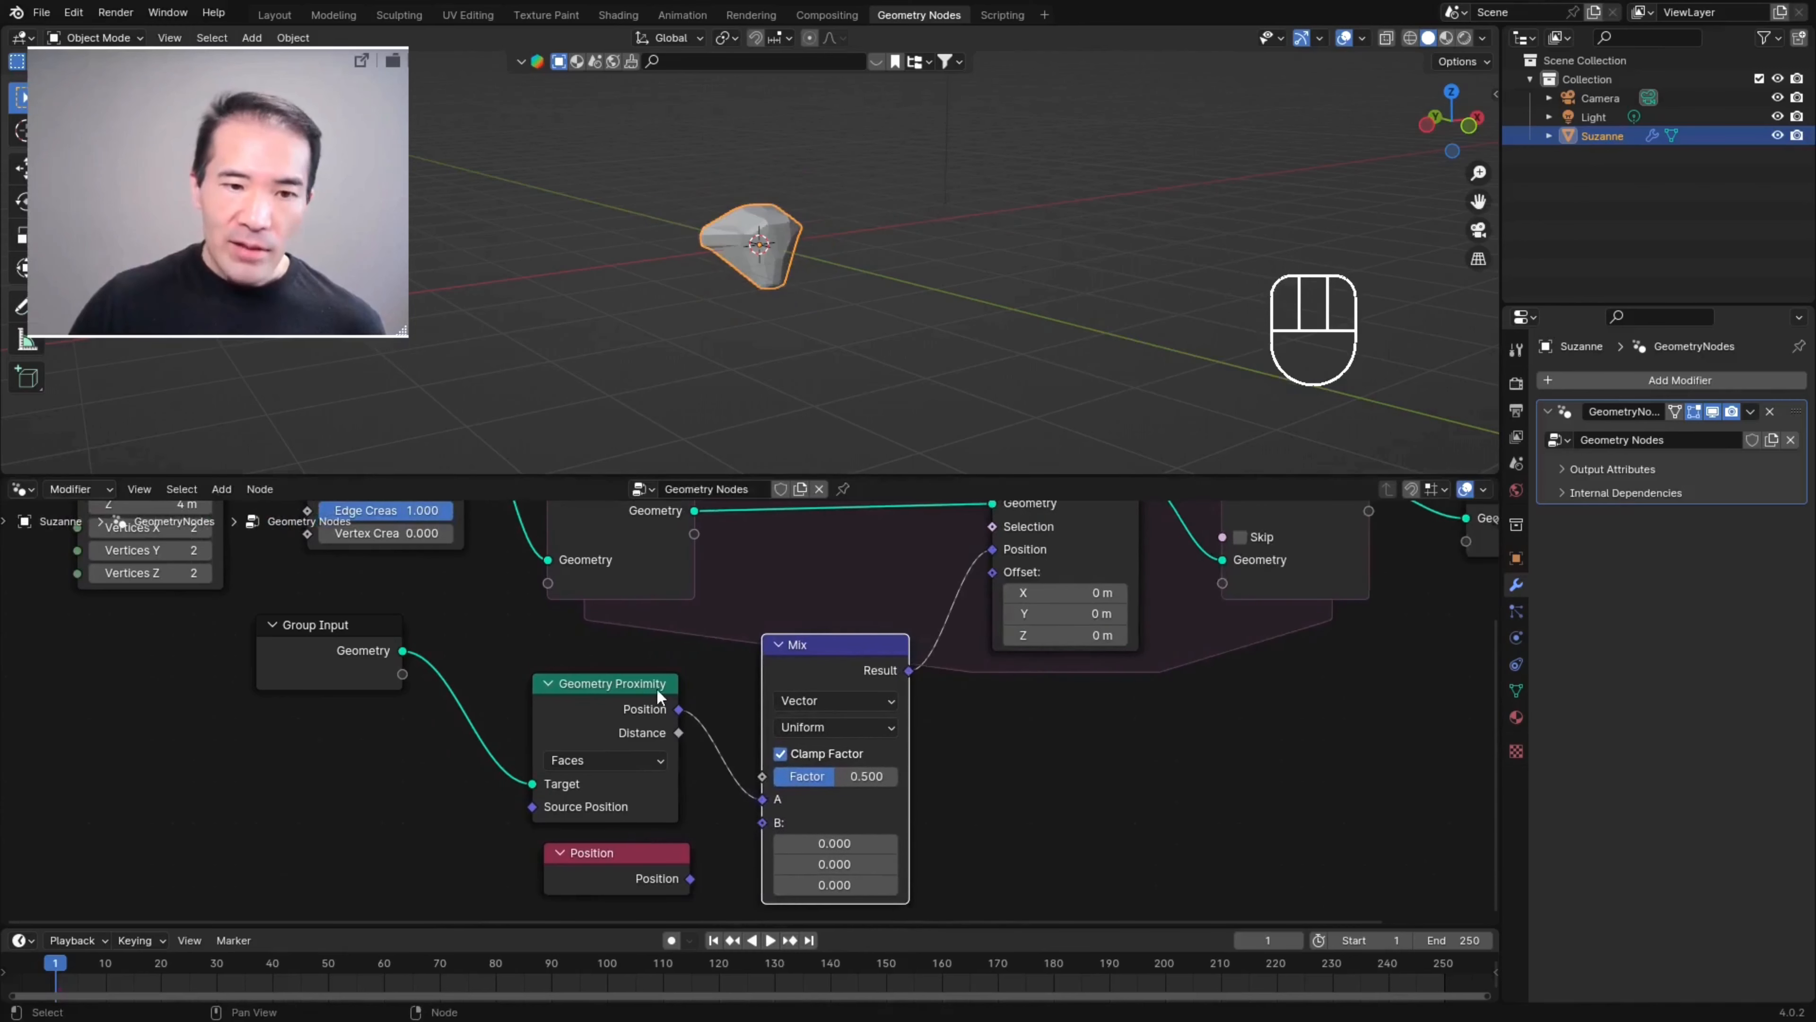
middle_drag(755, 755, 732, 671)
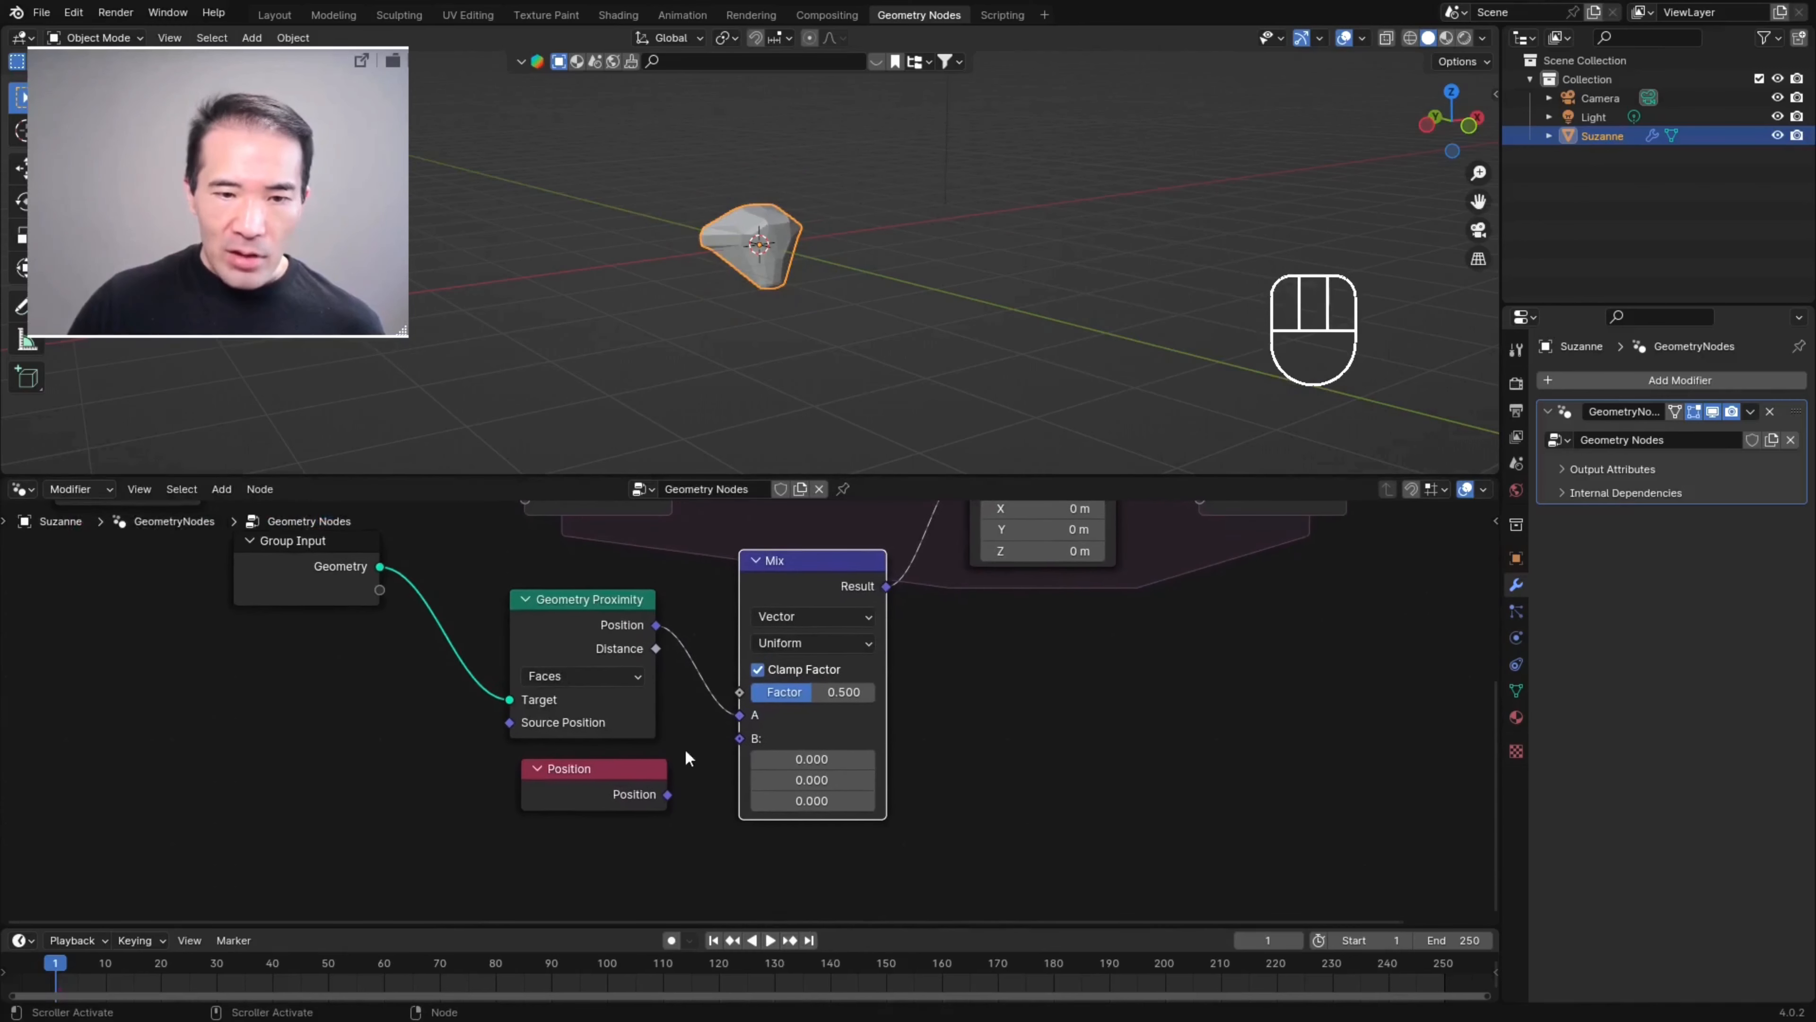
drag(667, 795, 739, 738)
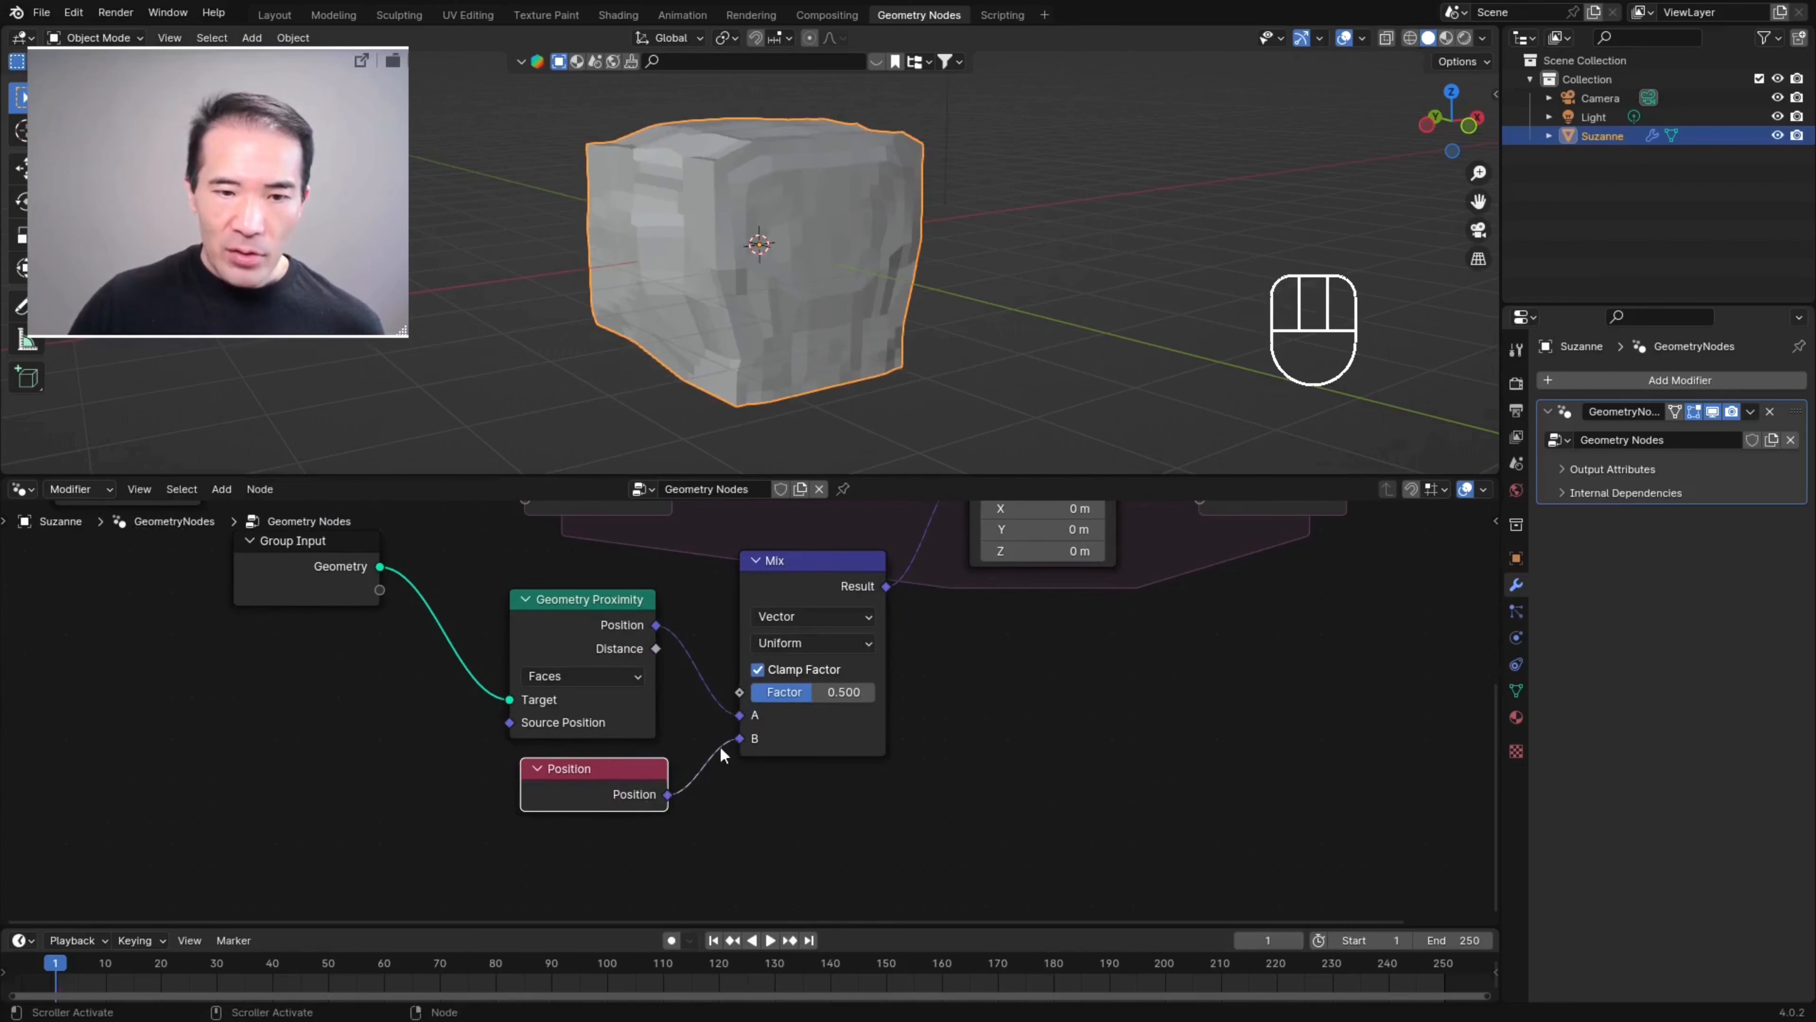
middle_drag(730, 655, 615, 763)
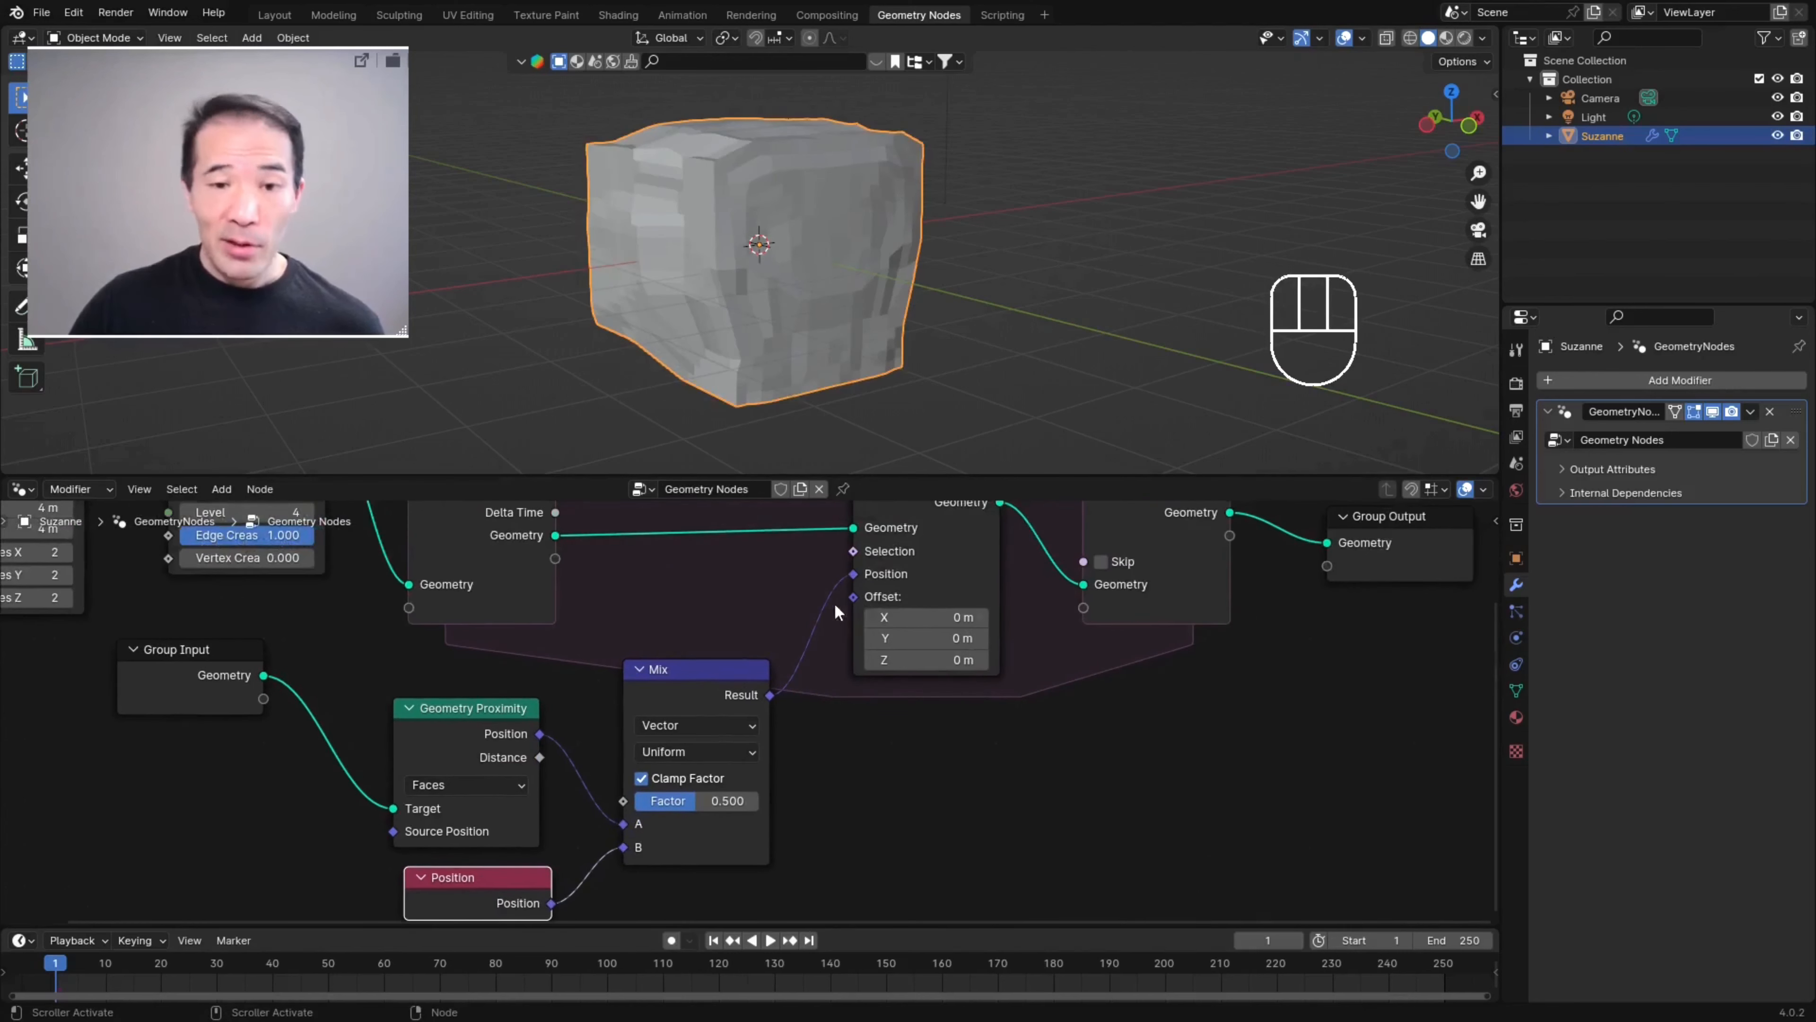
- Examine the partly wrapped cube, play the simulation from frame 1, and stop playback at frame 11
middle_drag(925, 772, 967, 752)
middle_drag(1055, 351, 993, 346)
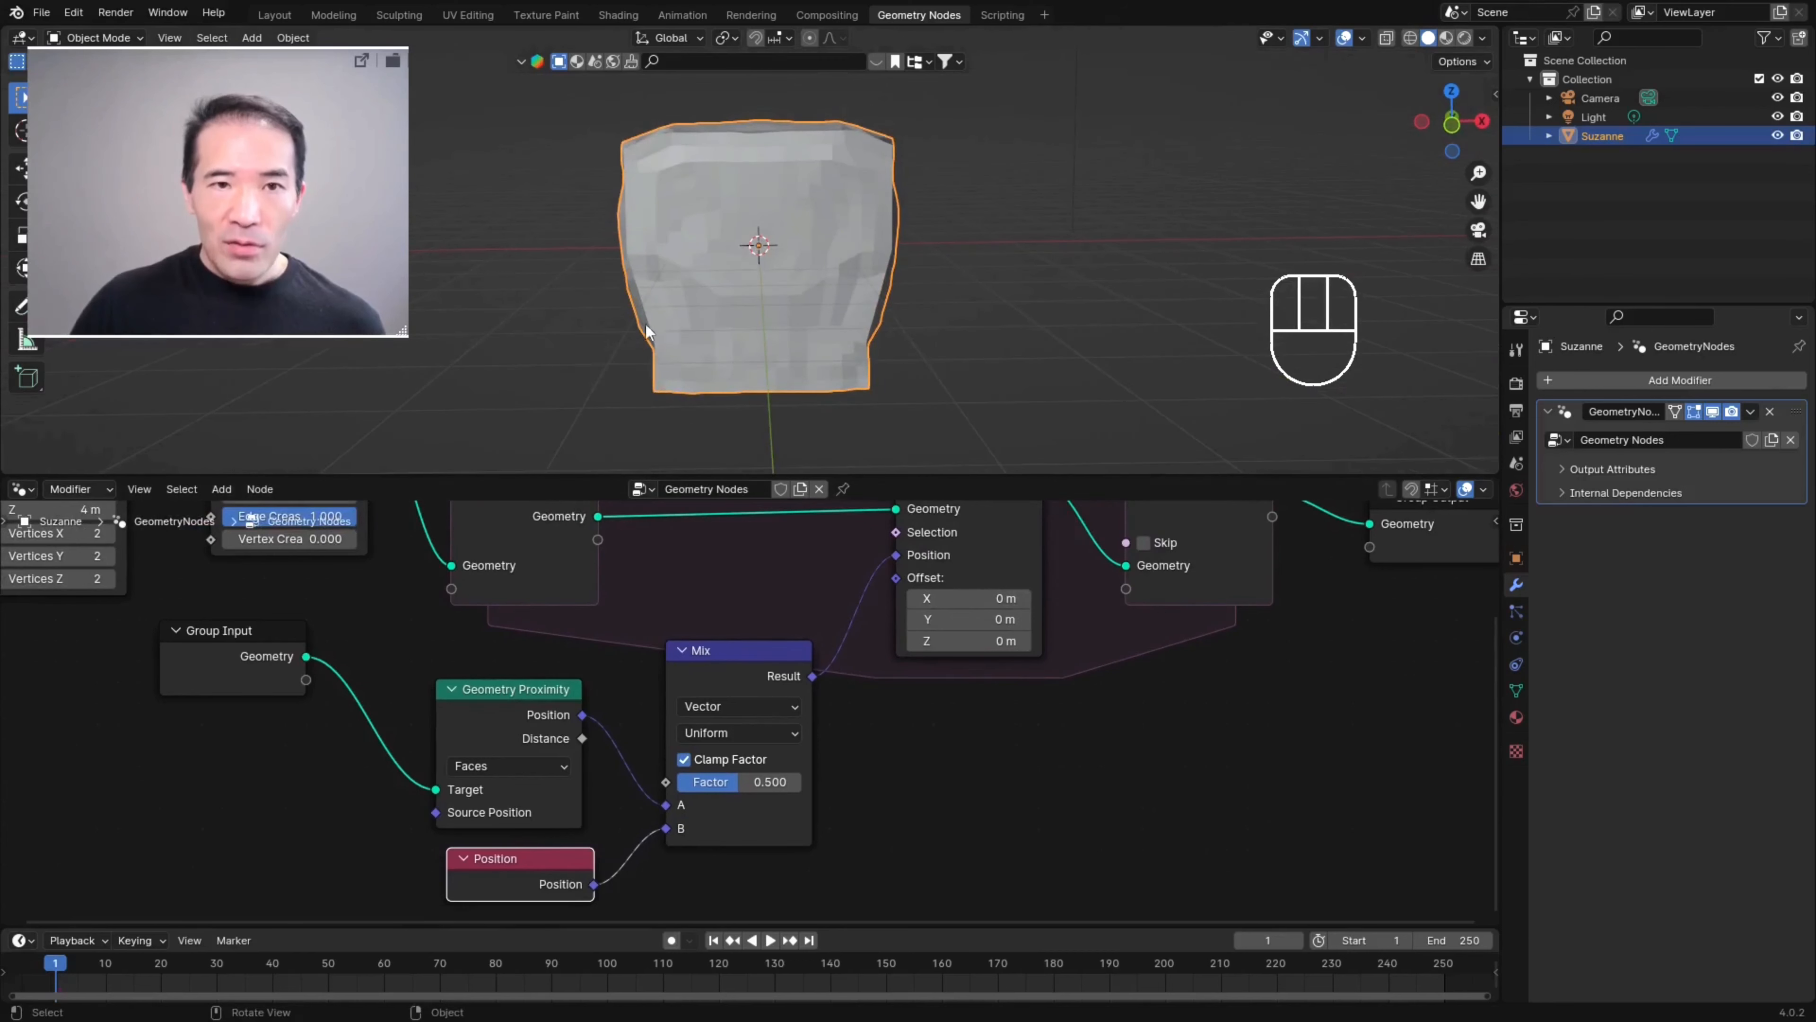
middle_drag(811, 243, 938, 241)
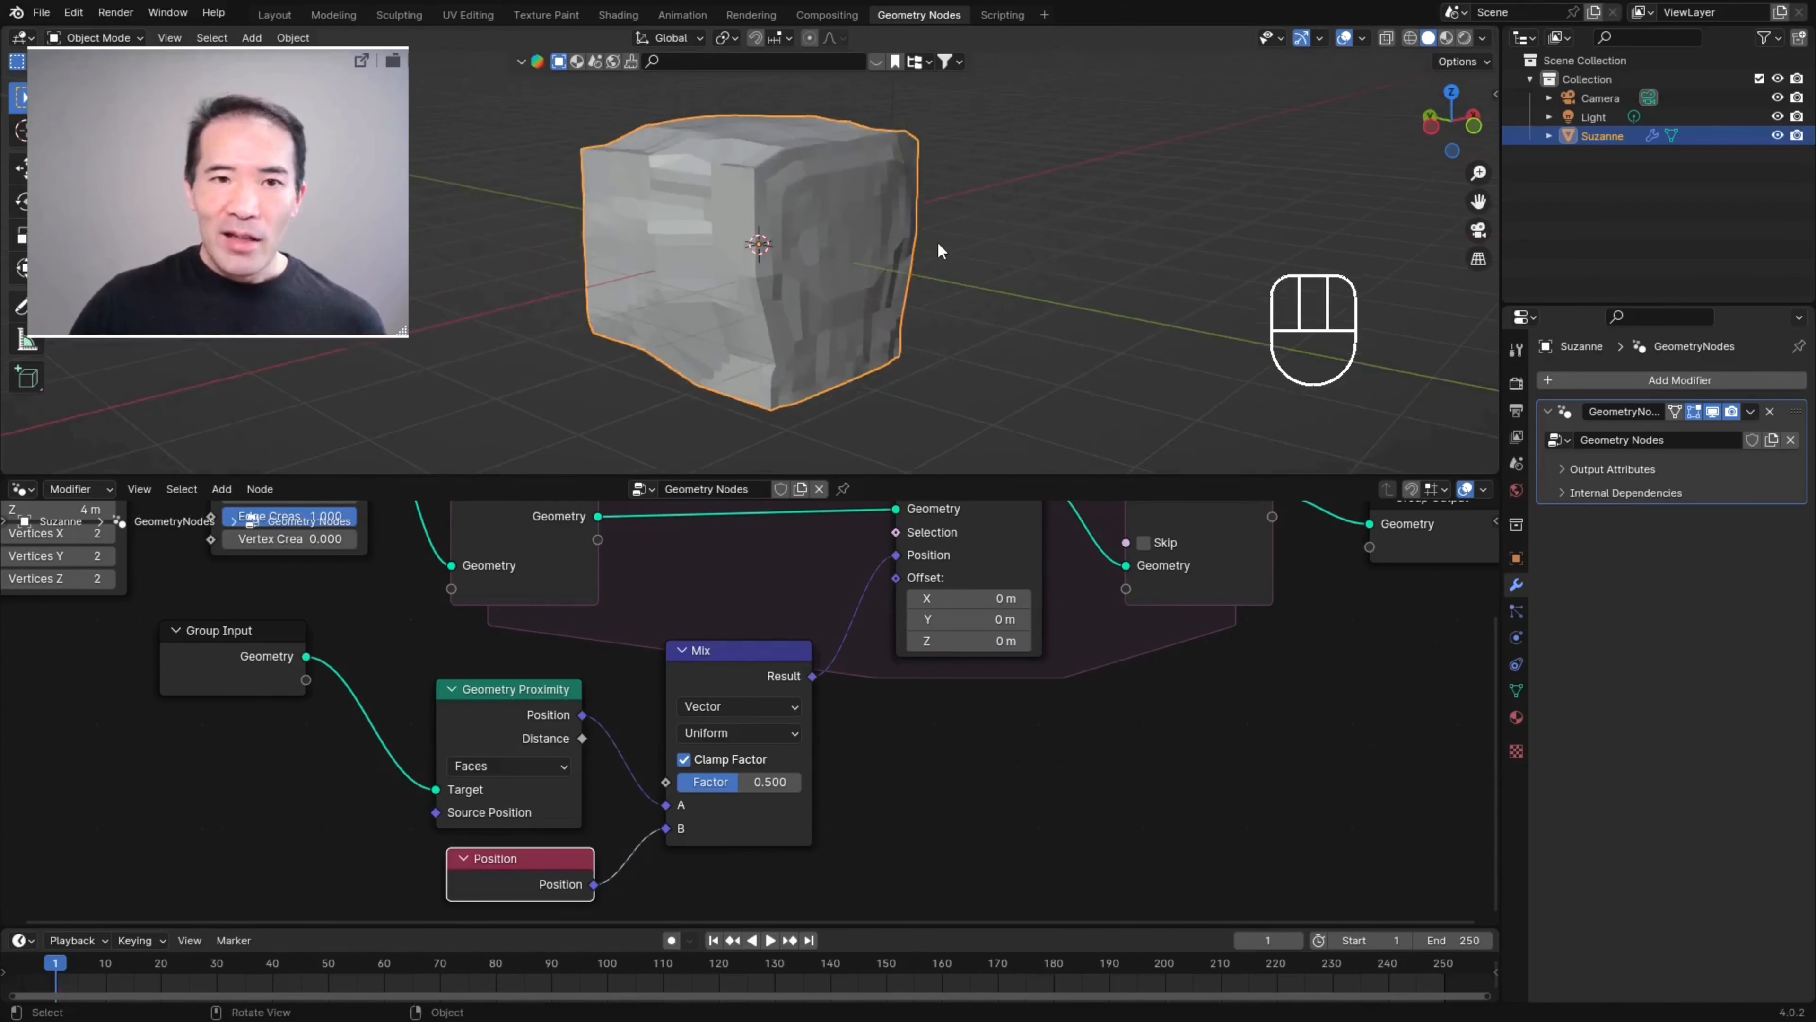
middle_drag(649, 246, 903, 413)
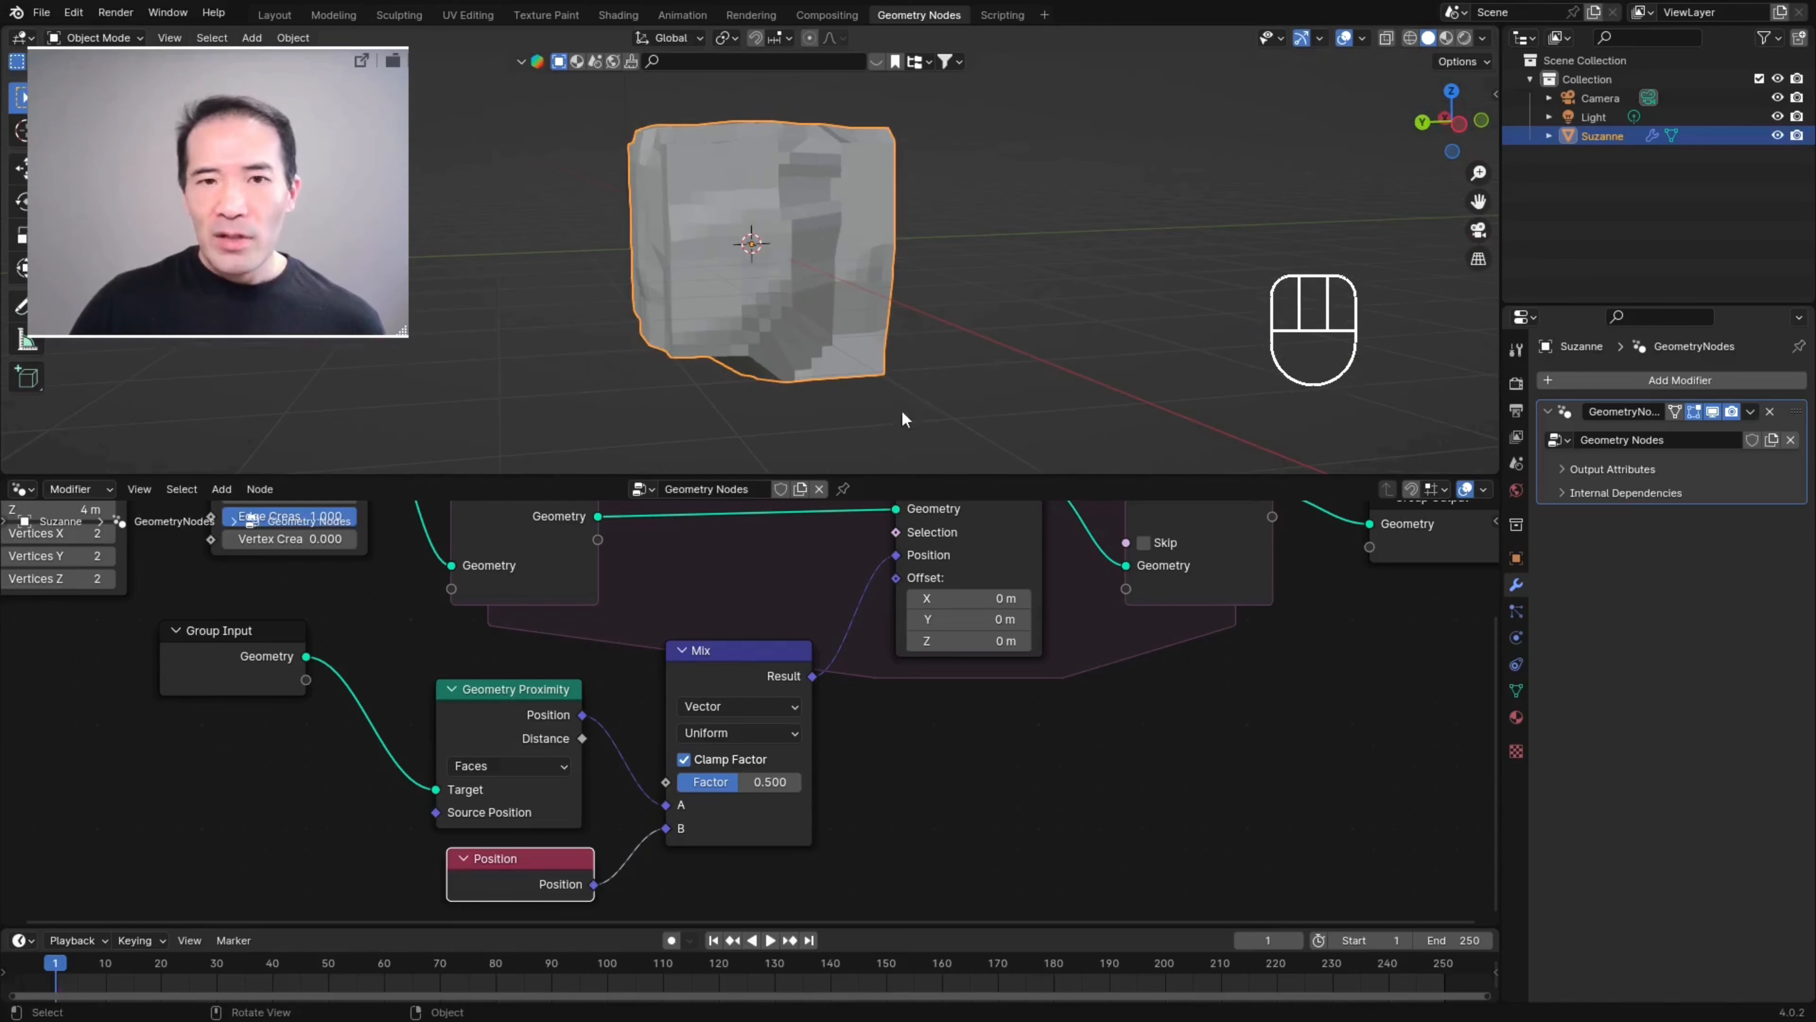
middle_drag(764, 184, 893, 212)
scroll(566, 854, down, 1)
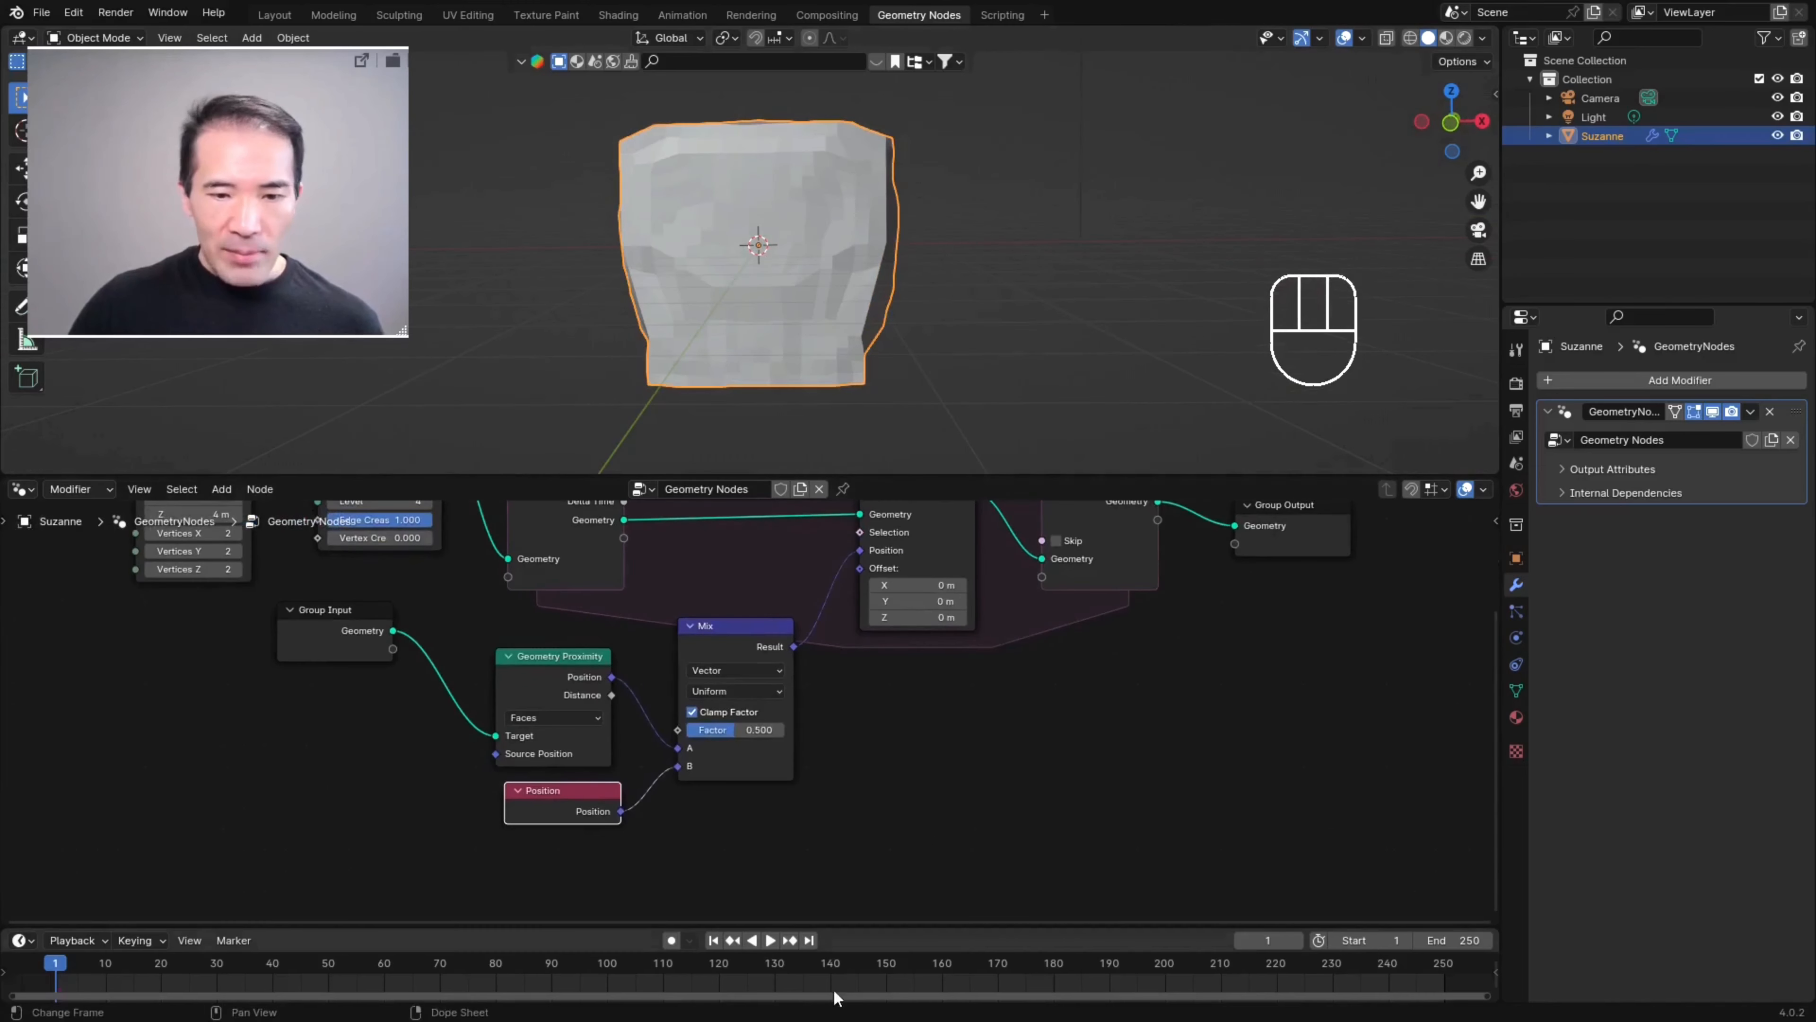
click(770, 939)
key(space)
middle_drag(793, 174, 924, 255)
click(714, 941)
key(space)
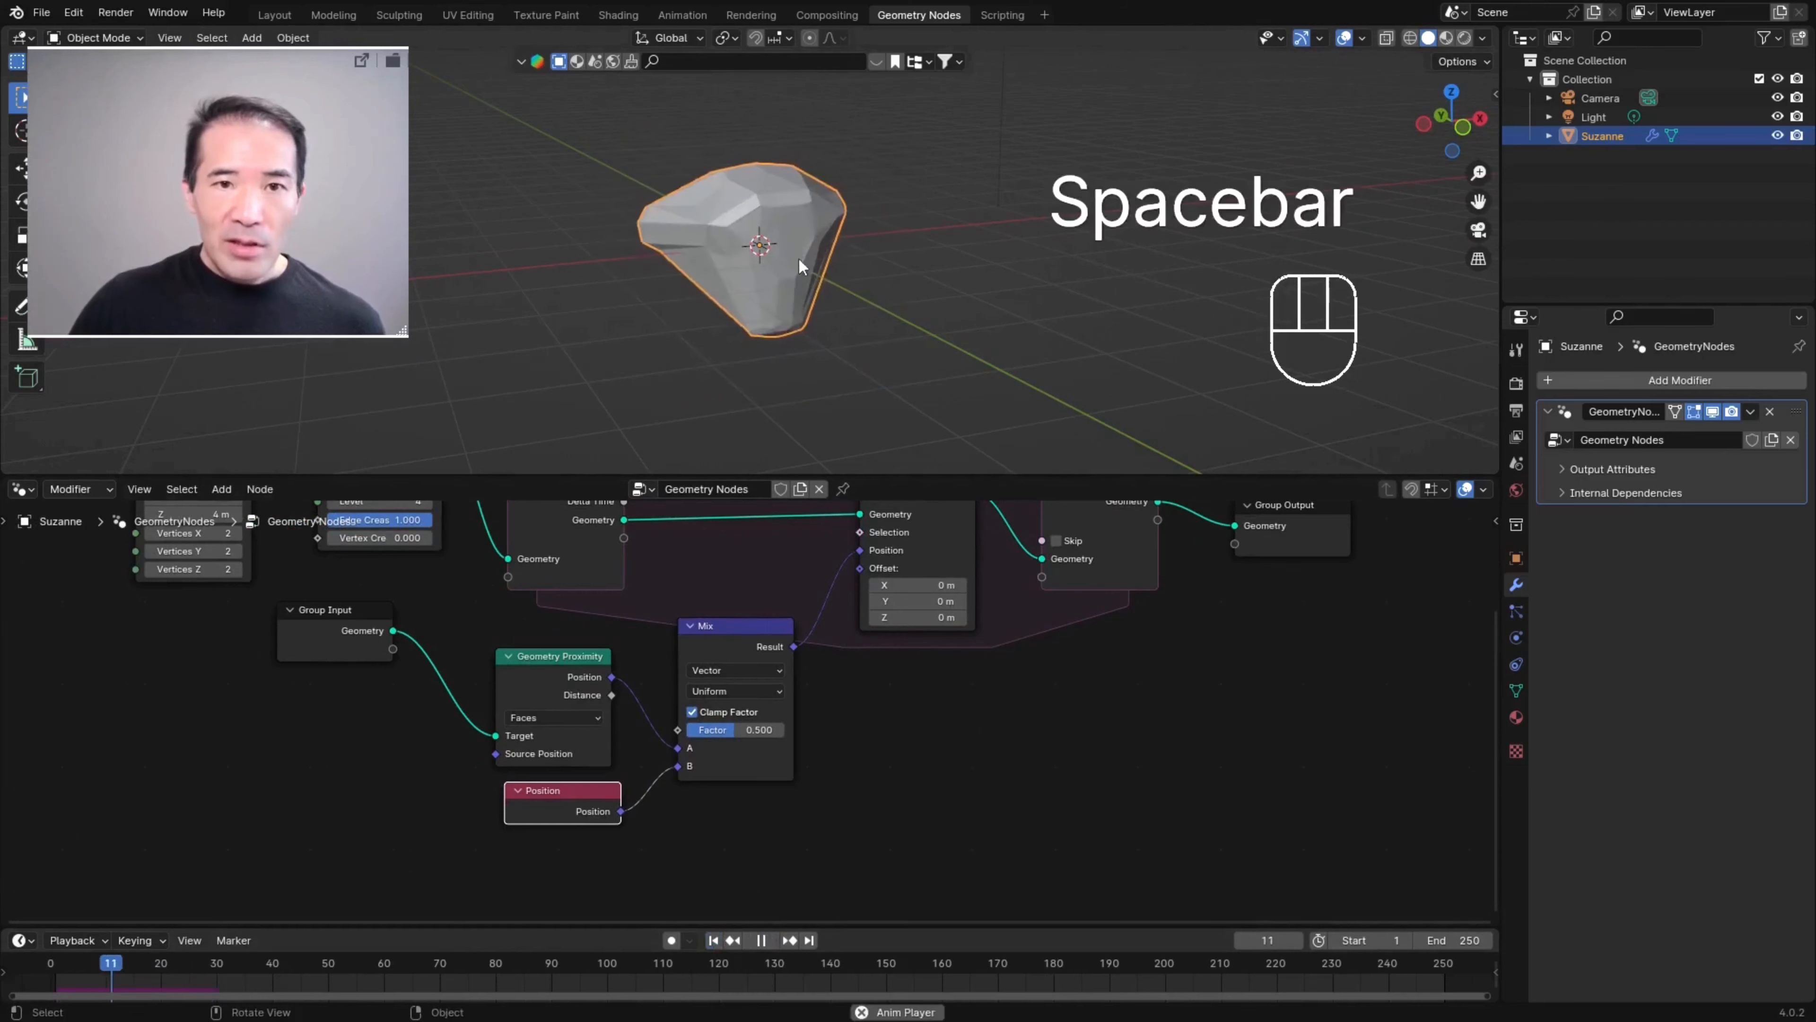
key(space)
- Examine the facets of the wrapped mesh at frame 11 up close and from several angles
middle_drag(799, 257, 664, 235)
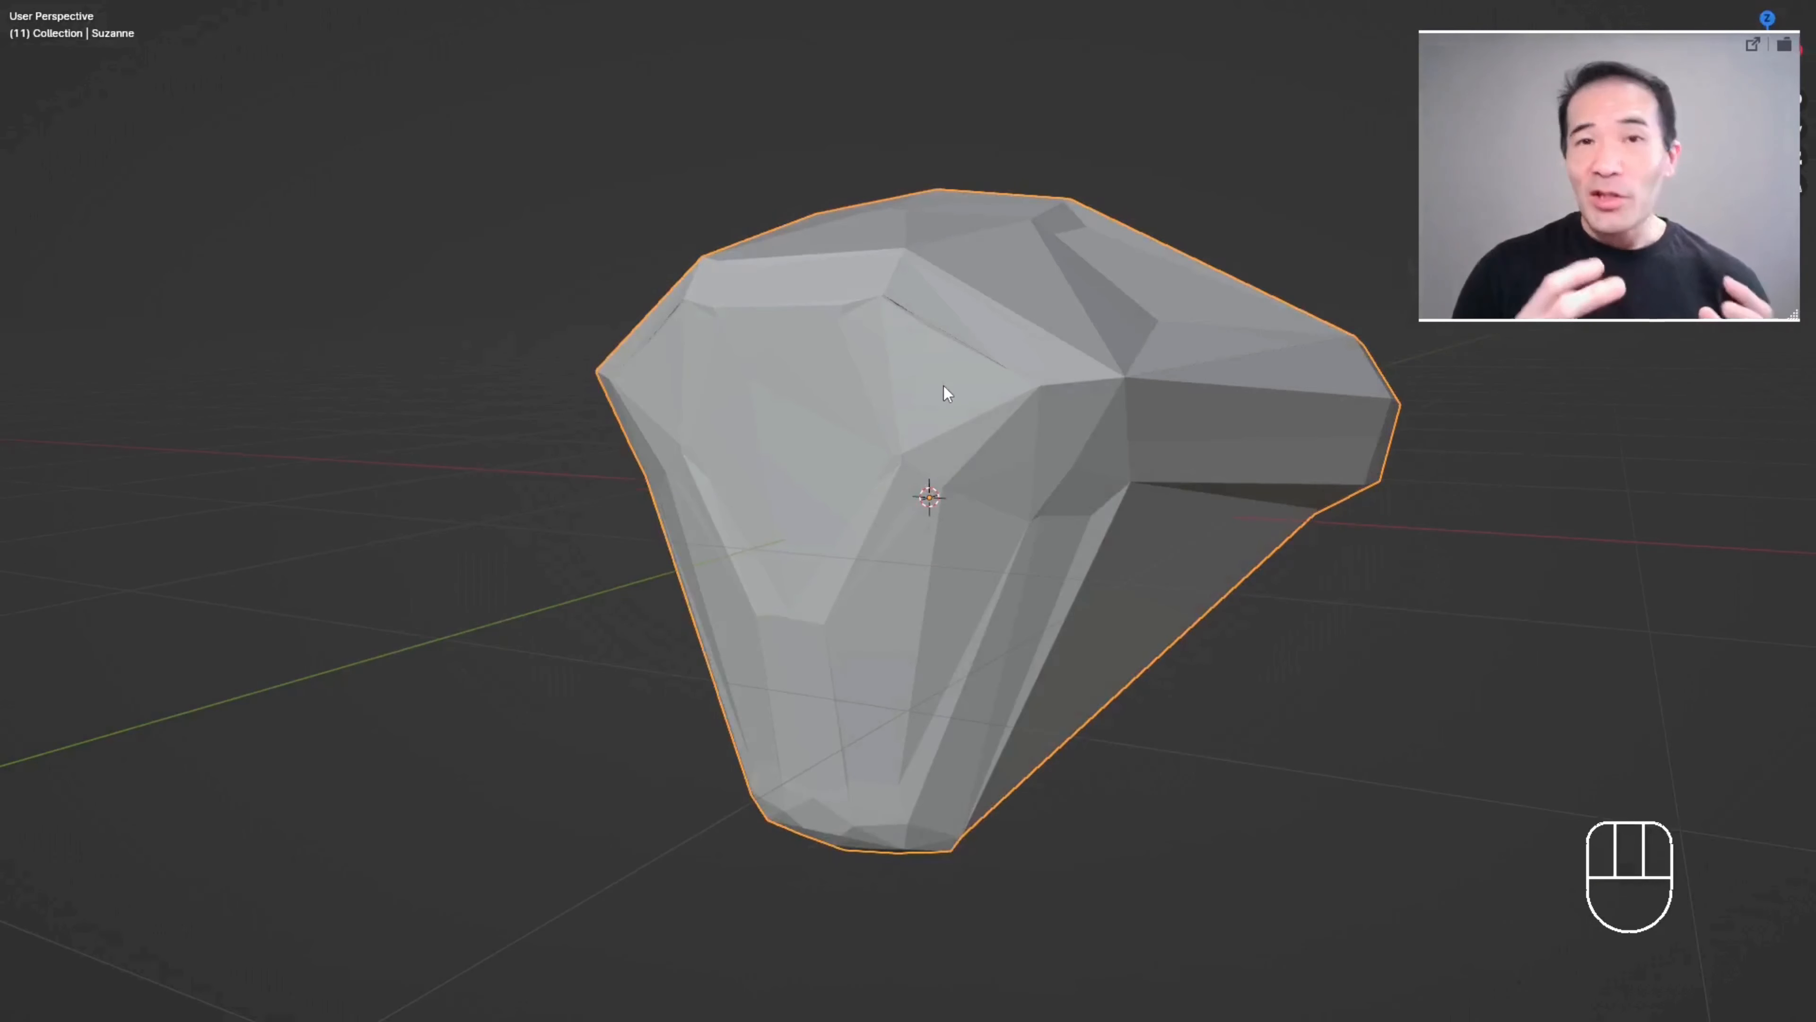
middle_drag(923, 366, 947, 455)
scroll(941, 321, up, 1)
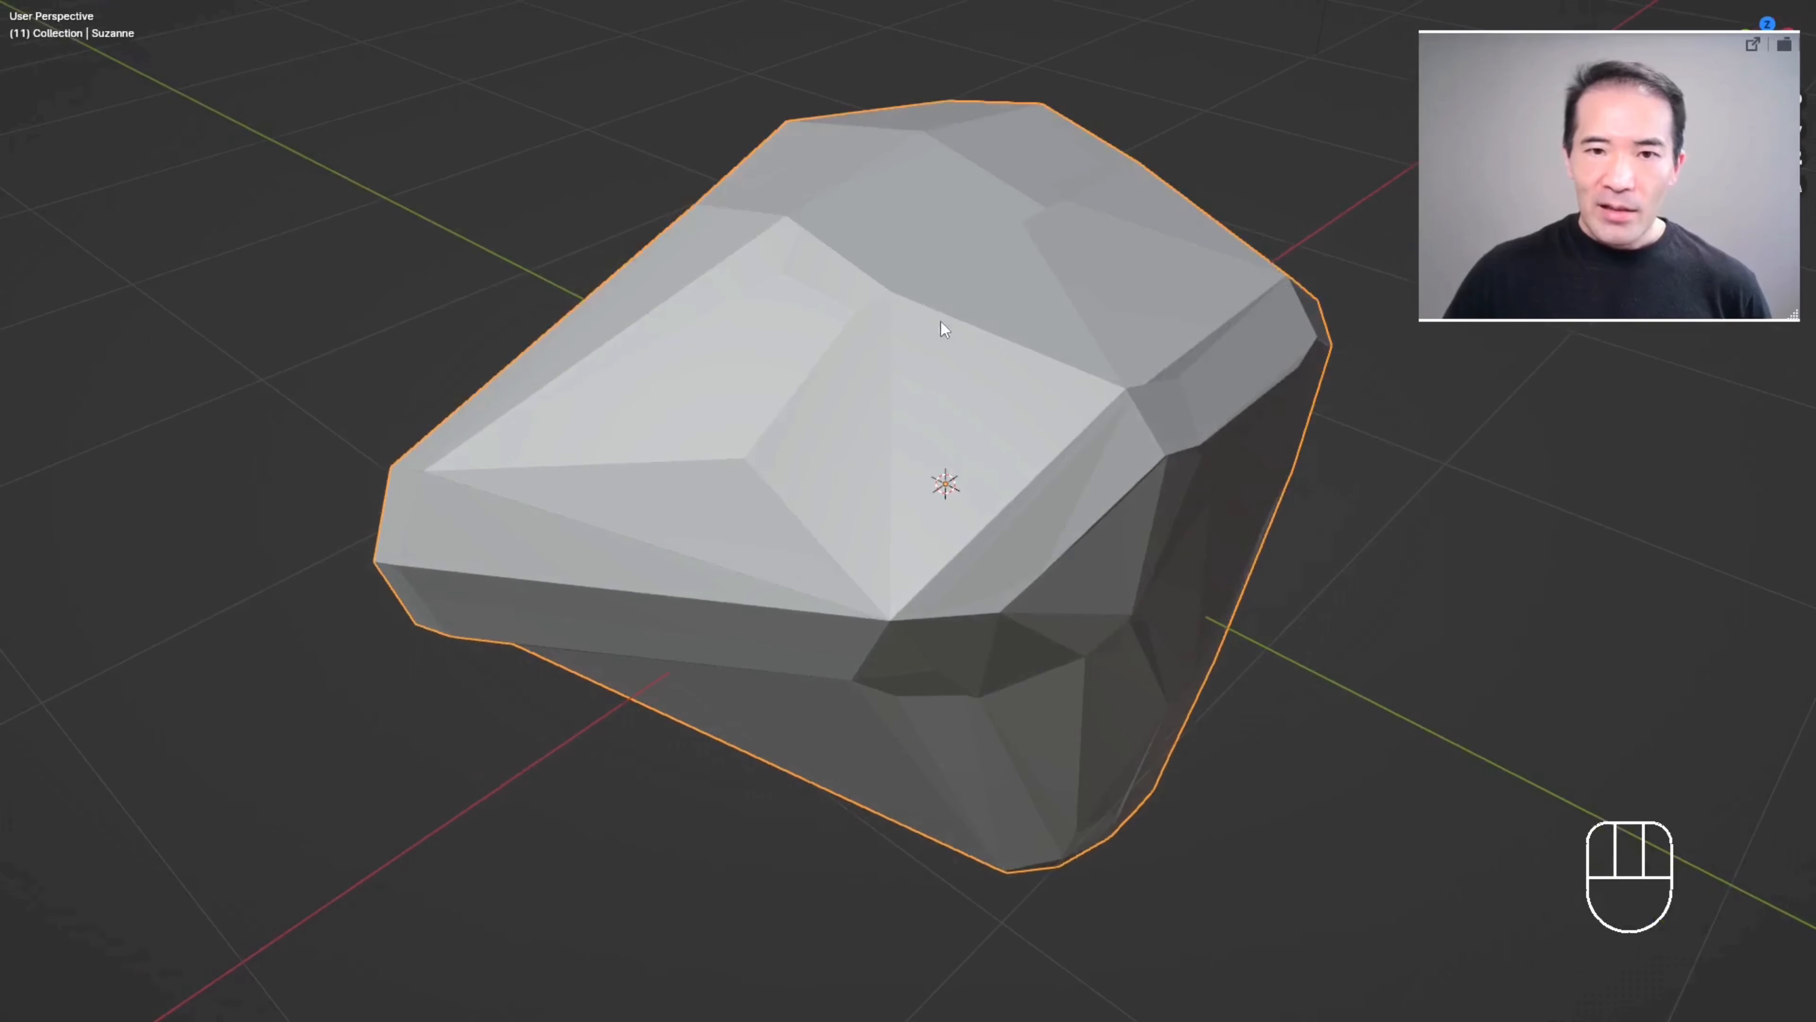
middle_drag(1040, 369, 973, 426)
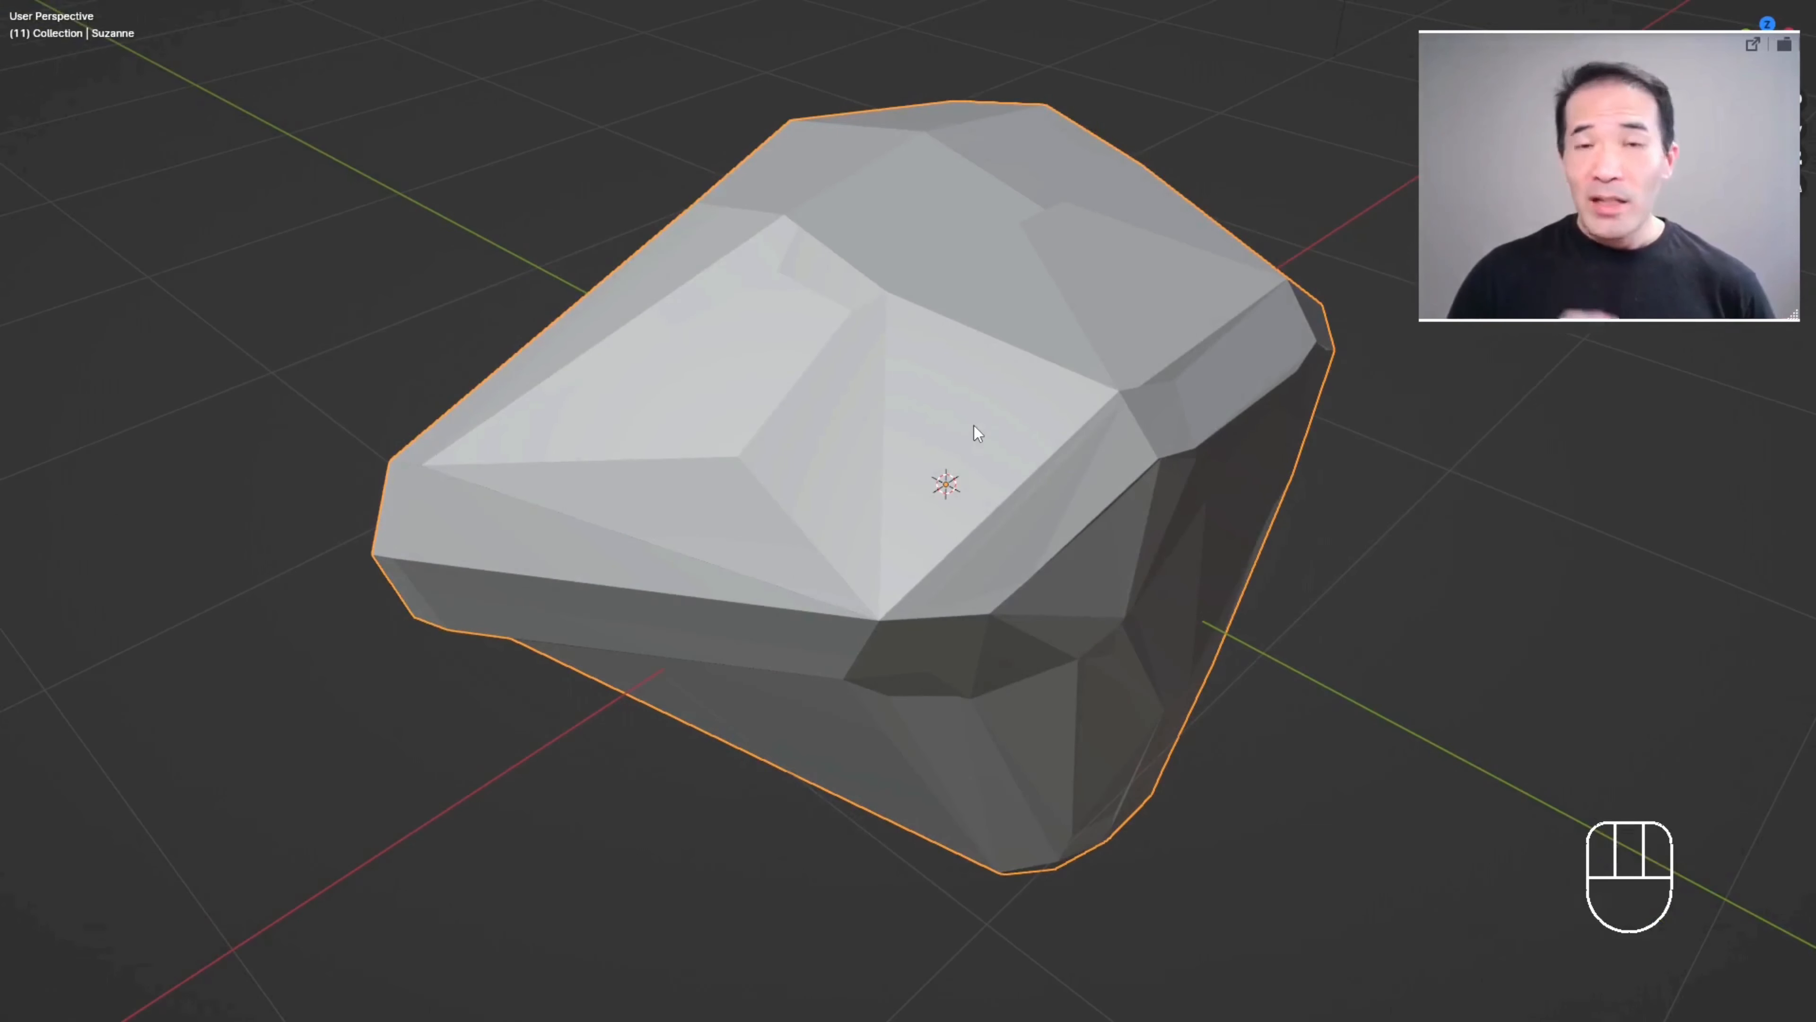
middle_drag(973, 426, 899, 415)
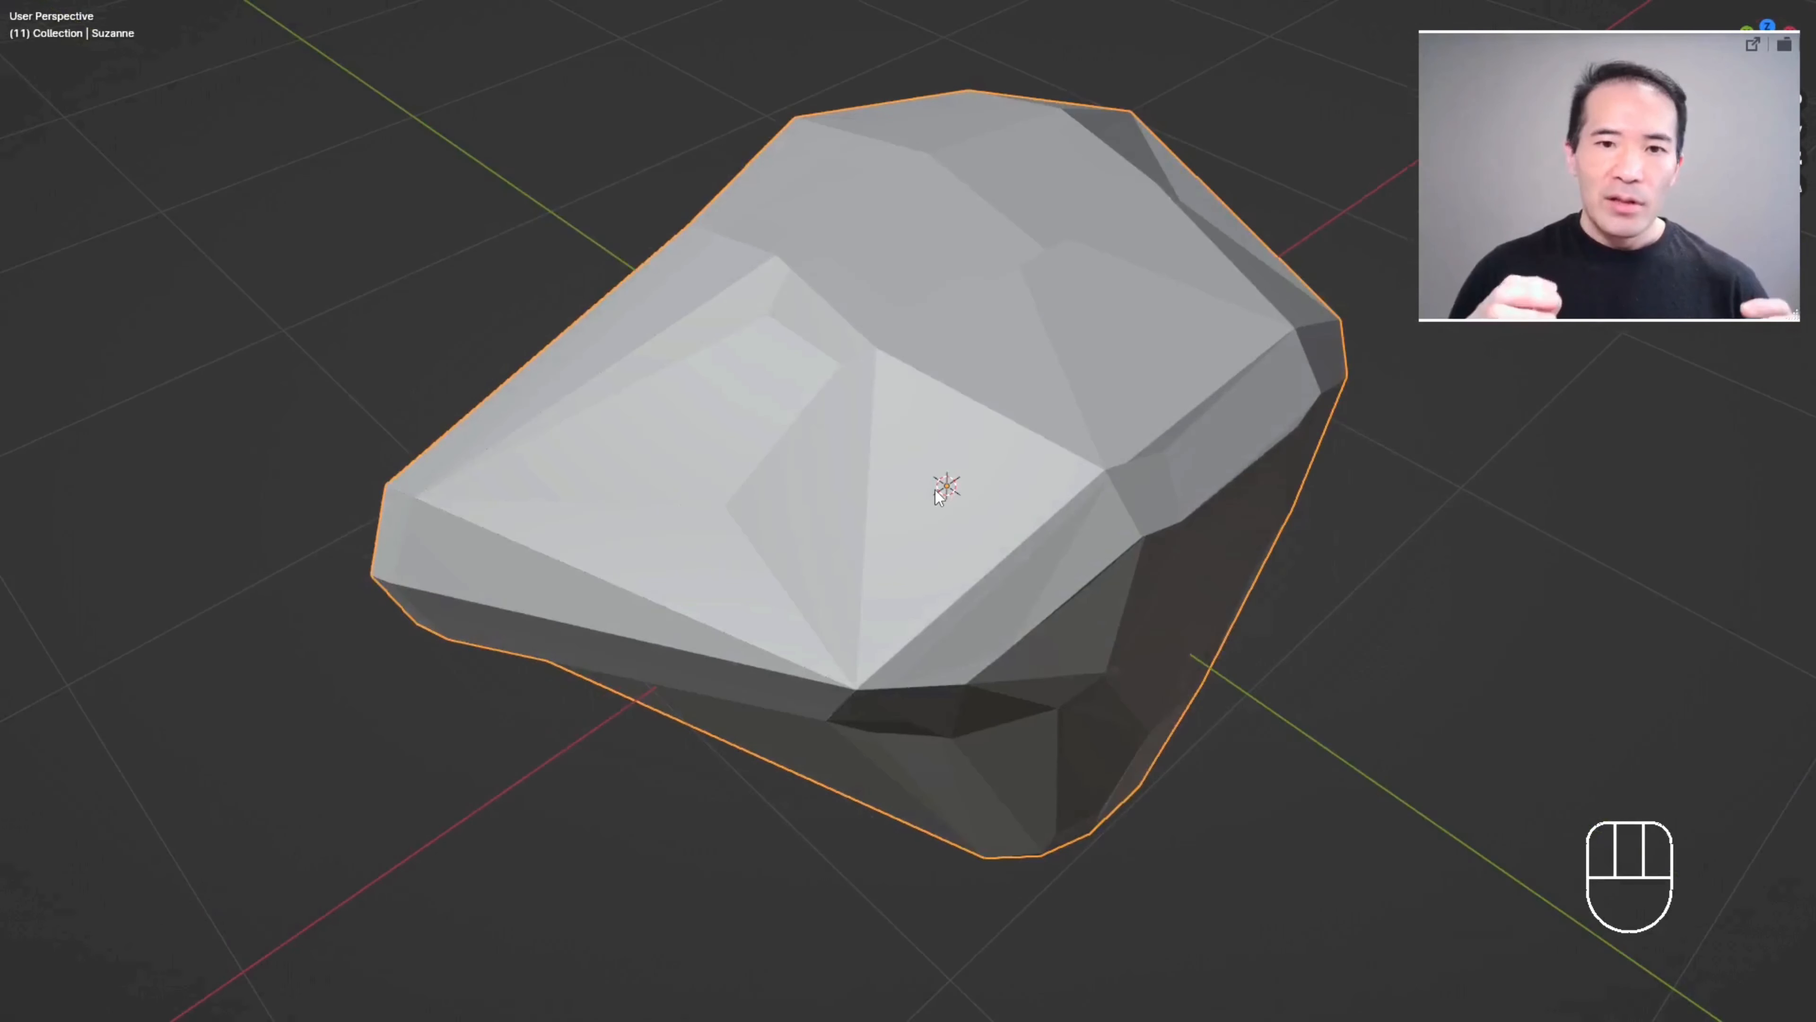
middle_drag(935, 490, 928, 535)
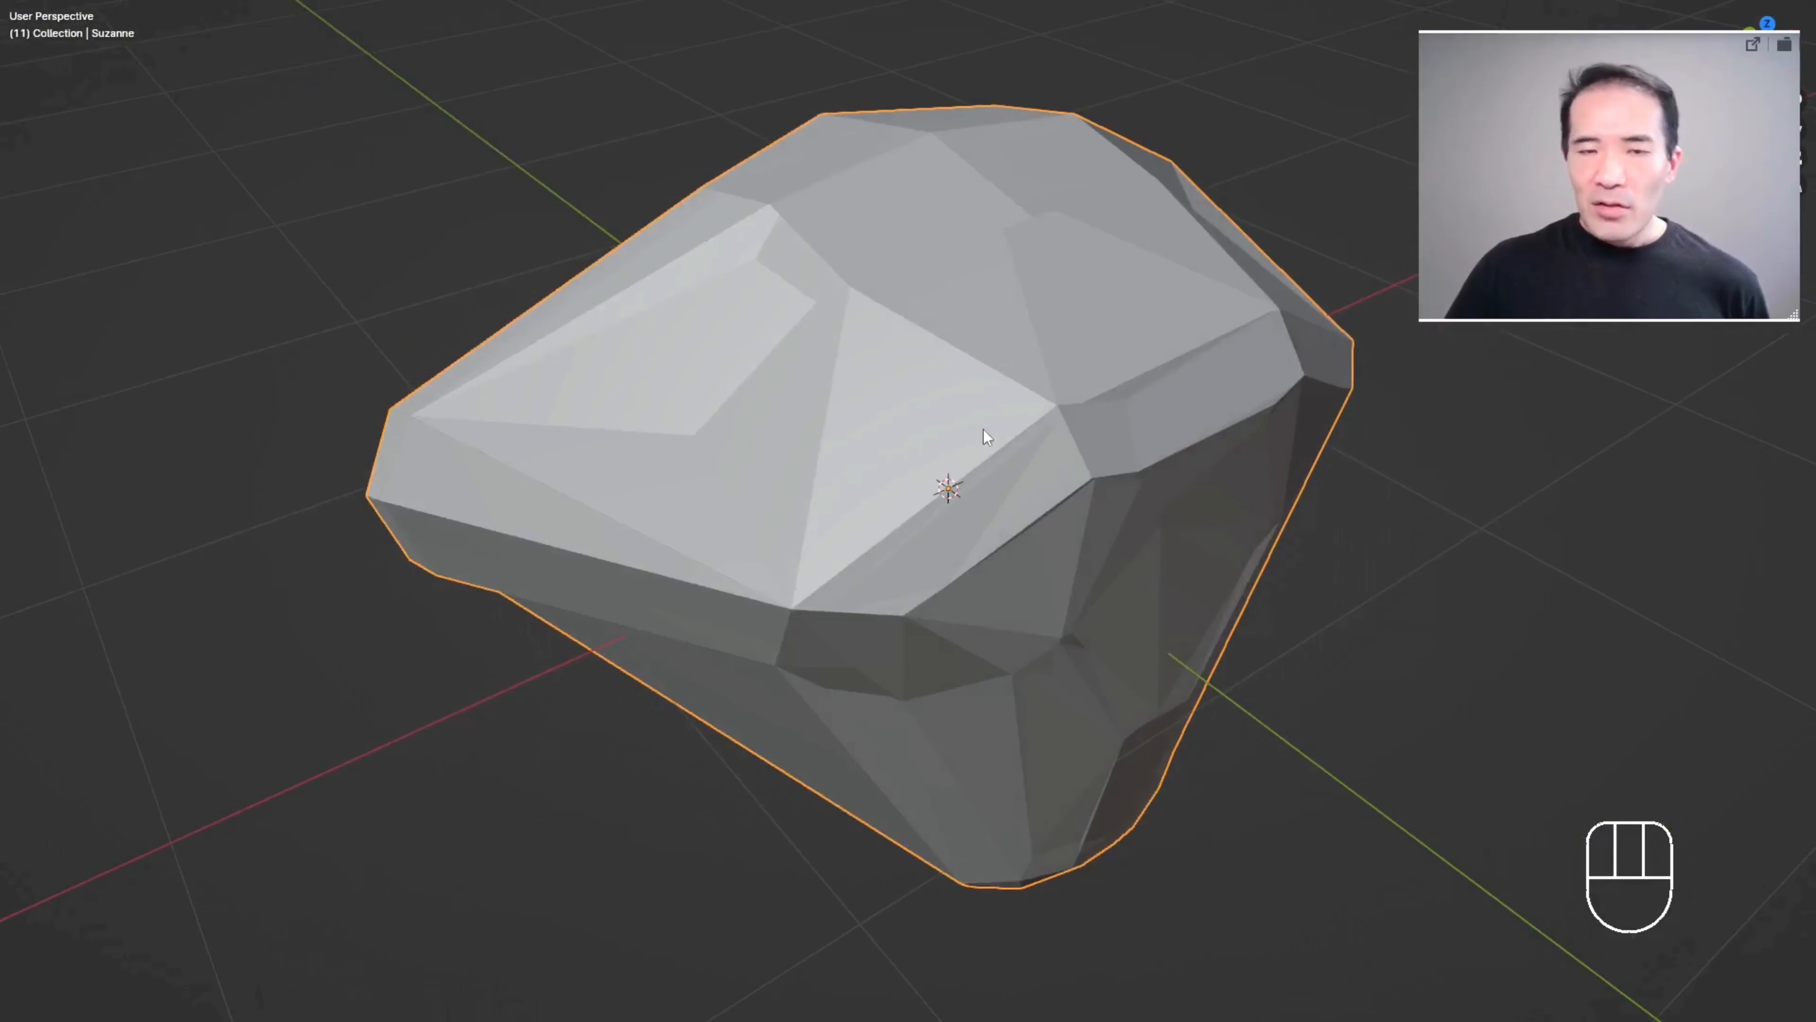
middle_drag(984, 428, 974, 420)
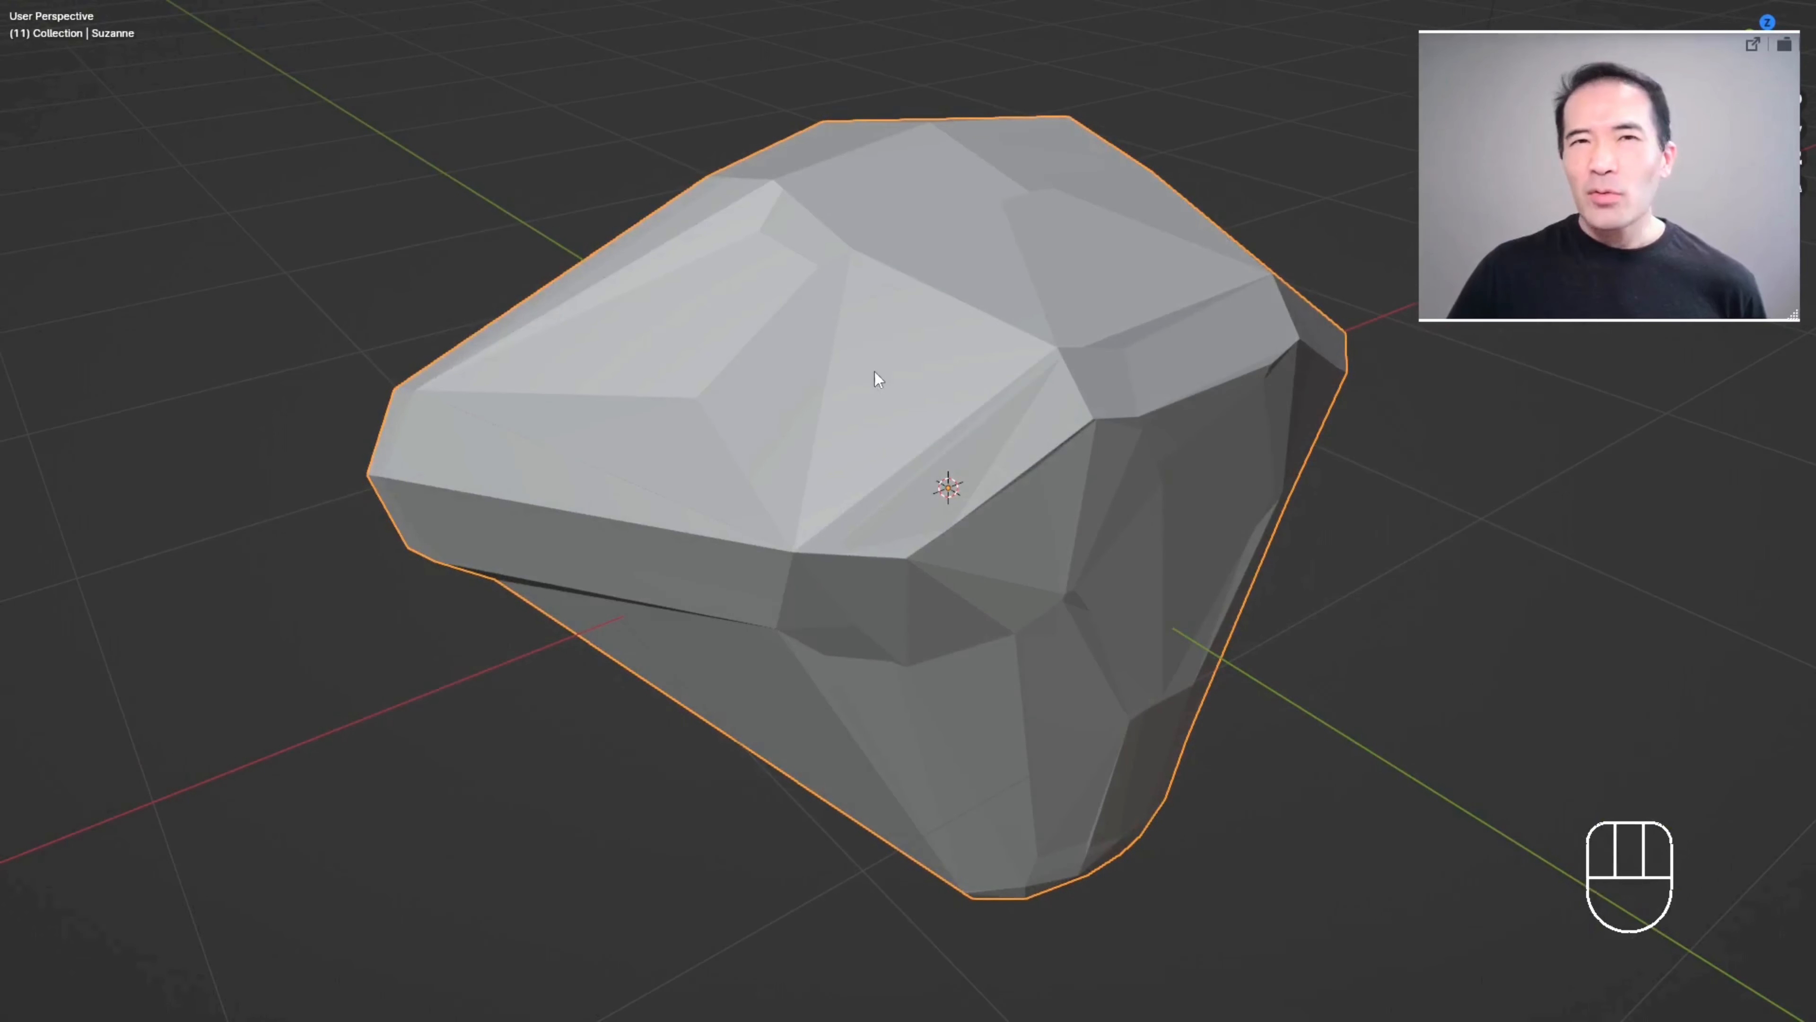
middle_drag(907, 355, 934, 371)
scroll(982, 392, up, 2)
scroll(977, 390, down, 3)
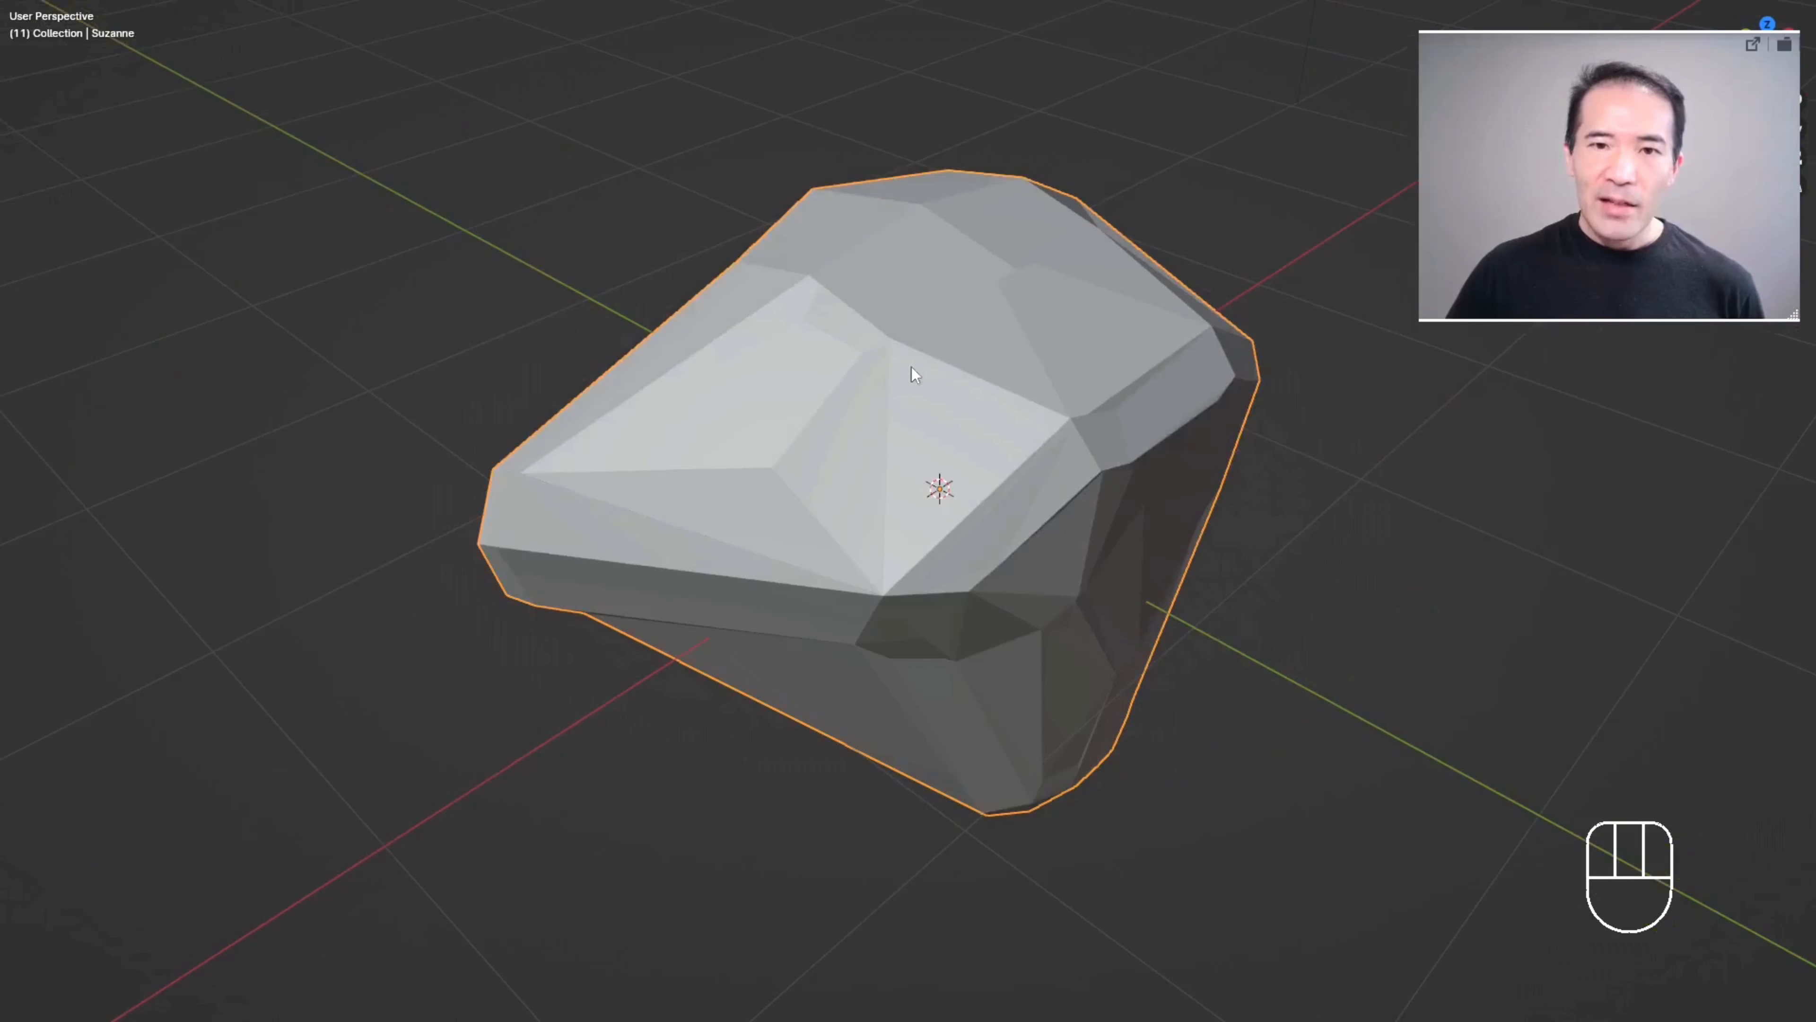
scroll(987, 415, up, 3)
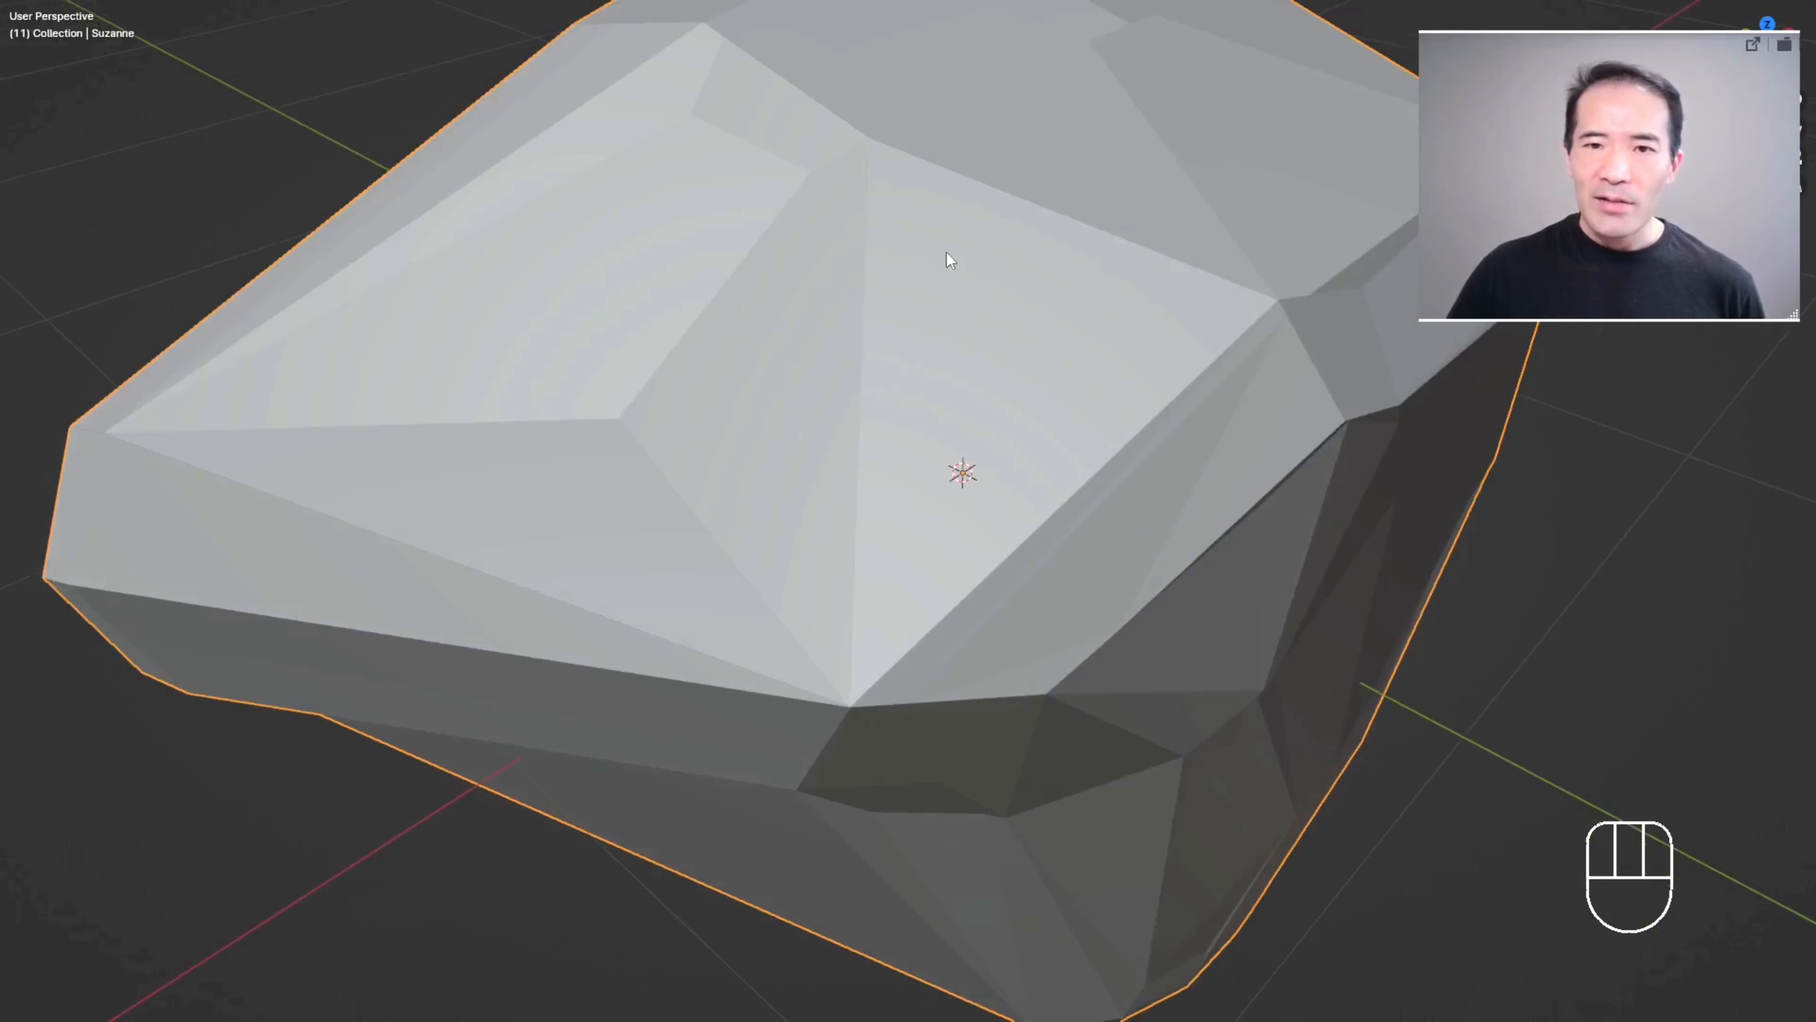
middle_drag(1004, 224, 918, 194)
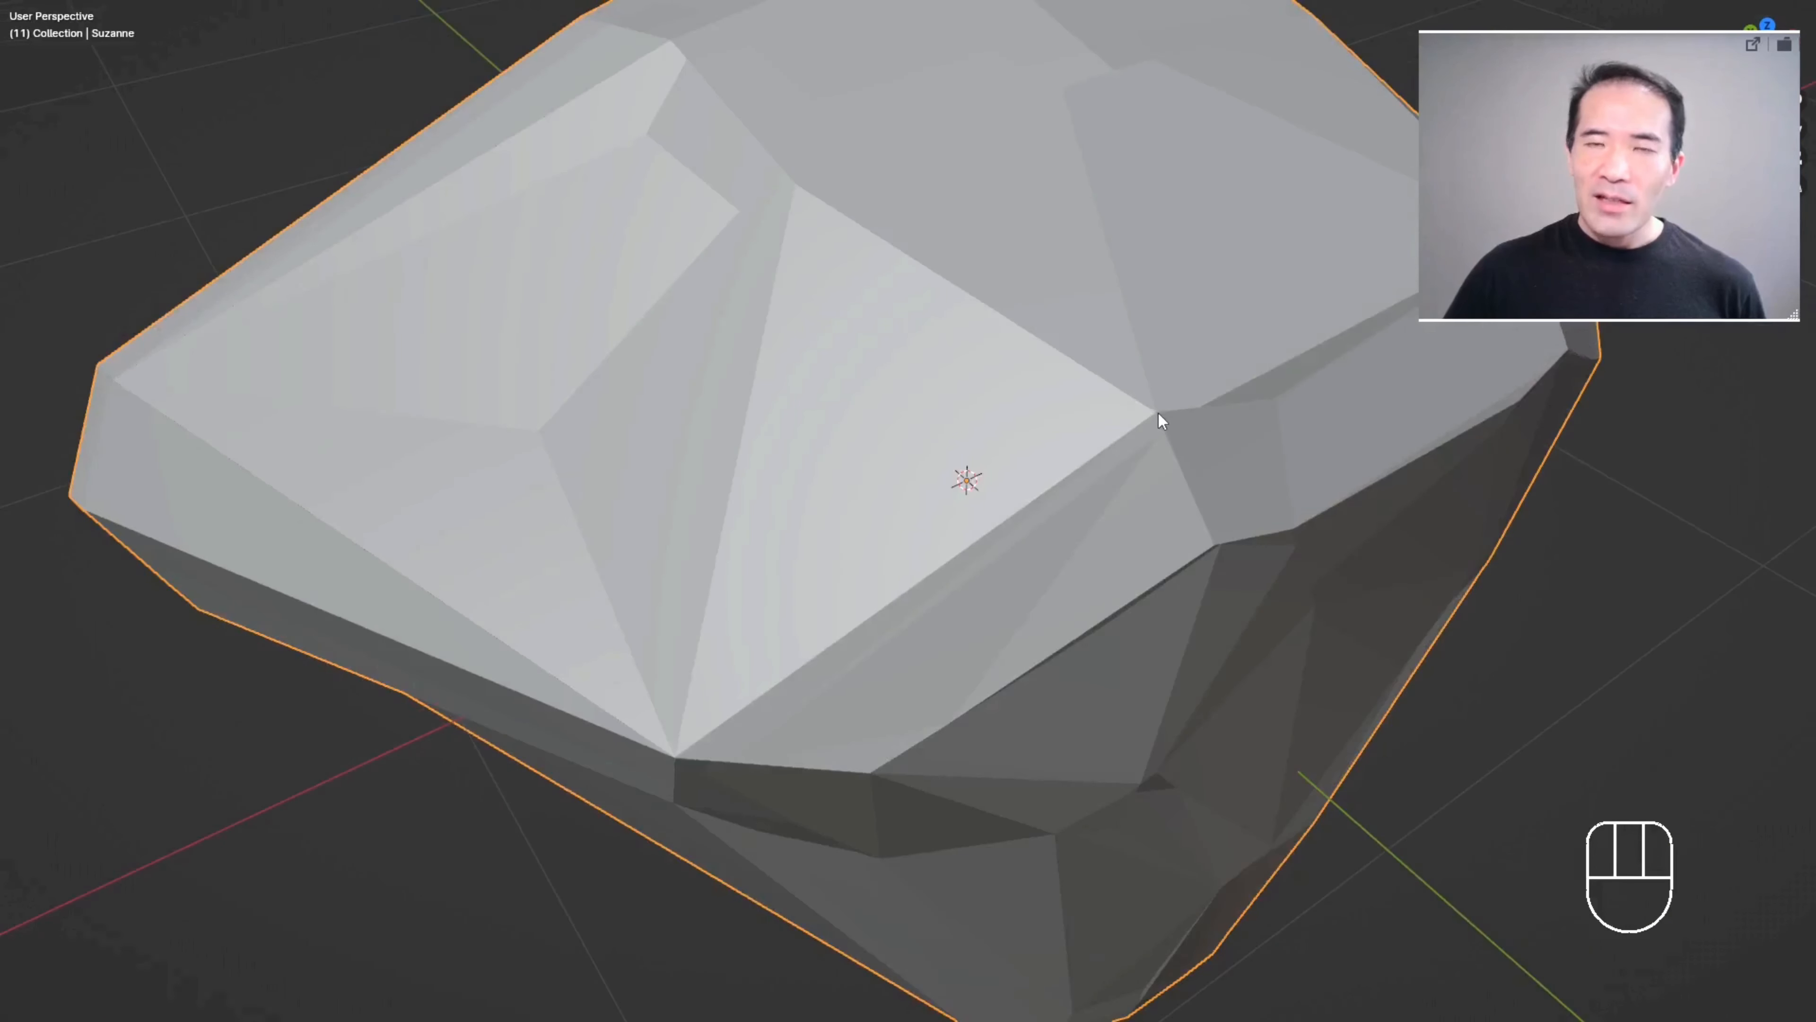
middle_drag(990, 488, 892, 332)
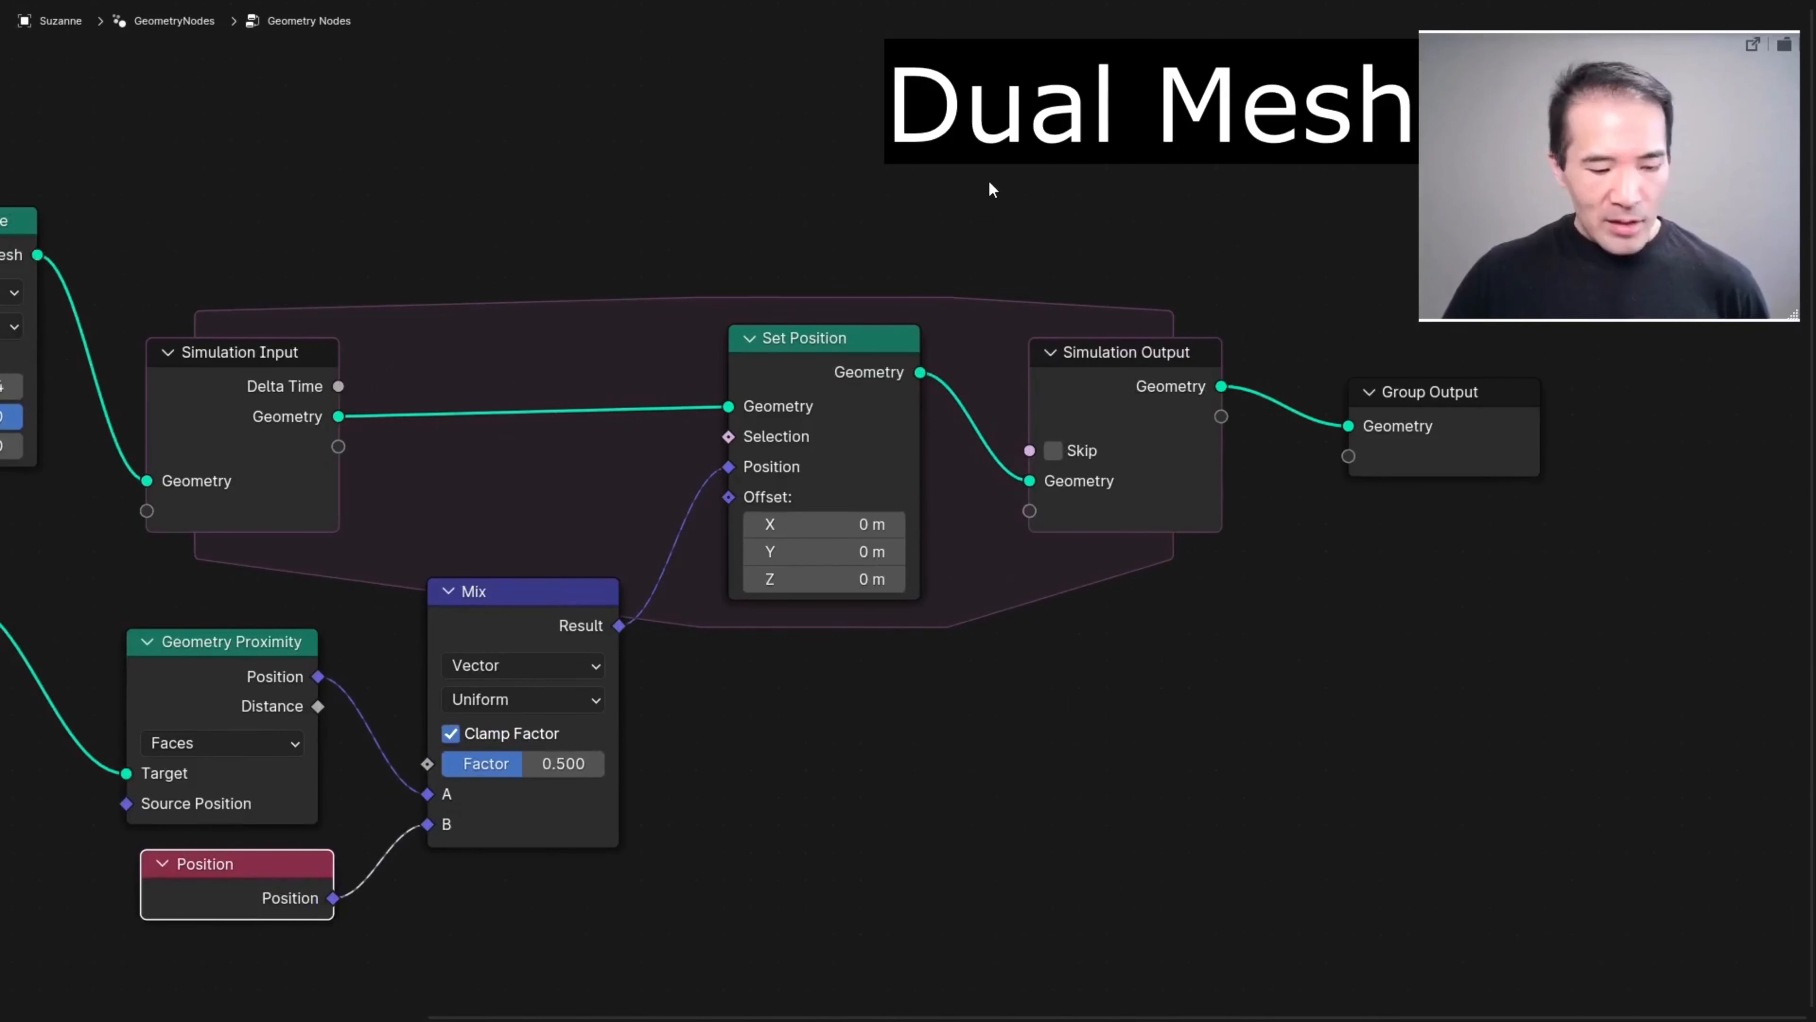
- Add a Dual Mesh node inside the simulation zone, between Set Position and Simulation Output
key(shift+a)
click(989, 180)
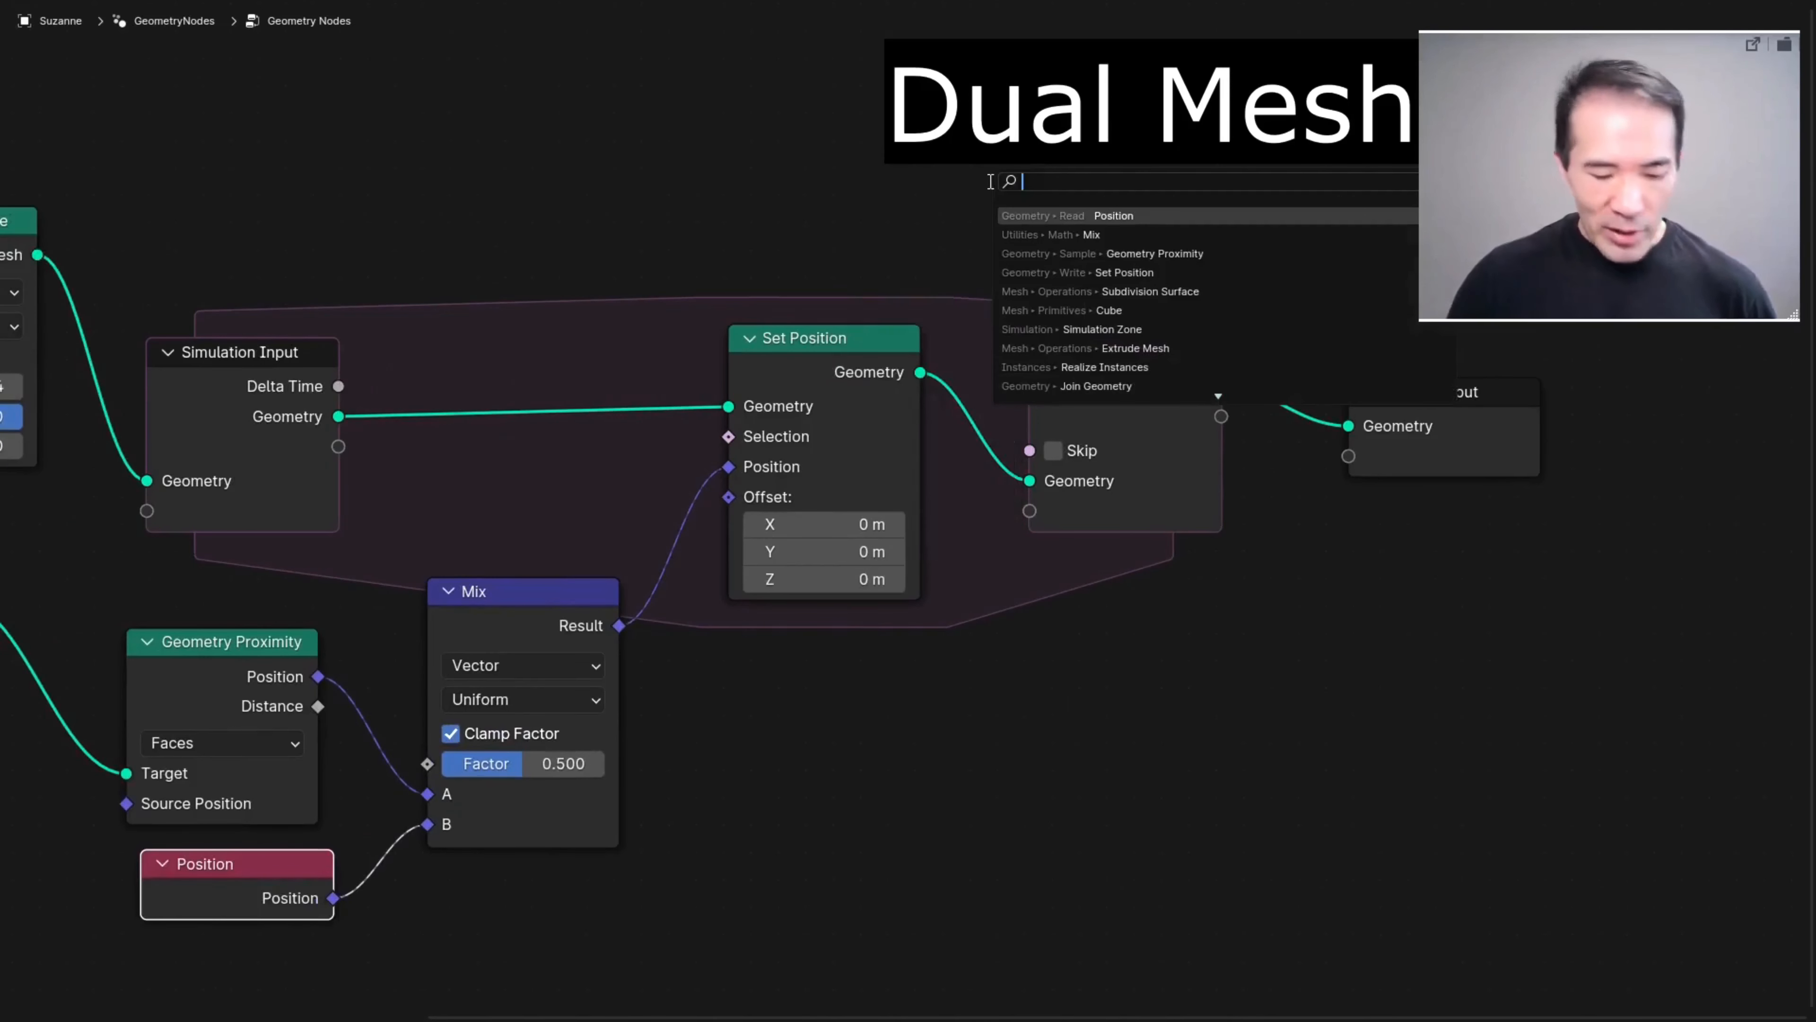
text(dual mesh)
key(Return)
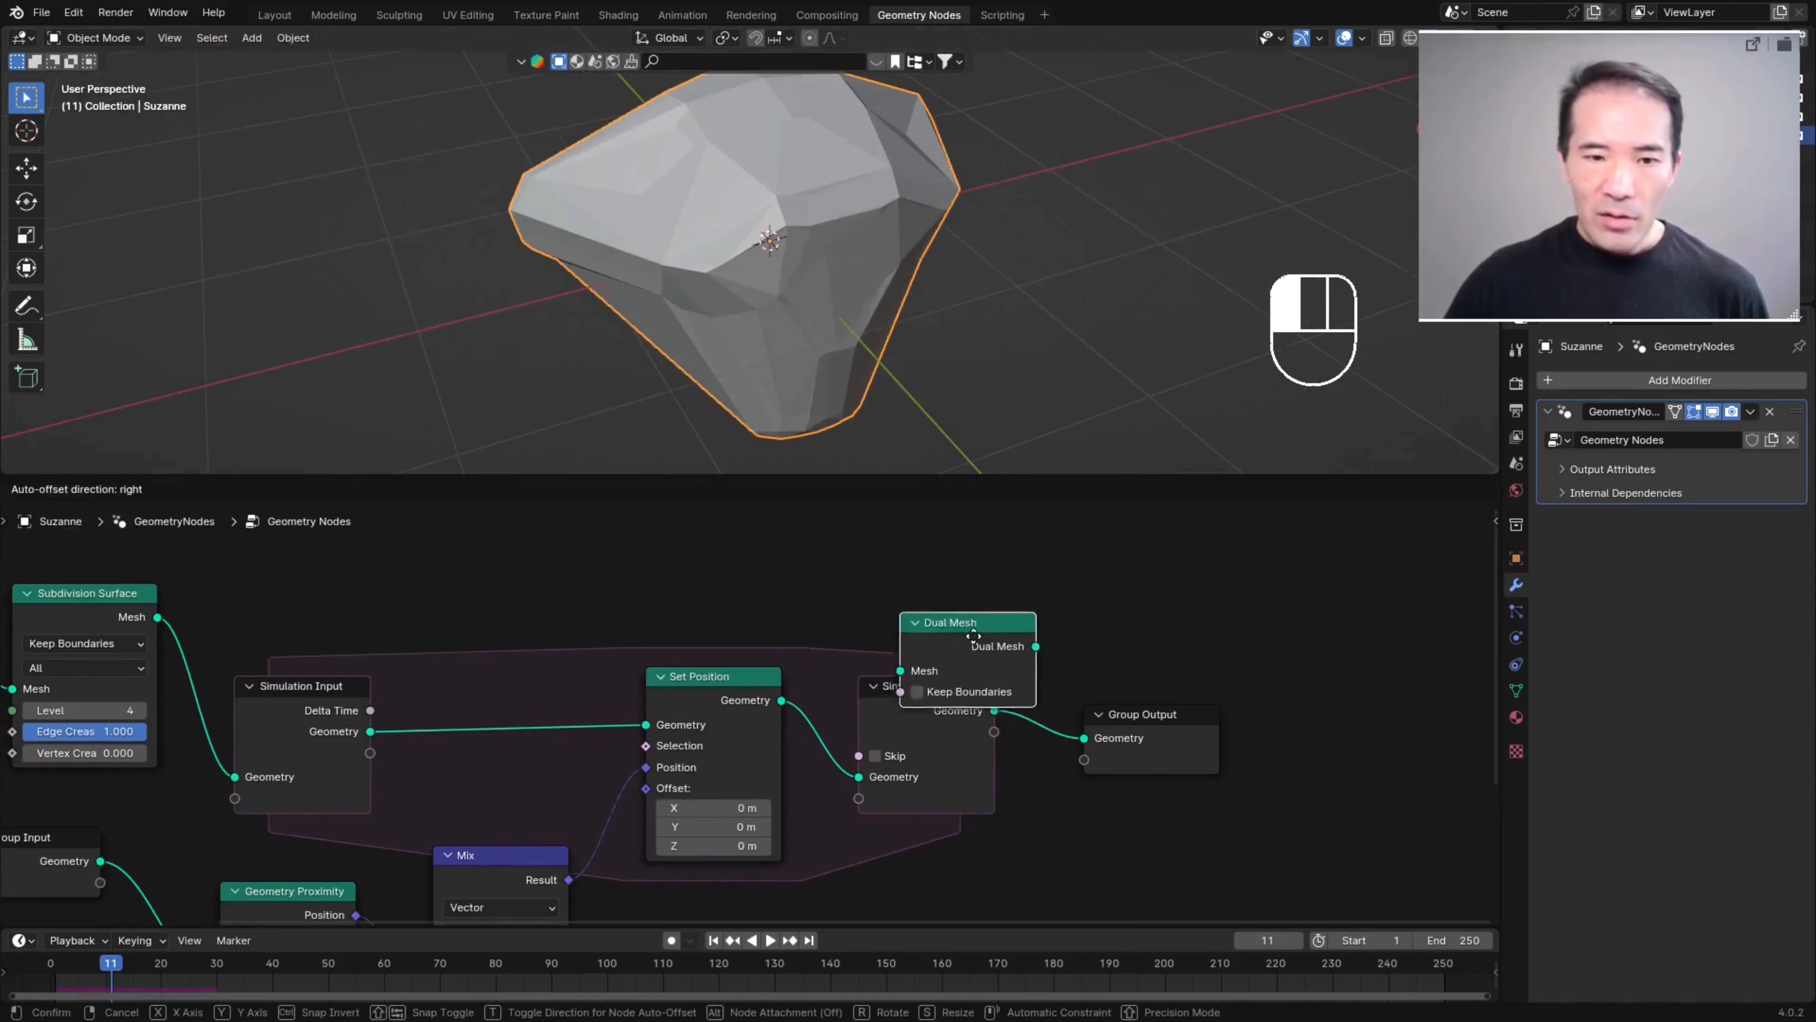
drag(974, 636, 931, 697)
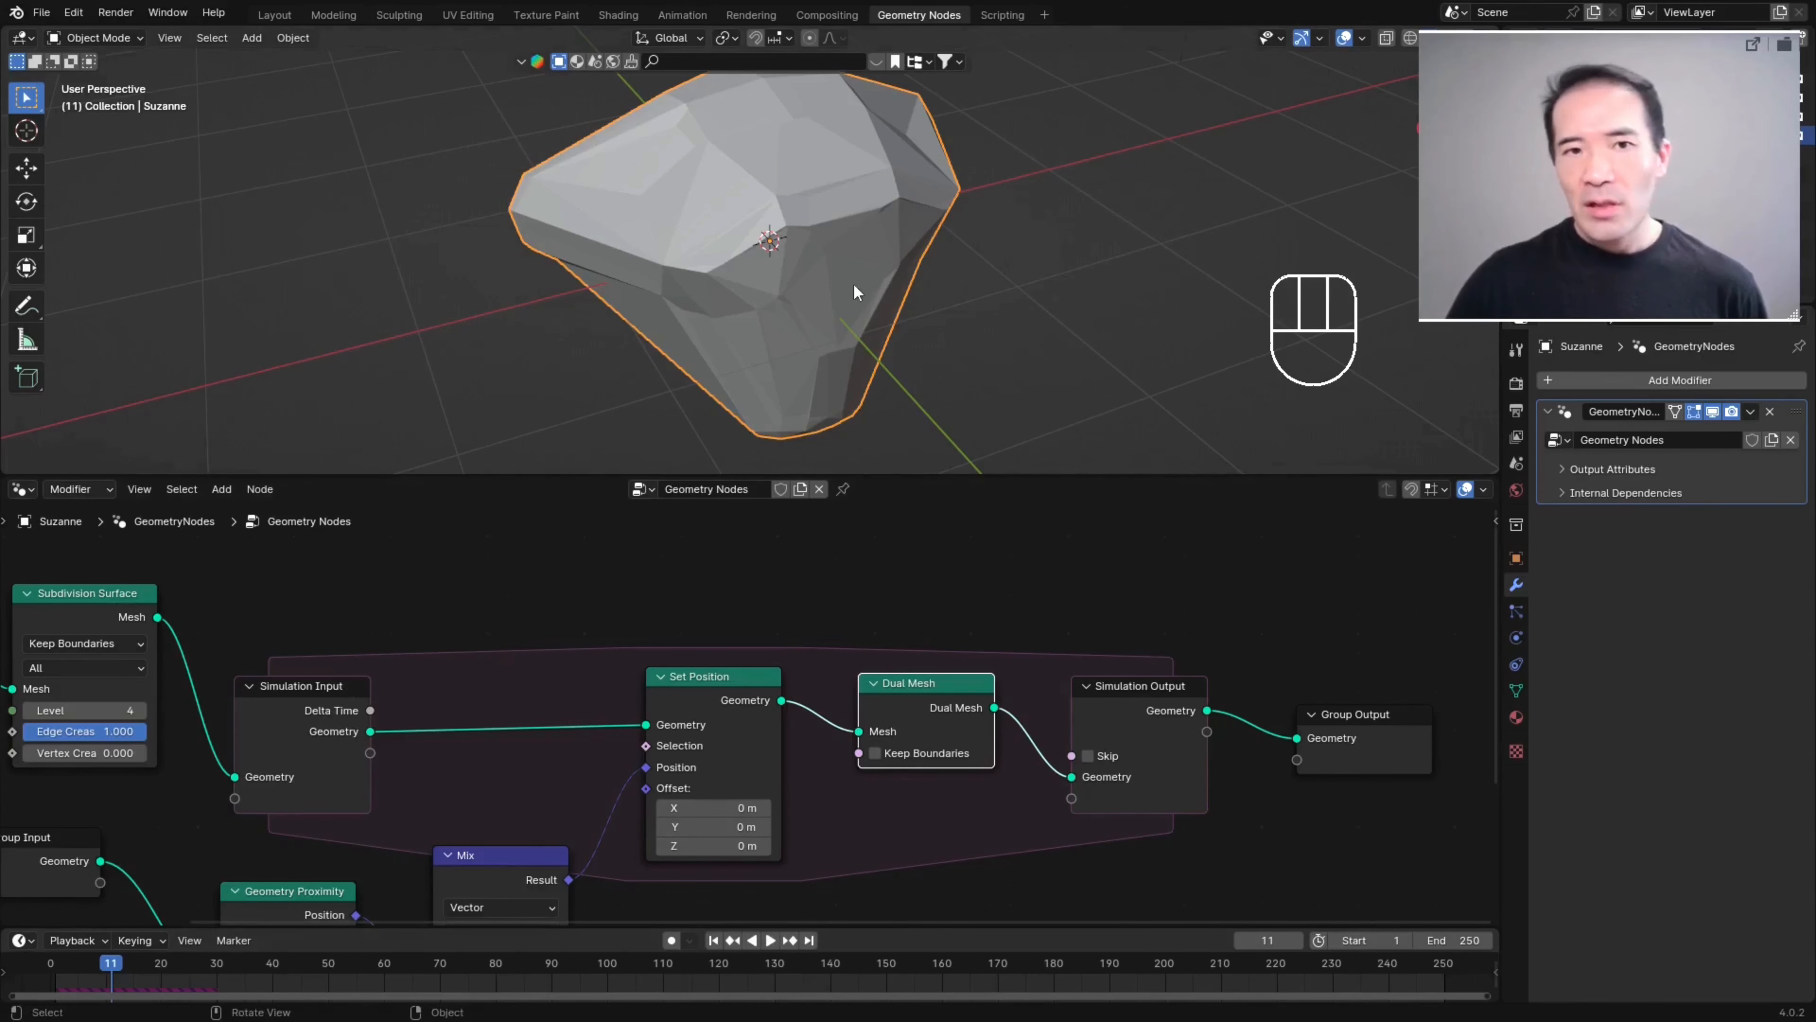
- Play the simulation from frame 1, watch how the dual mesh behaves over time, and stop playback at frame 7
click(713, 940)
key(space)
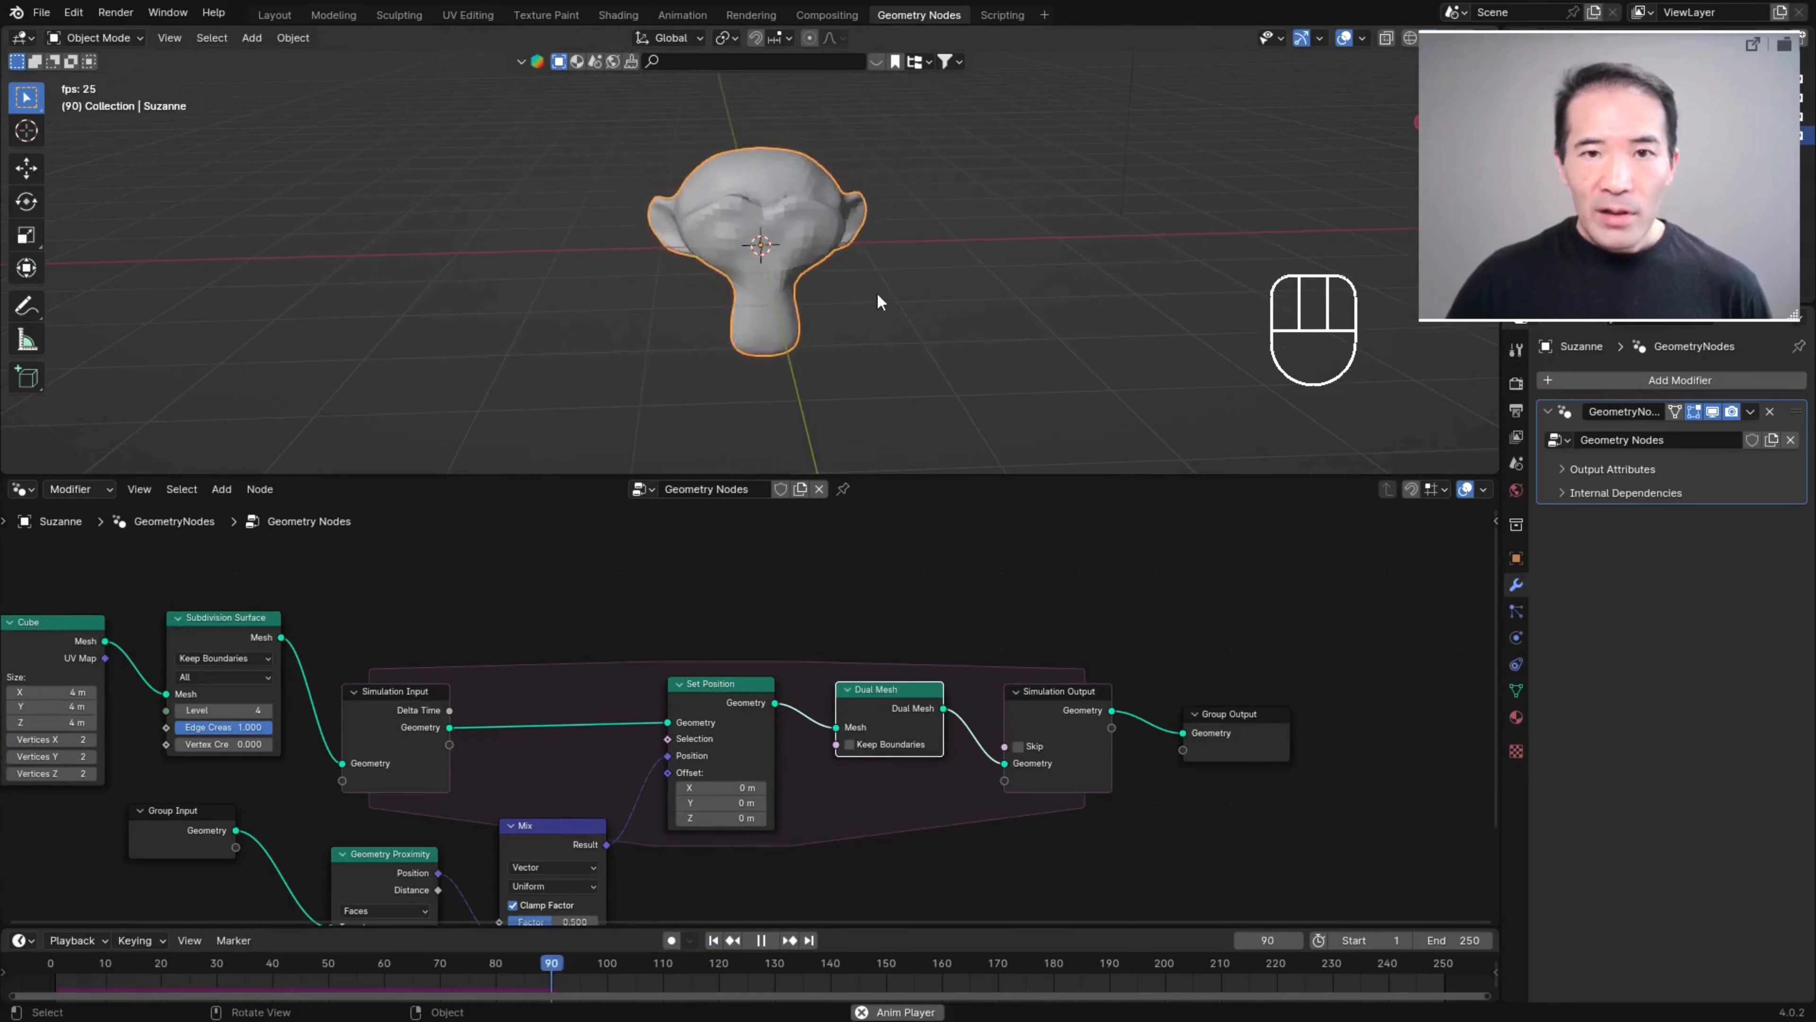
middle_drag(872, 258, 851, 218)
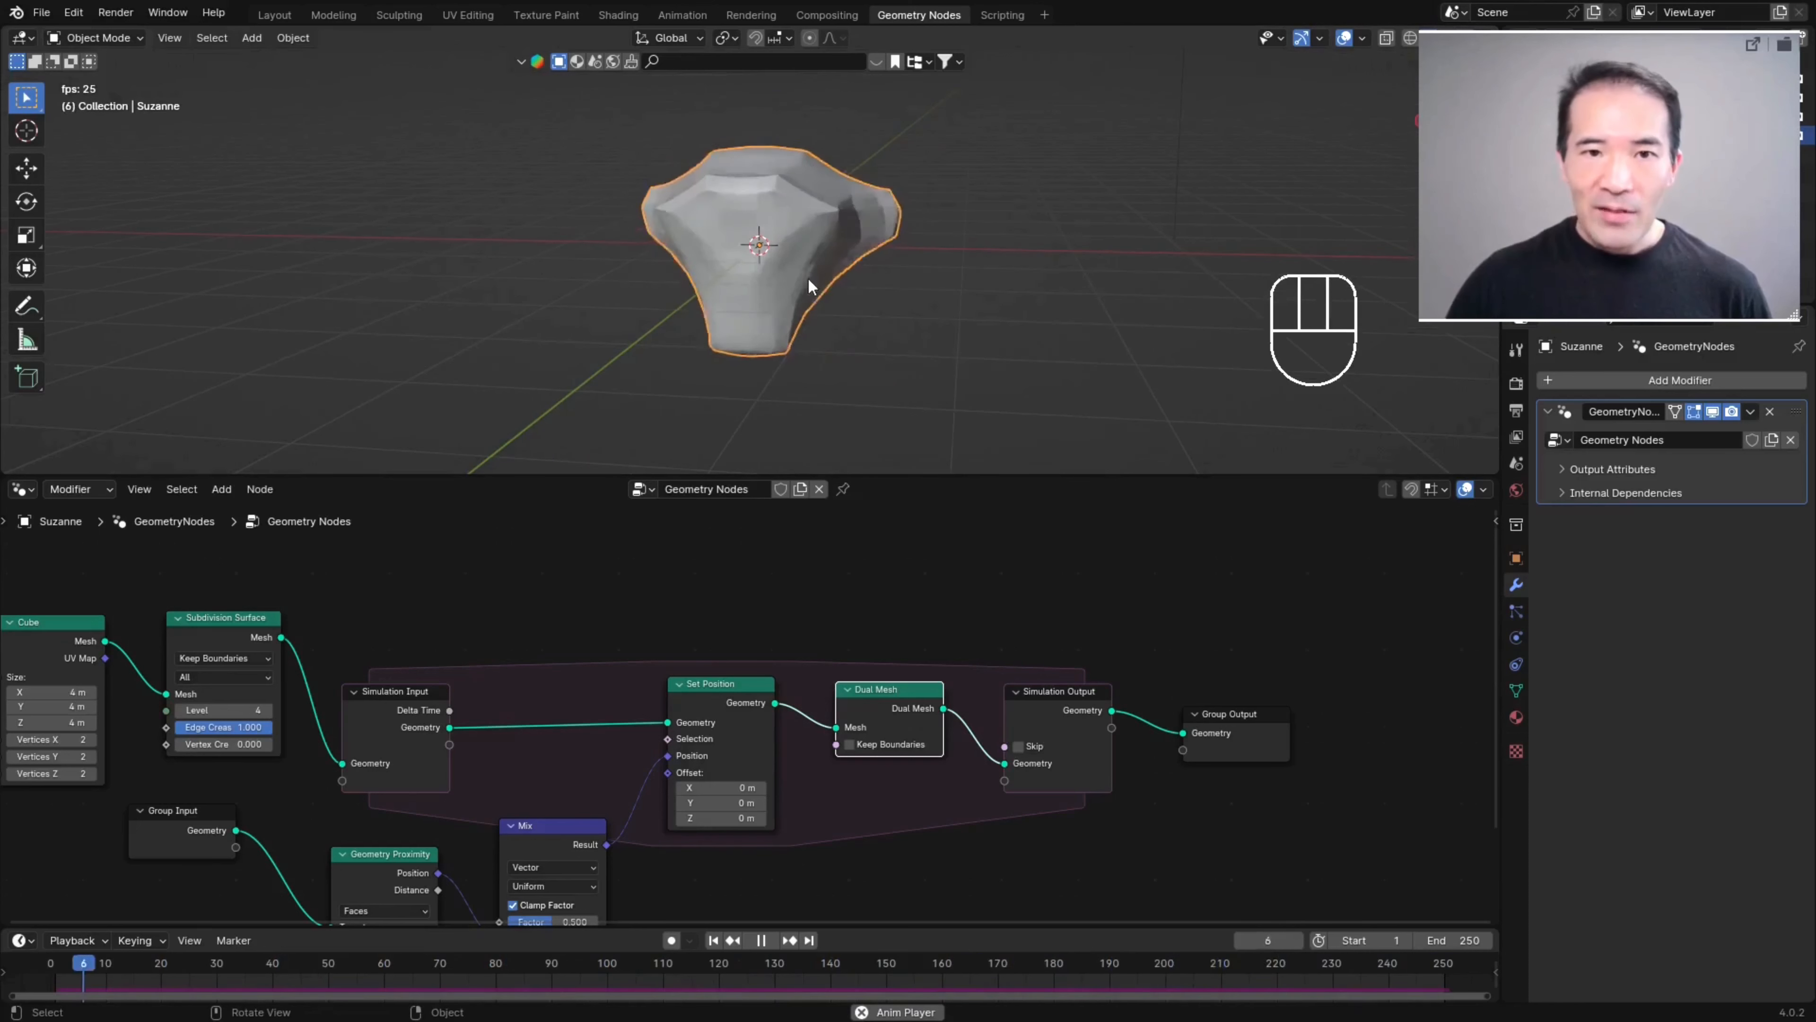
key(space)
key(space)
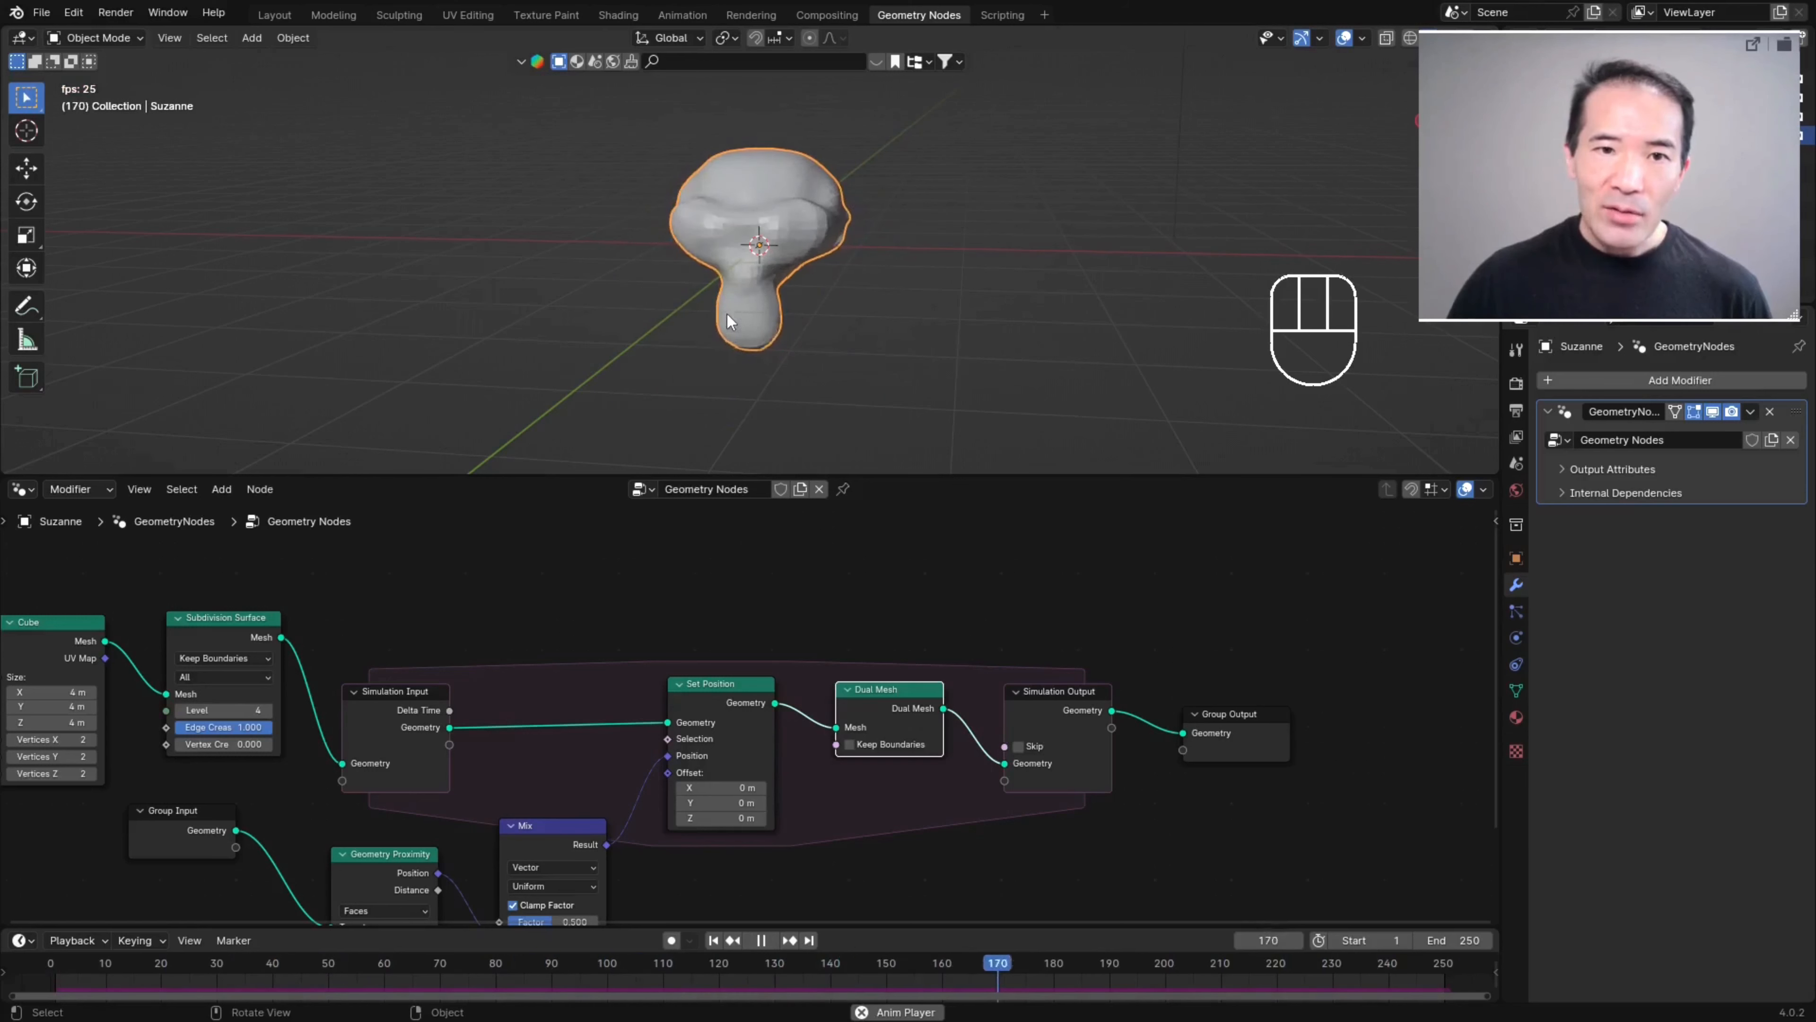
key(space)
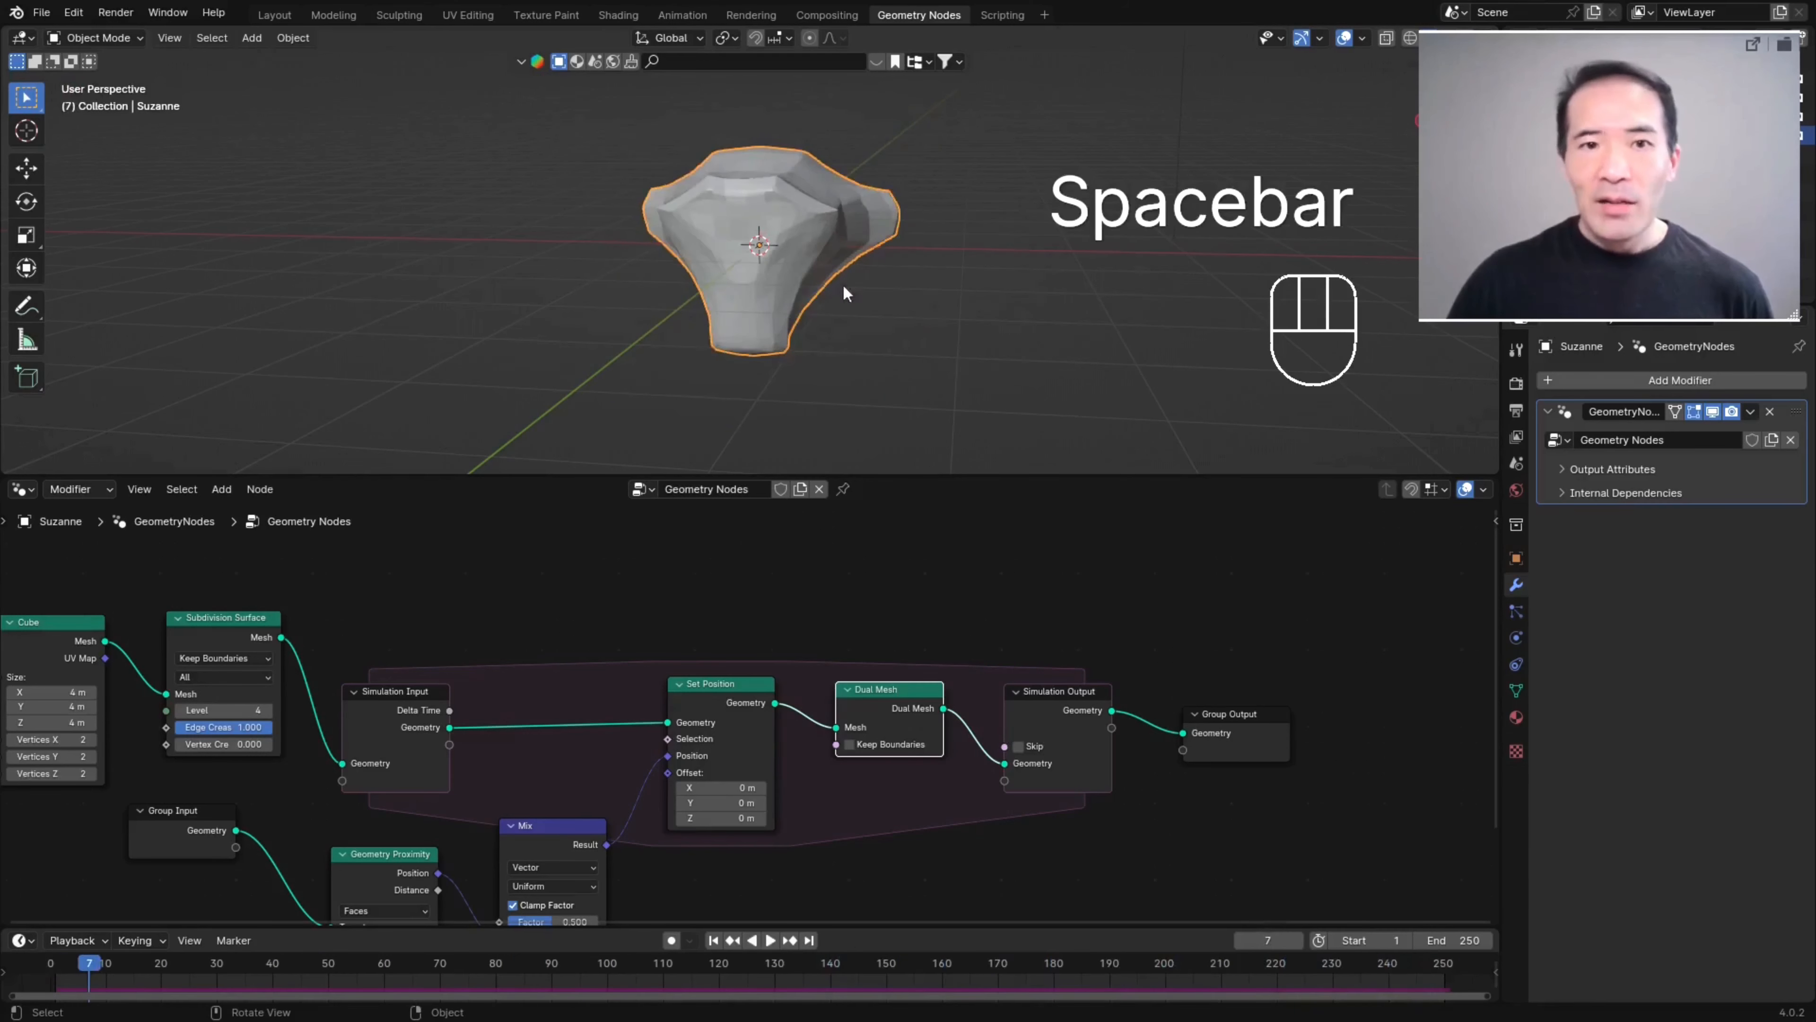
- Set the Subdivision Surface node's level to 6
scroll(732, 617, down, 1)
scroll(588, 591, up, 5)
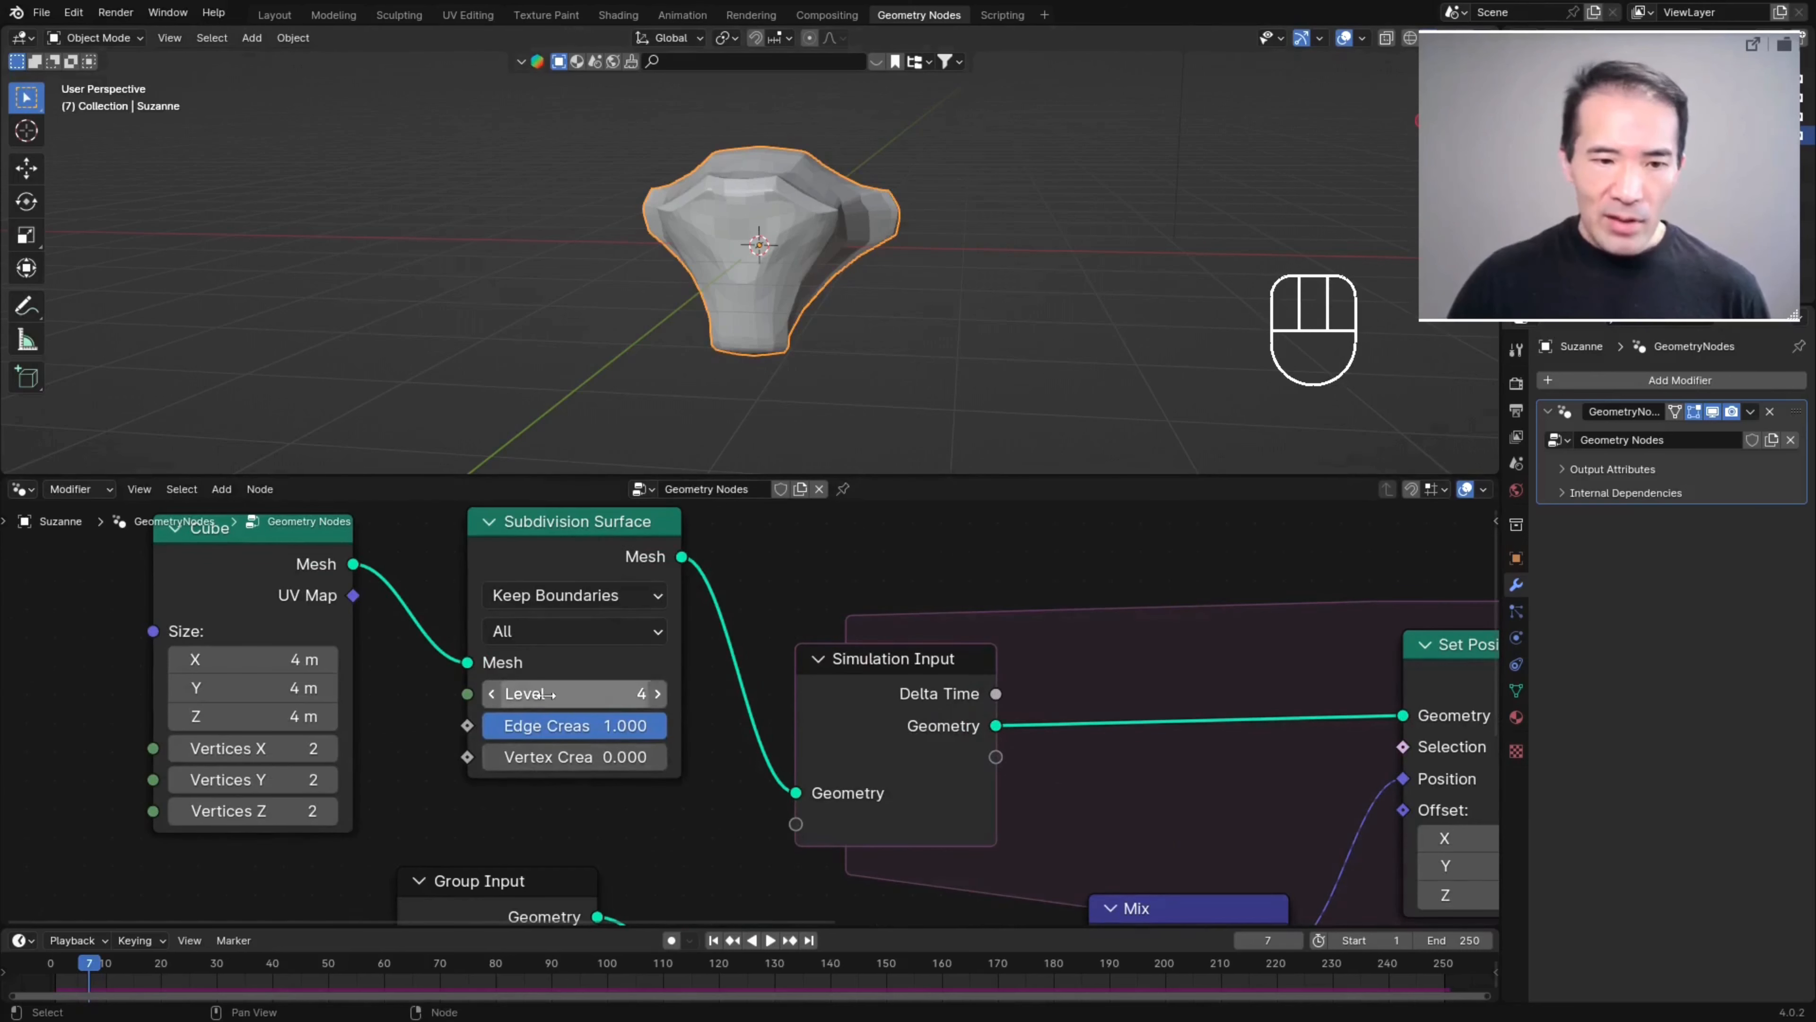
click(502, 698)
text(6)
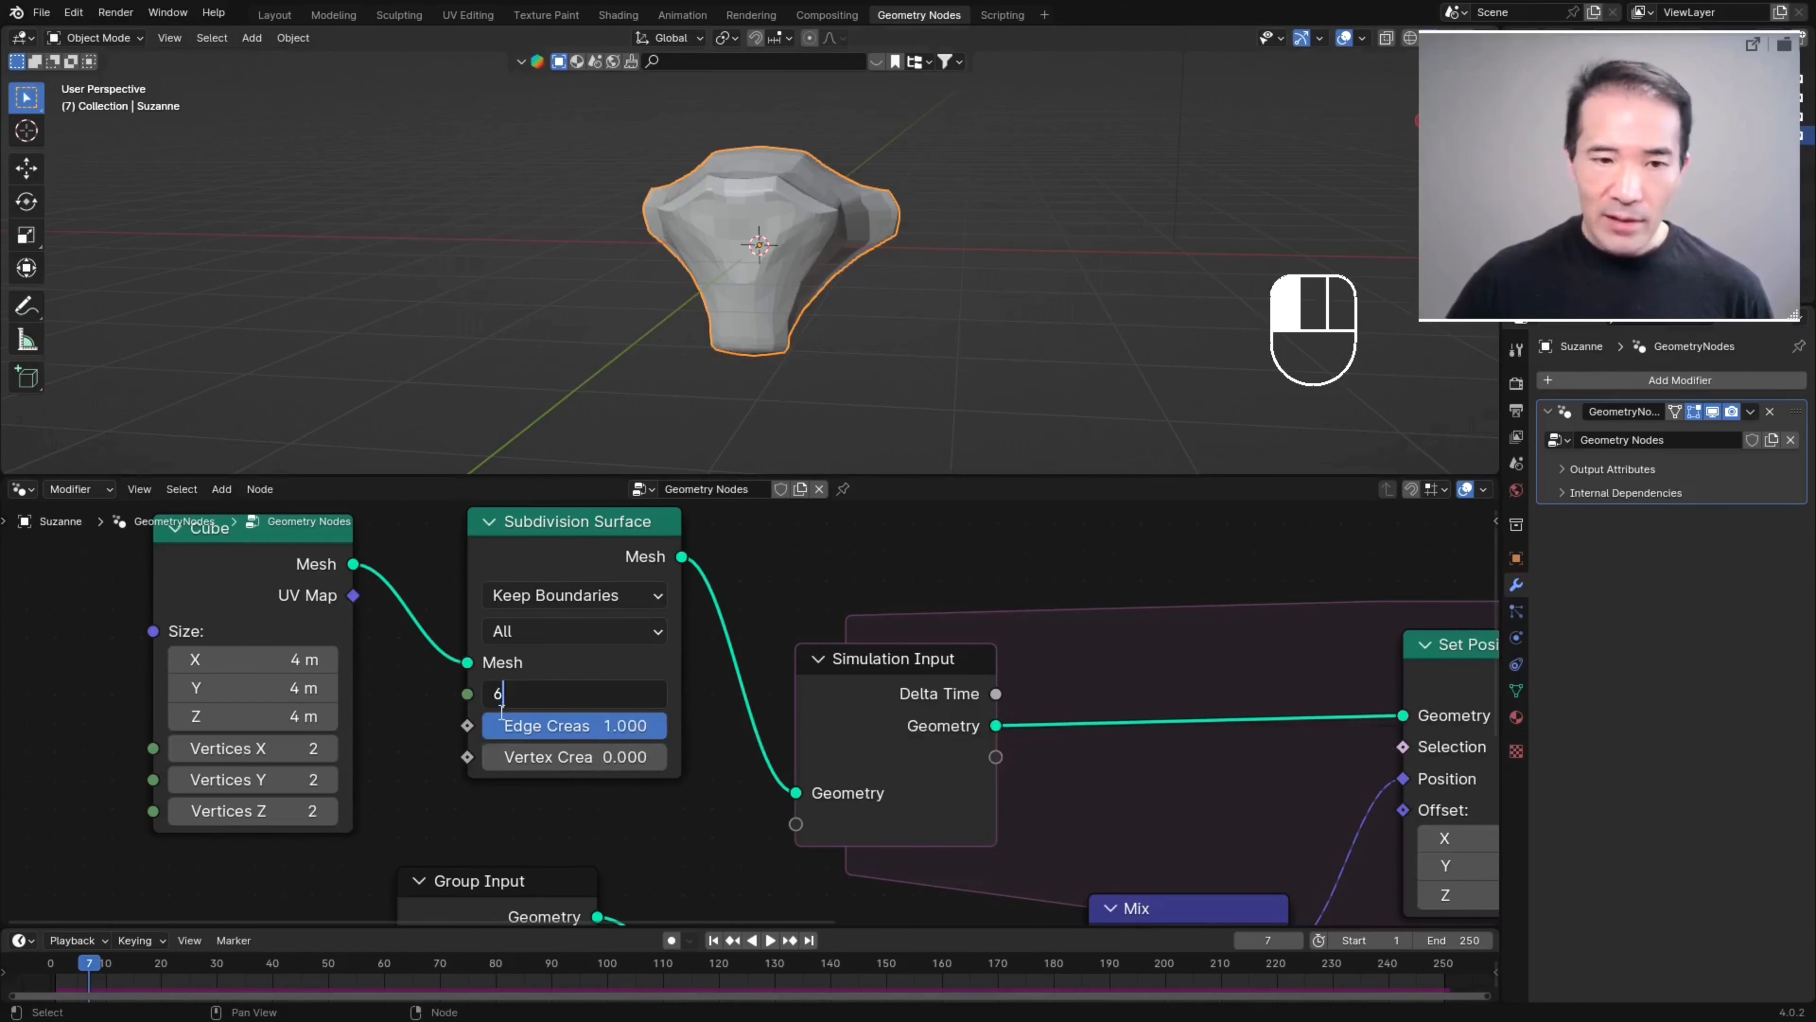
key(Return)
- Play the simulation from frame 1 with the denser cube and stop playback at frame 207
click(712, 940)
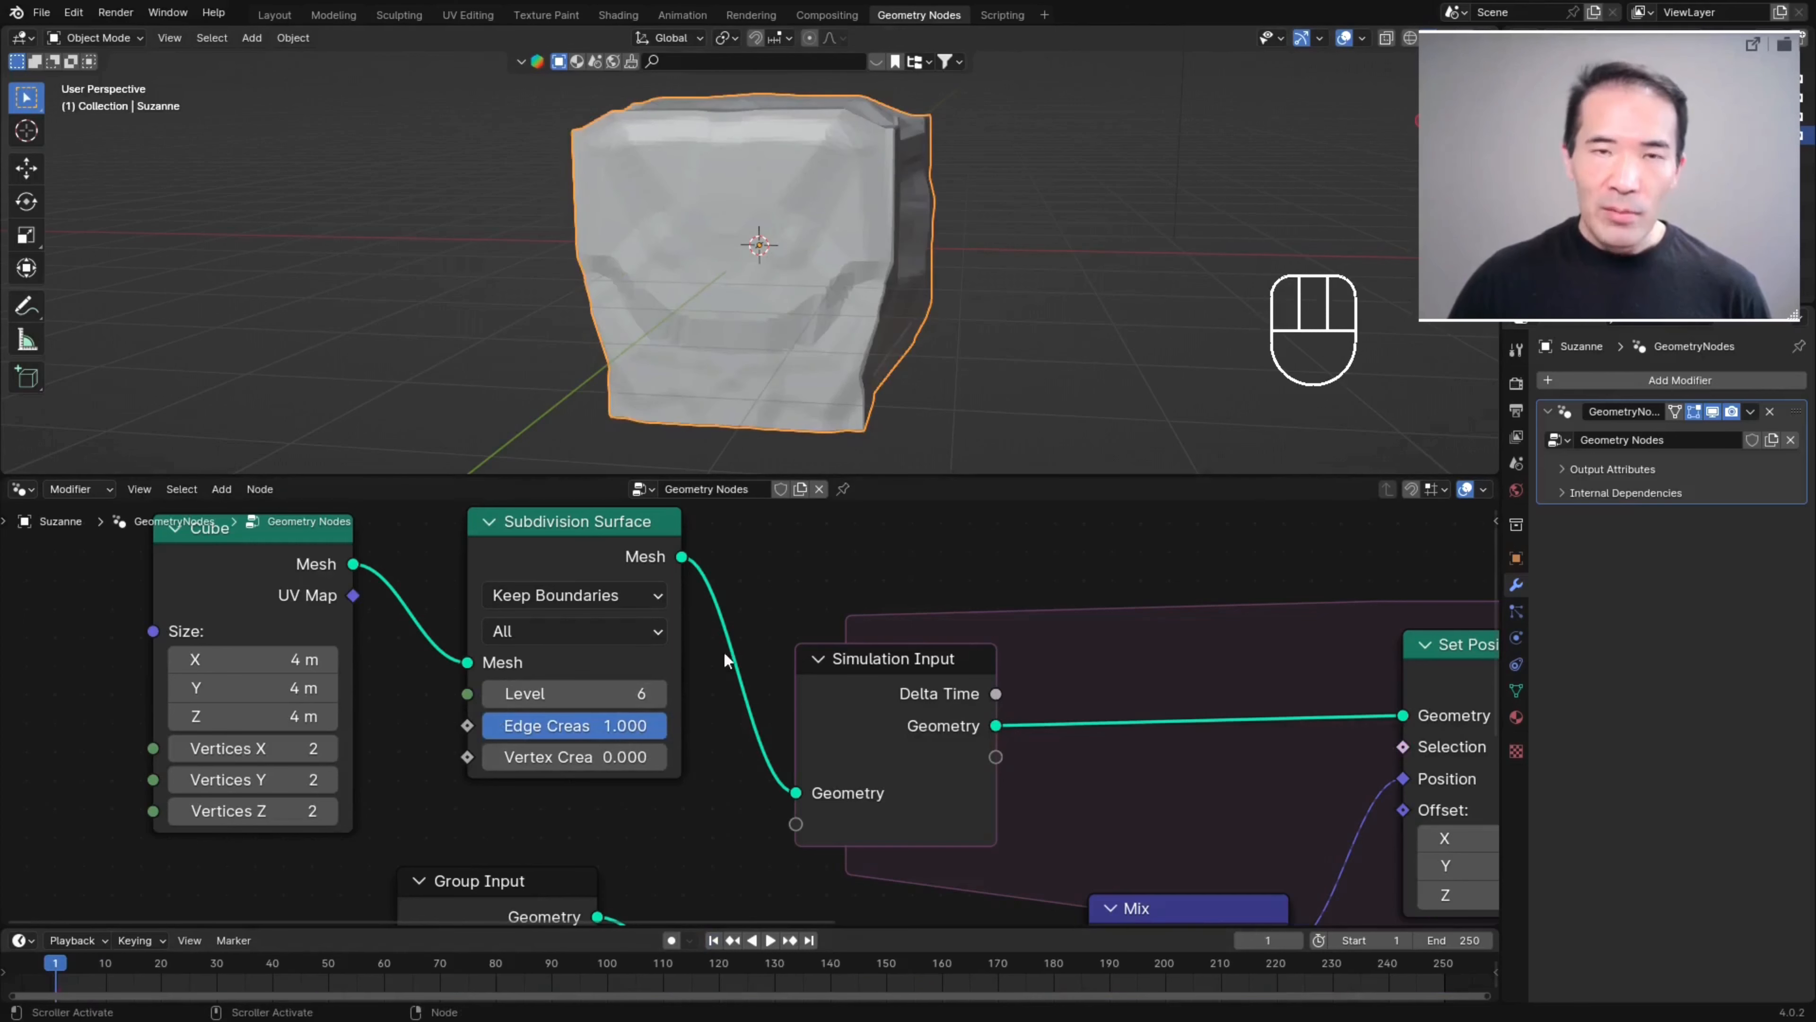
click(770, 940)
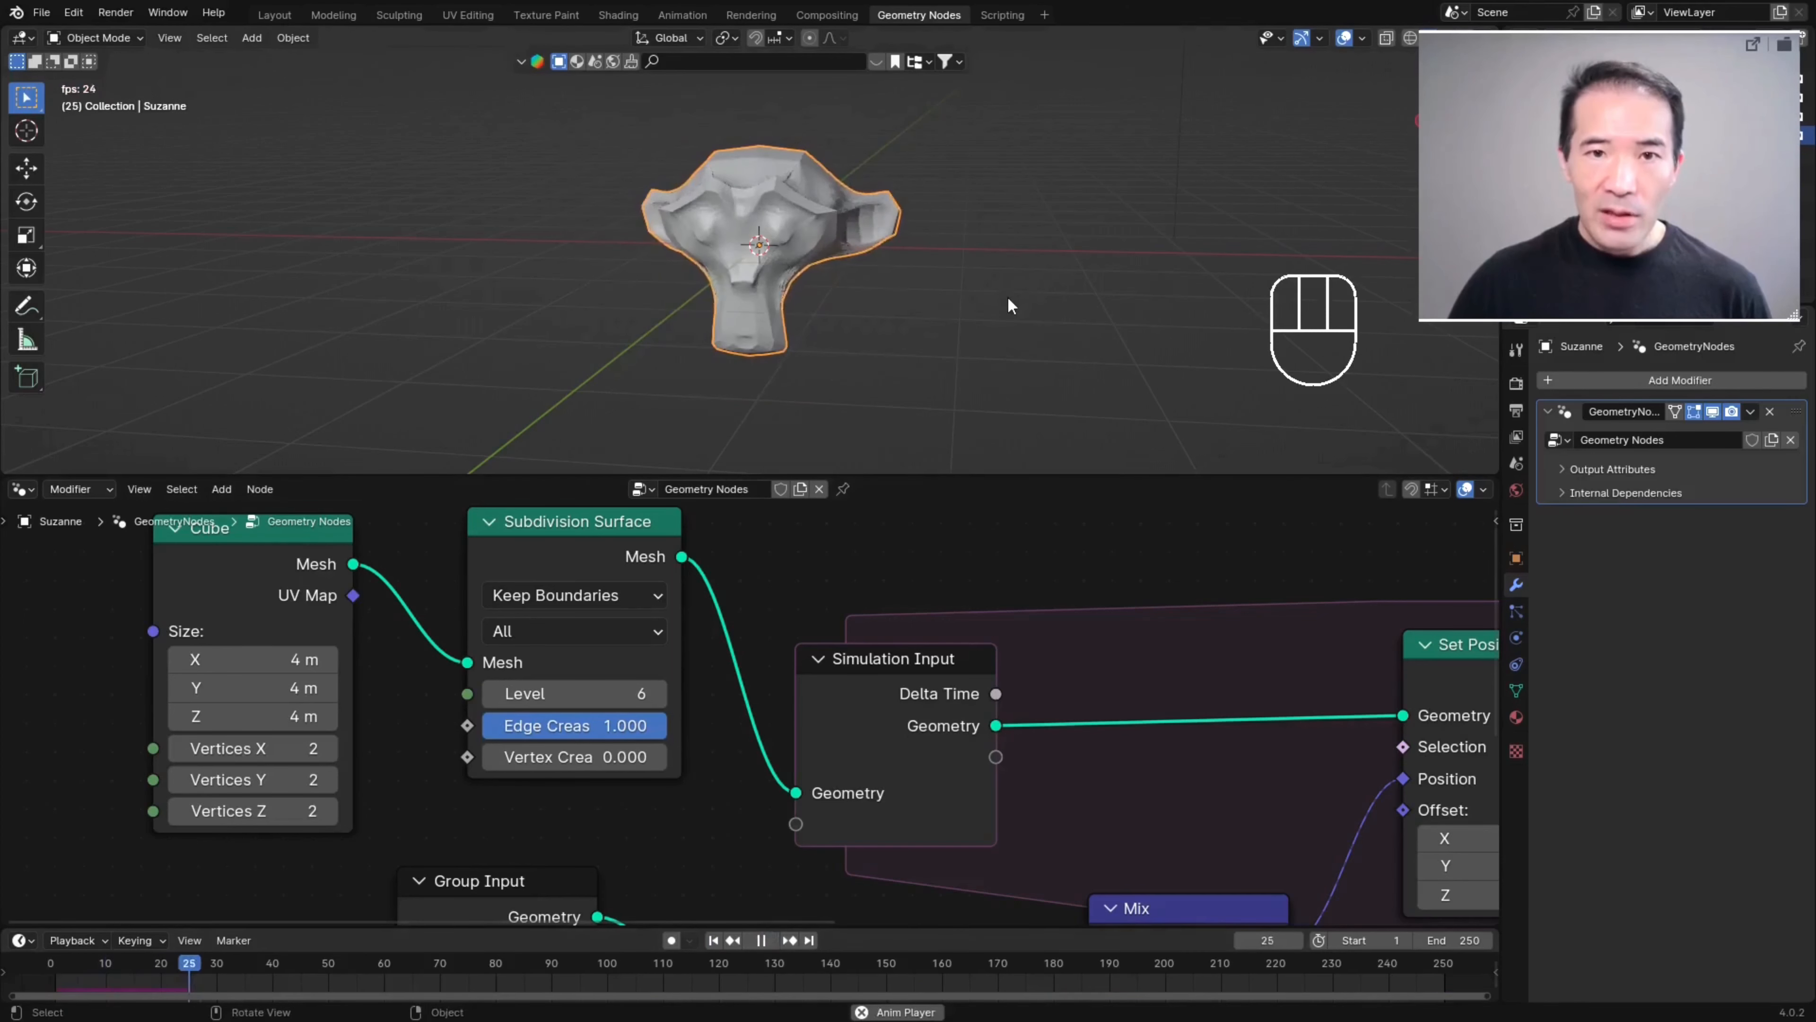
middle_drag(1058, 249, 1012, 254)
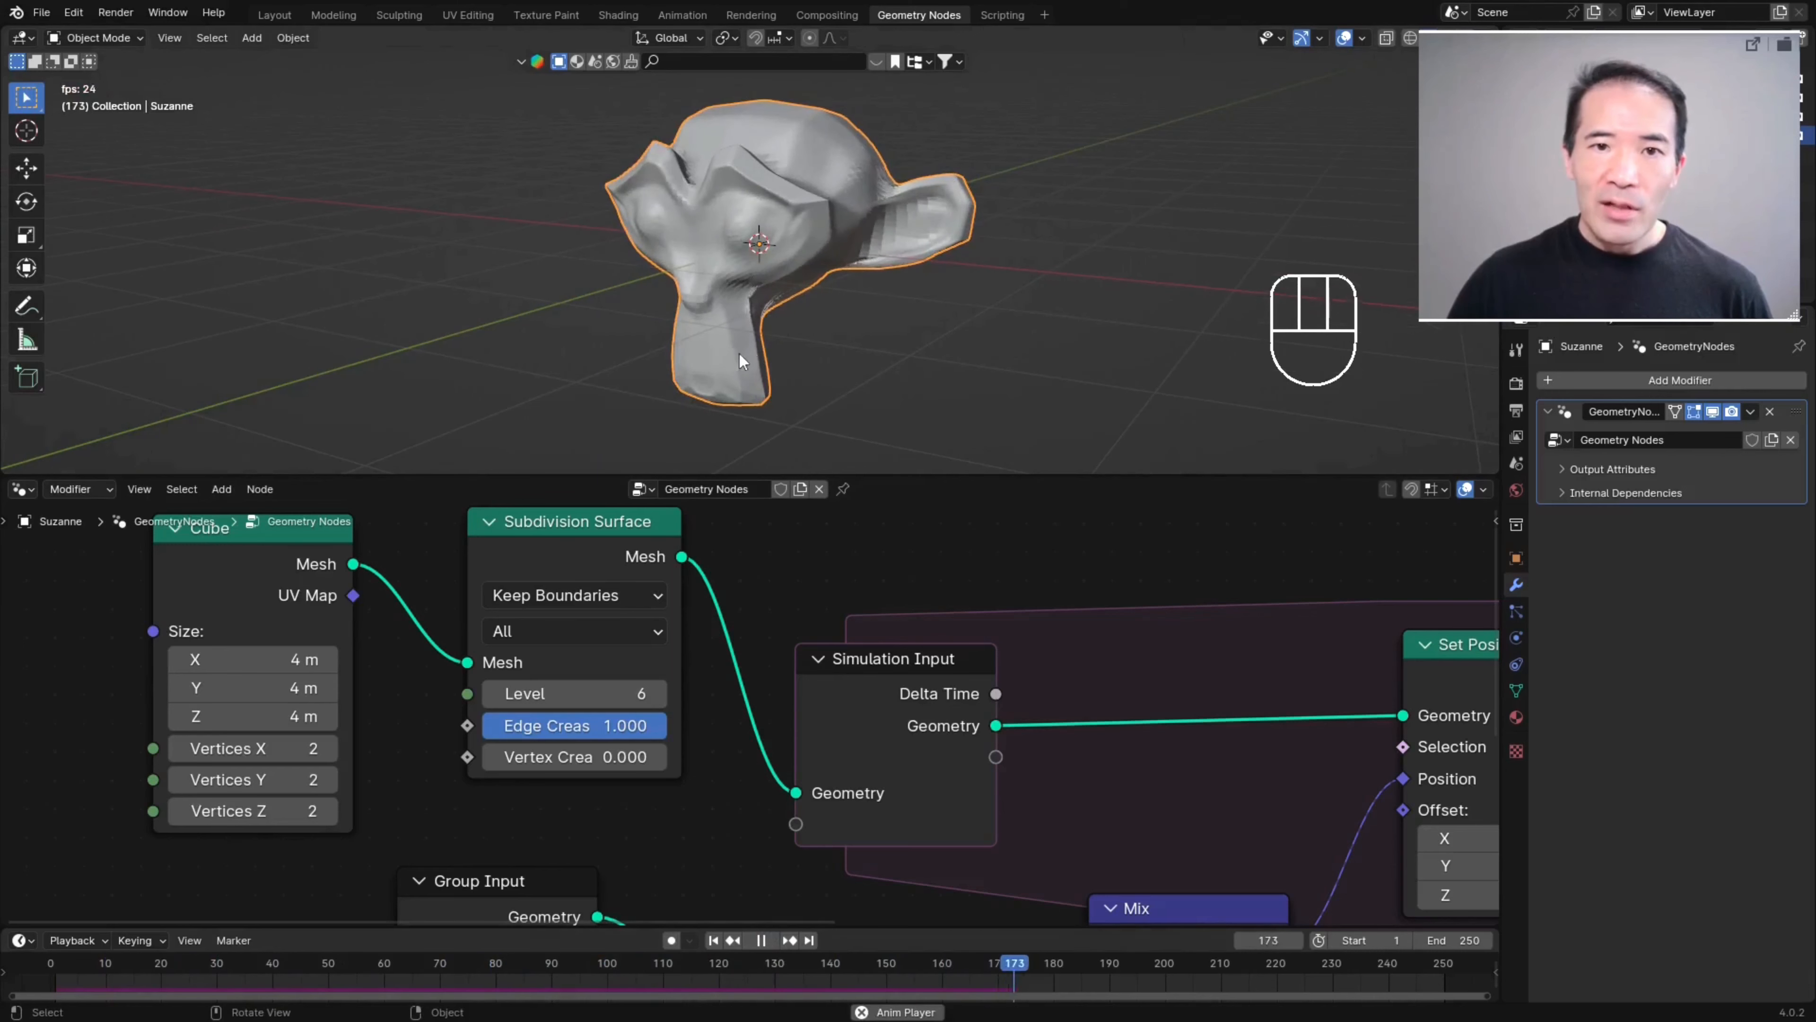
key(space)
- Examine the wrapped monkey mesh at frame 207 up close around the head, brow and ear
middle_drag(916, 304, 963, 326)
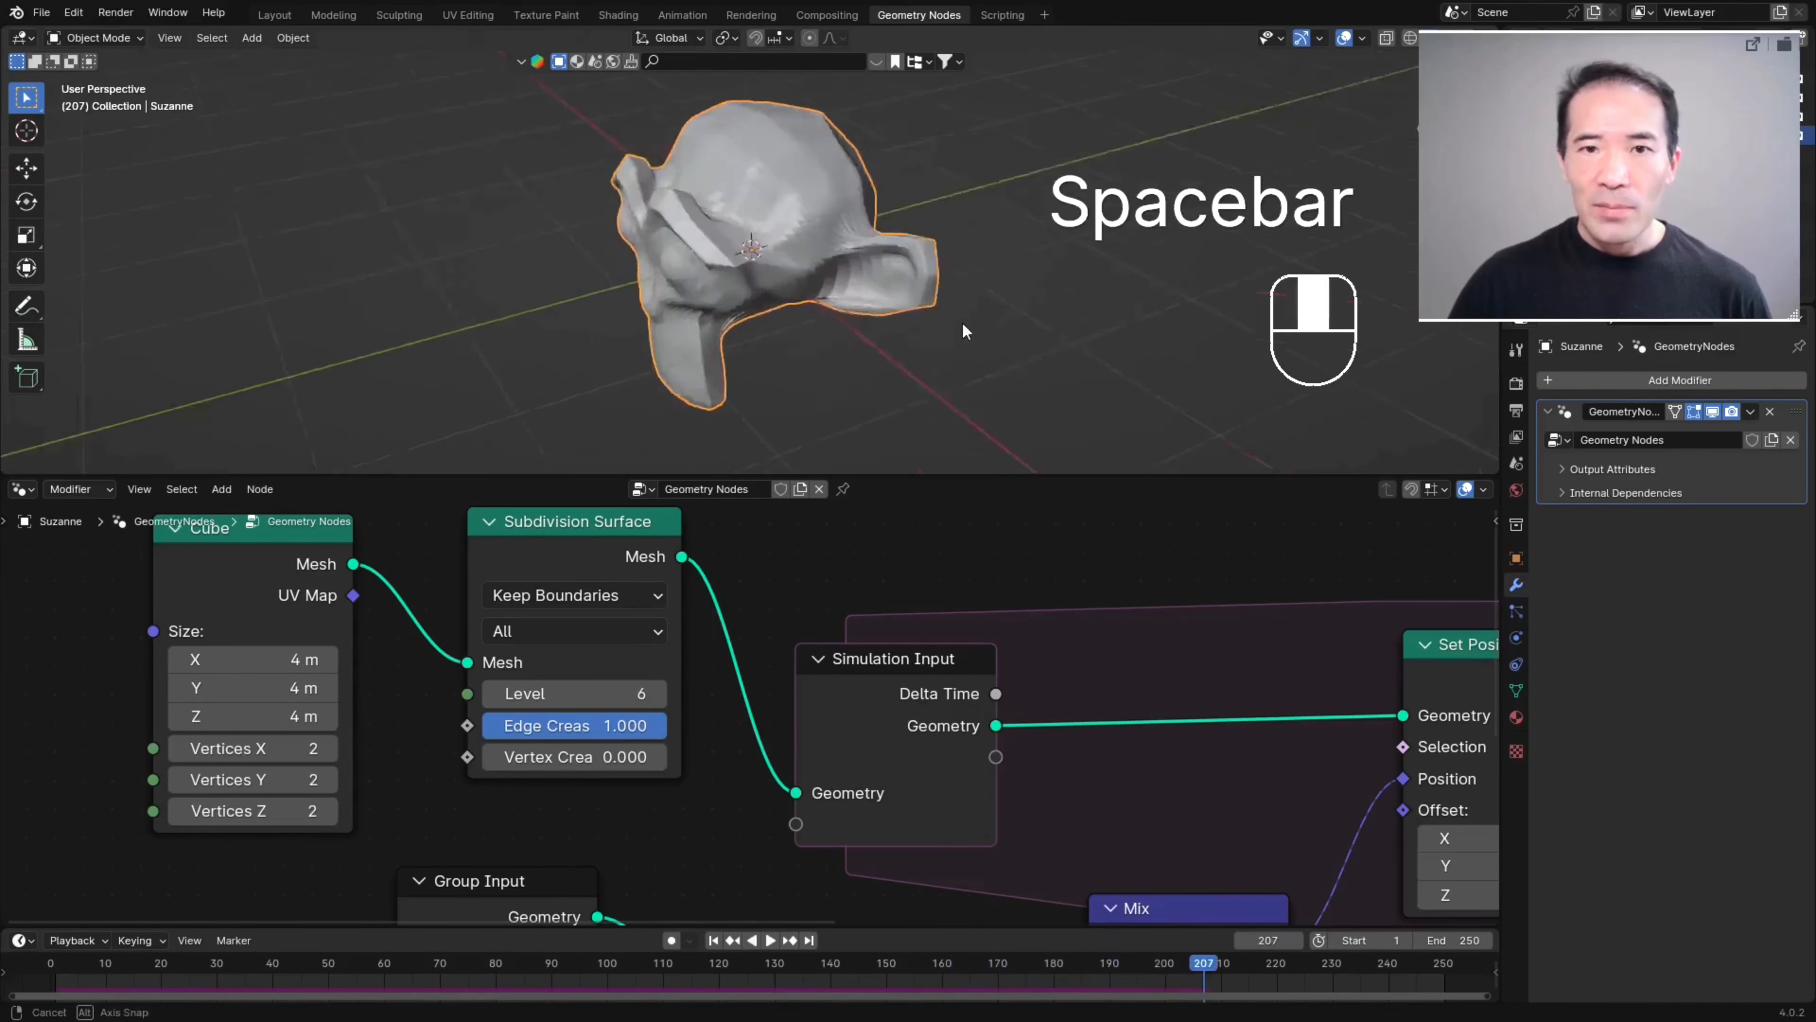
middle_drag(963, 326, 981, 332)
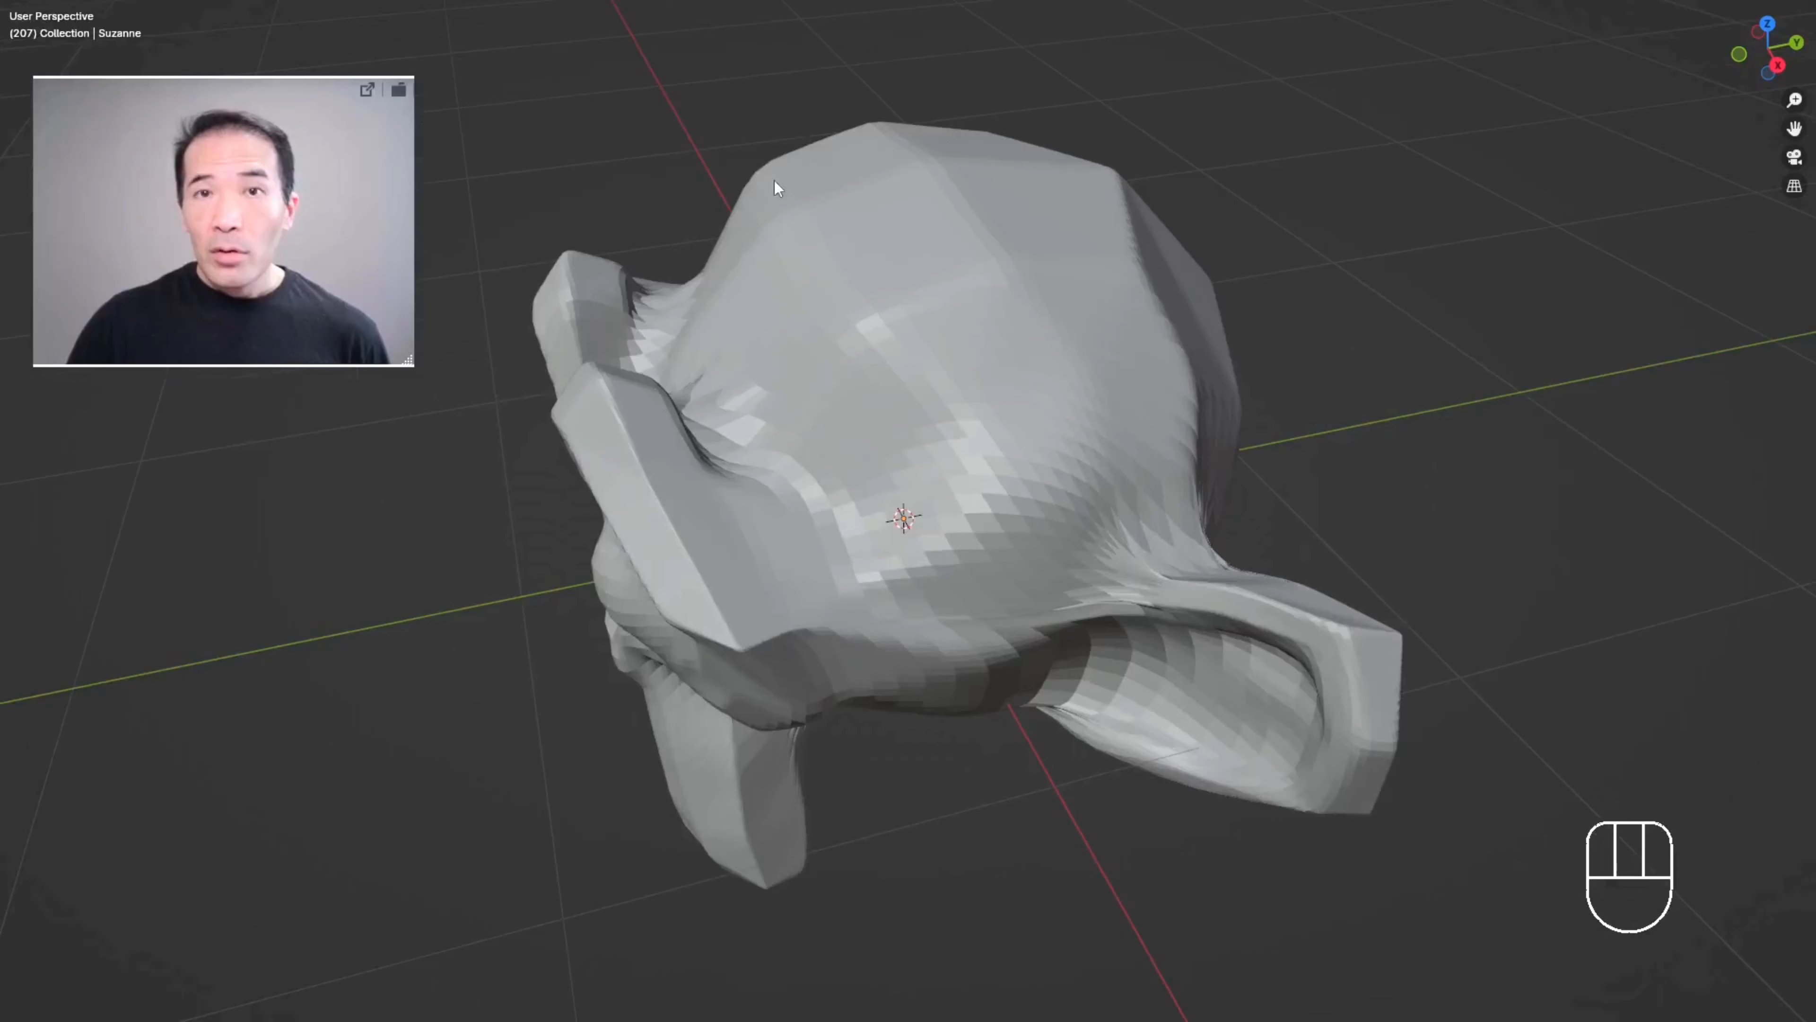
middle_drag(1272, 336, 1195, 361)
middle_drag(1044, 422, 1039, 350)
scroll(1039, 350, up, 4)
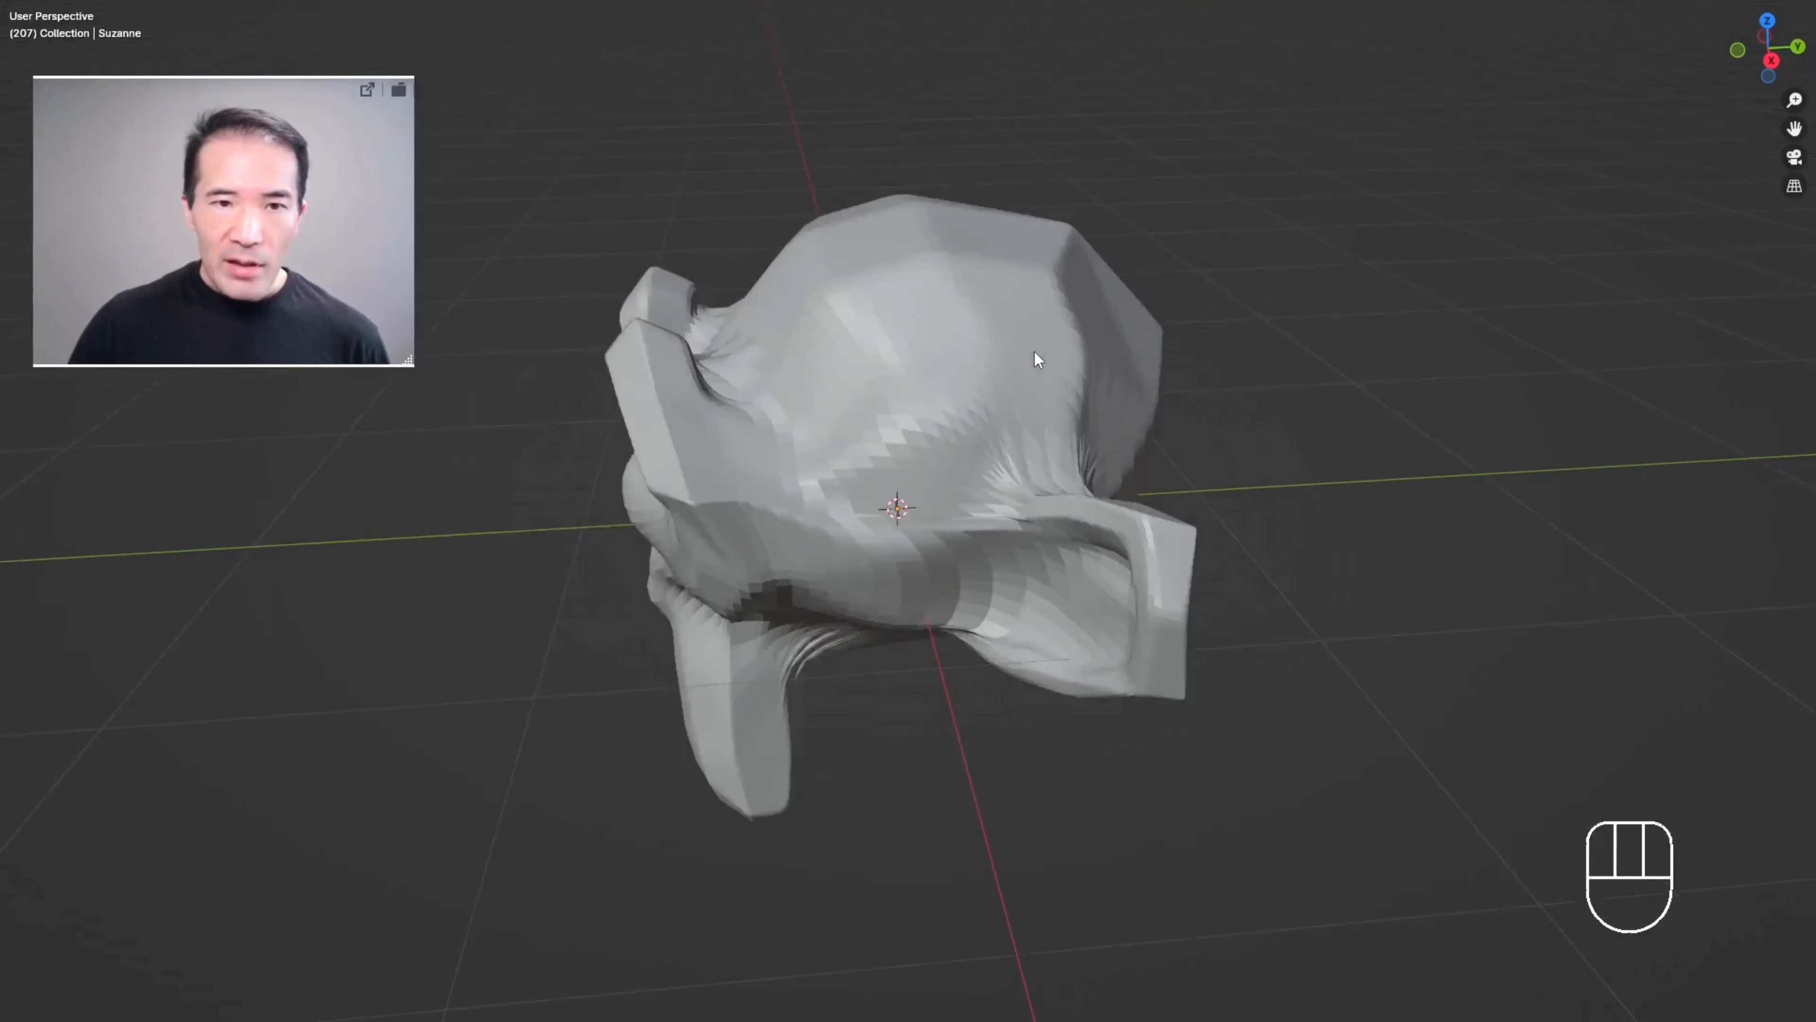
scroll(1035, 354, up, 5)
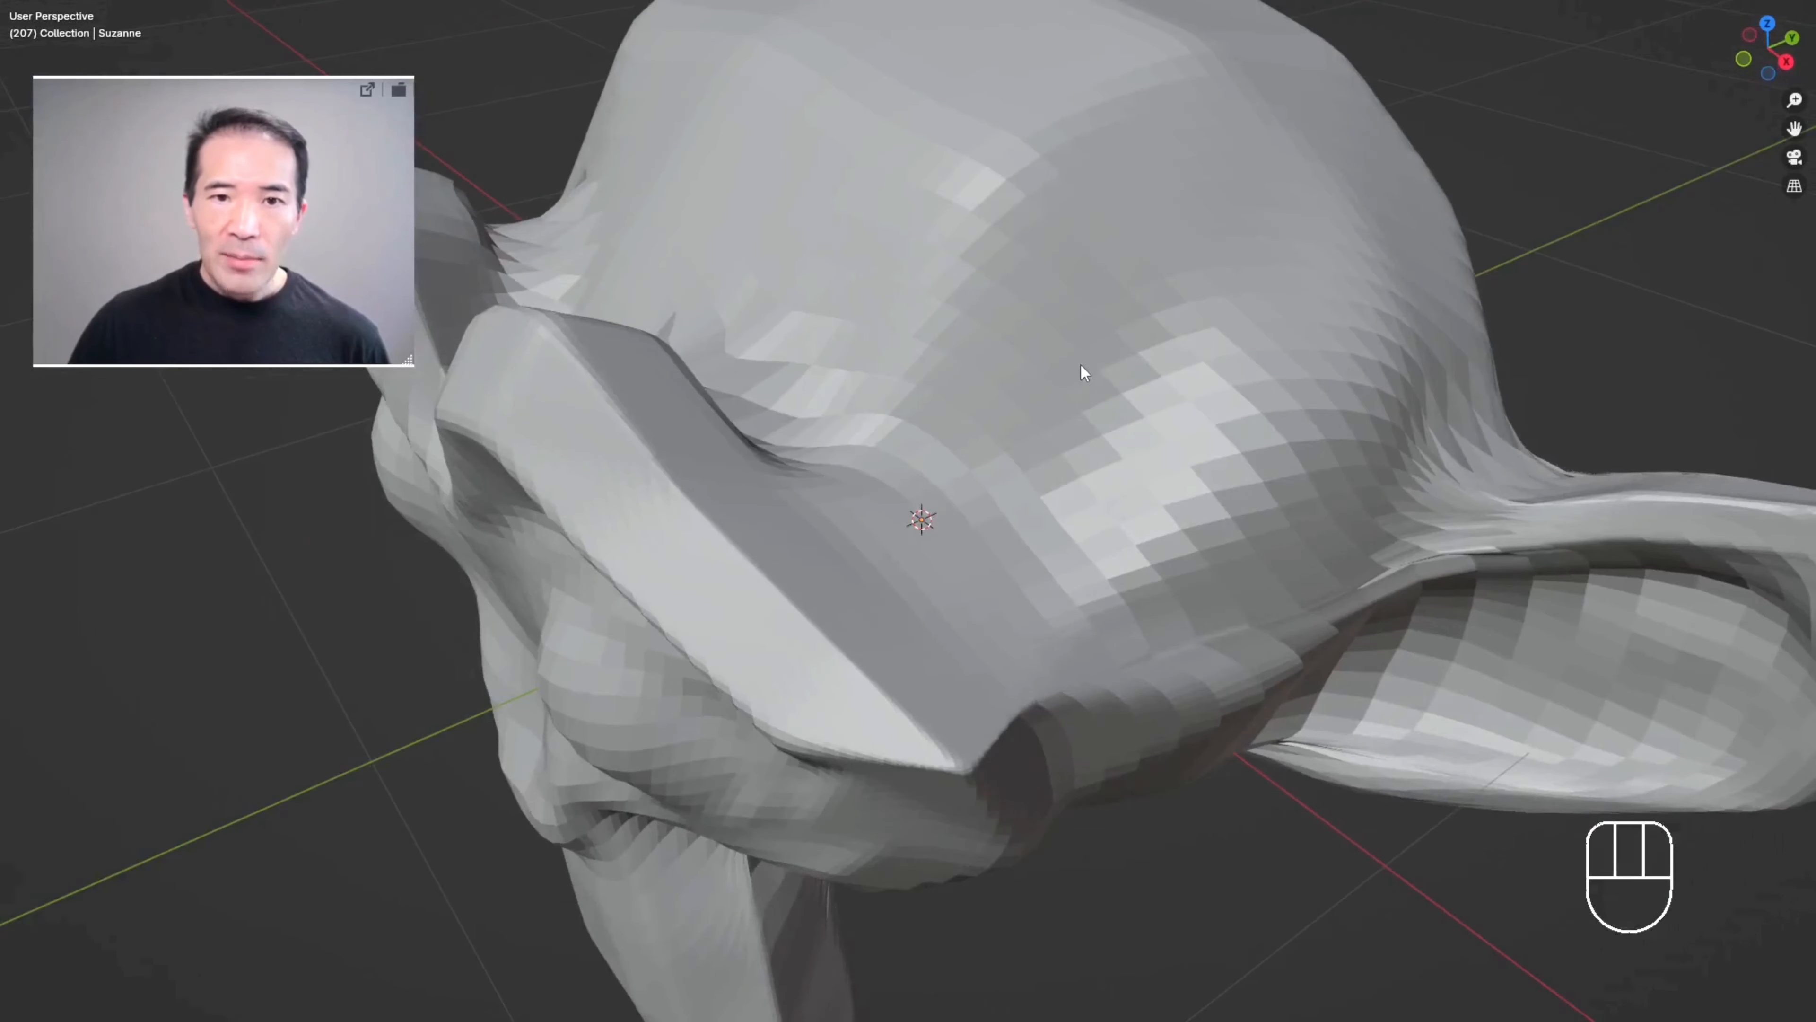
scroll(1086, 368, down, 6)
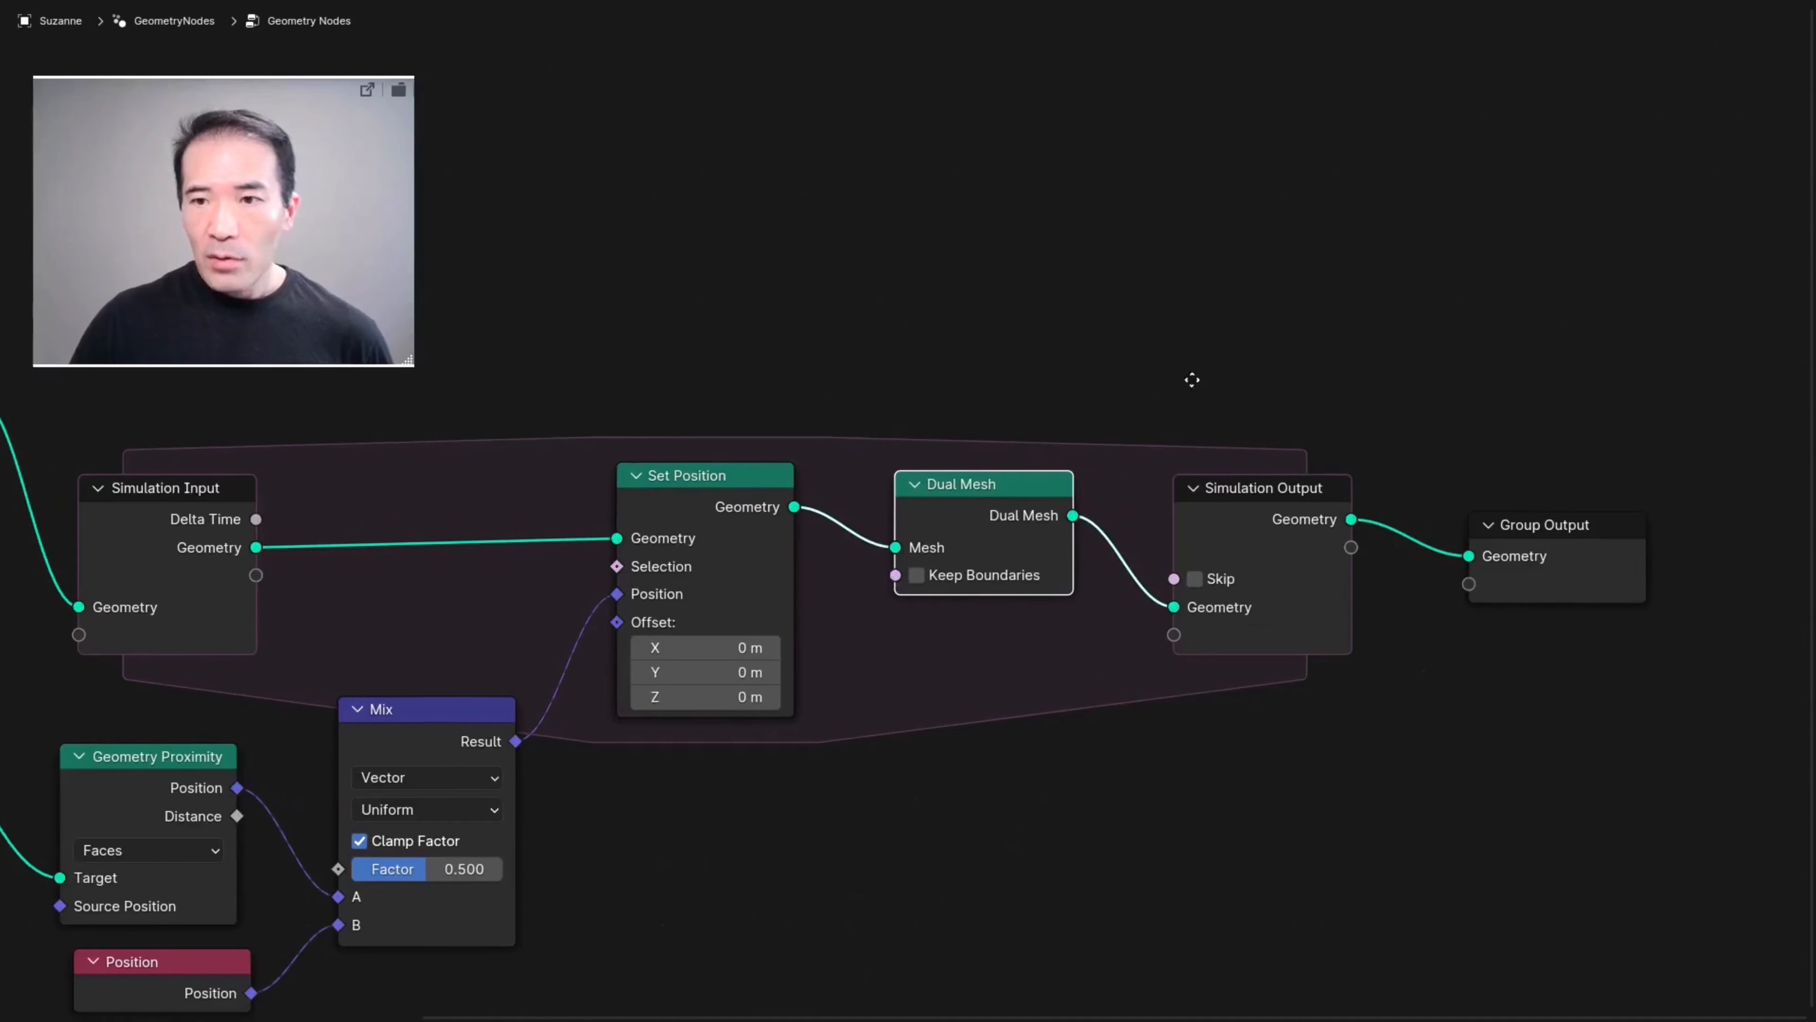
- Add a Set Shade Smooth node between Simulation Output and Group Output
middle_drag(1265, 379, 1192, 380)
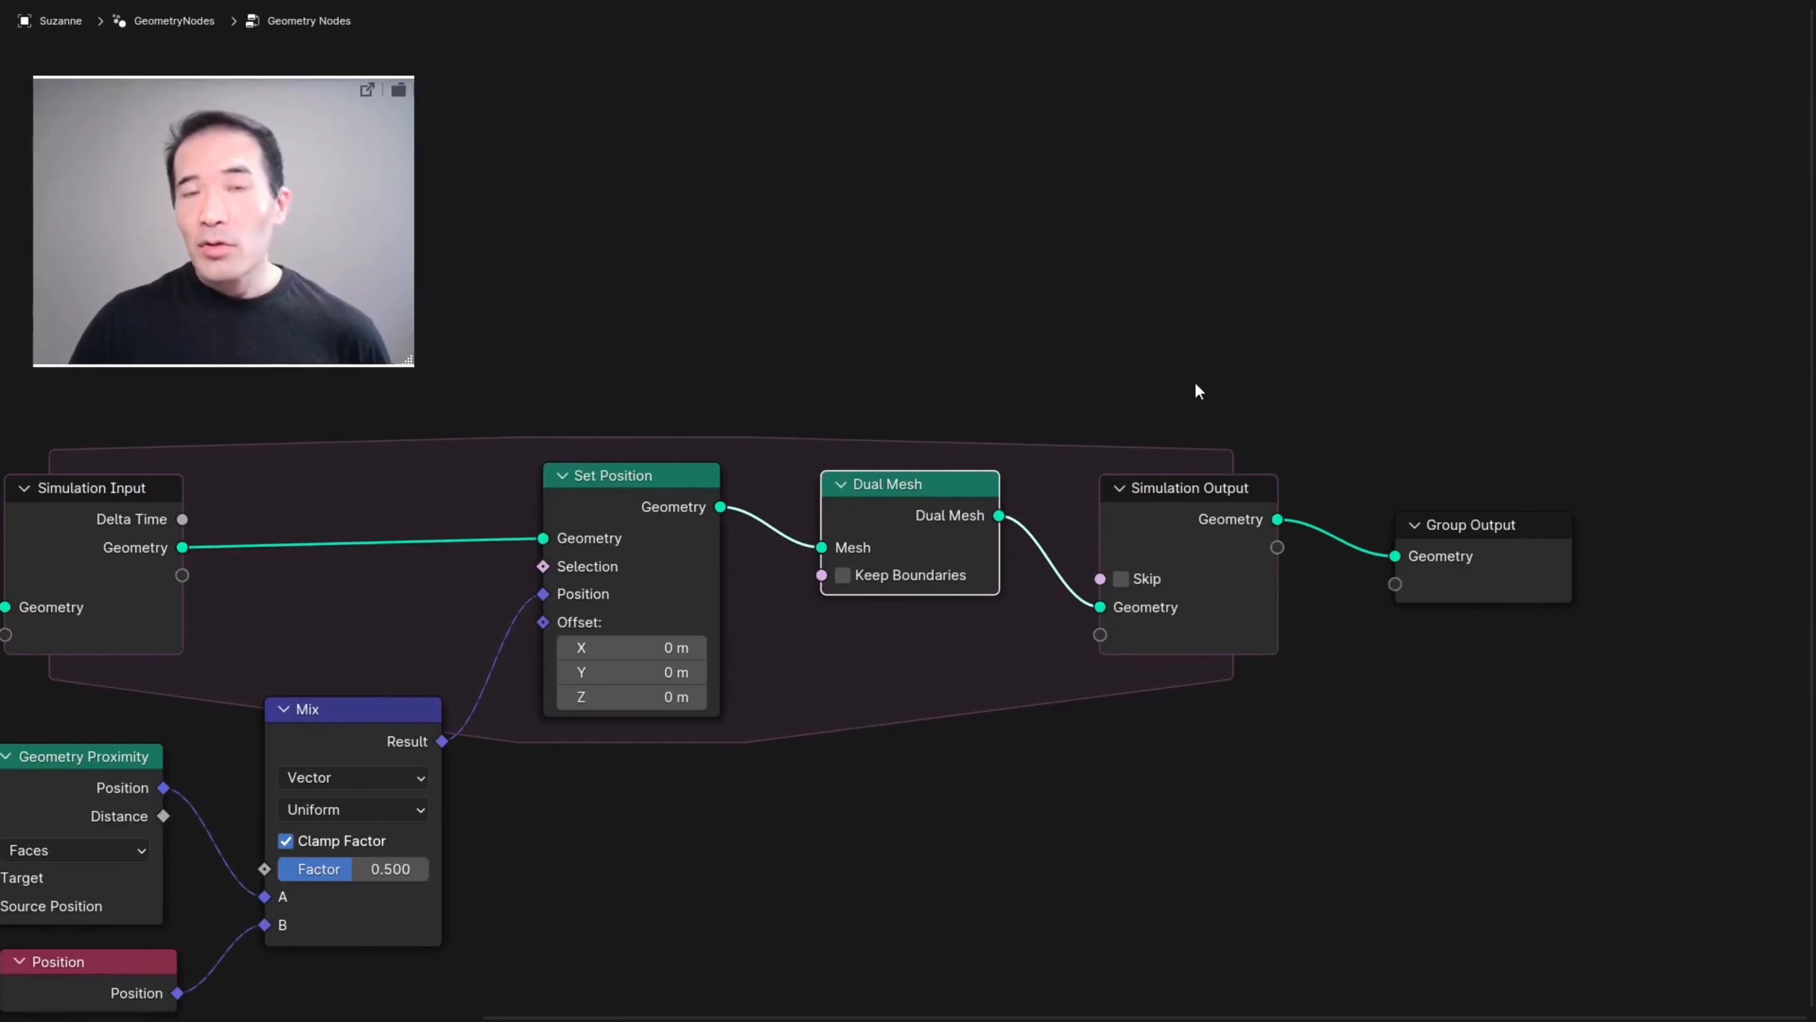
key(shift+a)
click(1158, 369)
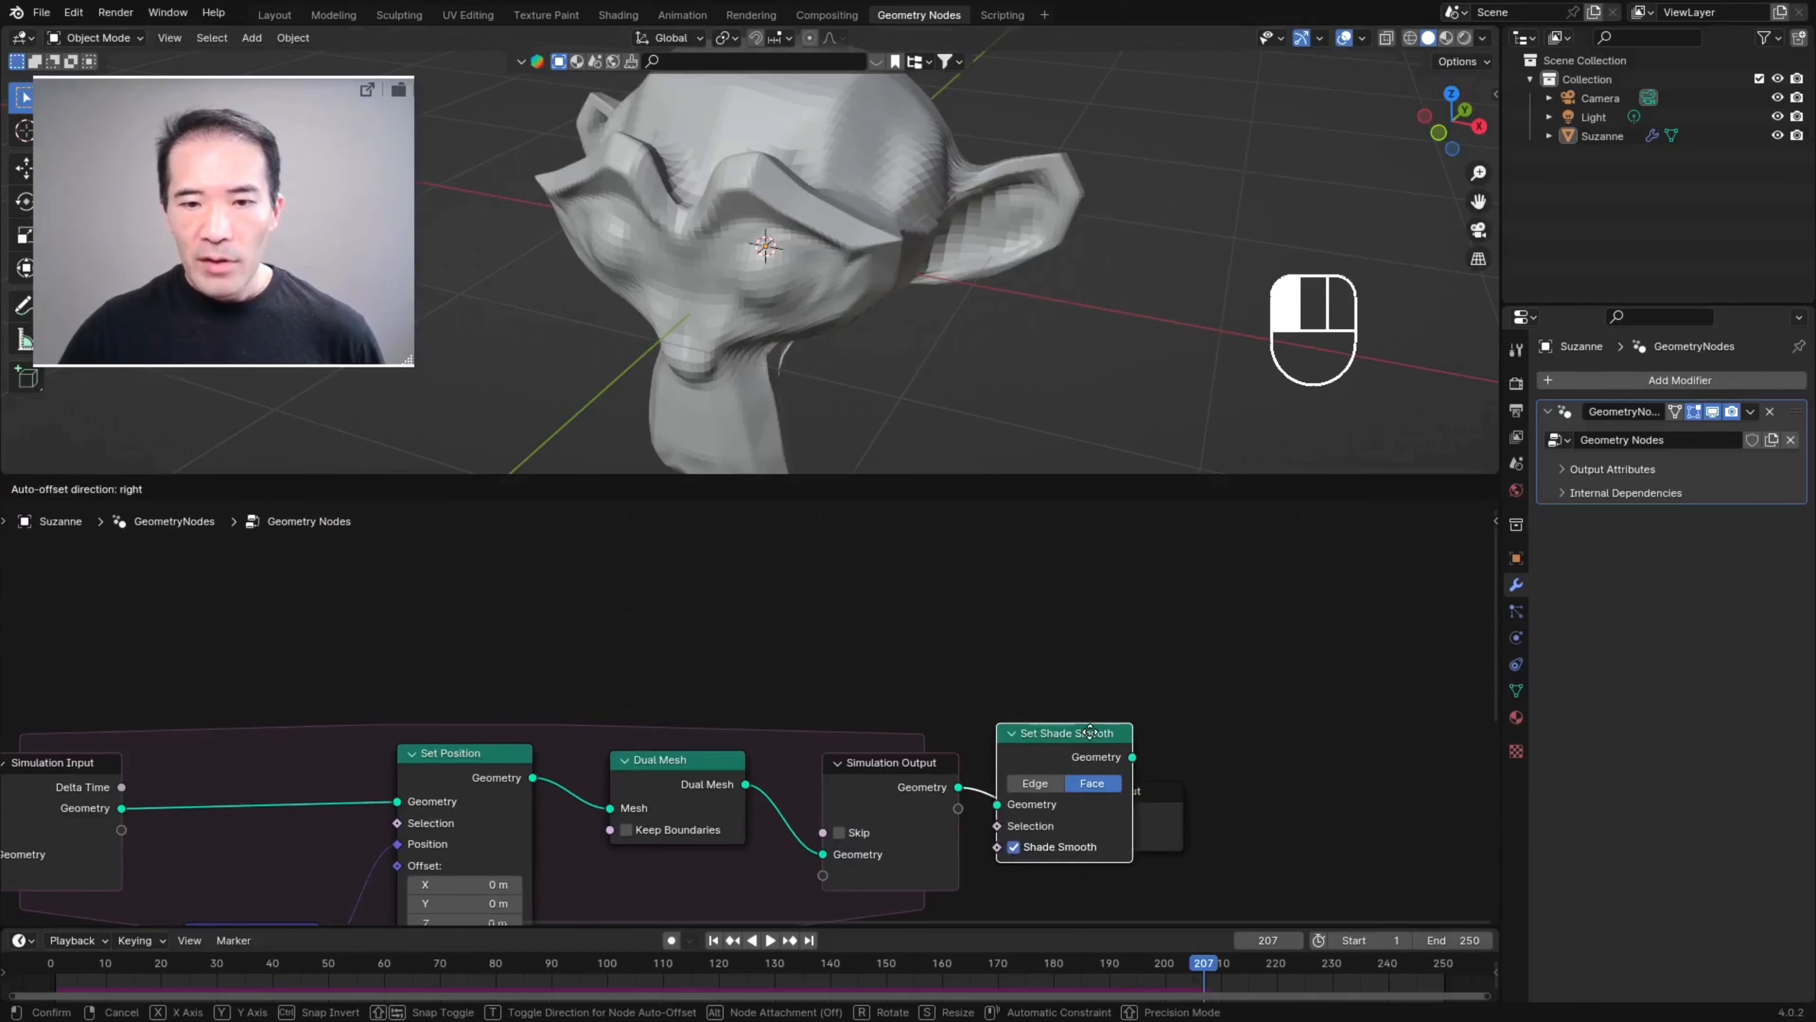
drag(1073, 739, 1101, 748)
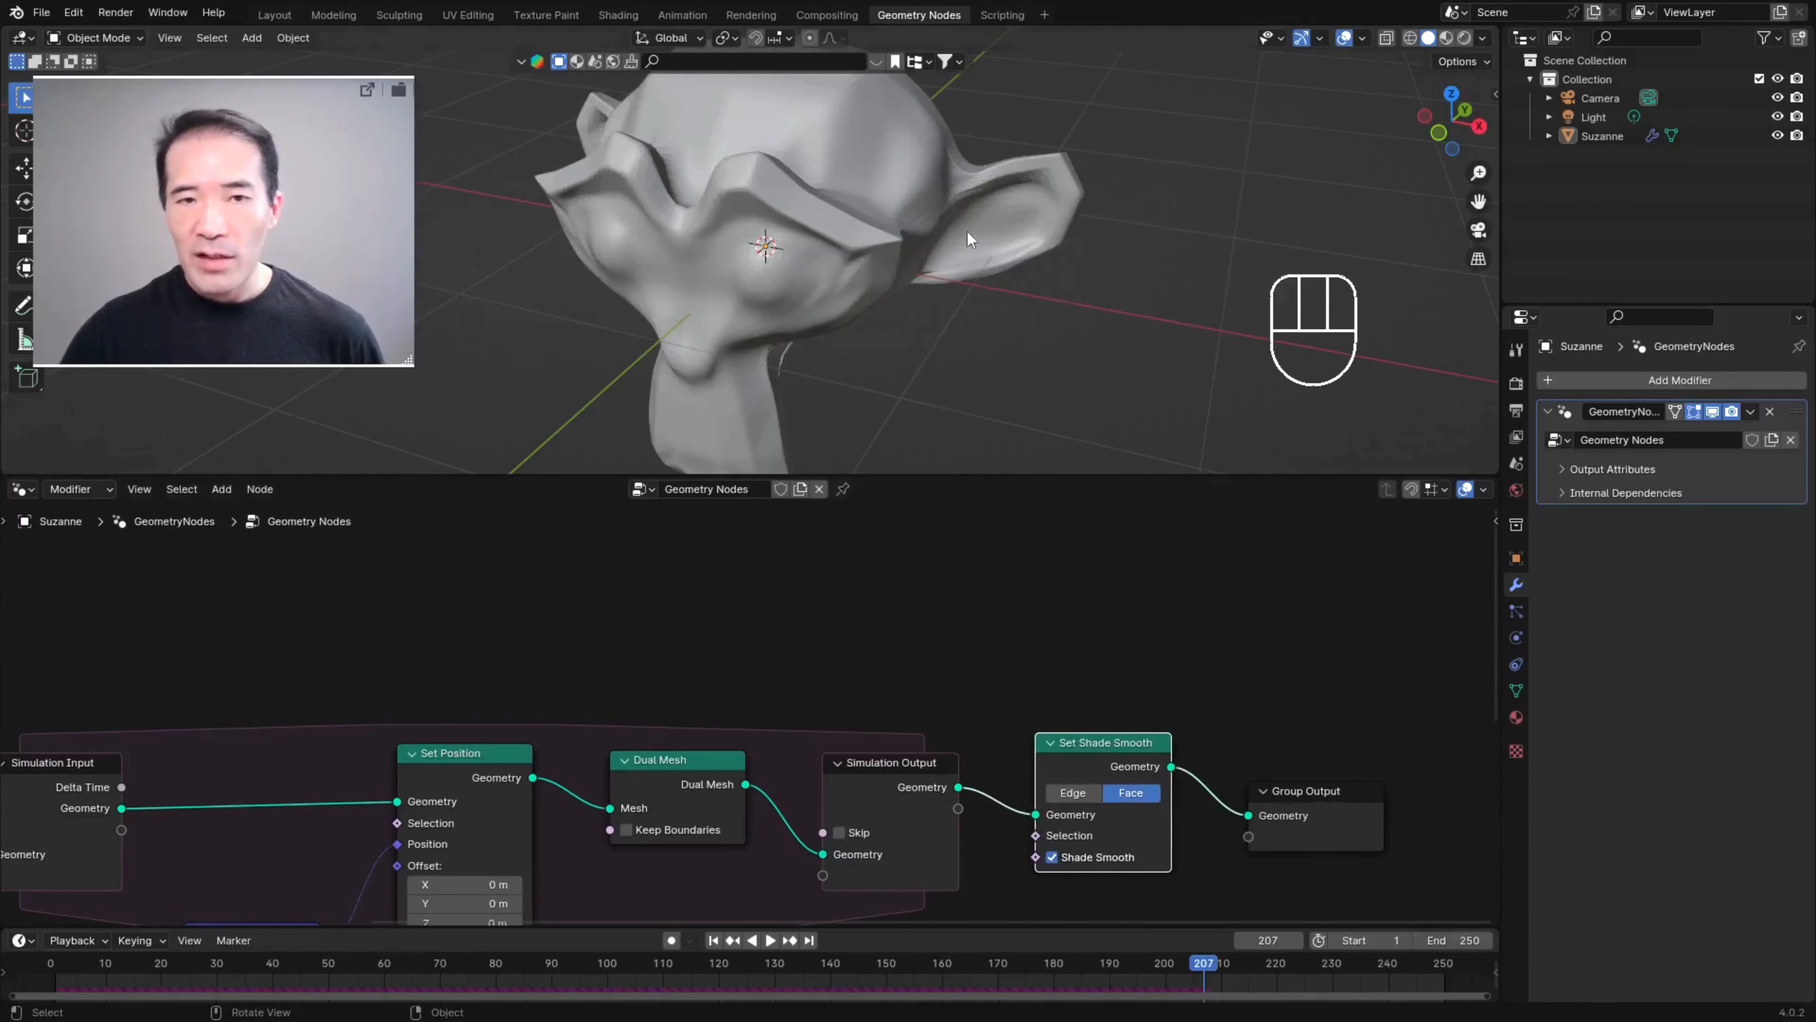
- Examine the smooth-shaded monkey surface up close and from the front
scroll(958, 287, up, 5)
scroll(840, 298, up, 3)
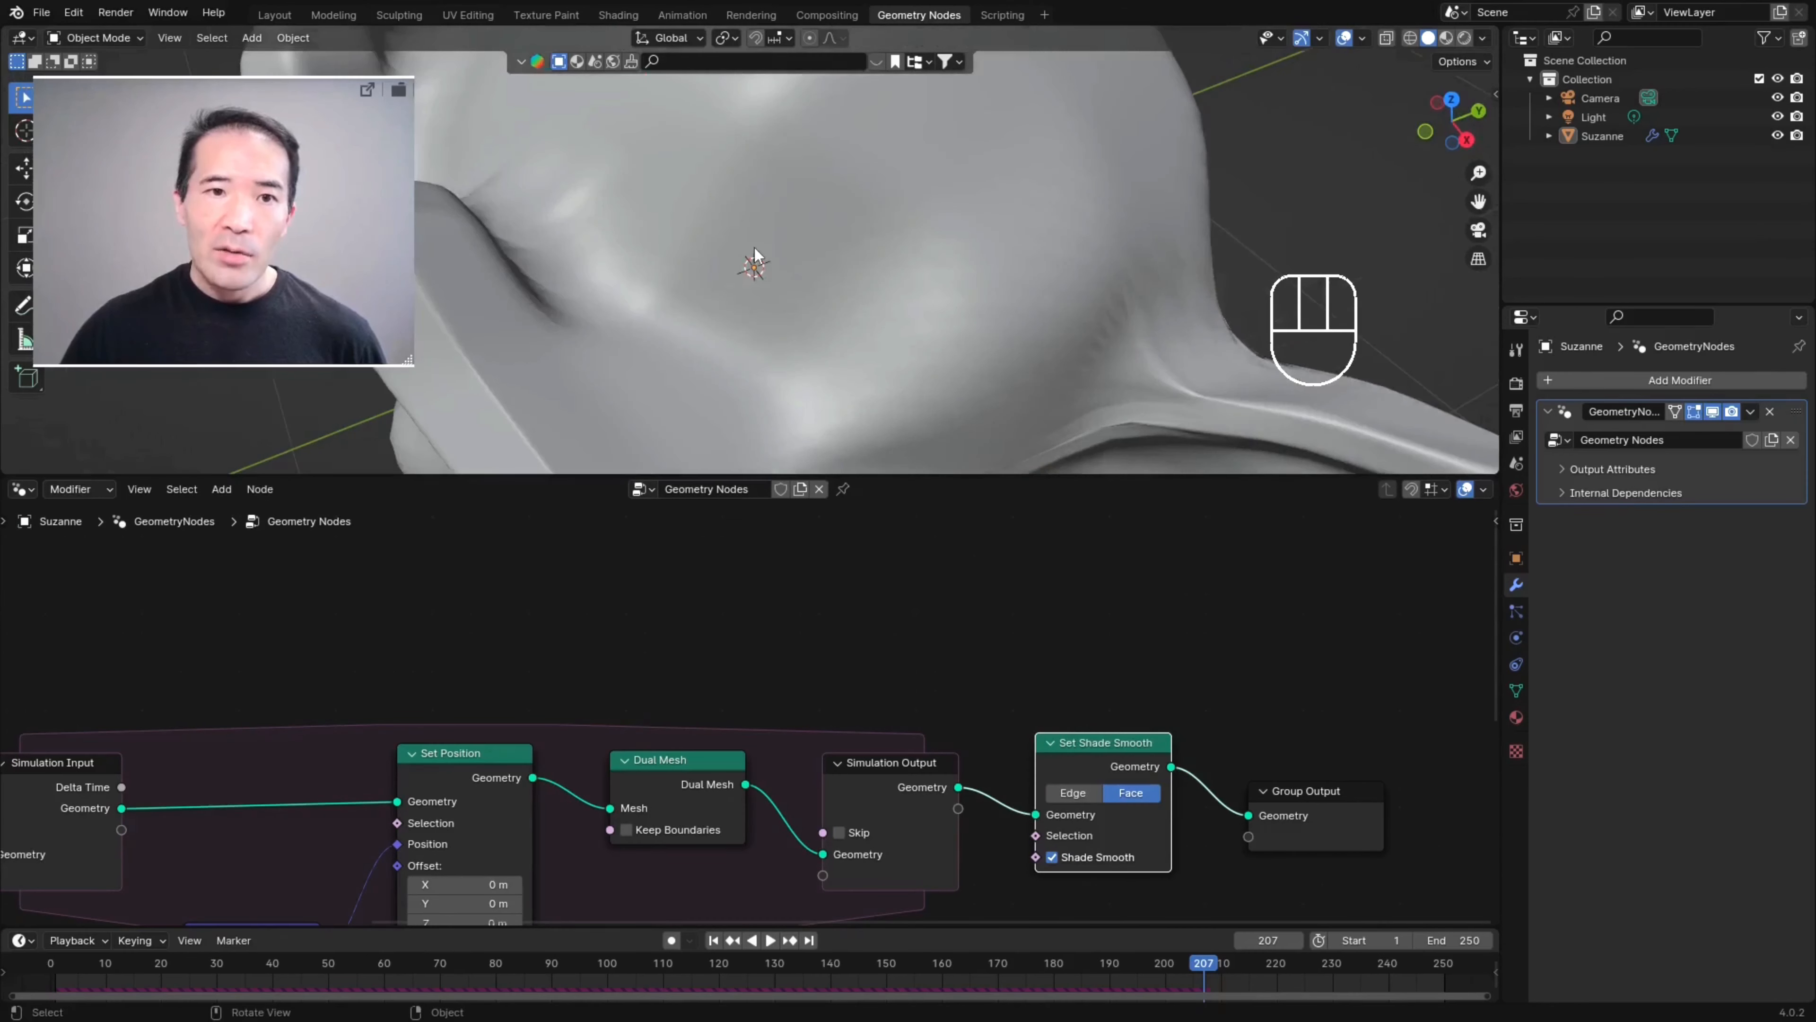
middle_drag(928, 271, 911, 247)
middle_drag(778, 243, 799, 170)
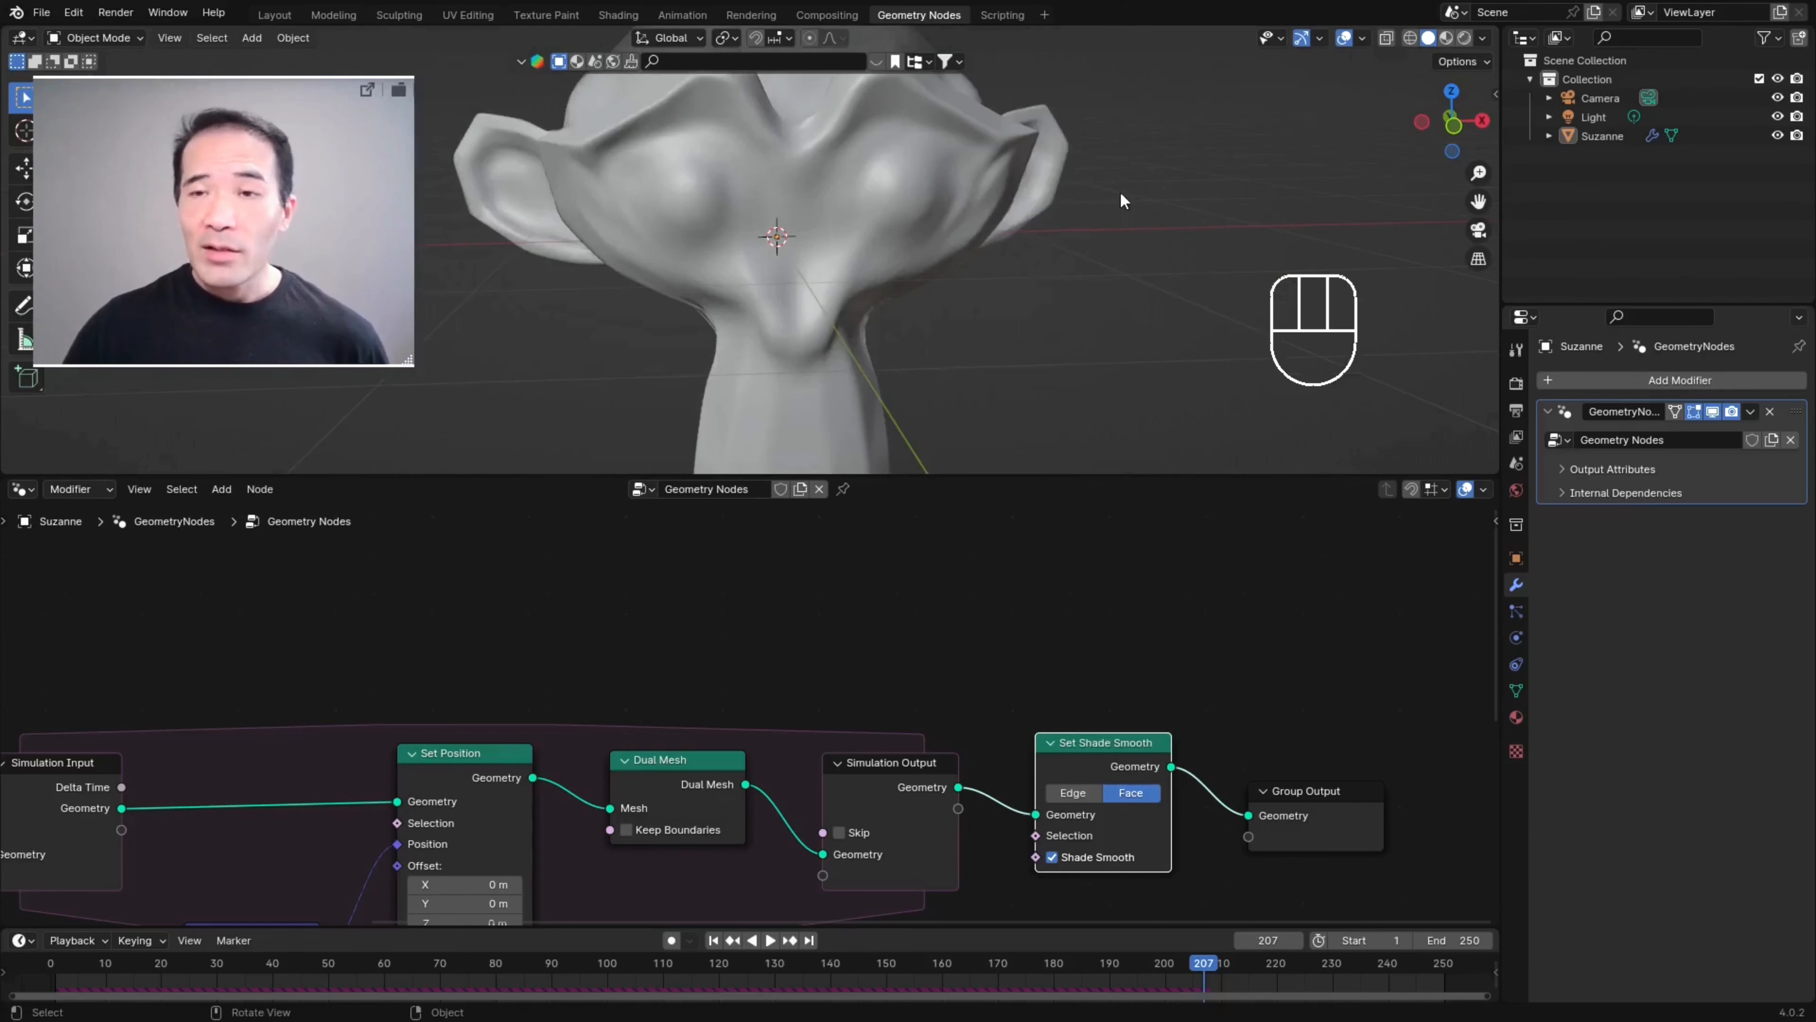
- Switch the viewport to Material Preview shading and insert a Set Material node between Set Shade Smooth and Group Output
click(1446, 38)
key(ctrl+alt+space)
scroll(1251, 608, up, 6)
key(shift+a)
text(set m)
key(Return)
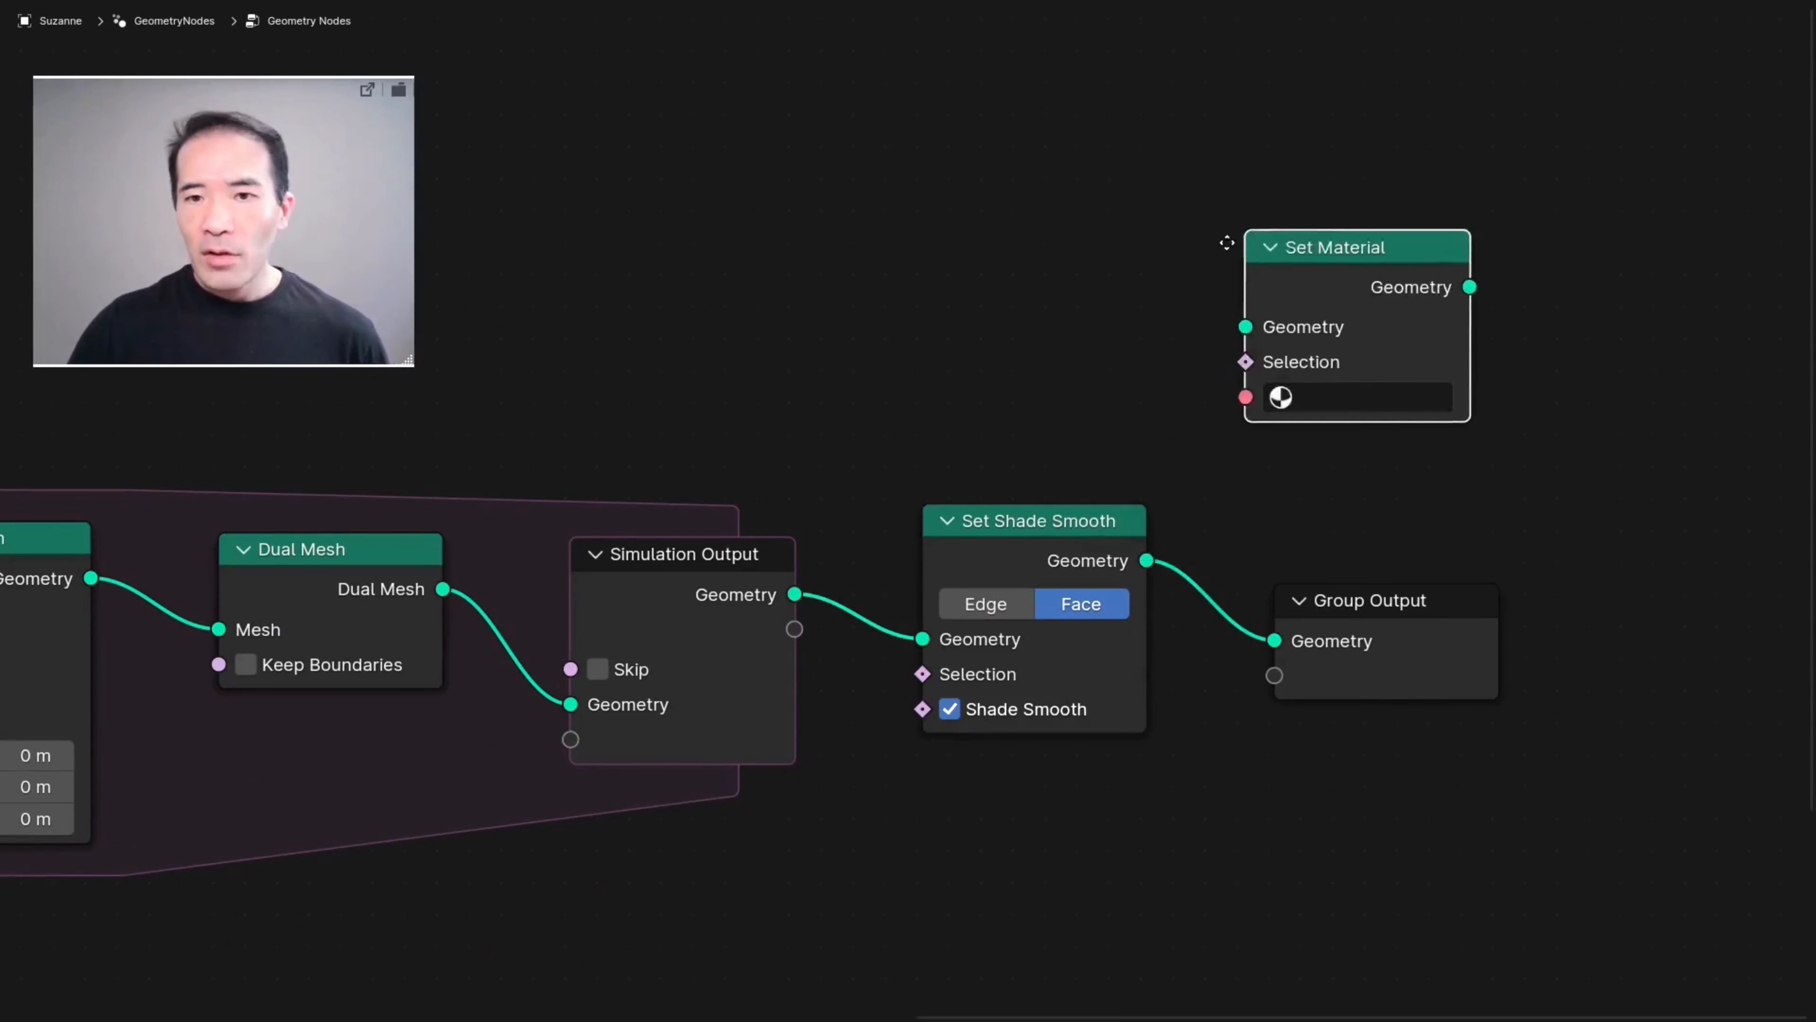
click(1274, 508)
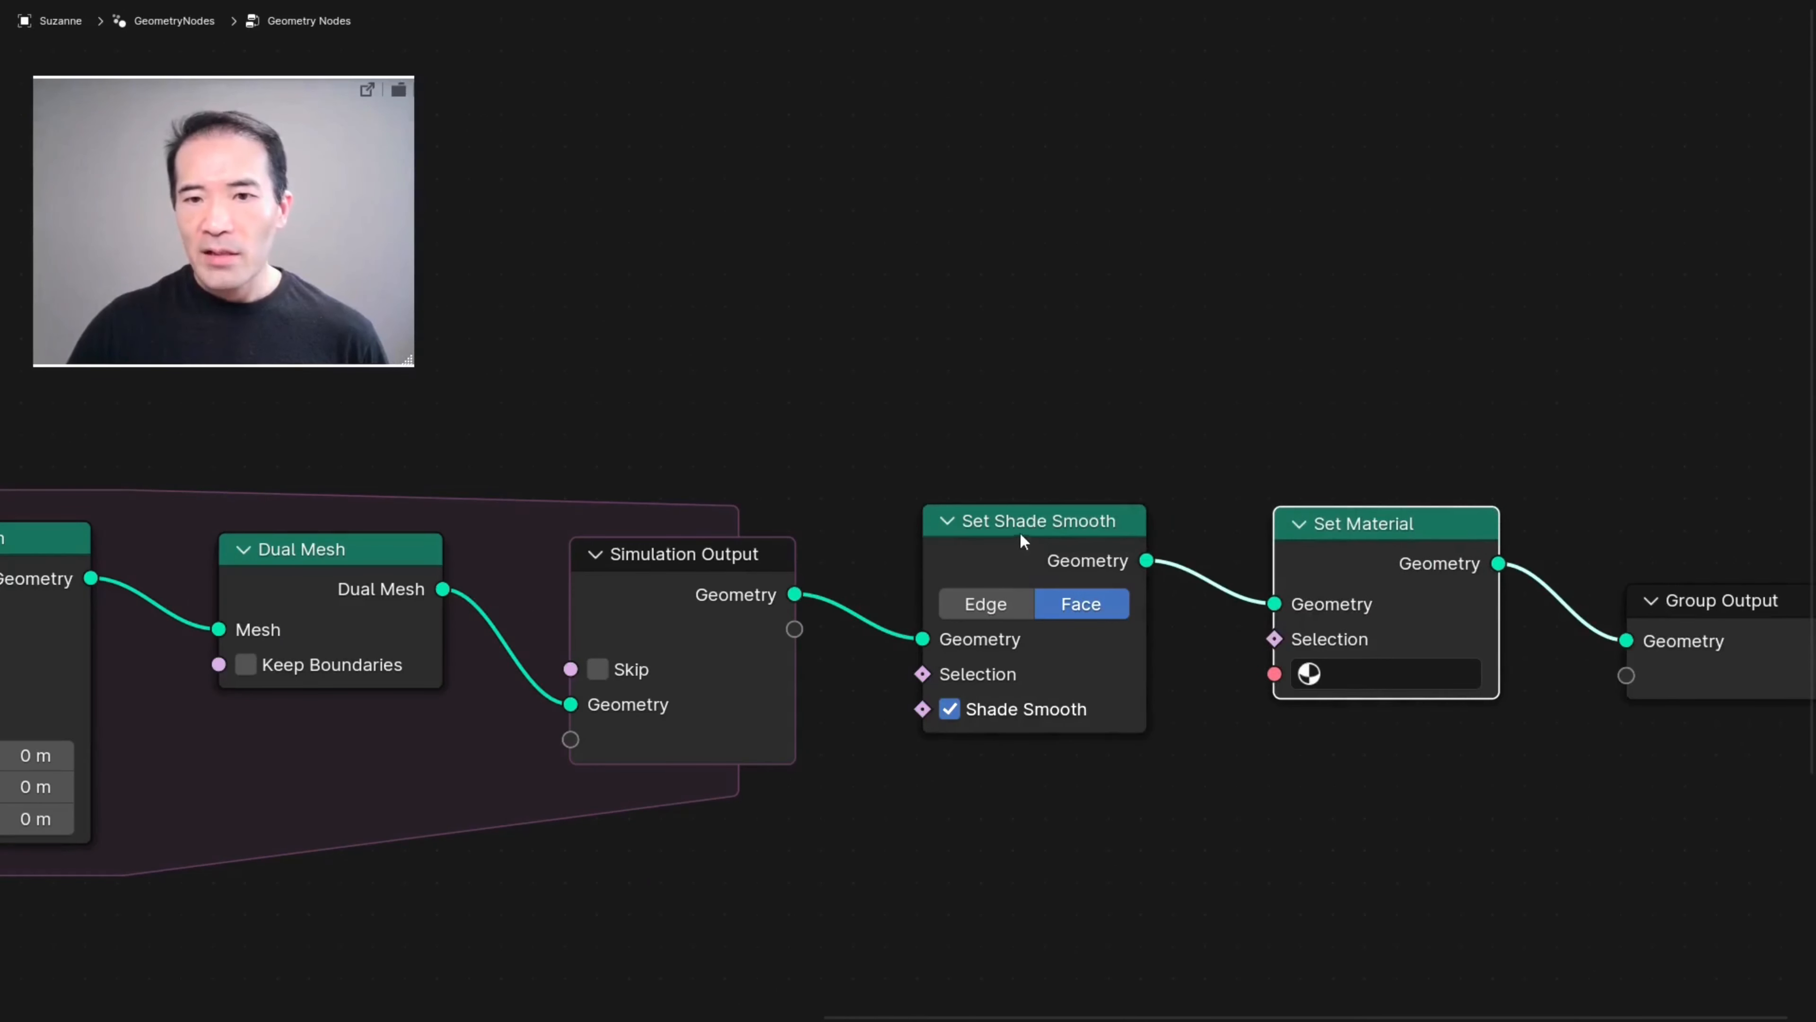
- Choose the existing material named Material in the Set Material node
key(ctrl+alt+space)
click(1096, 810)
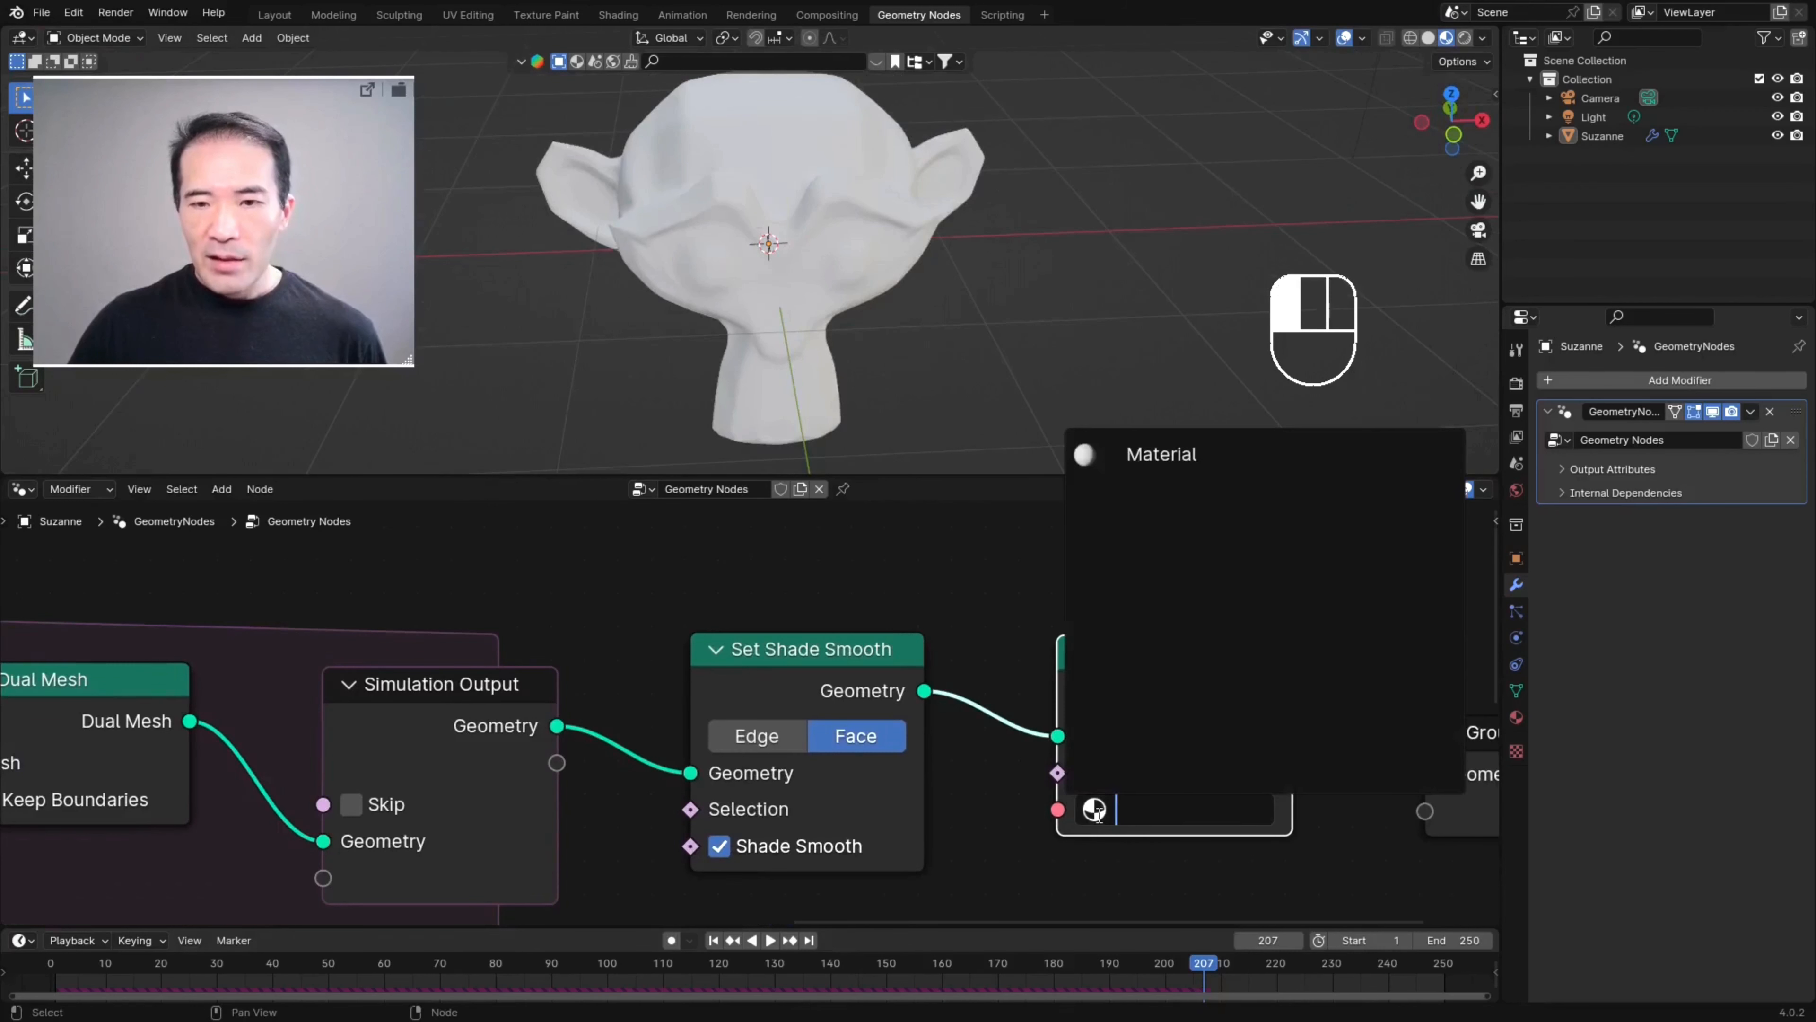
click(1118, 455)
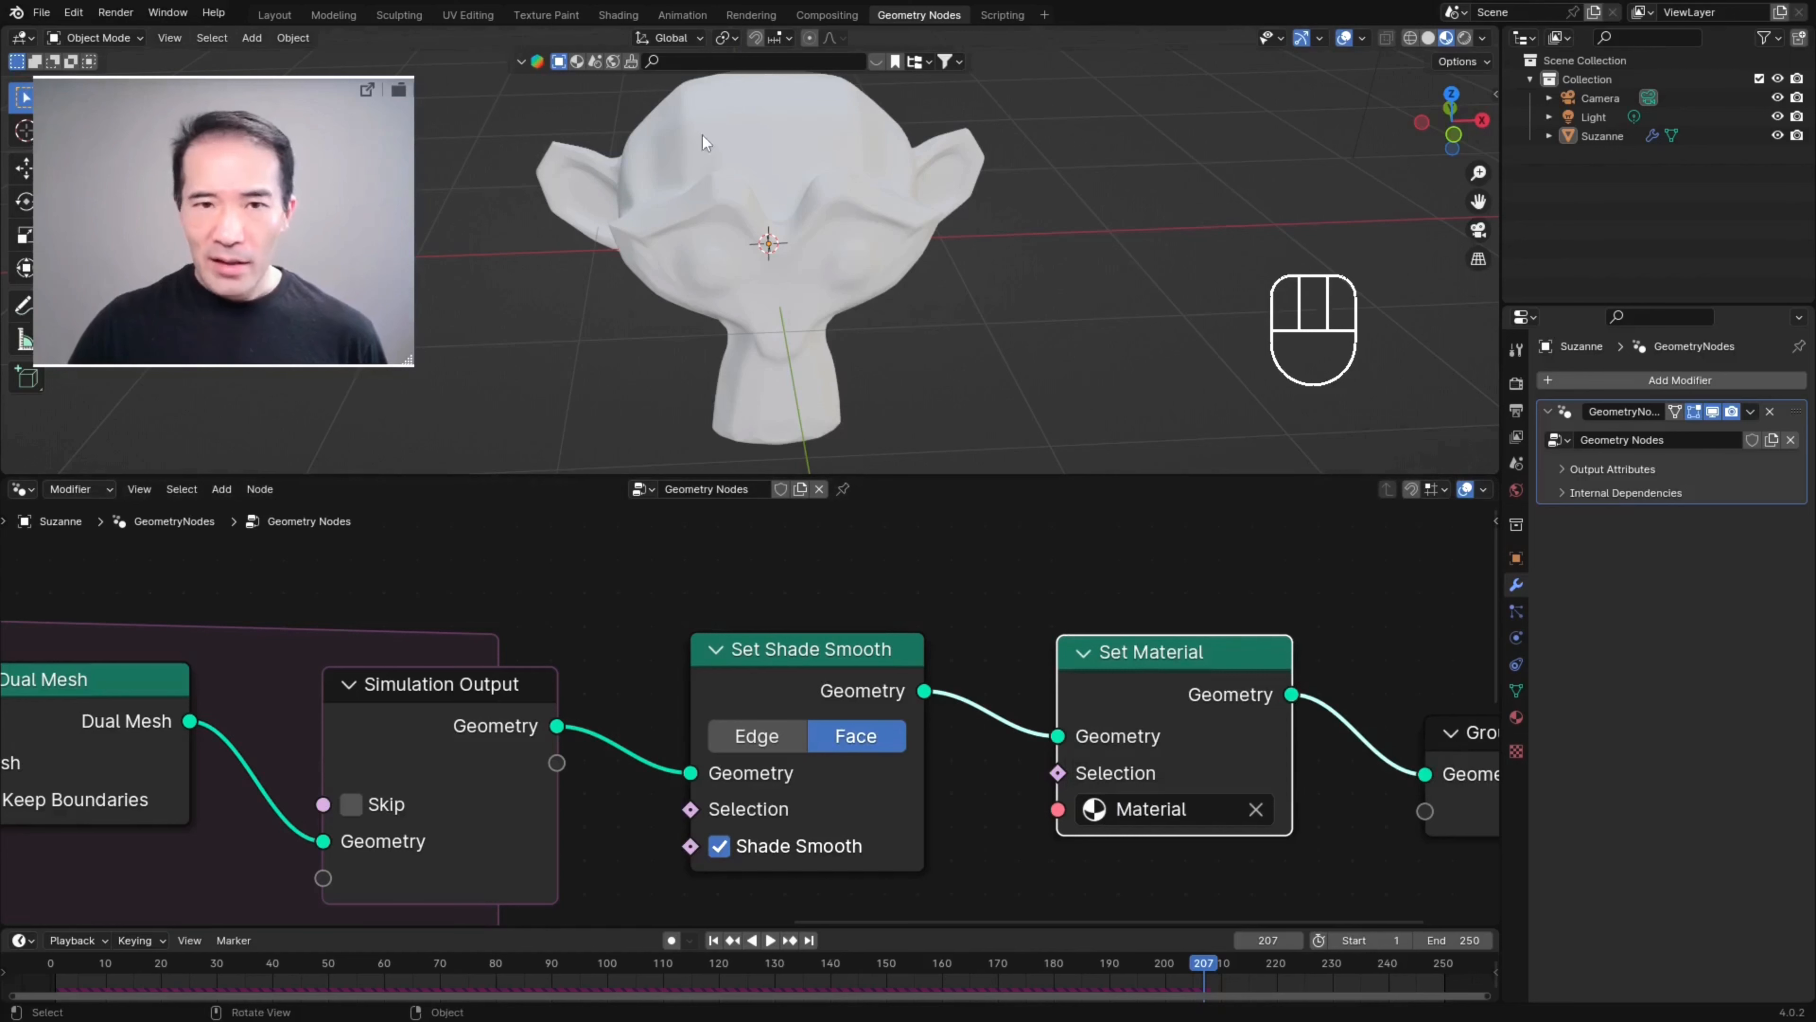
- Select the monkey and link the existing material named Material to the object in its material properties
click(851, 173)
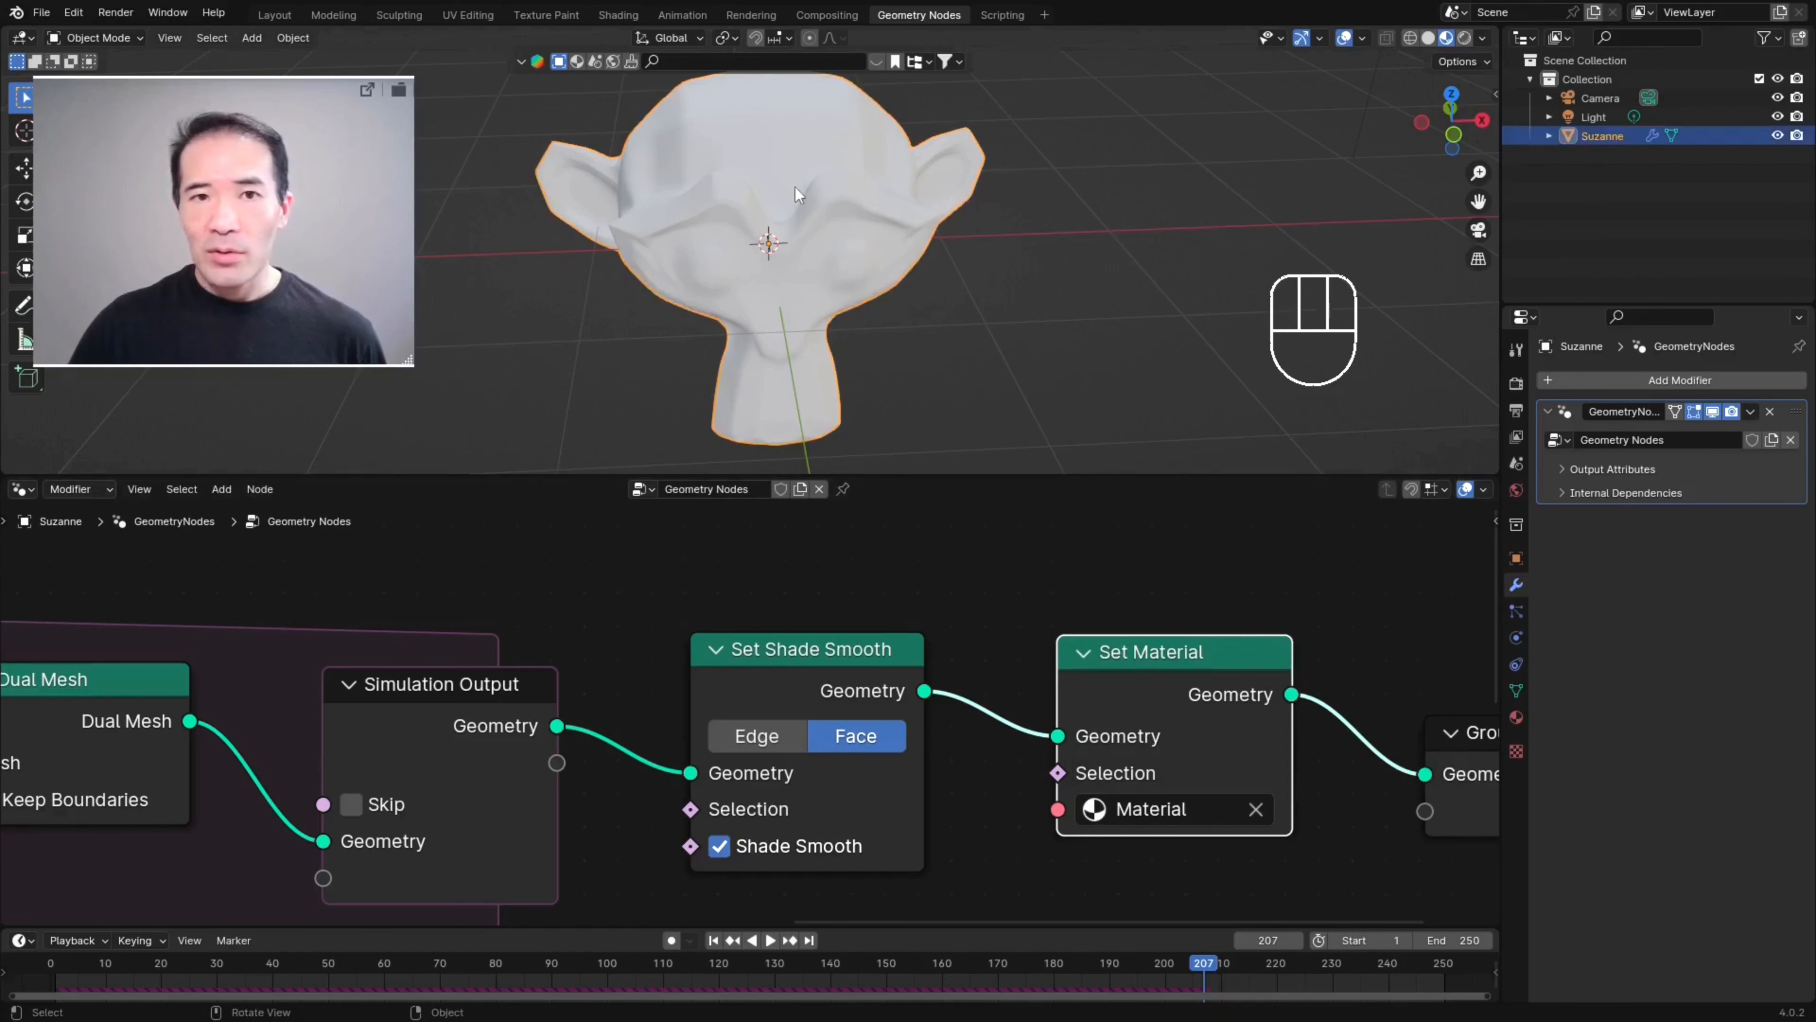
click(1516, 718)
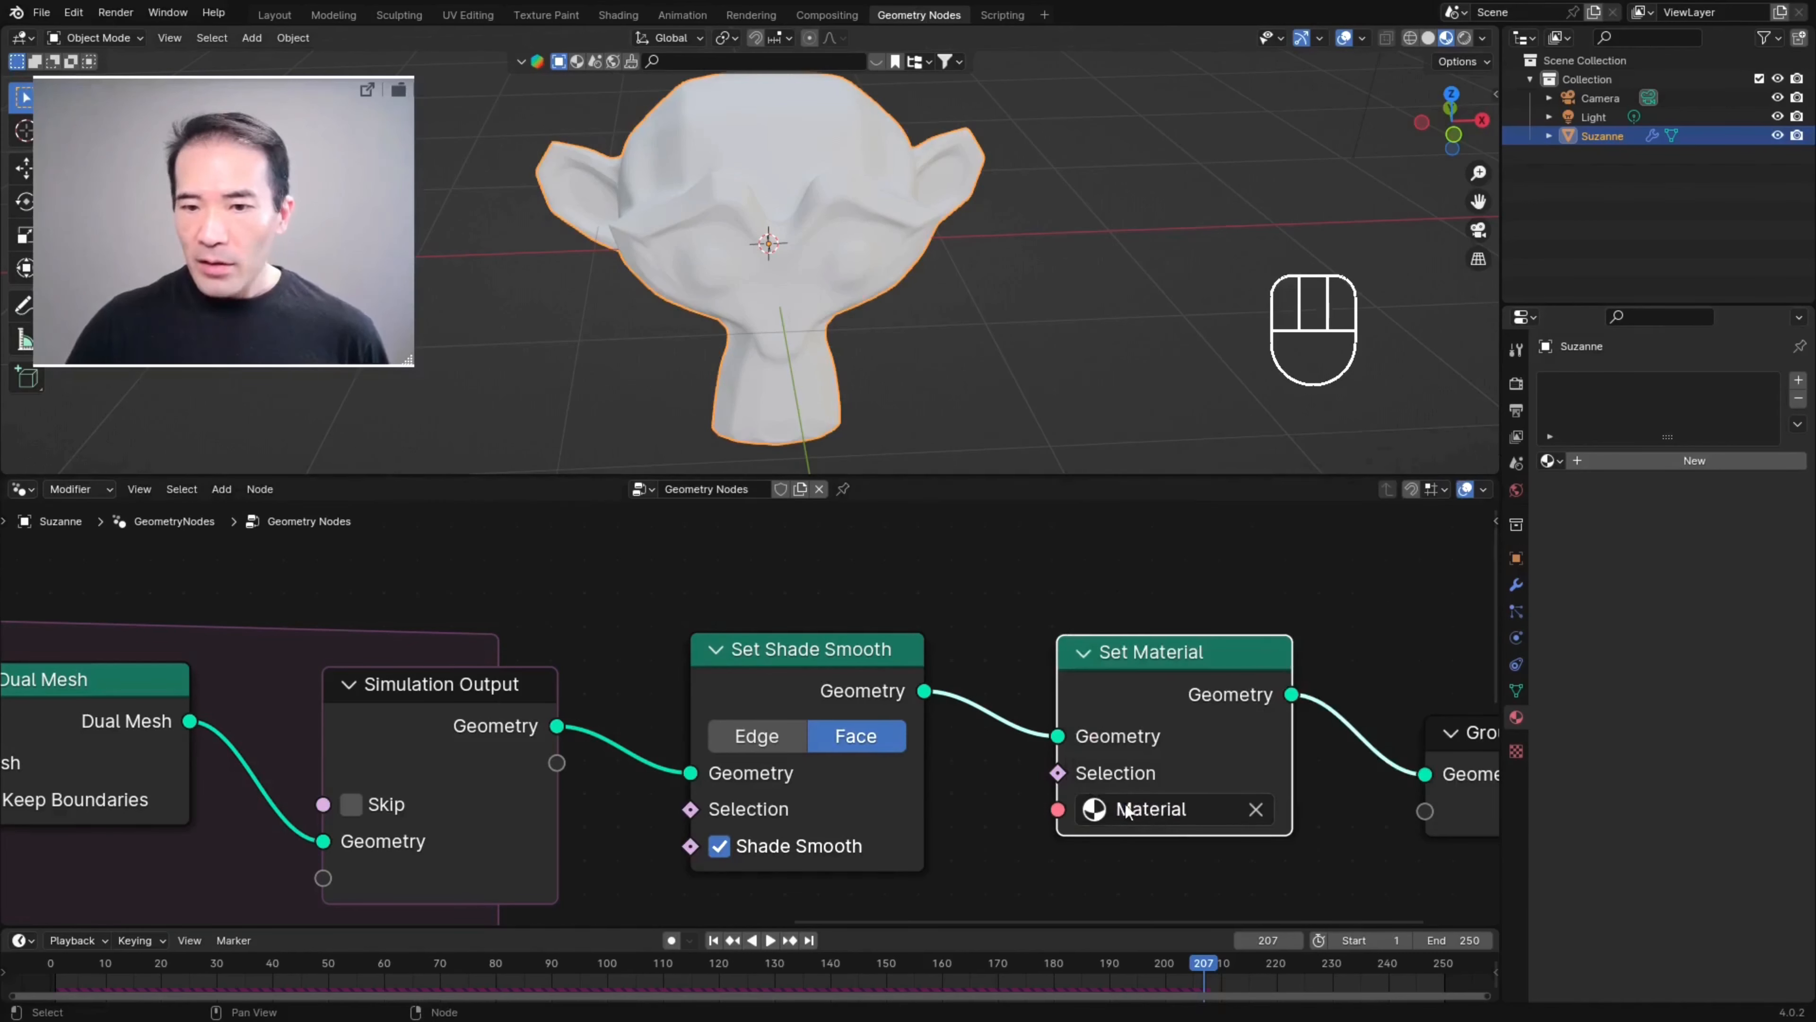
click(1553, 462)
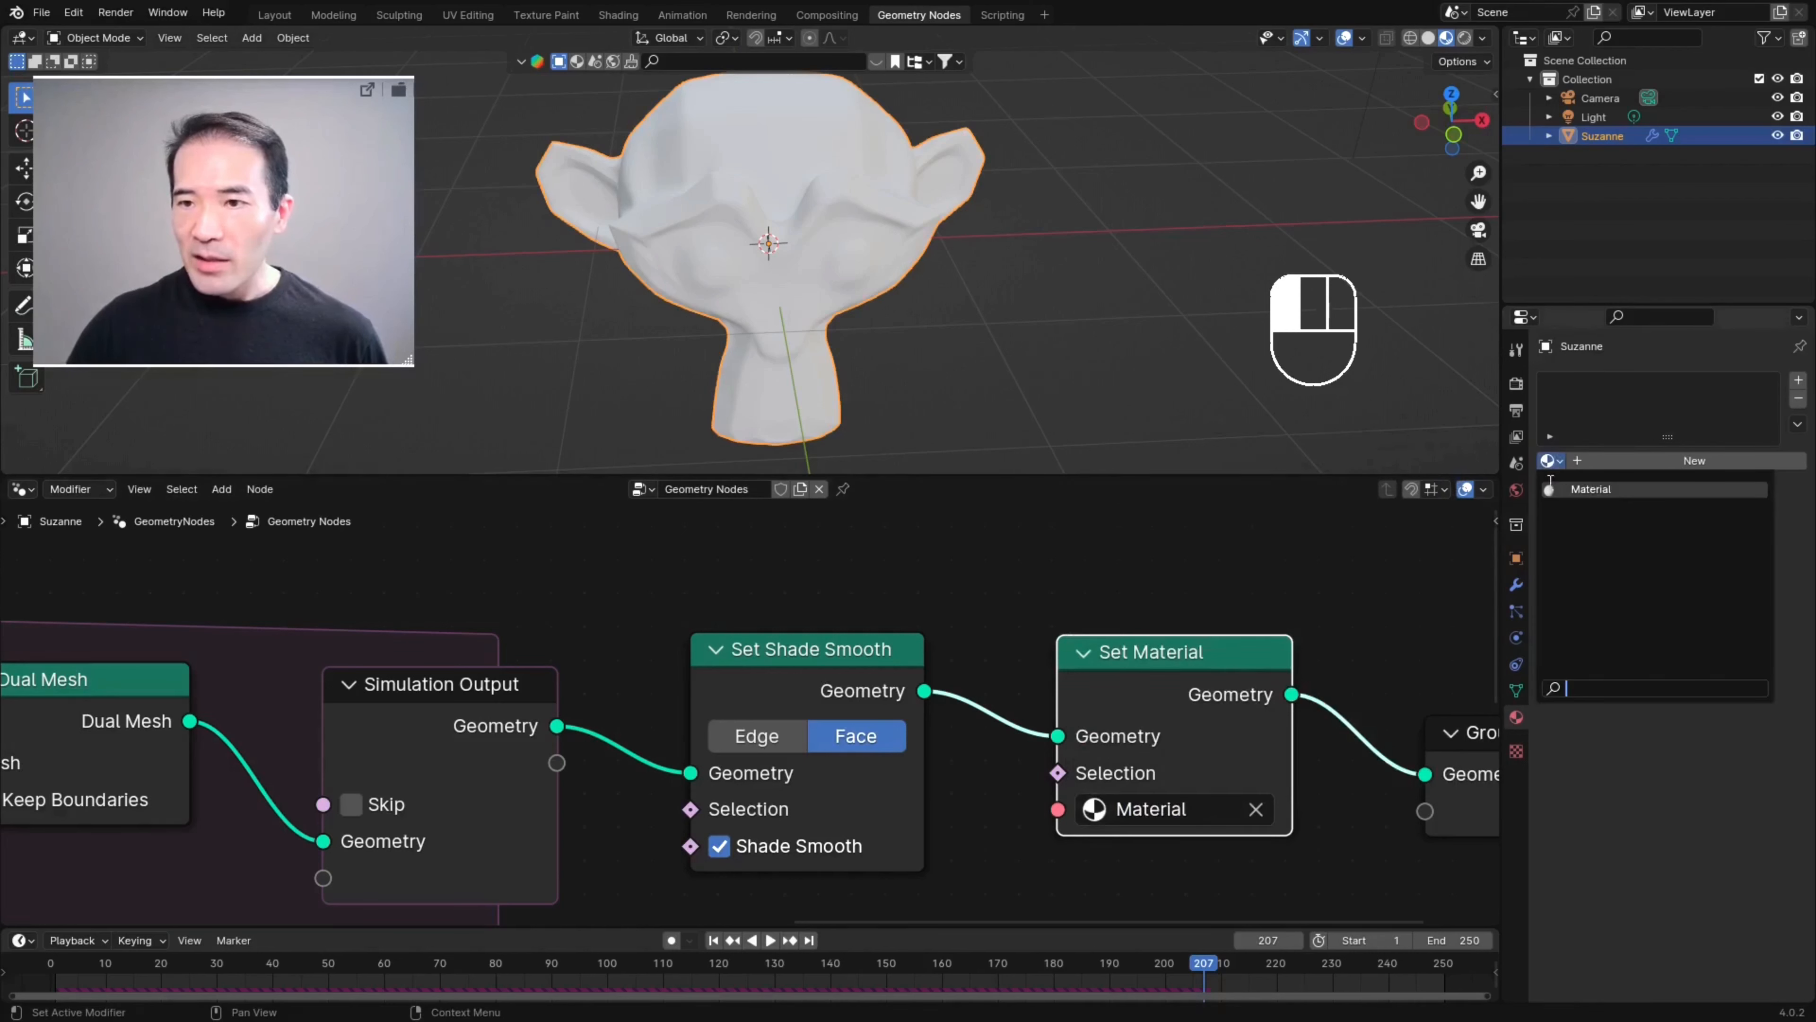
click(1584, 490)
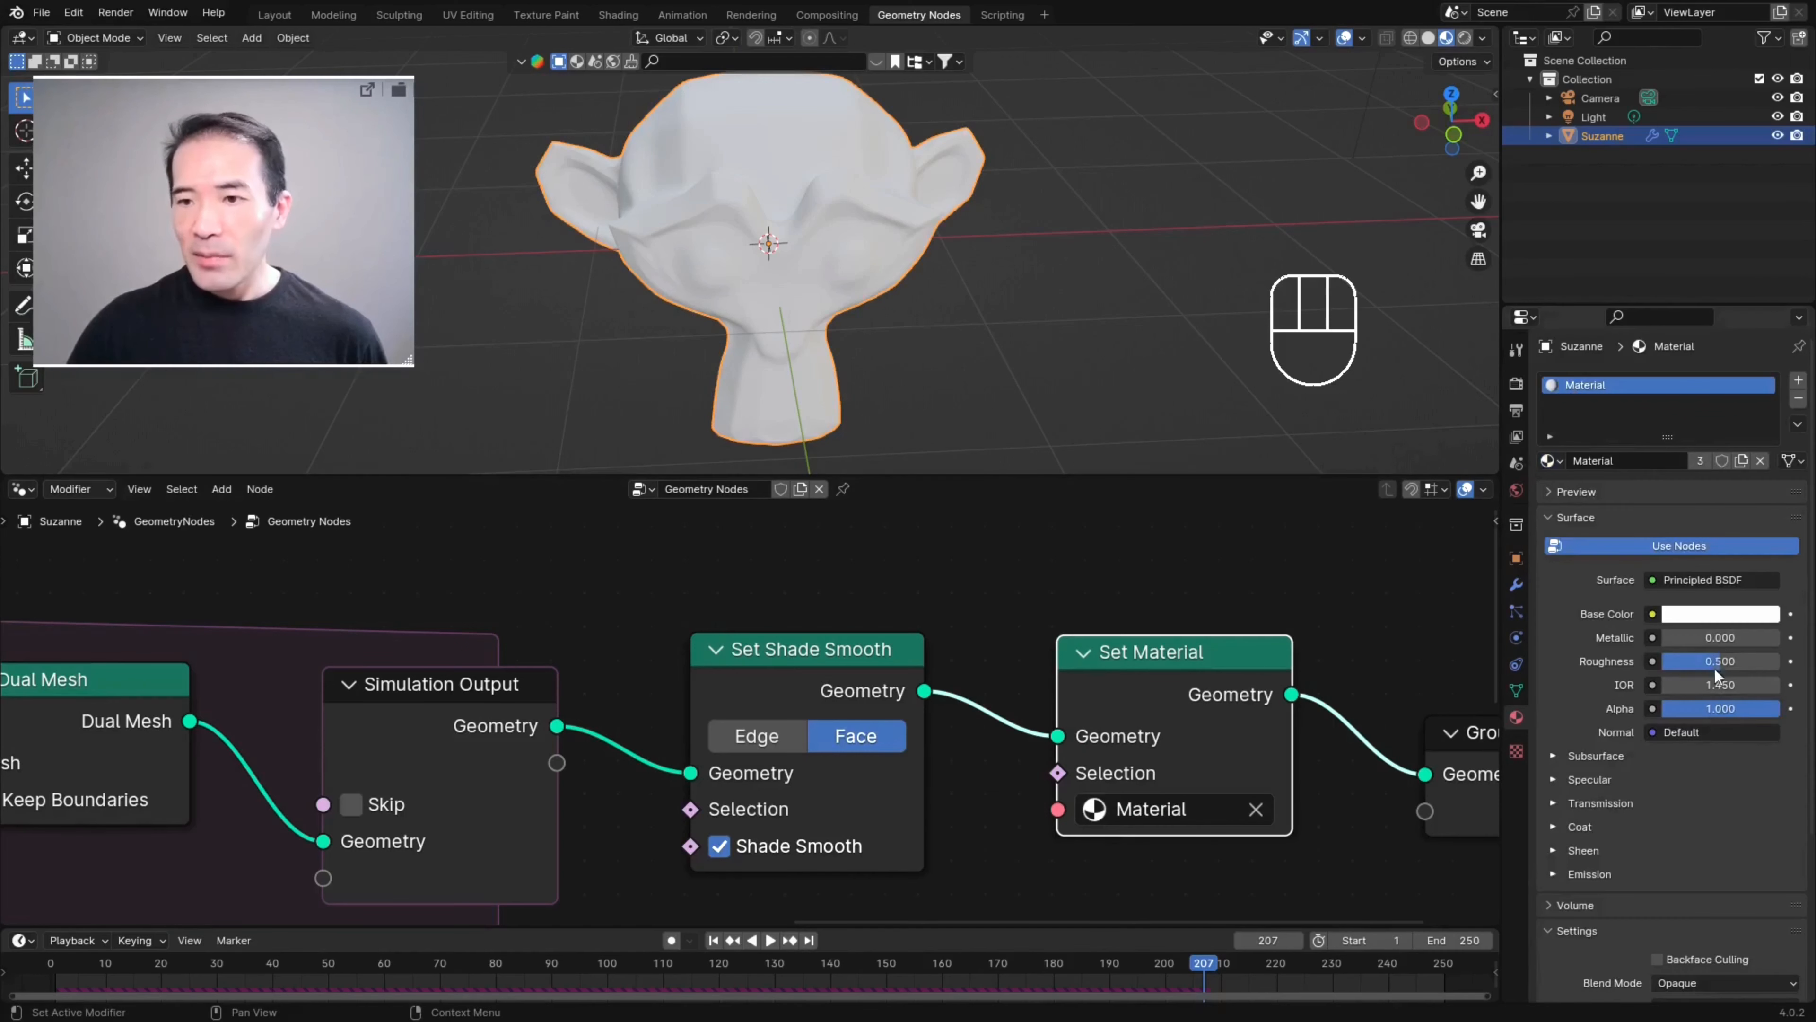
- Set the material's base color to a saturated blue and inspect the monkey from the side
click(1722, 616)
mouse_move(1668, 395)
mouse_down()
mouse_move(1626, 362)
mouse_move(1738, 408)
mouse_move(1677, 365)
mouse_up()
middle_drag(1176, 239, 742, 191)
middle_drag(854, 248, 986, 235)
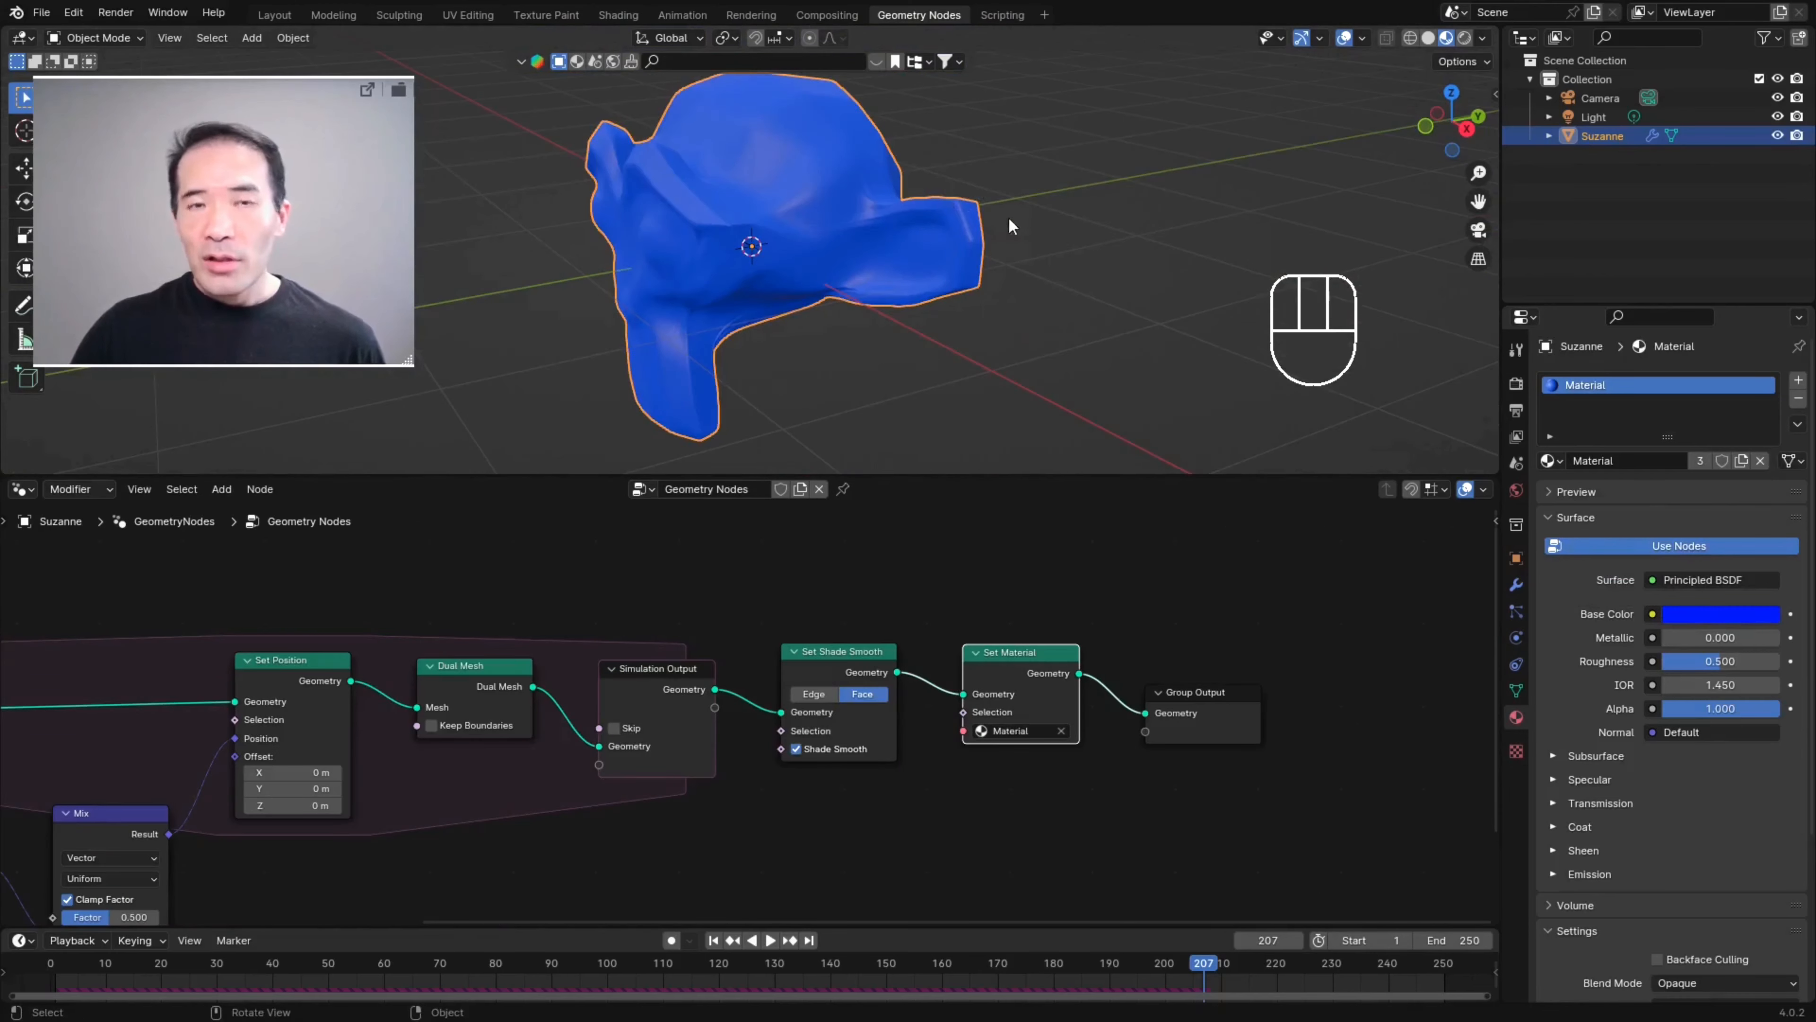
middle_drag(1008, 223, 861, 233)
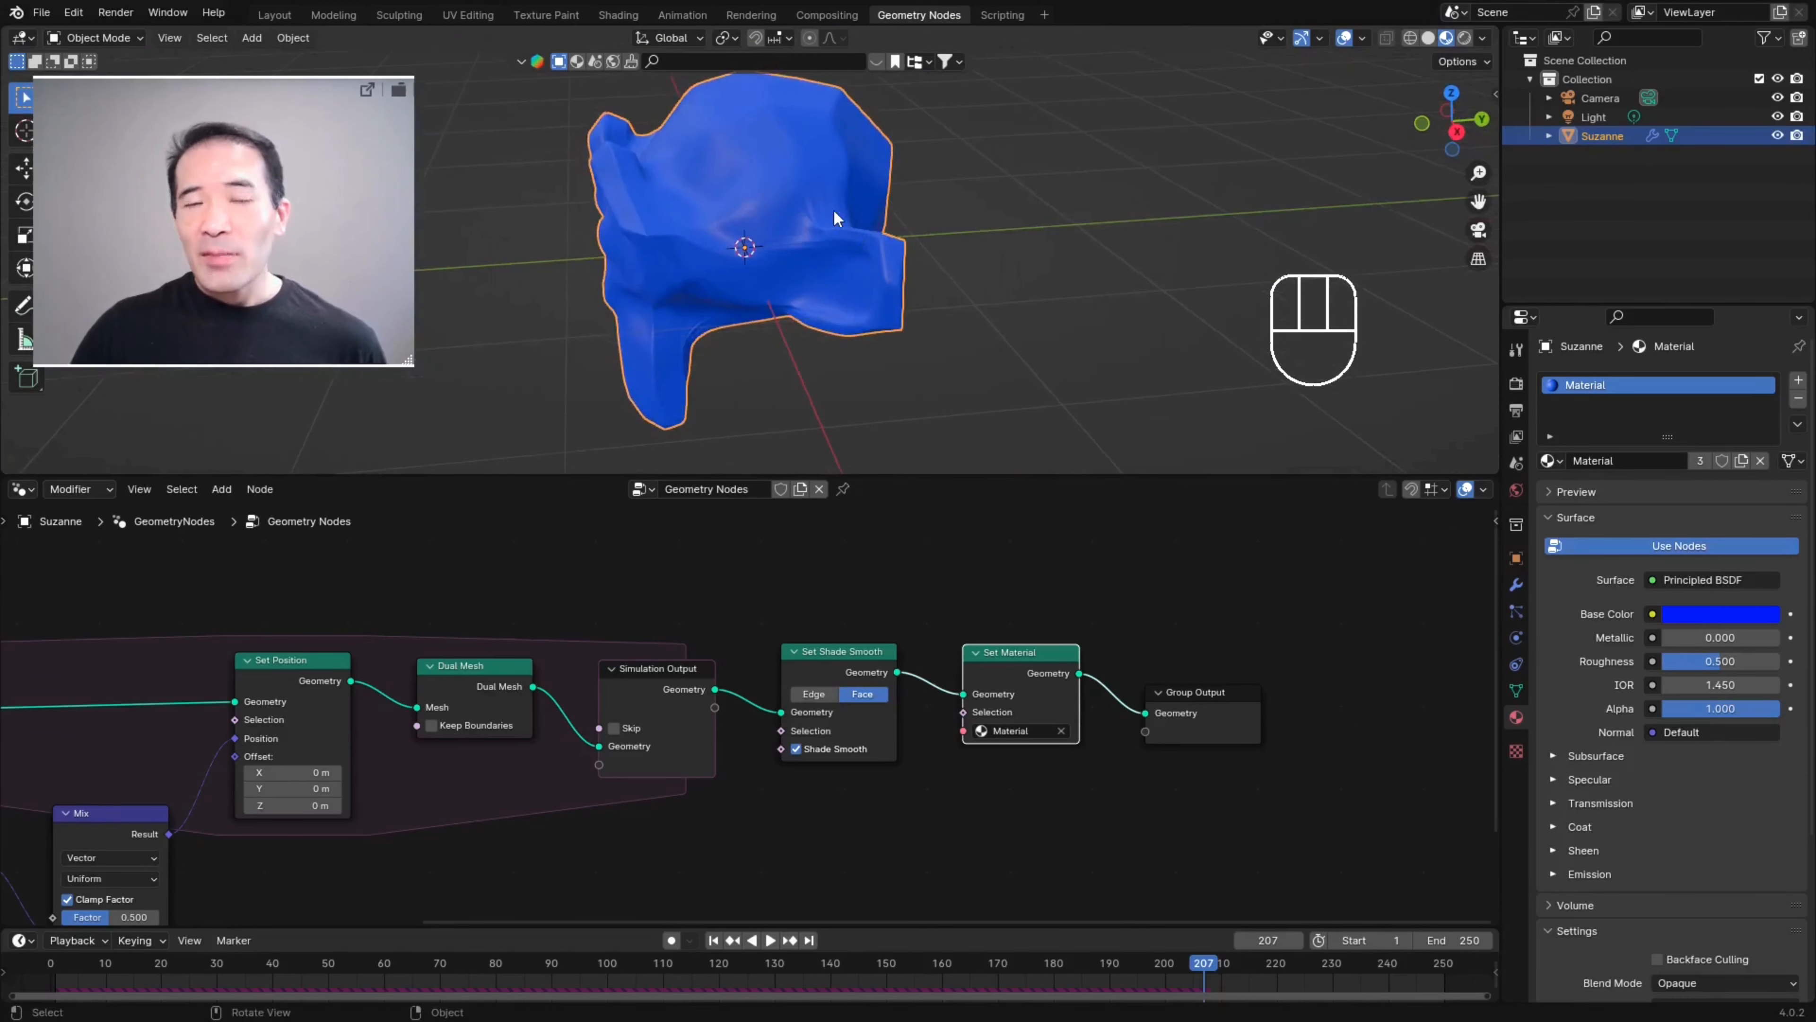
scroll(935, 239, down, 1)
scroll(940, 249, up, 2)
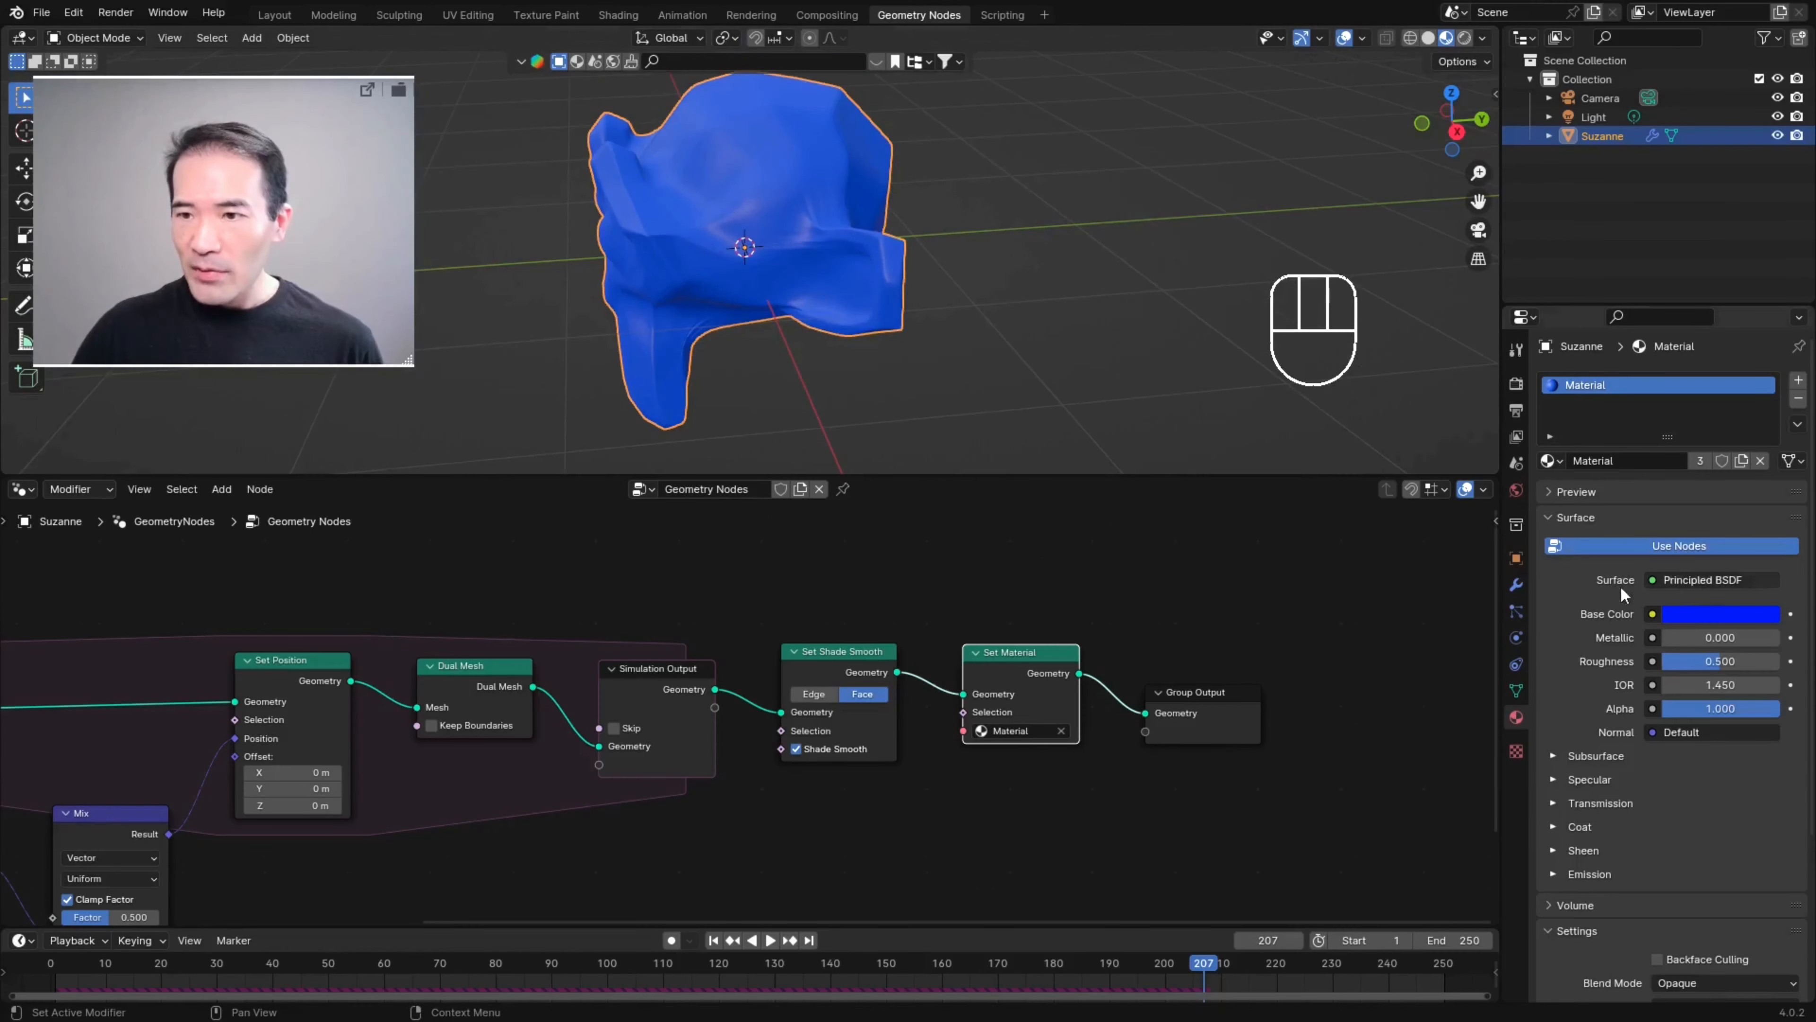
- Change the material's surface shader to Glass BSDF and view the monkey from the front
click(1716, 578)
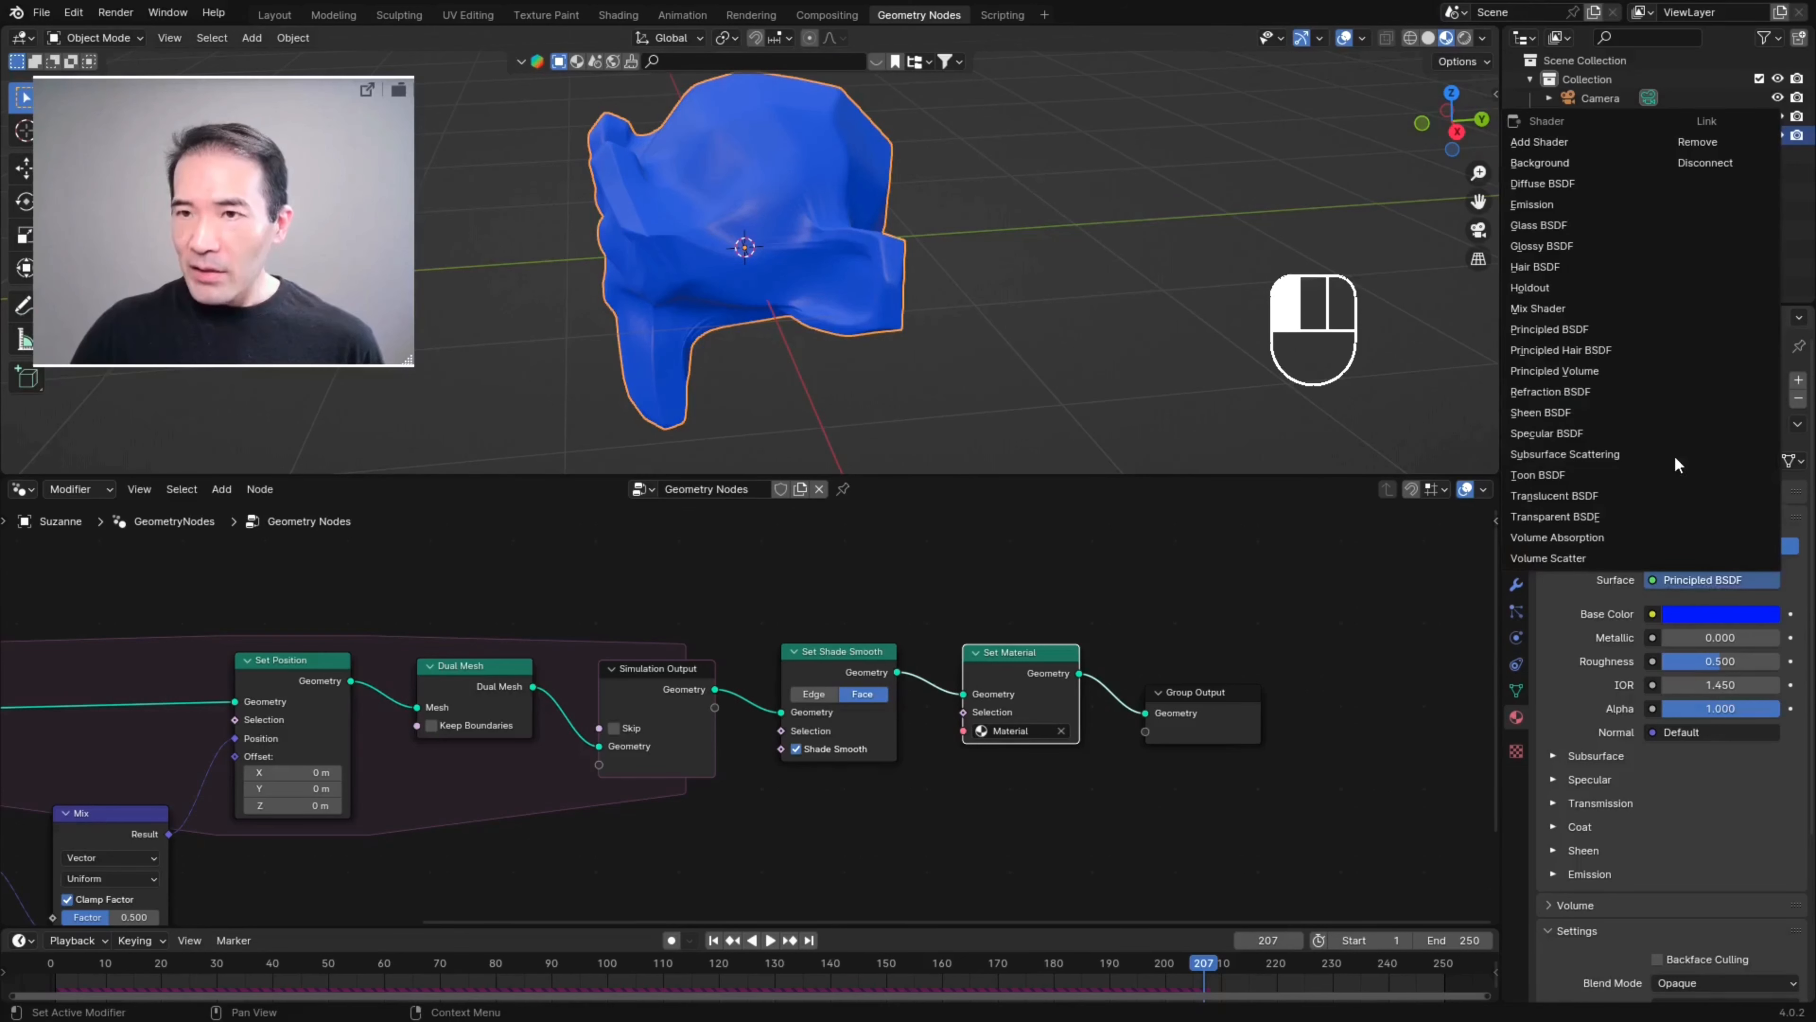
click(1525, 227)
middle_drag(807, 240, 818, 246)
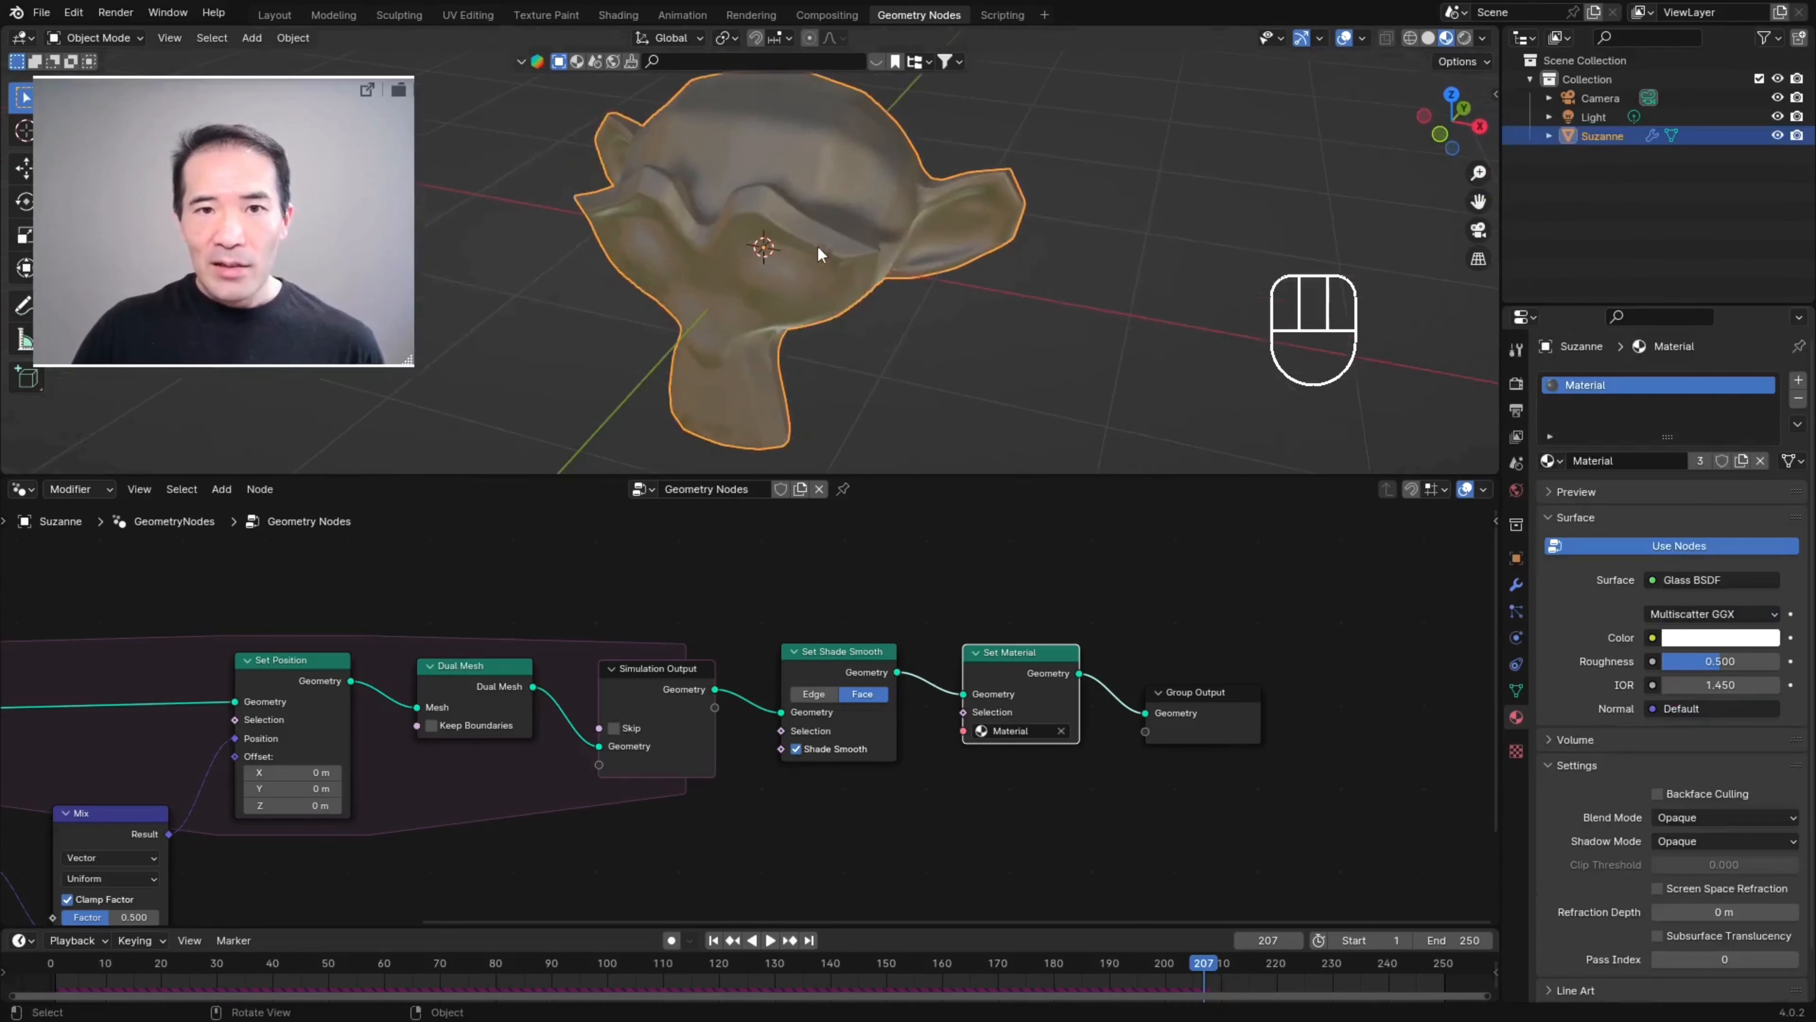
- Review the monkey's geometry node tree from the Cube node through the simulation zone to the Group Output
scroll(822, 237, up, 2)
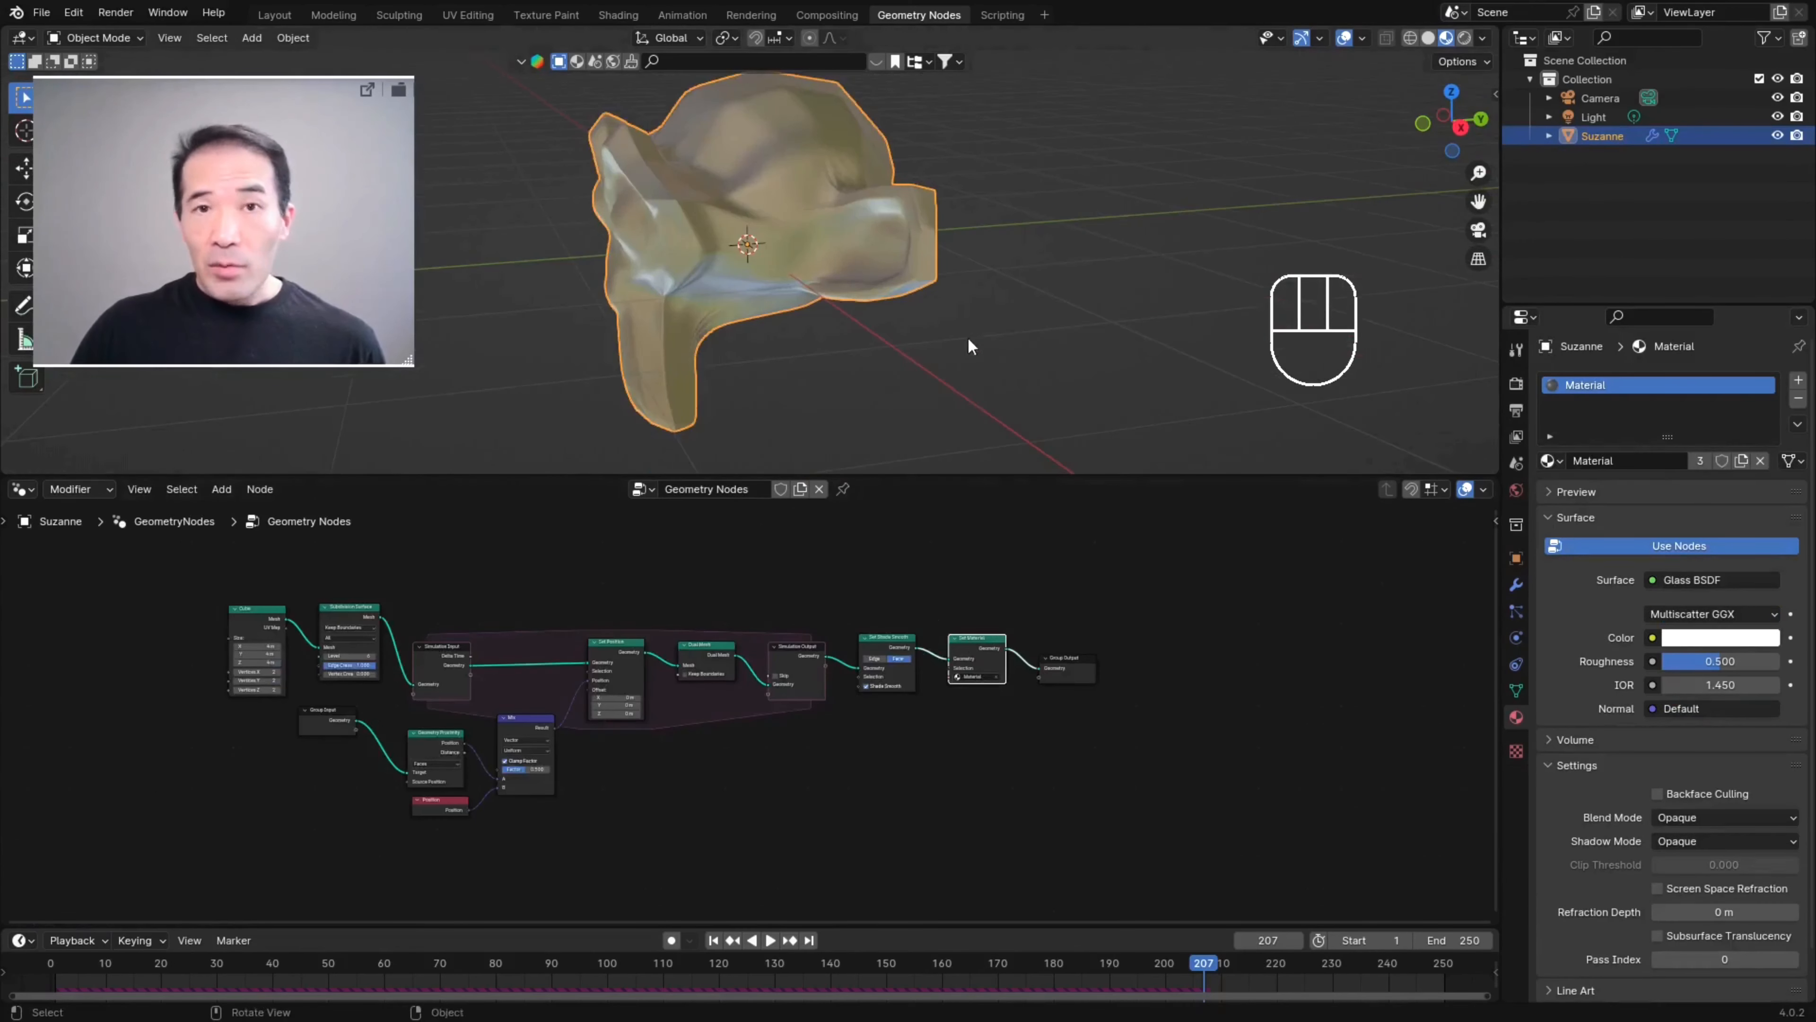
middle_drag(892, 567, 828, 575)
scroll(930, 568, up, 7)
middle_drag(921, 415, 1037, 415)
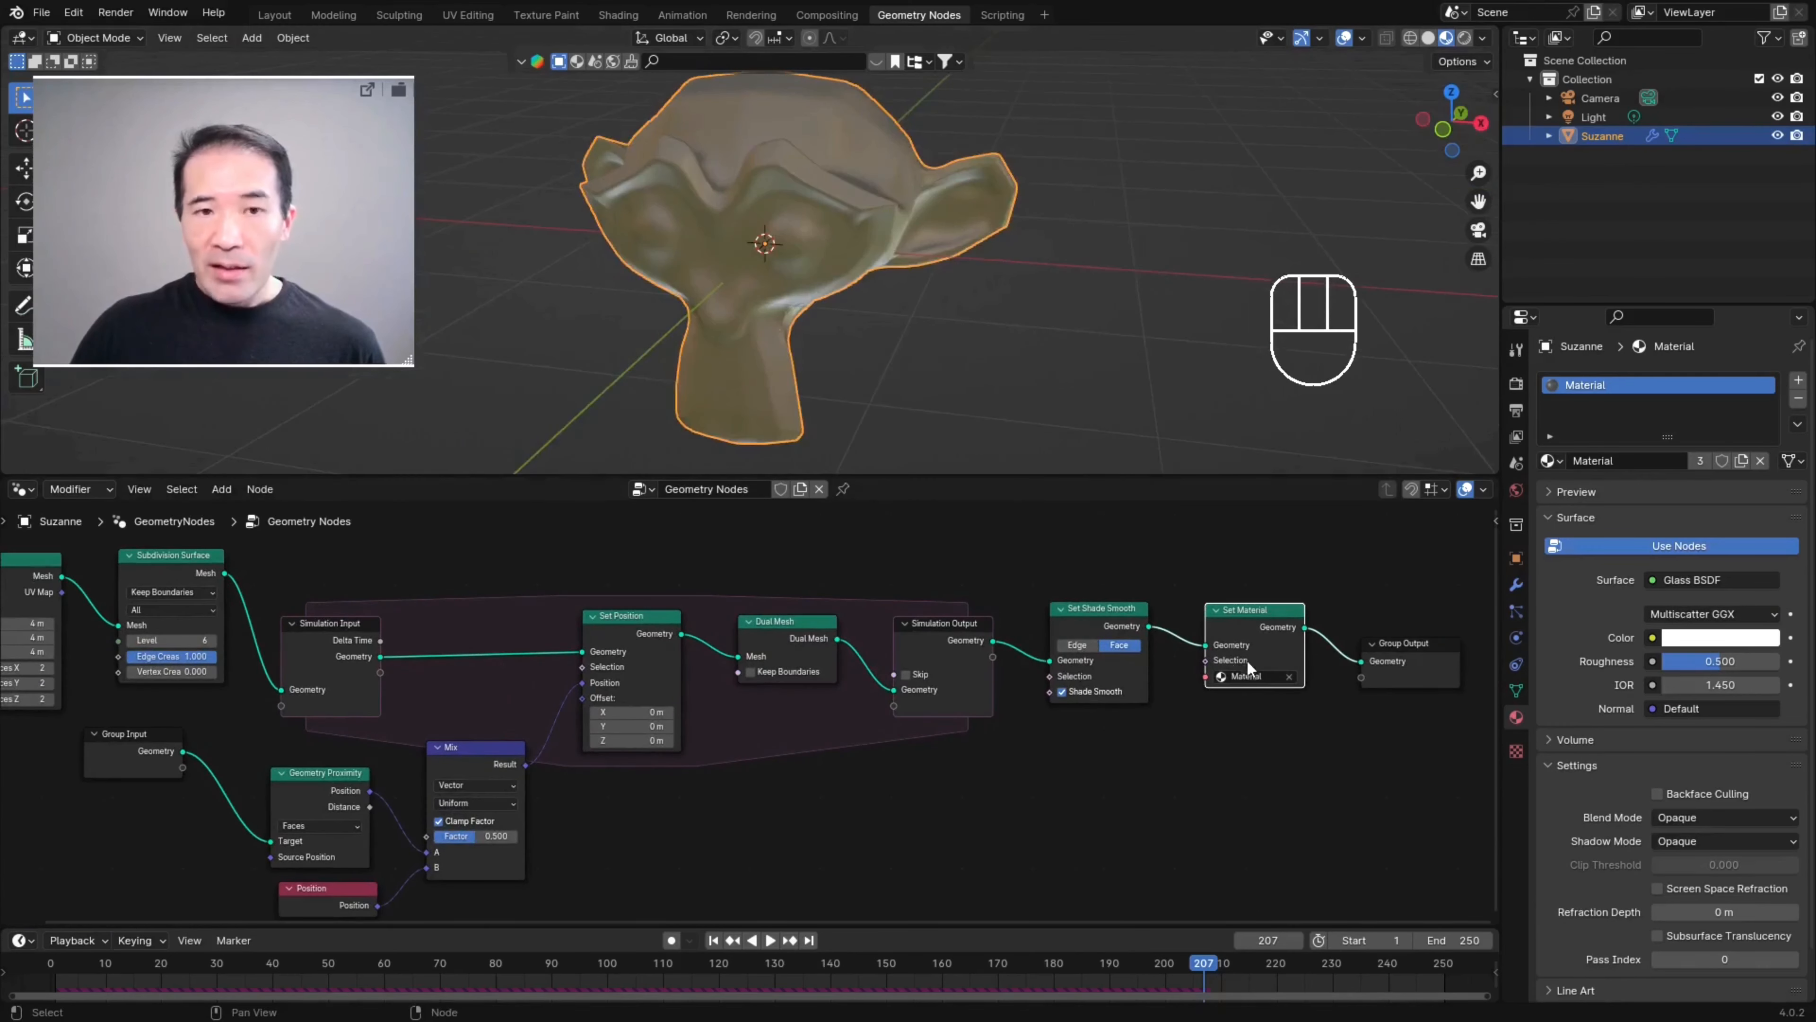
middle_drag(936, 358, 996, 363)
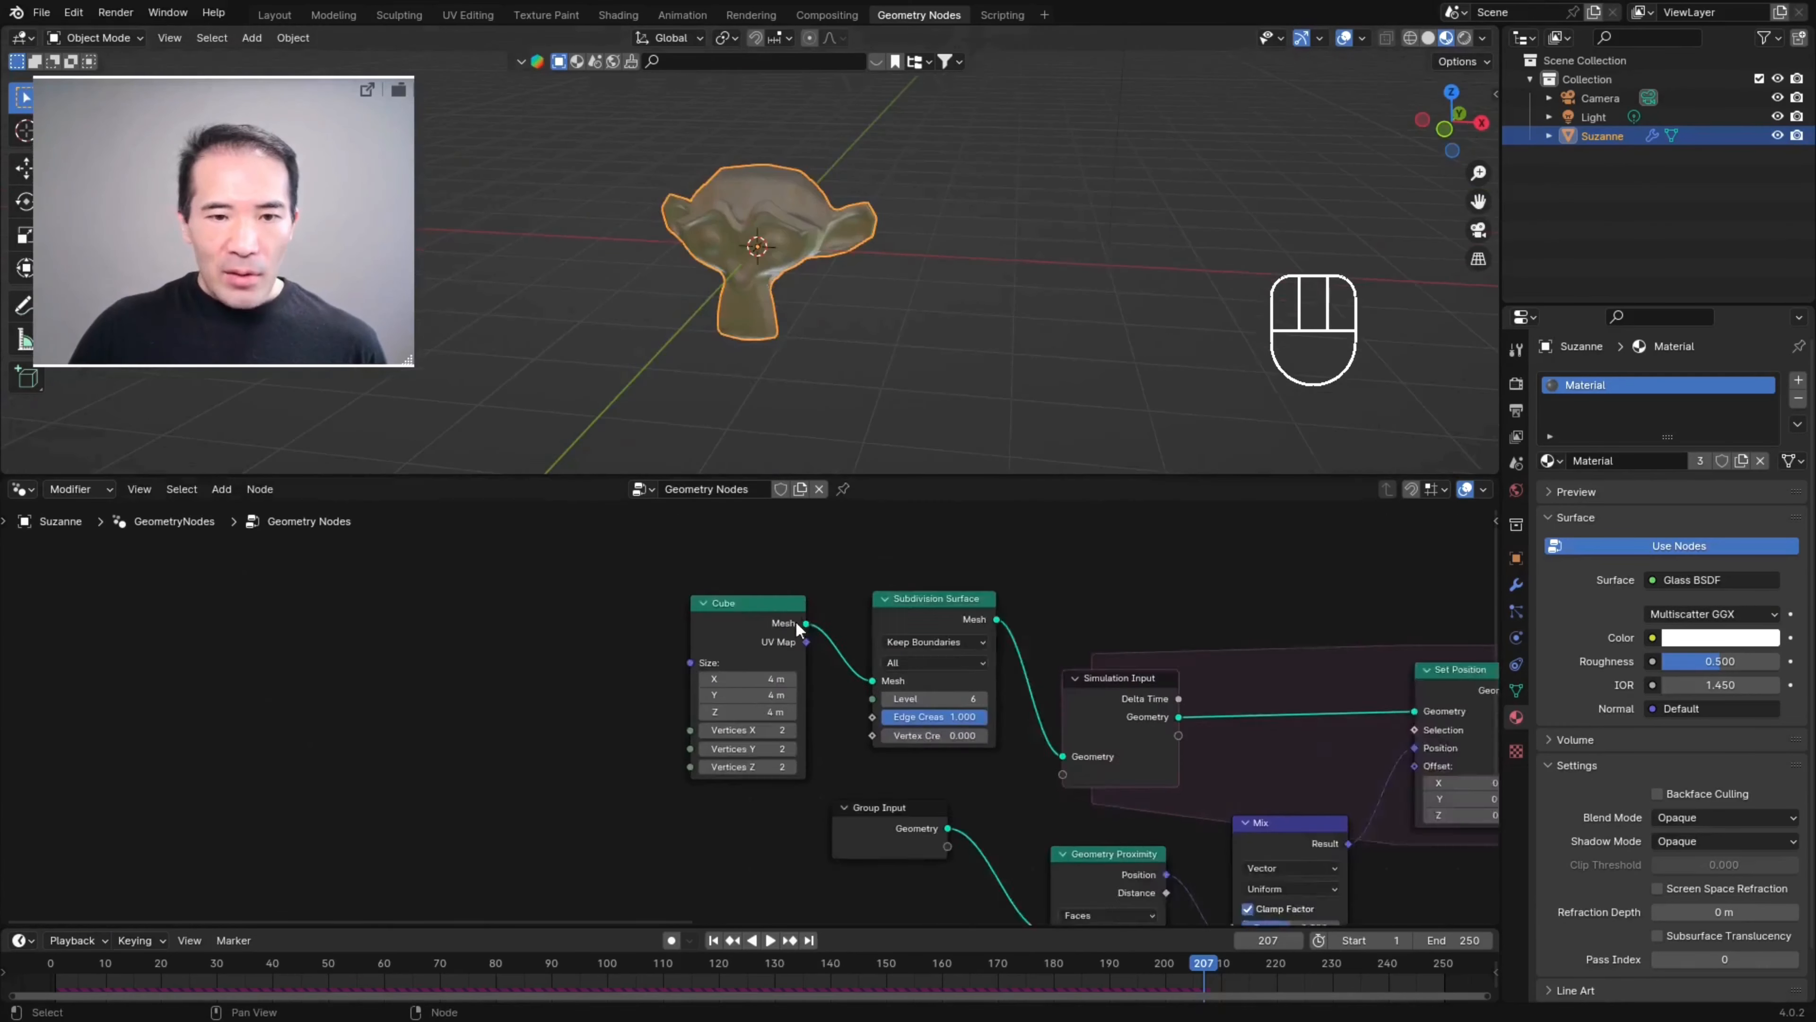
scroll(796, 620, up, 1)
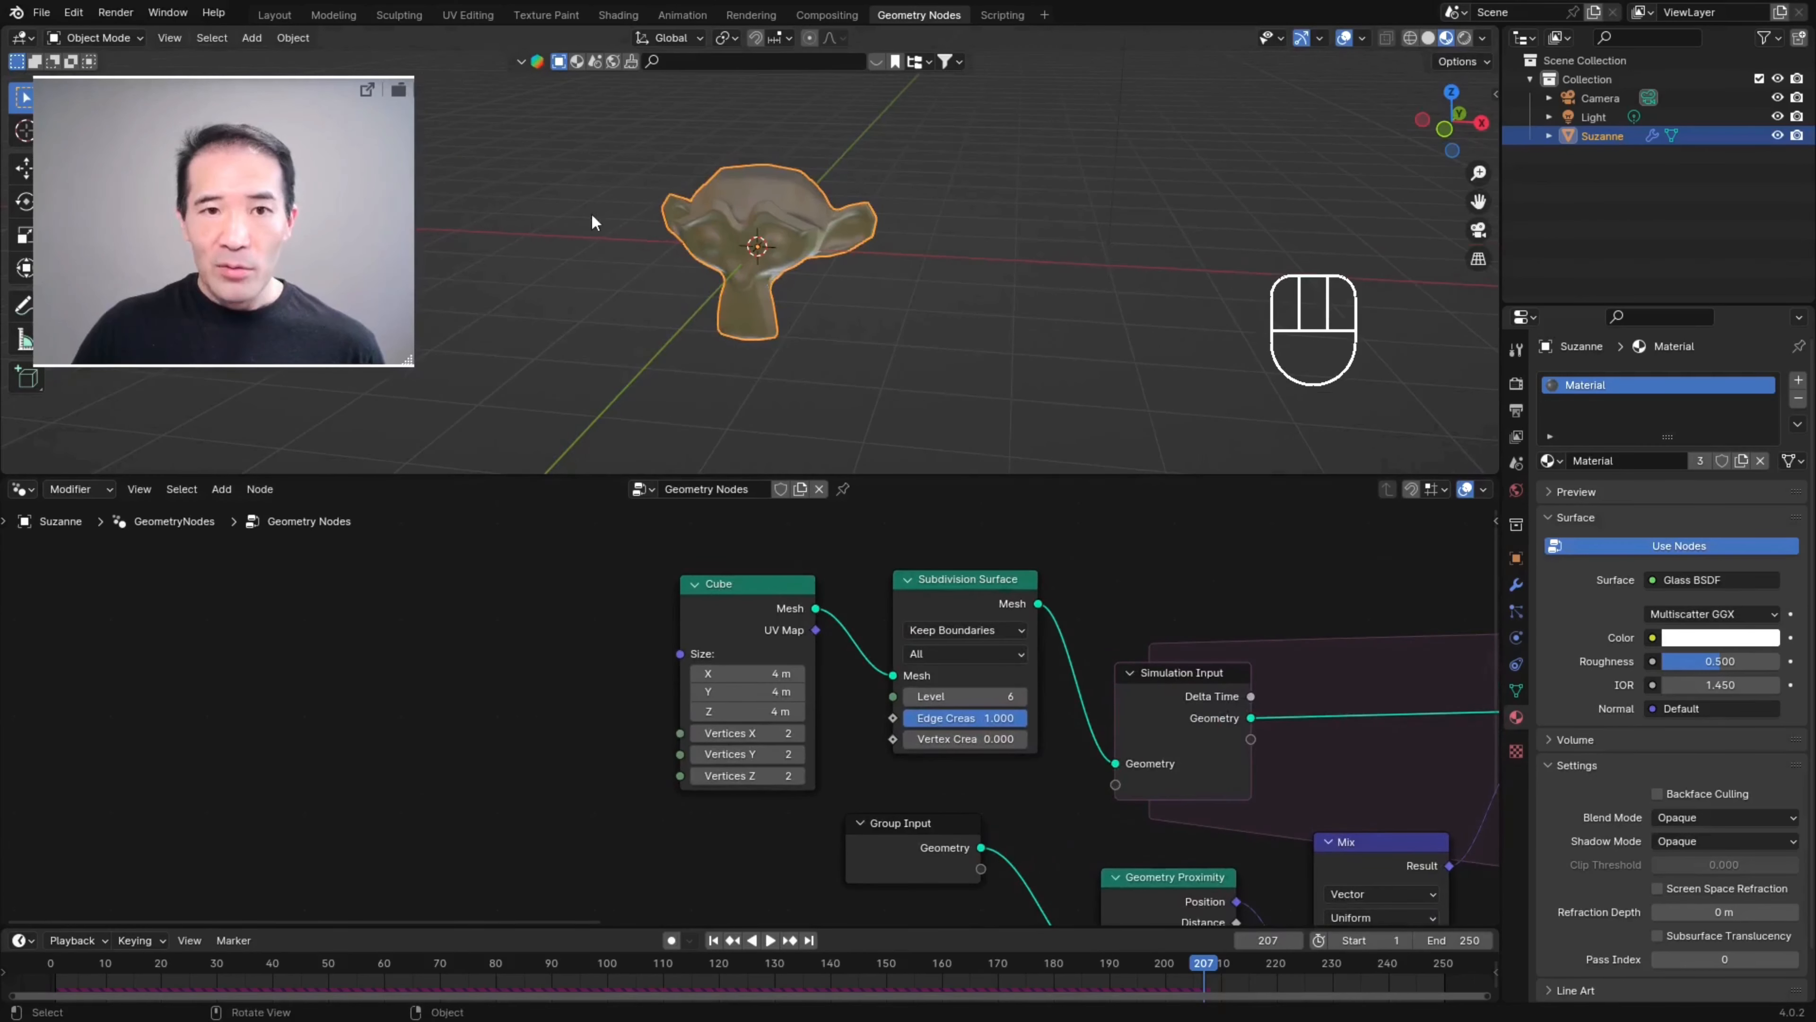
middle_drag(1163, 569, 801, 999)
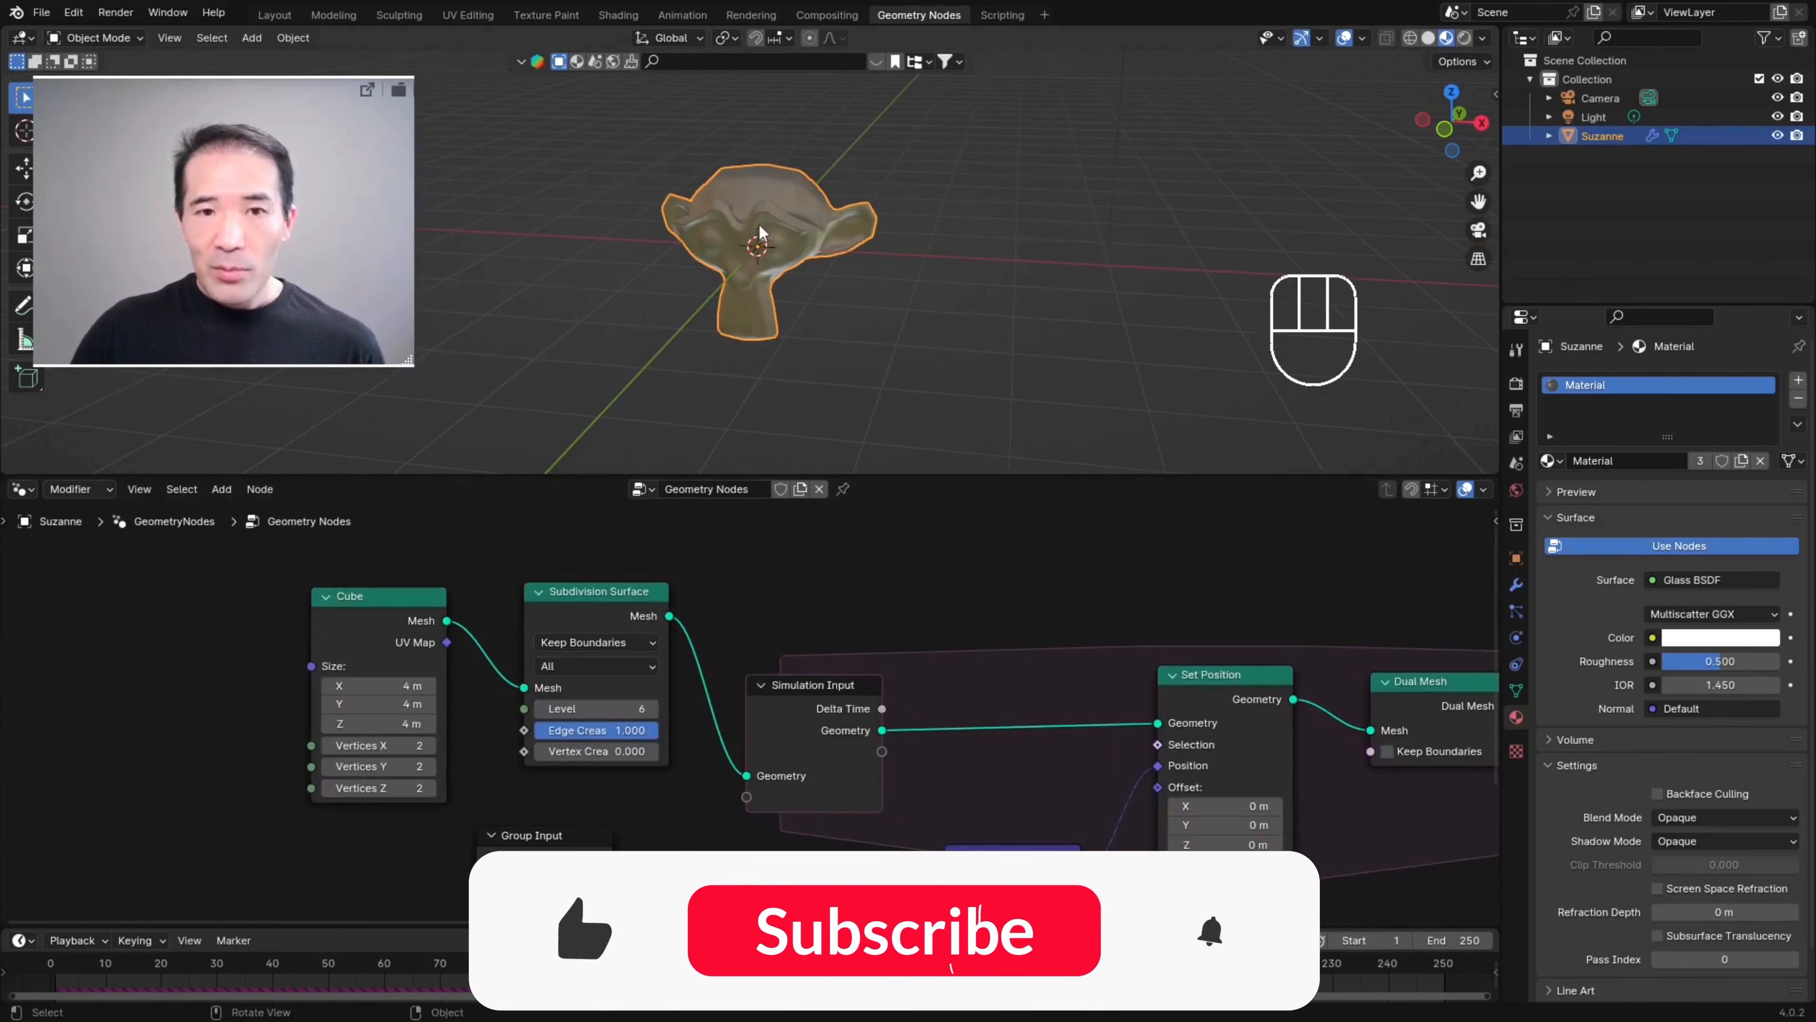
- Examine the glass monkey in the 3D view from the front and side, up close and from farther away
middle_drag(791, 233, 974, 187)
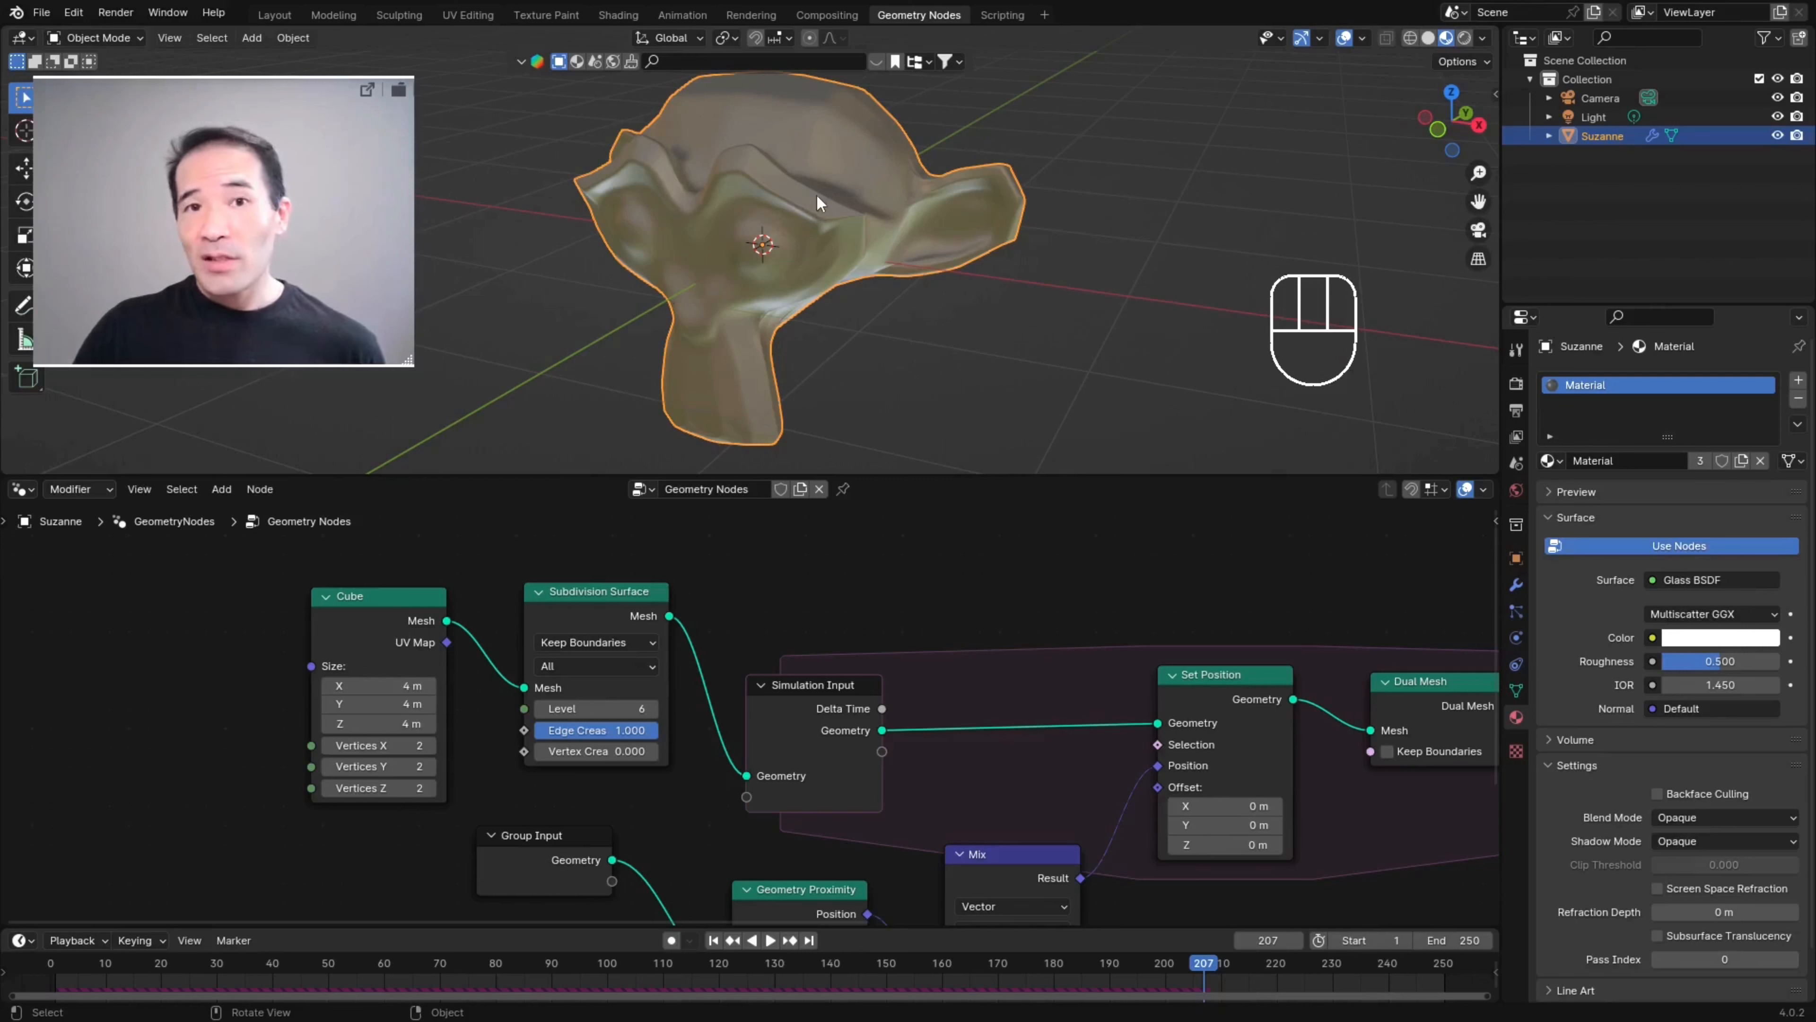
middle_drag(816, 193, 738, 295)
scroll(738, 295, up, 5)
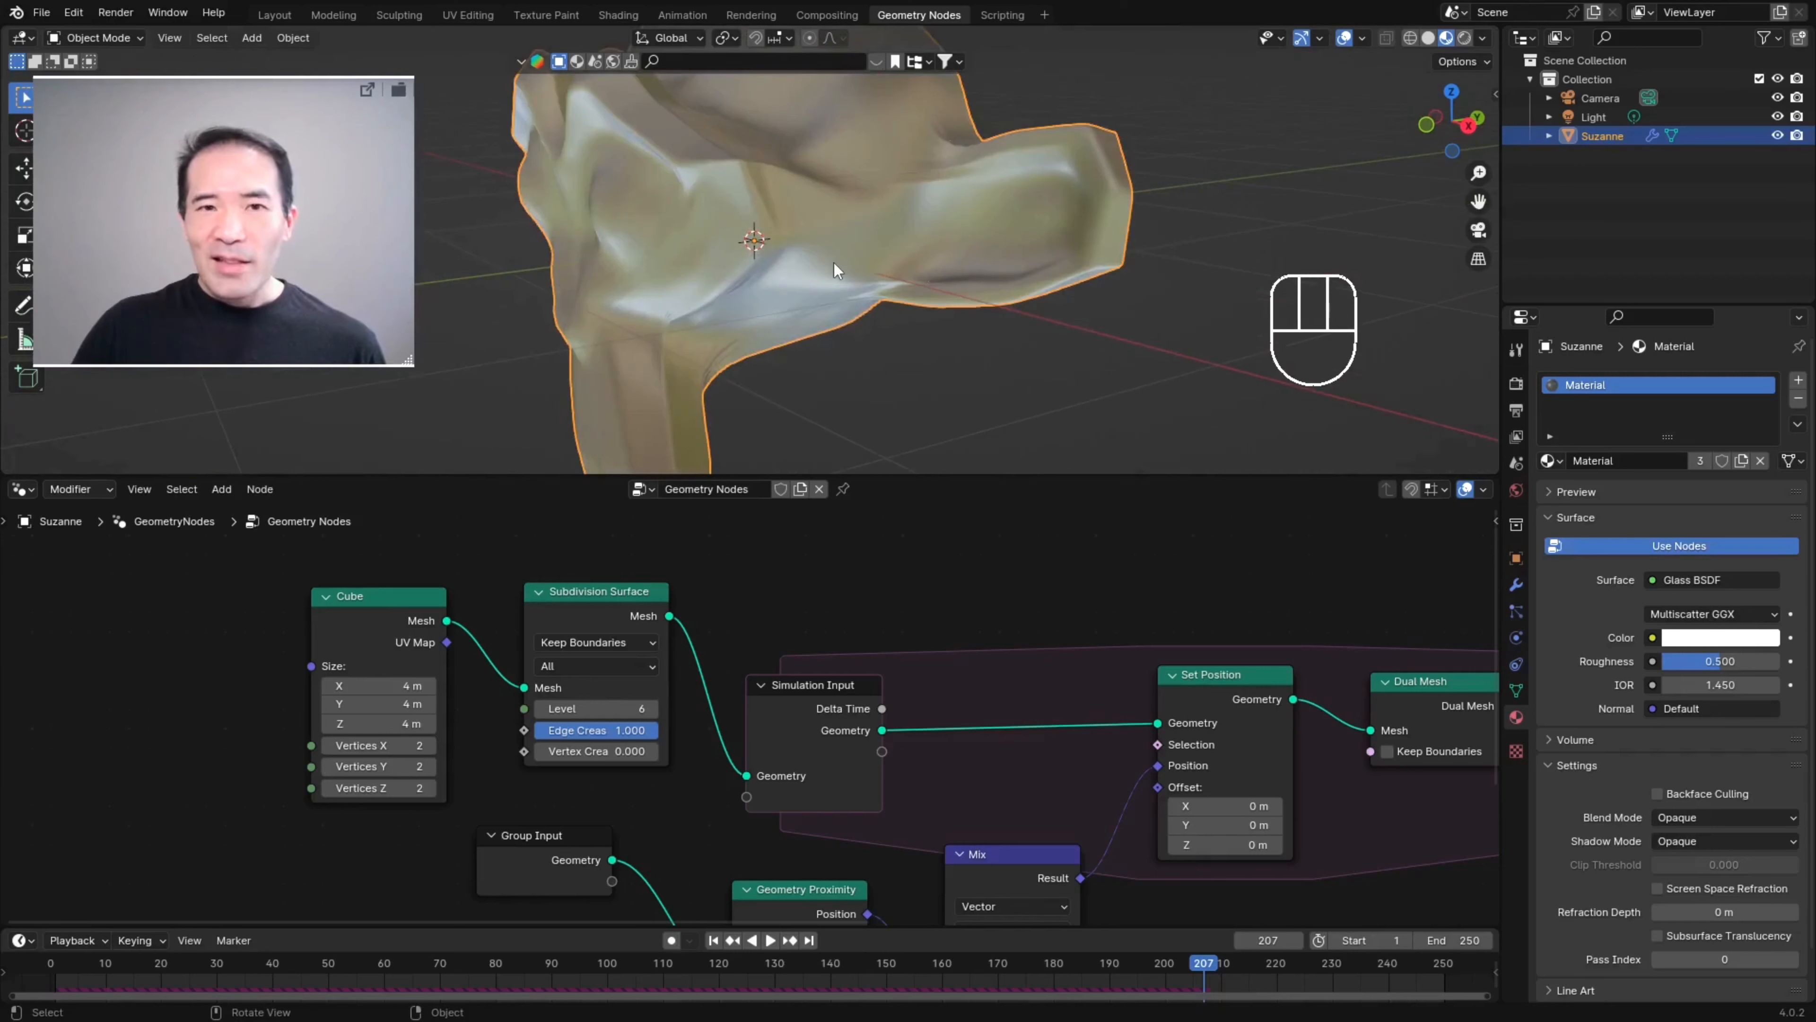
scroll(834, 263, up, 2)
scroll(761, 263, down, 6)
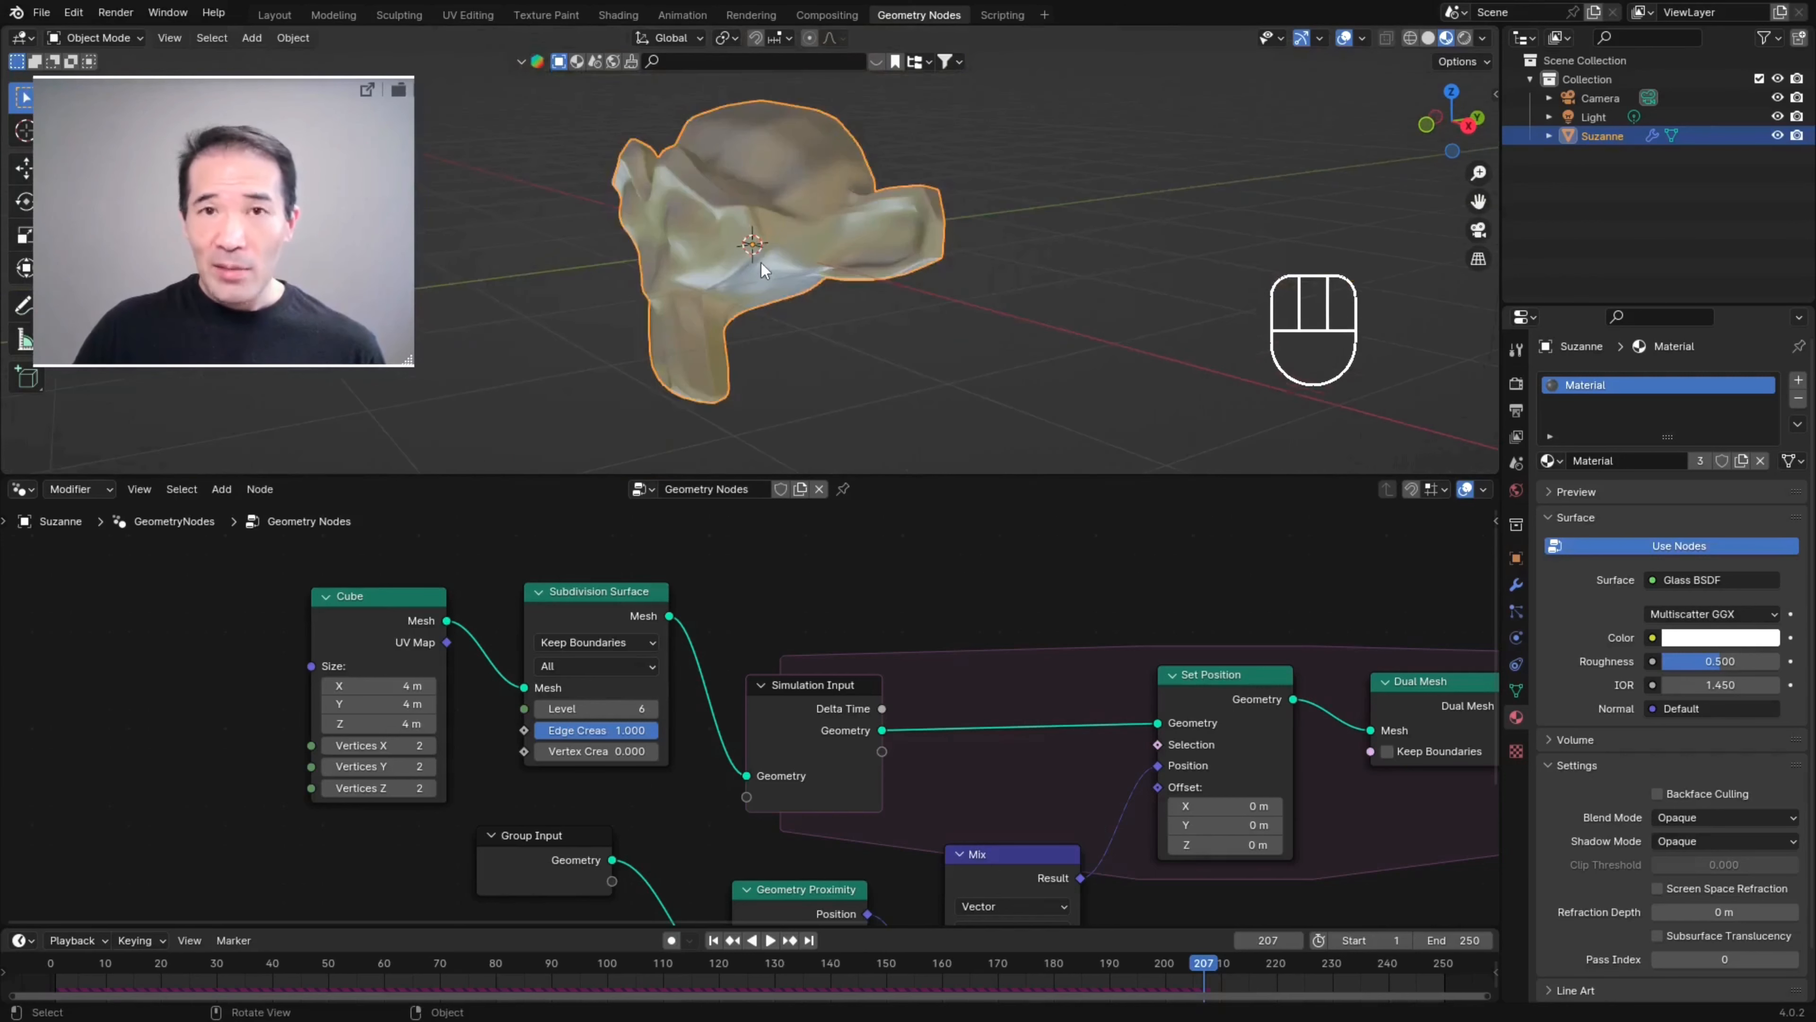
middle_drag(761, 262, 1011, 206)
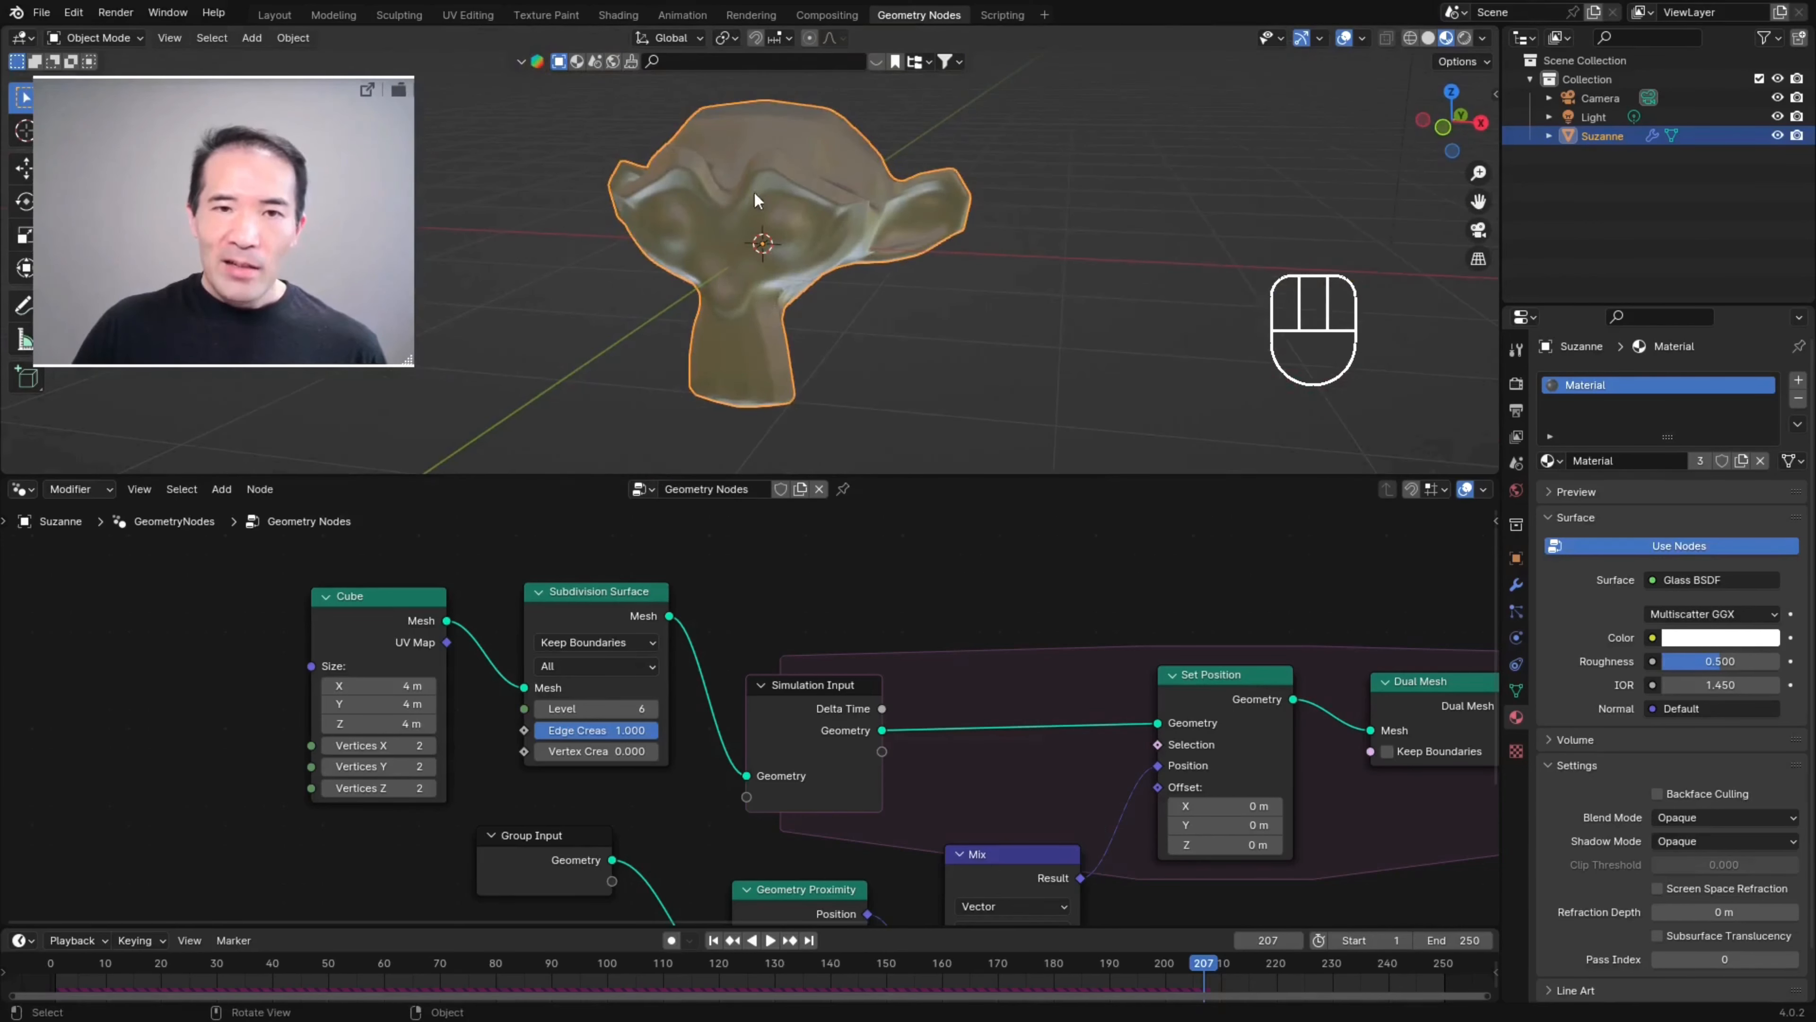
middle_drag(1025, 296, 879, 225)
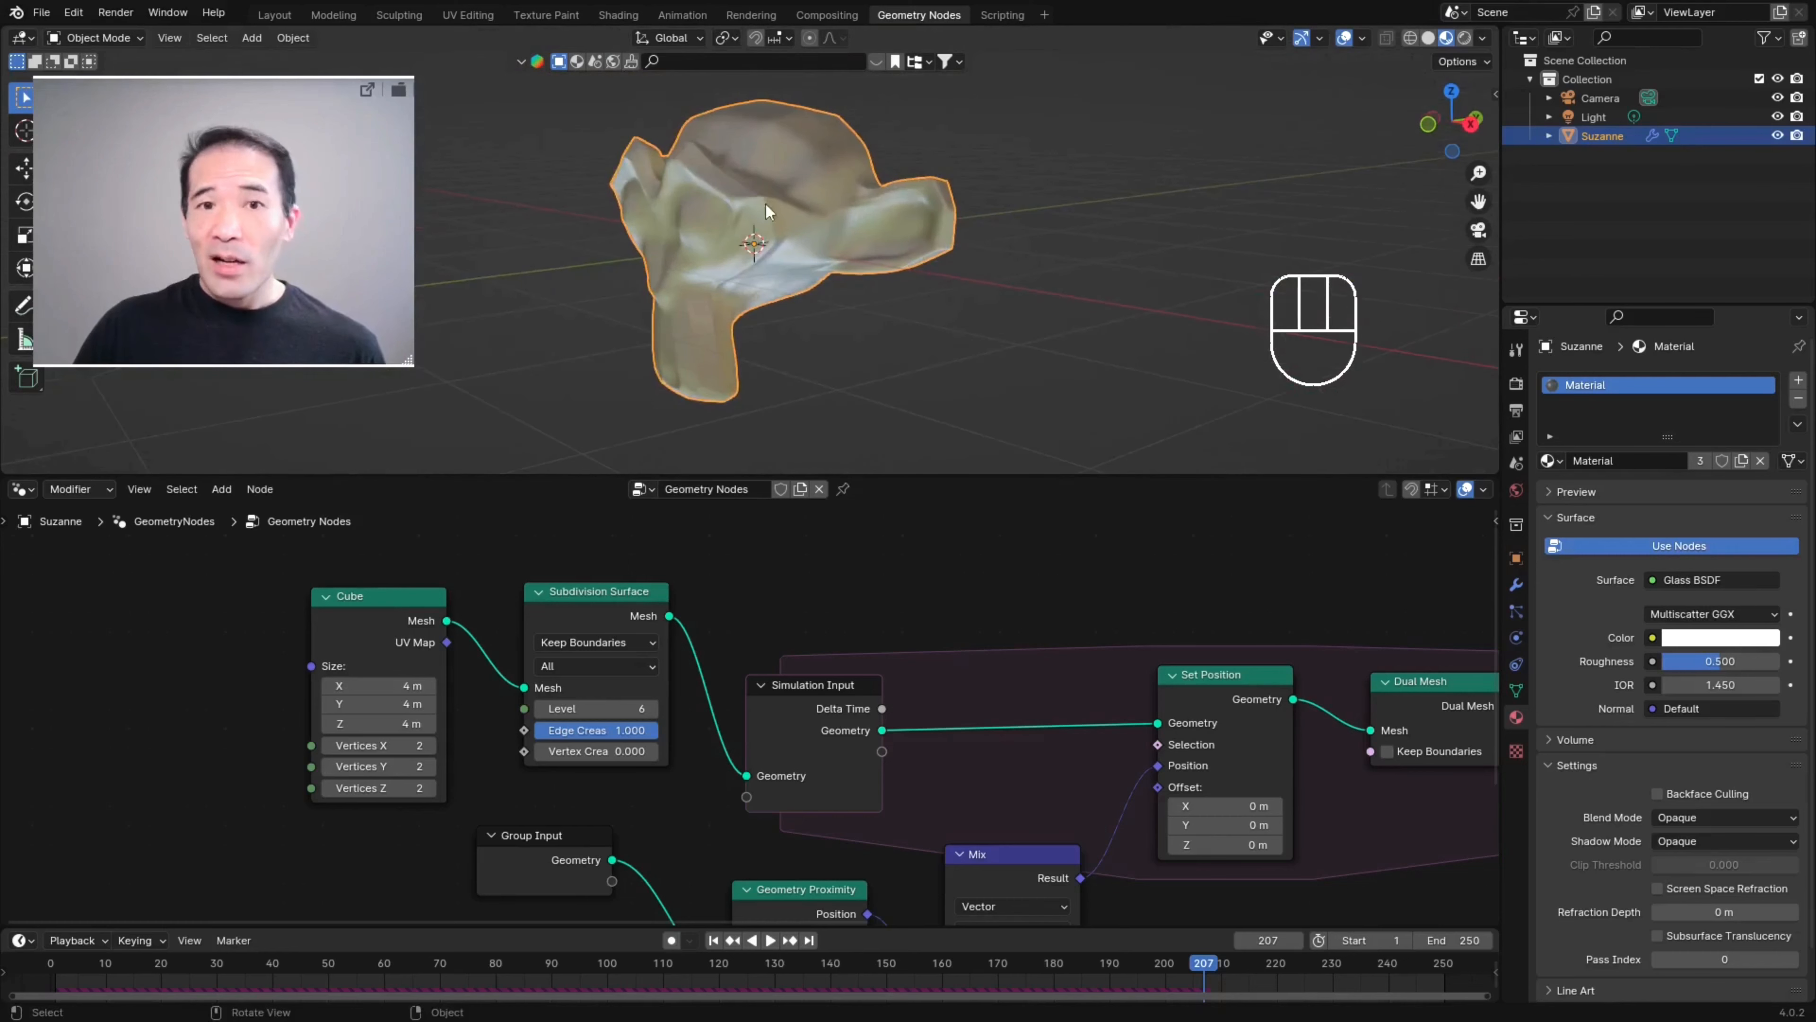
middle_drag(759, 132, 729, 276)
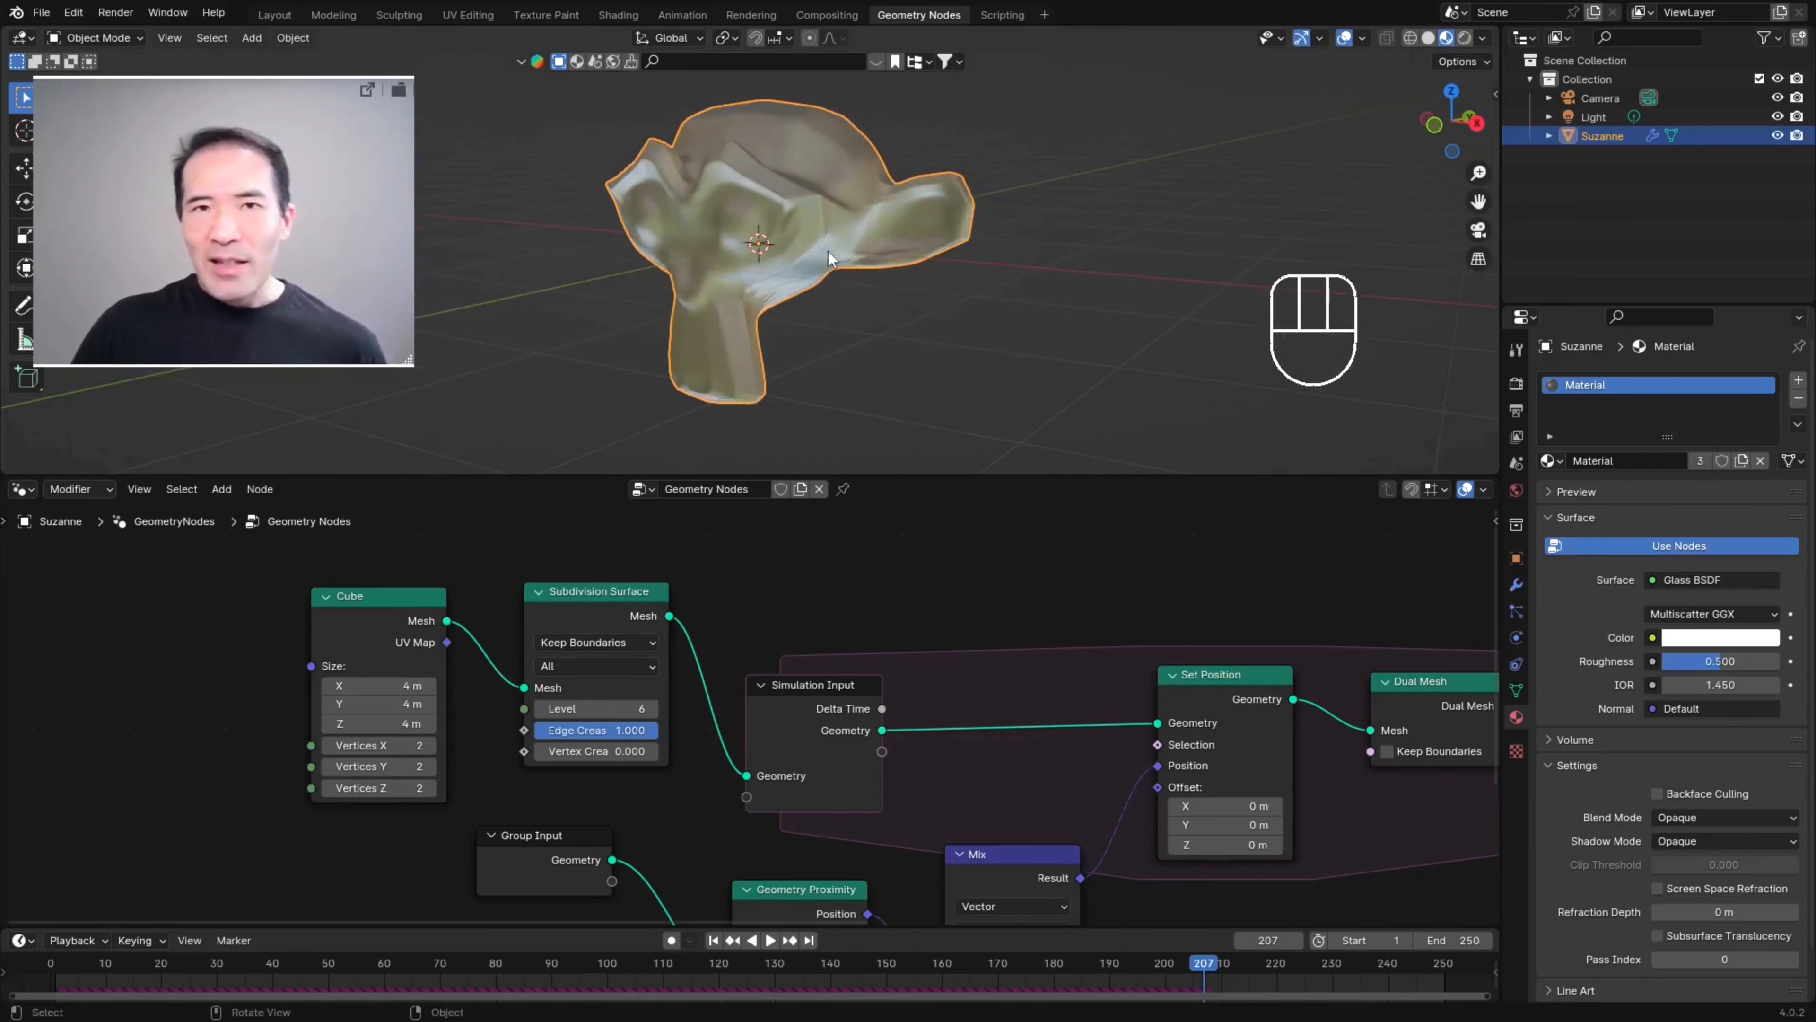
middle_drag(829, 252, 929, 206)
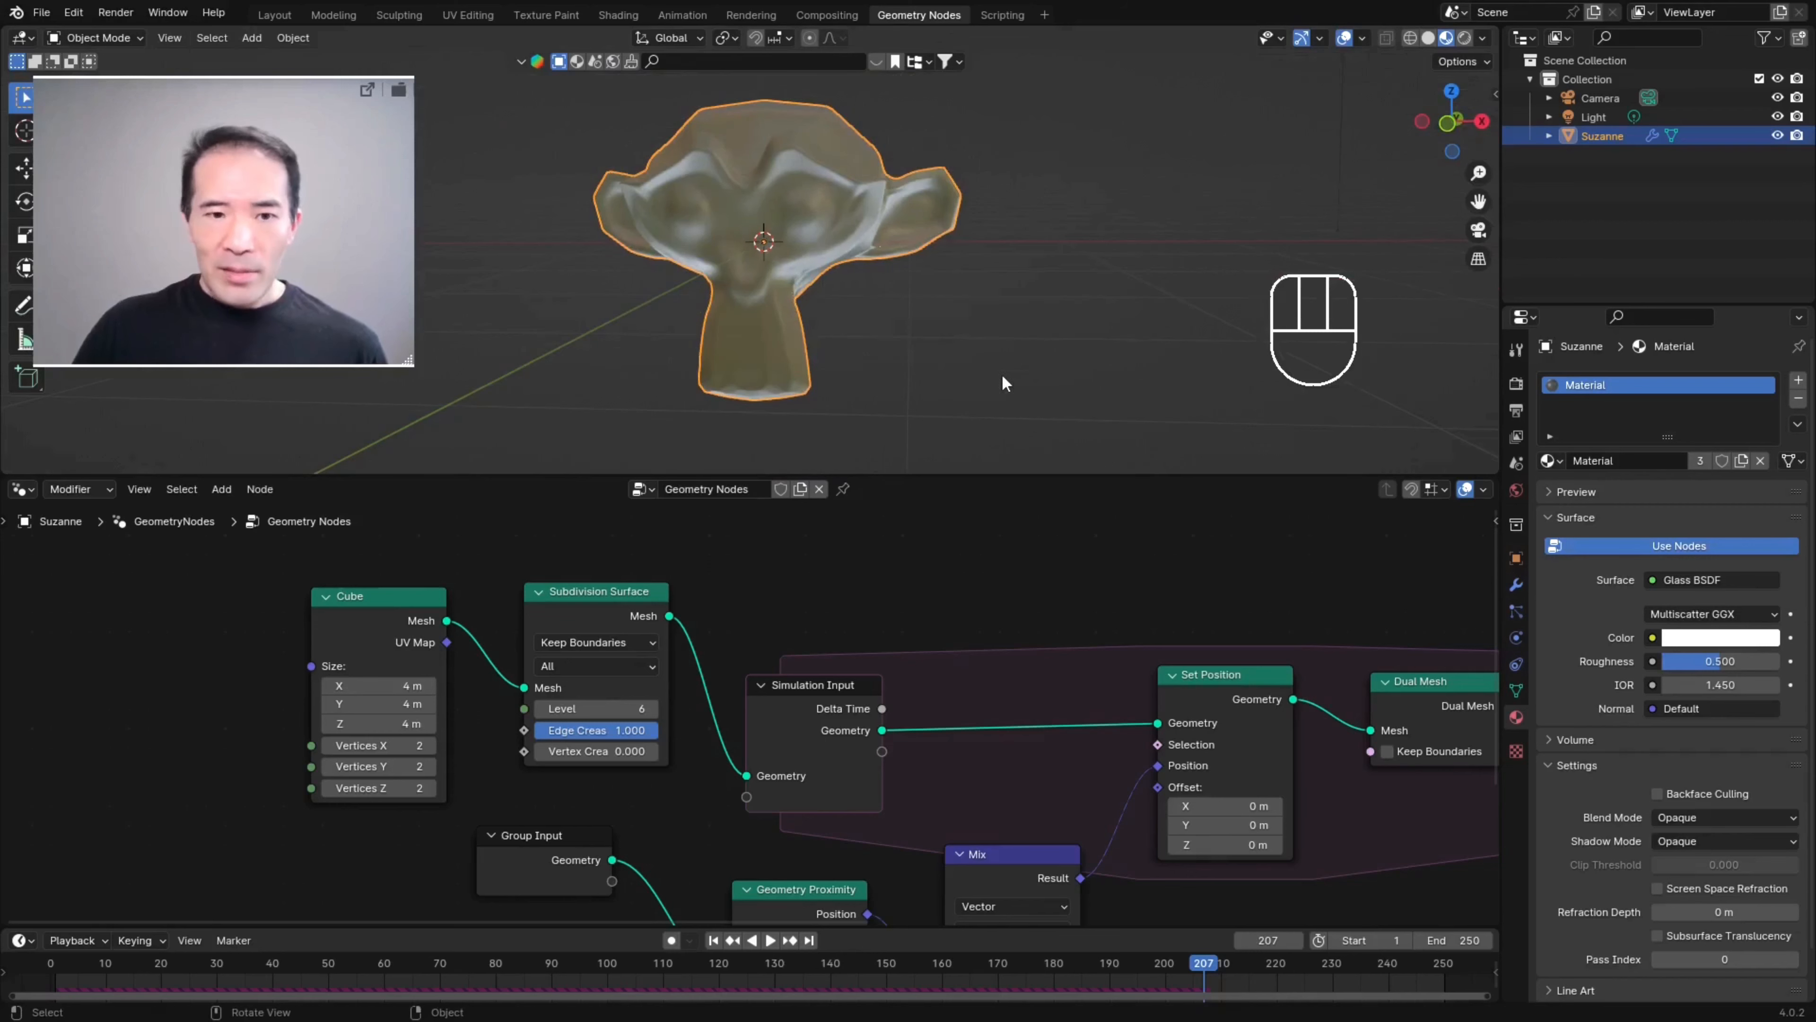
- Insert a Join Geometry node on the link between Group Input and the Geometry Proximity target
key(ctrl+alt+space)
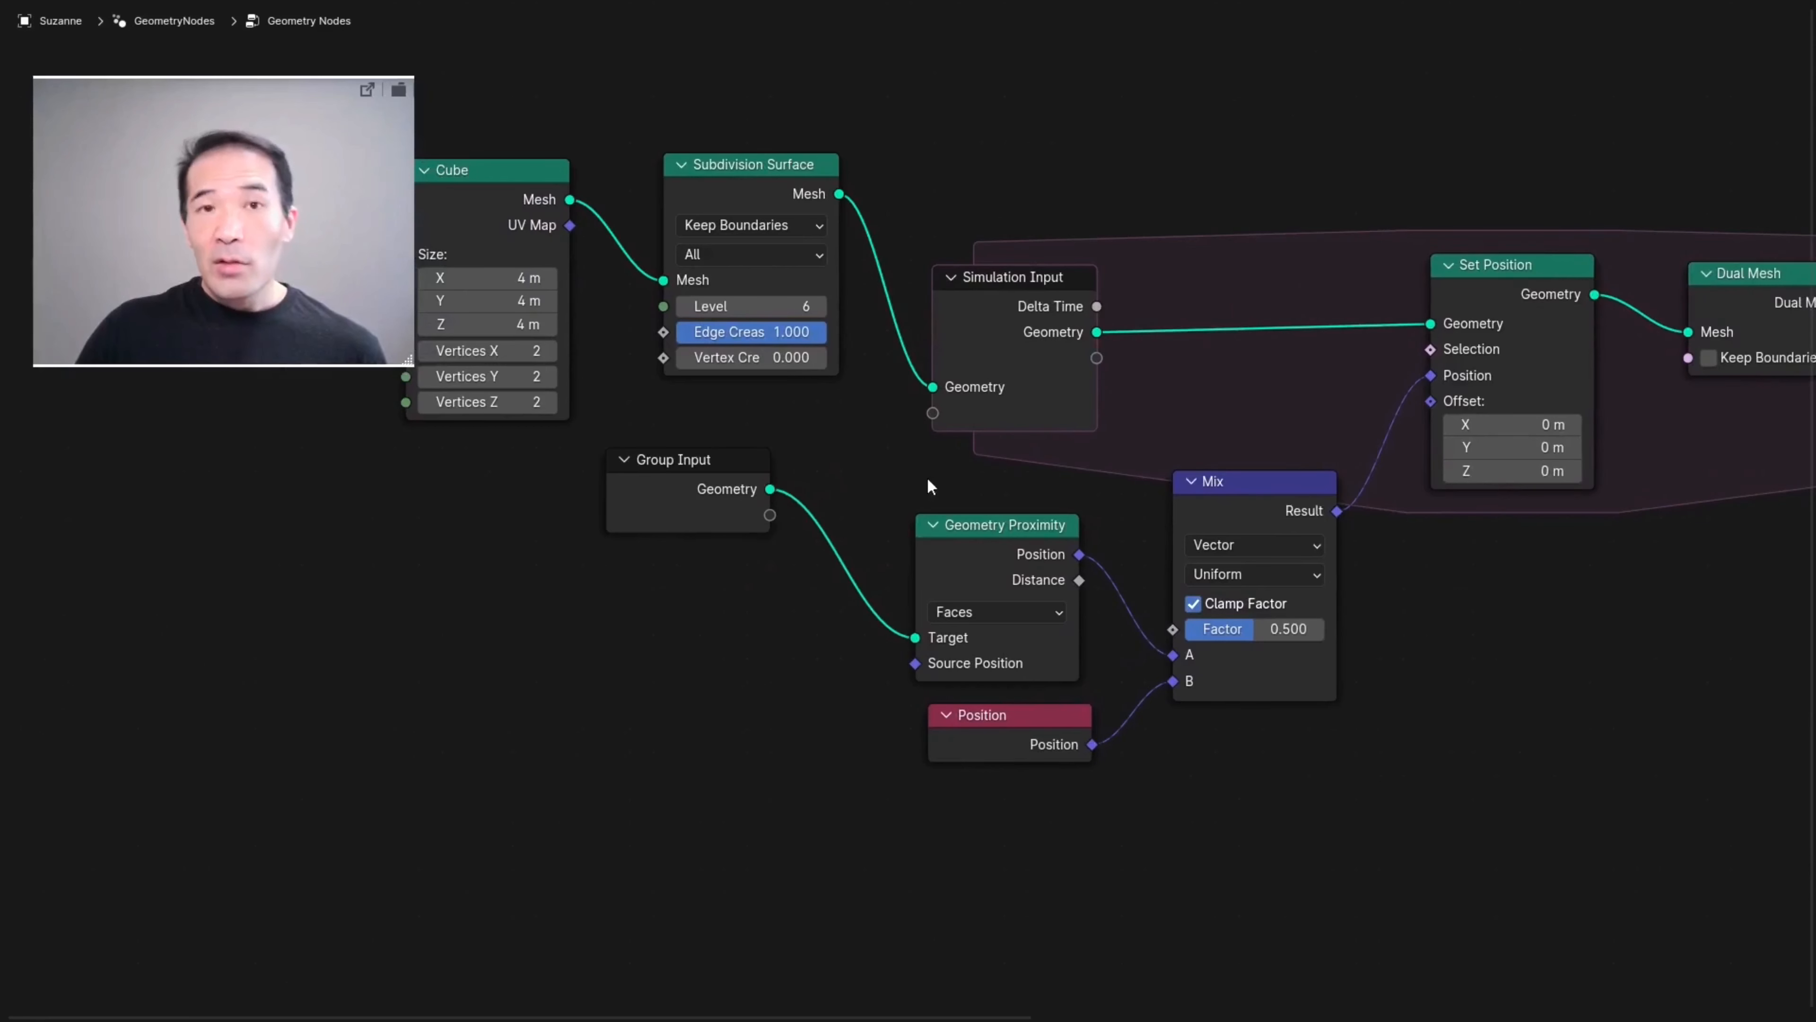
key(shift+a)
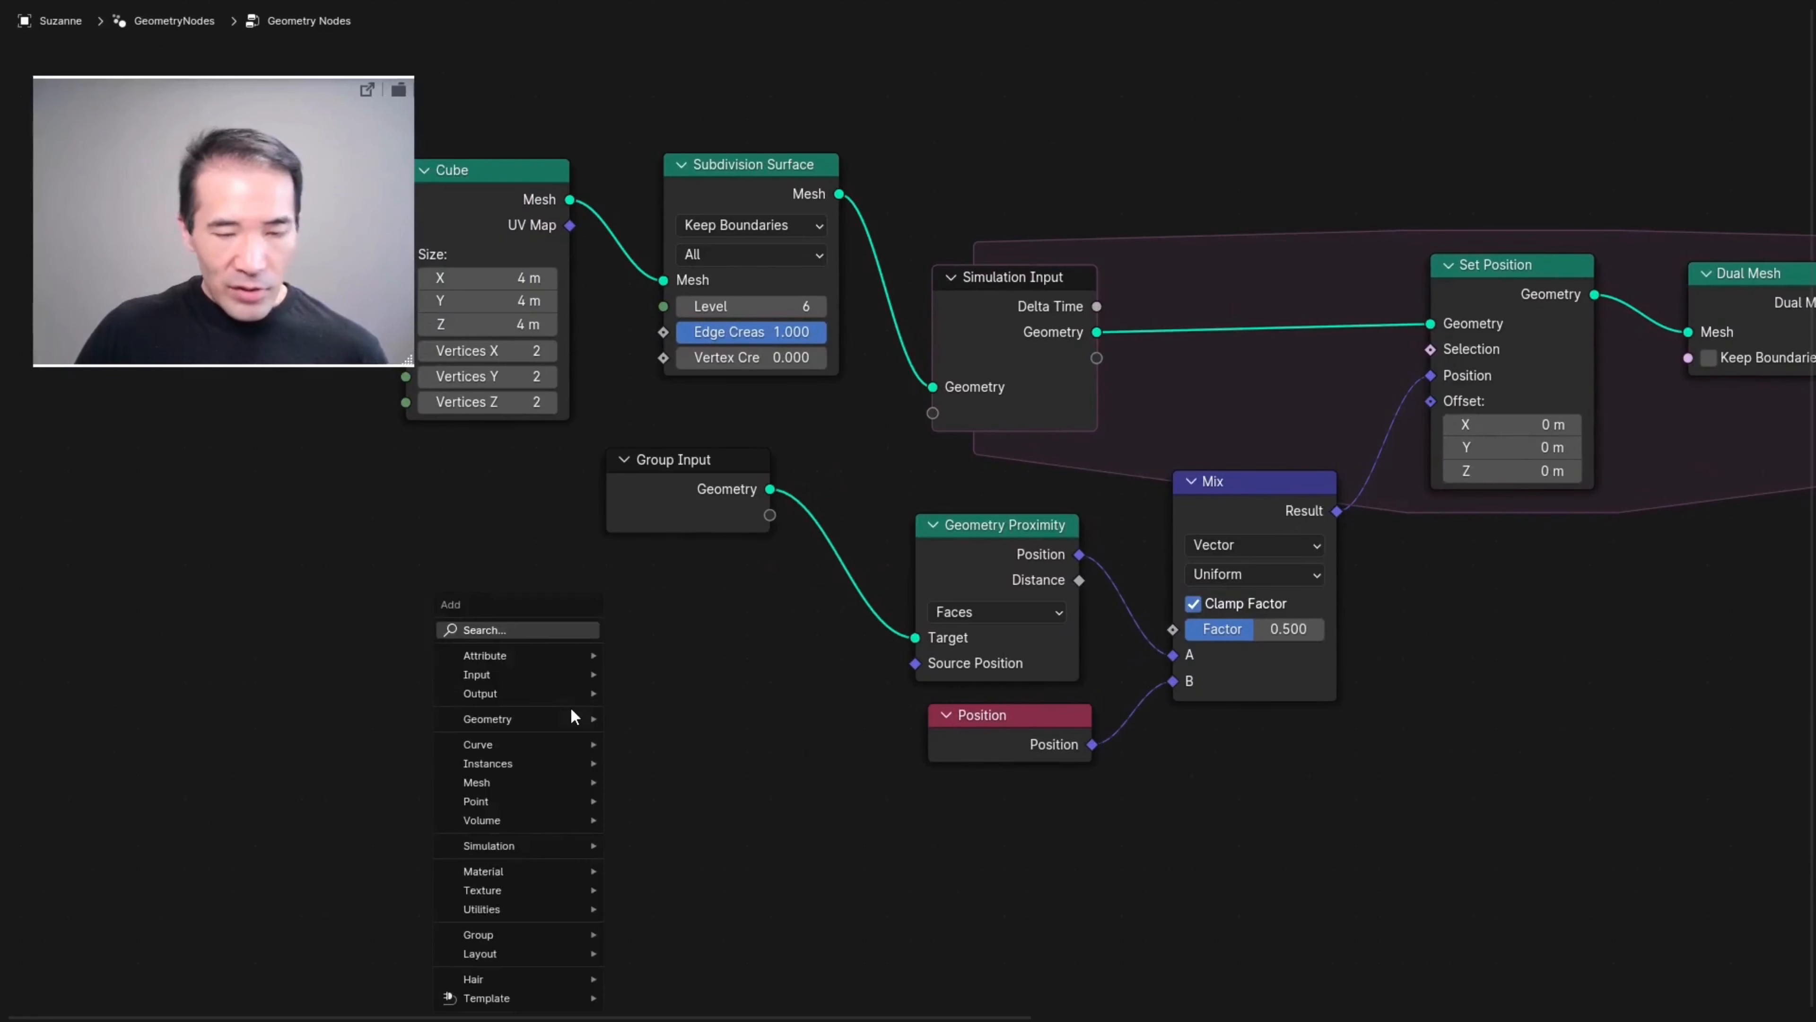
click(527, 633)
text(join)
key(Return)
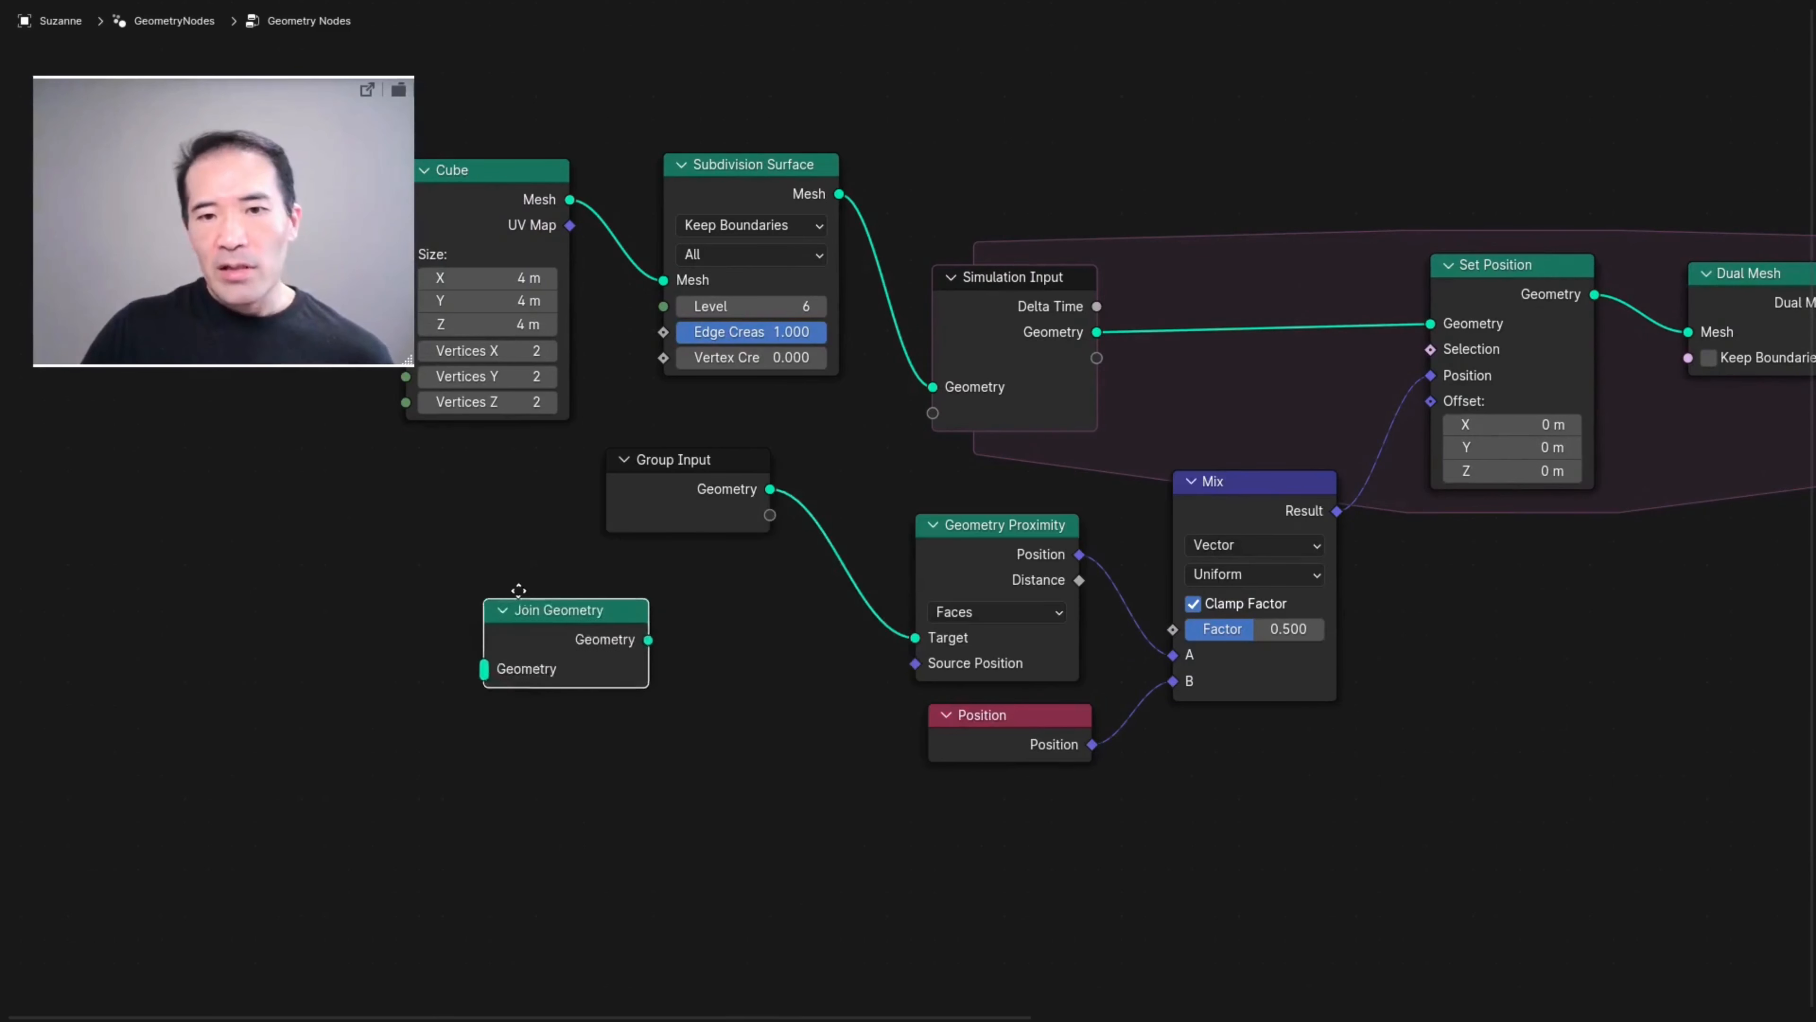
click(863, 569)
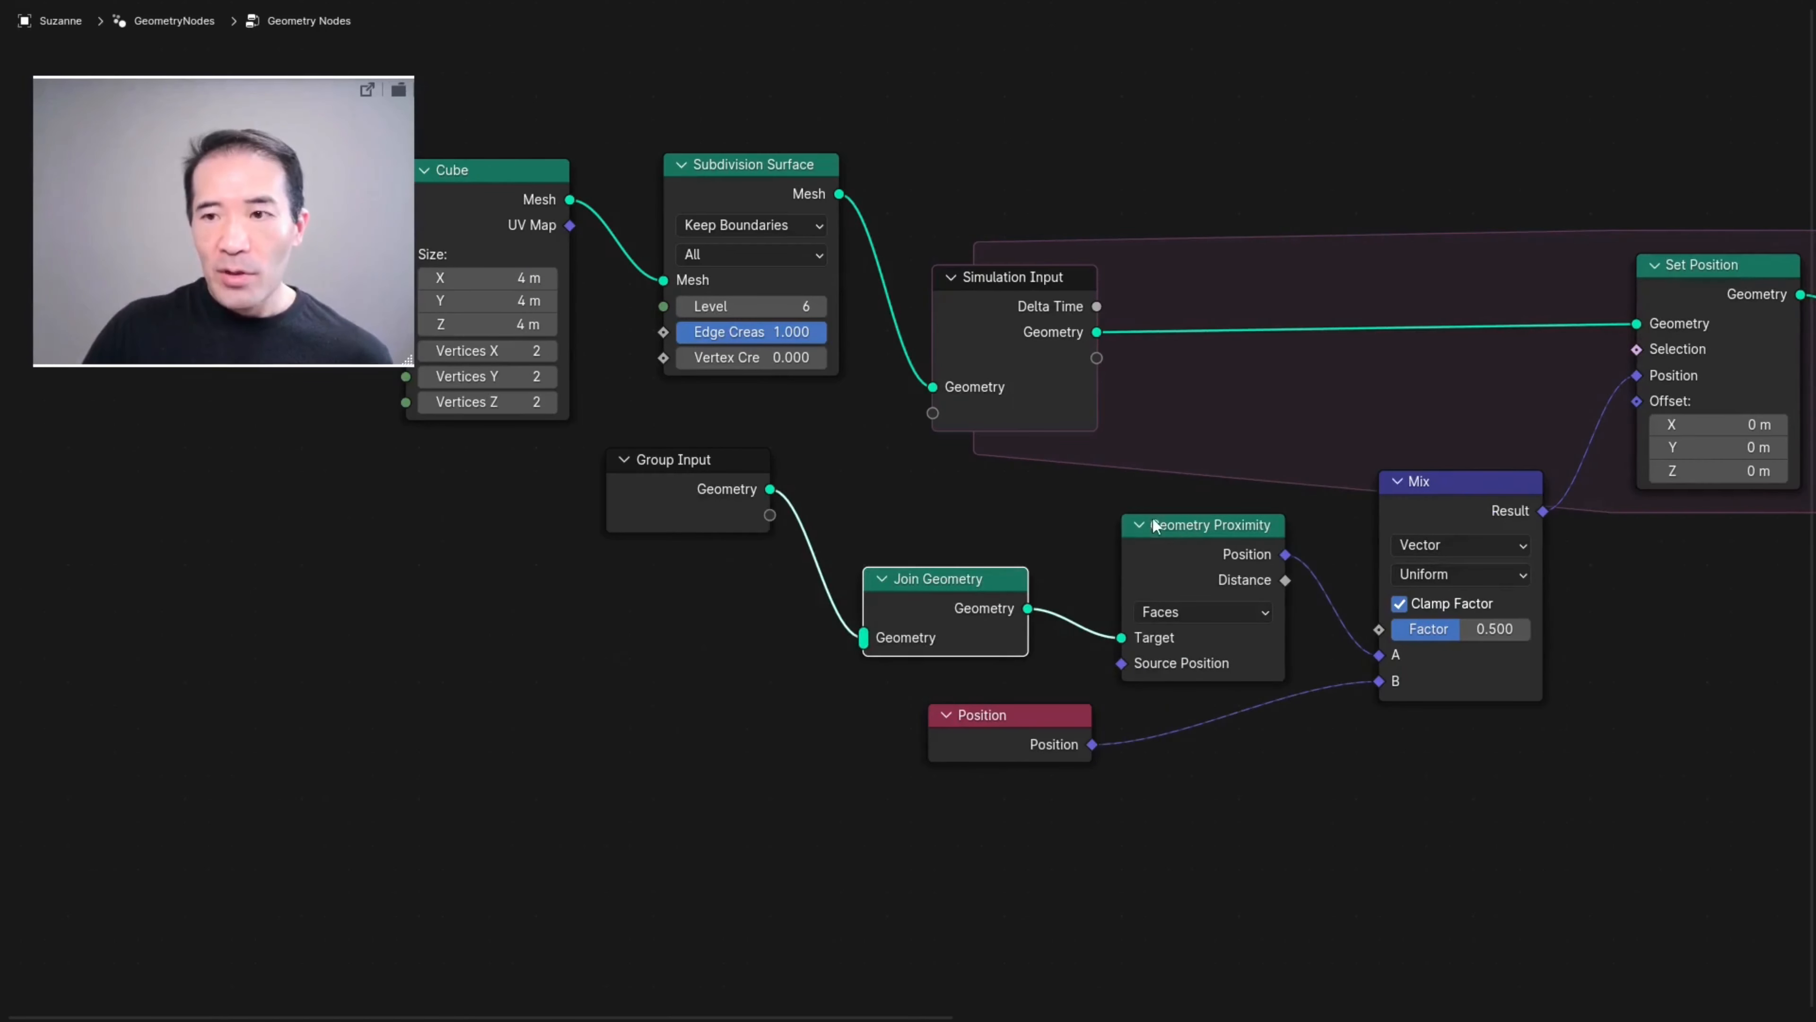
- Add a torus and a UV sphere mesh at the monkey's center
key(ctrl+alt+space)
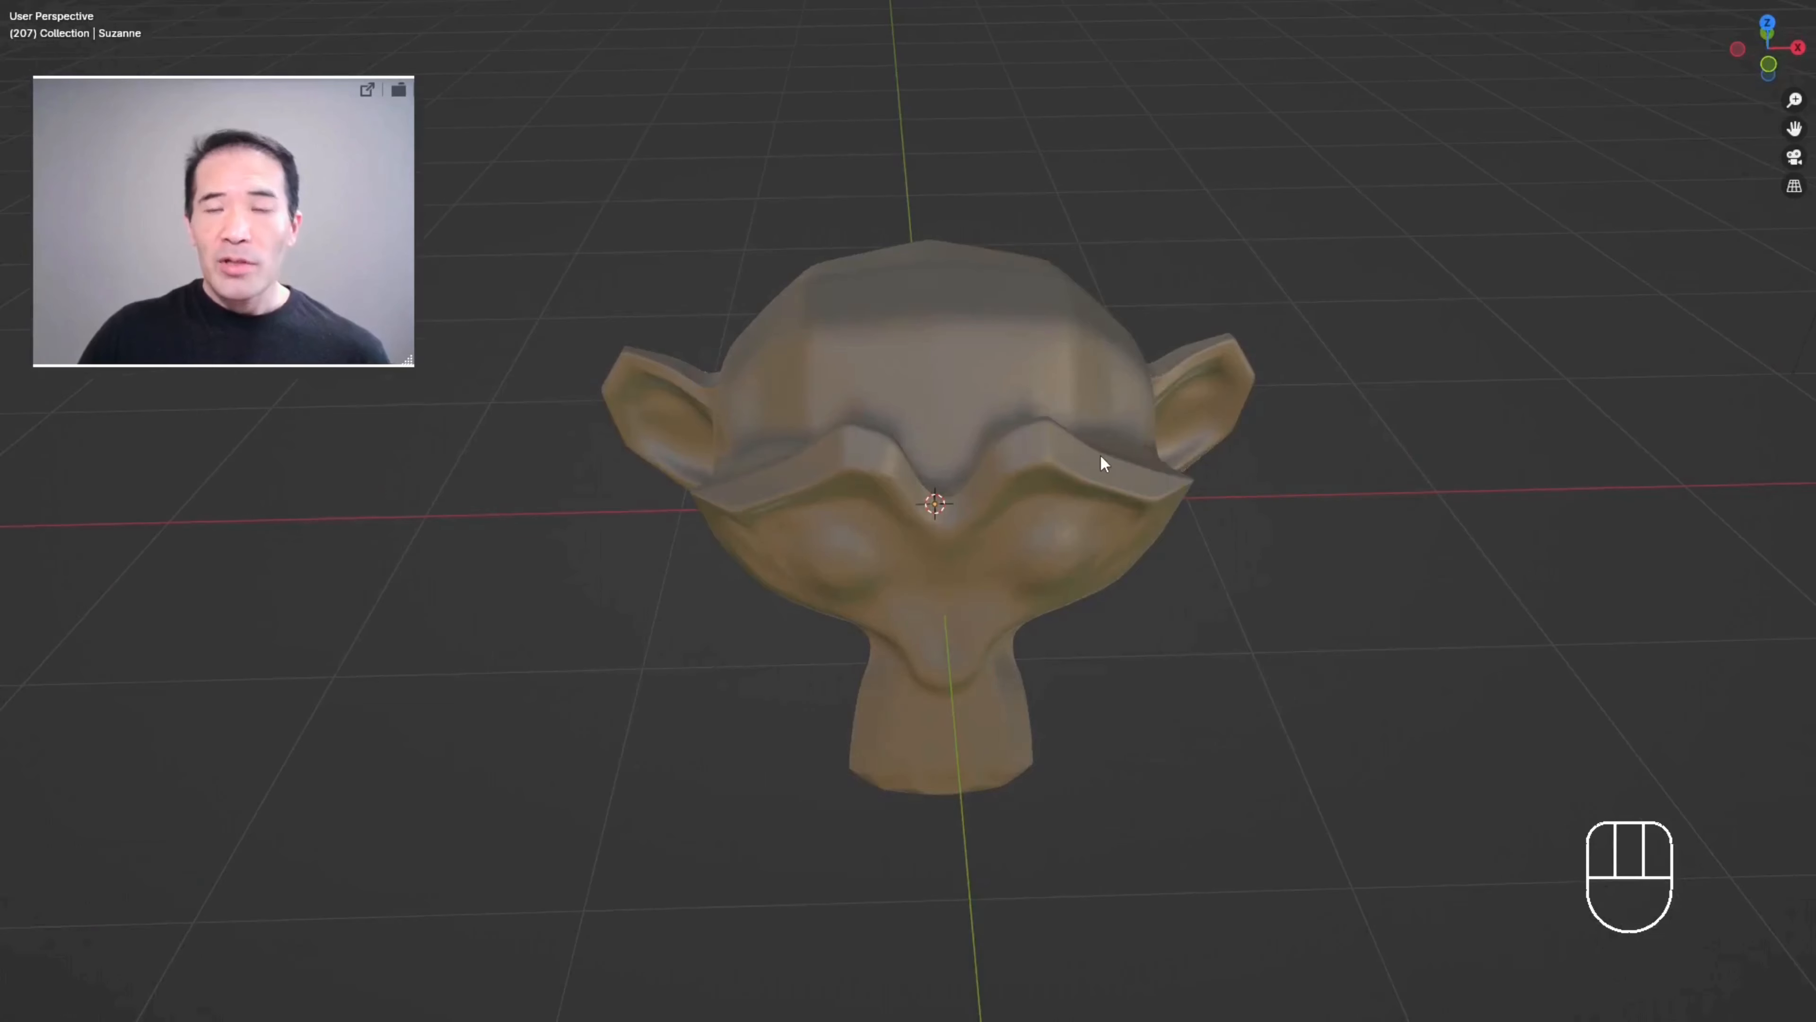
scroll(1245, 340, down, 4)
scroll(1237, 336, up, 4)
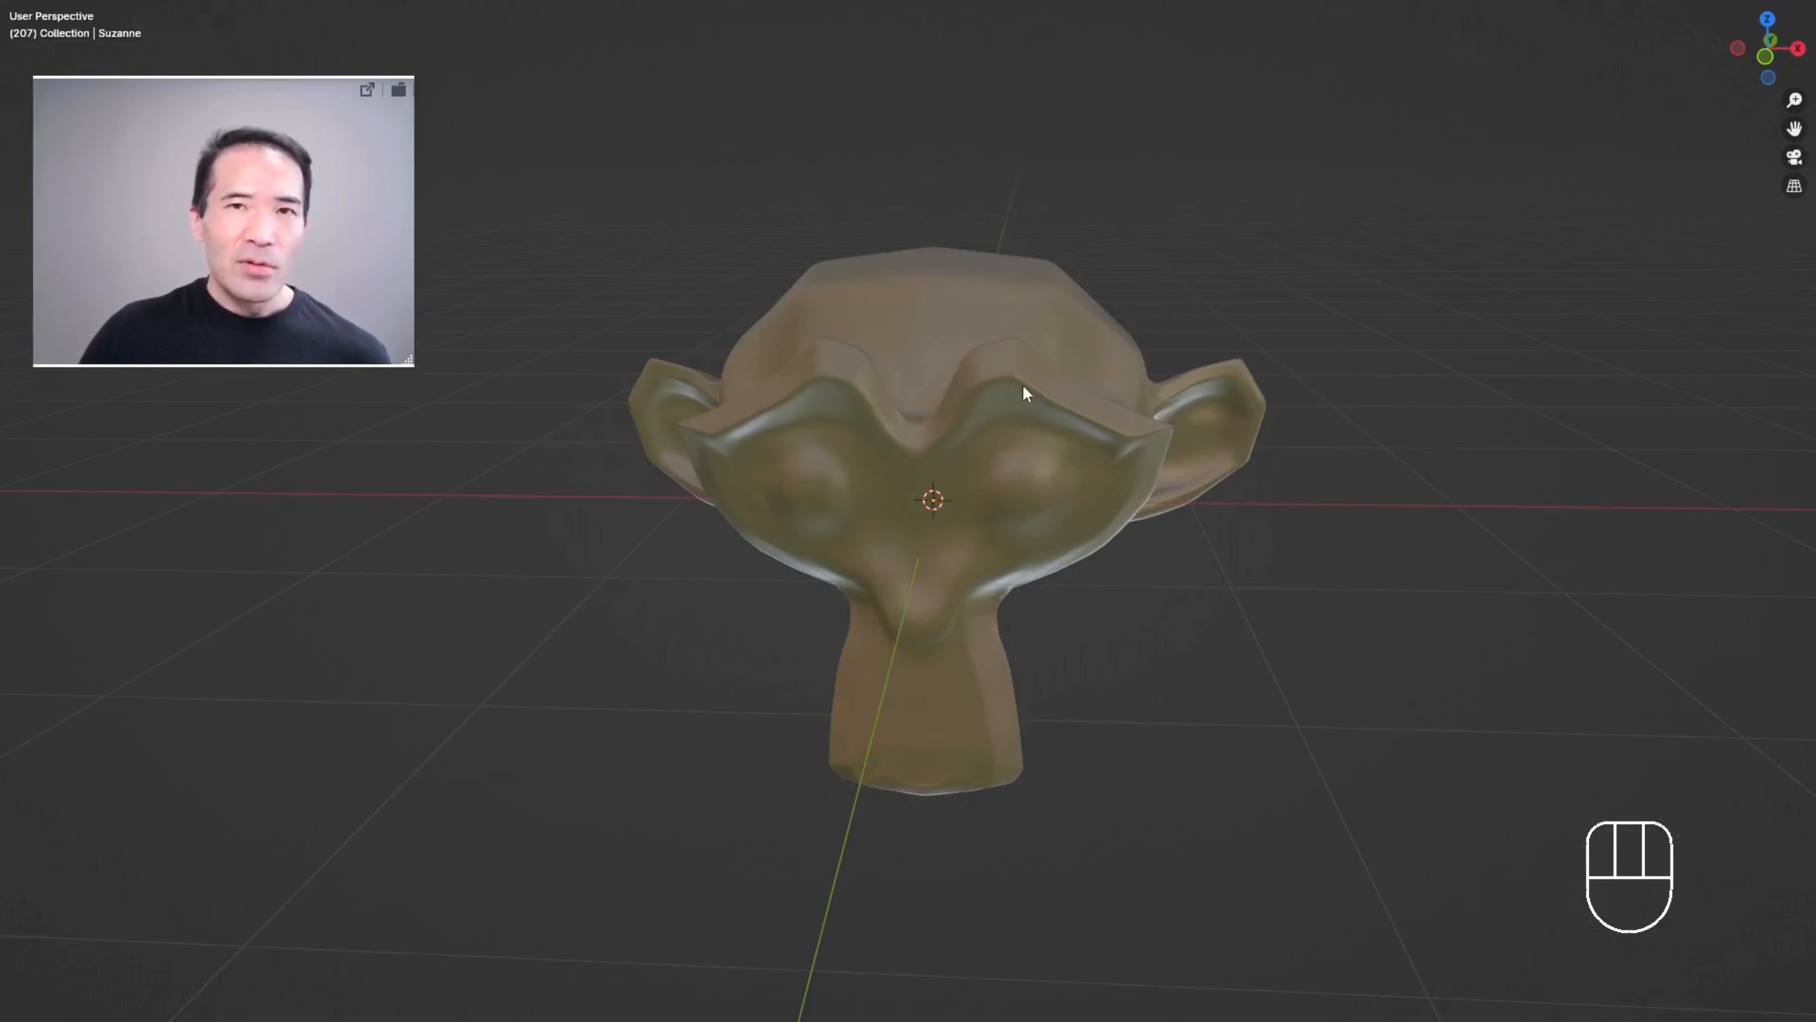
scroll(1123, 615, down, 1)
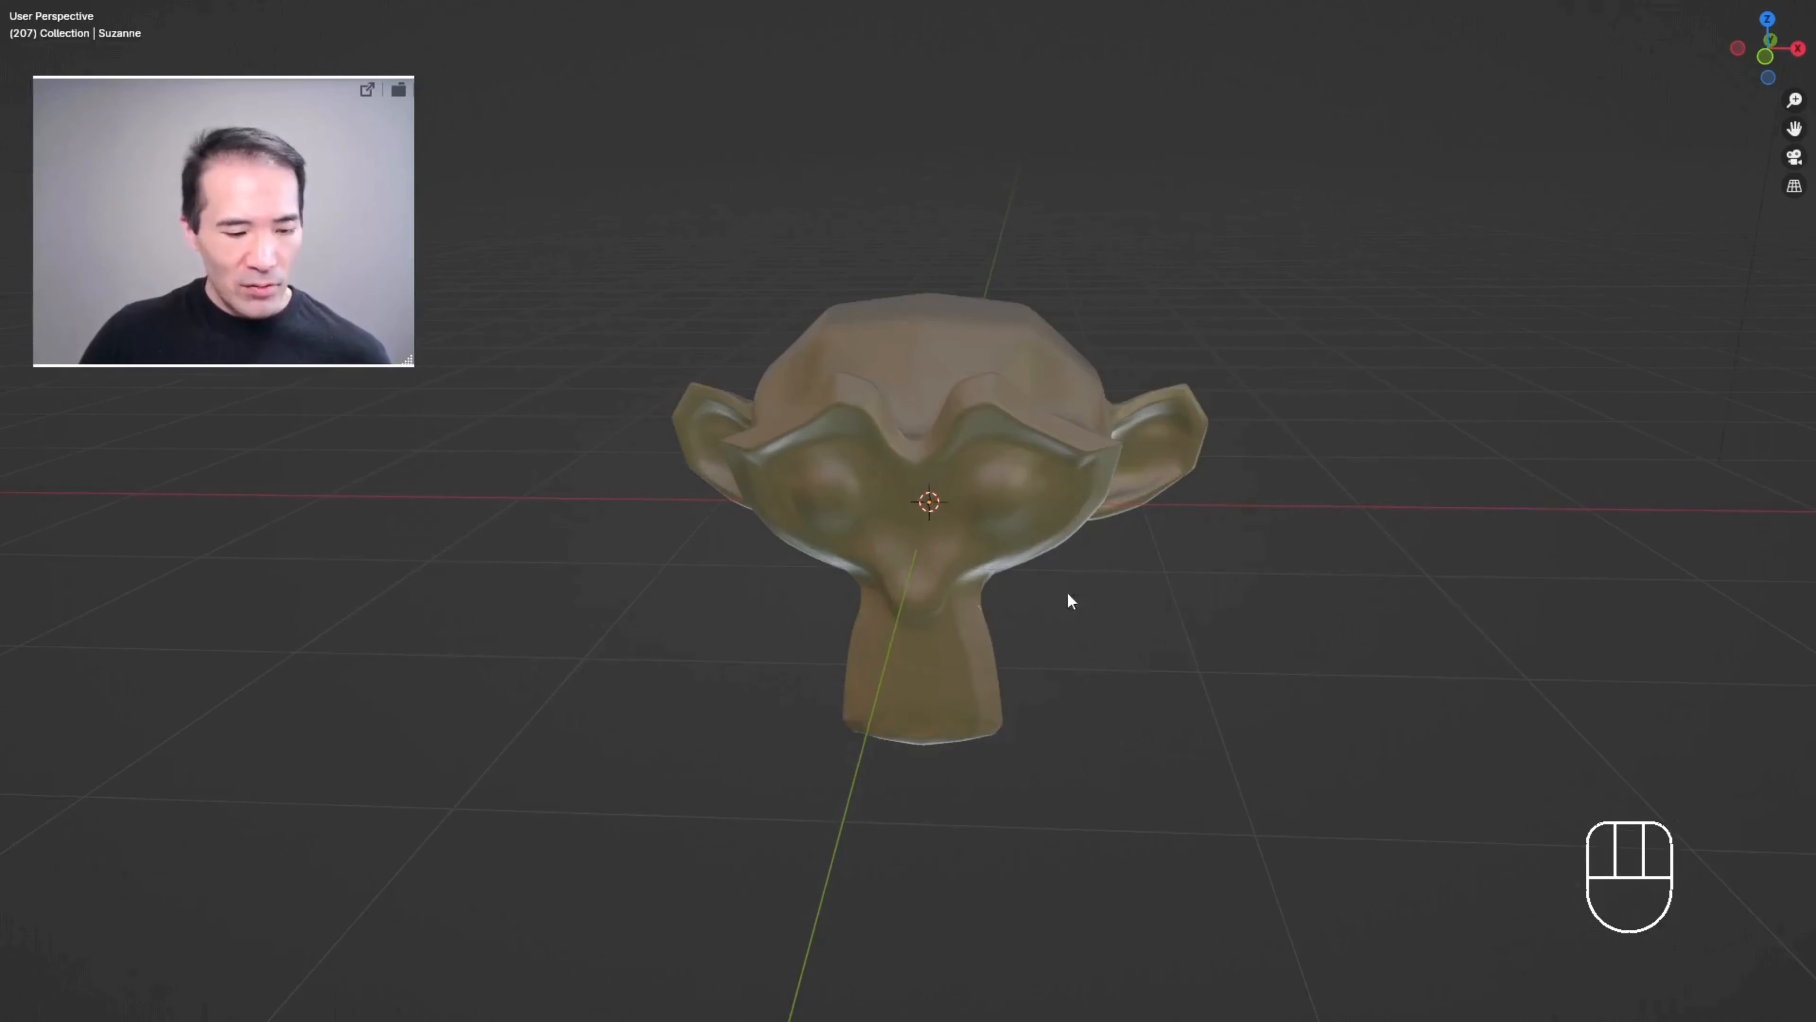
key(shift+a)
mouse_move(918, 475)
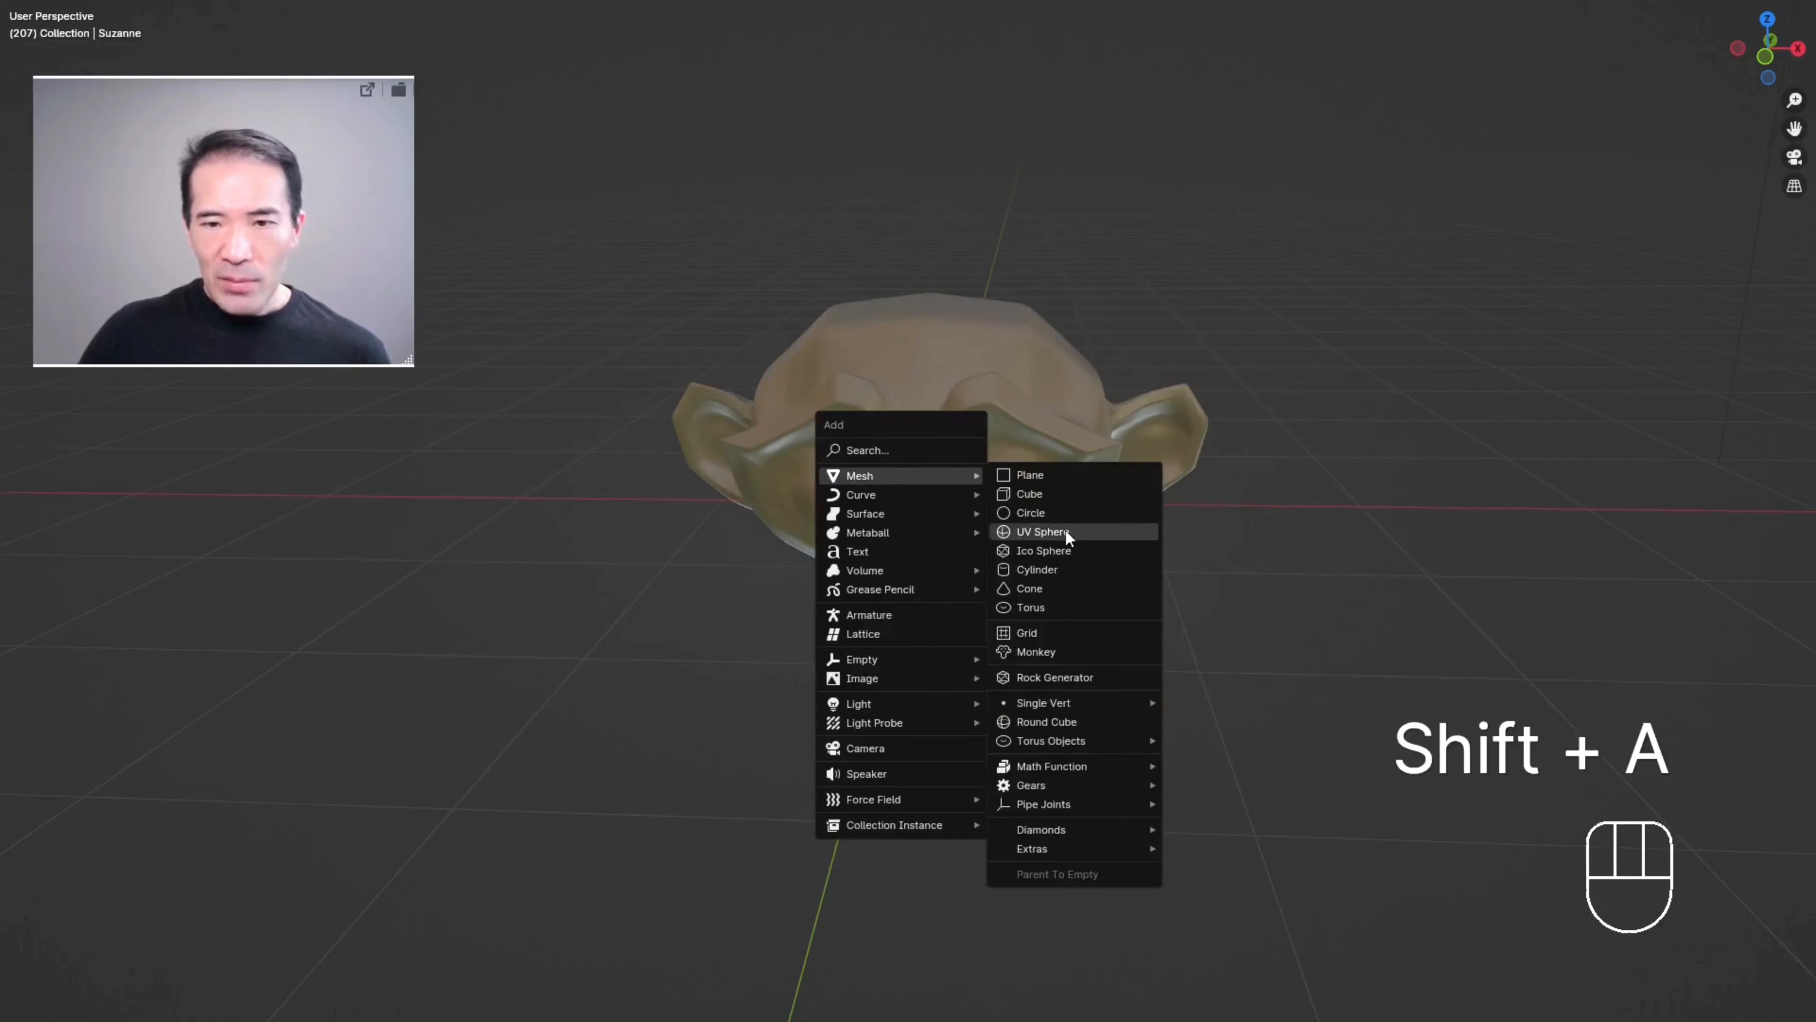
click(1037, 607)
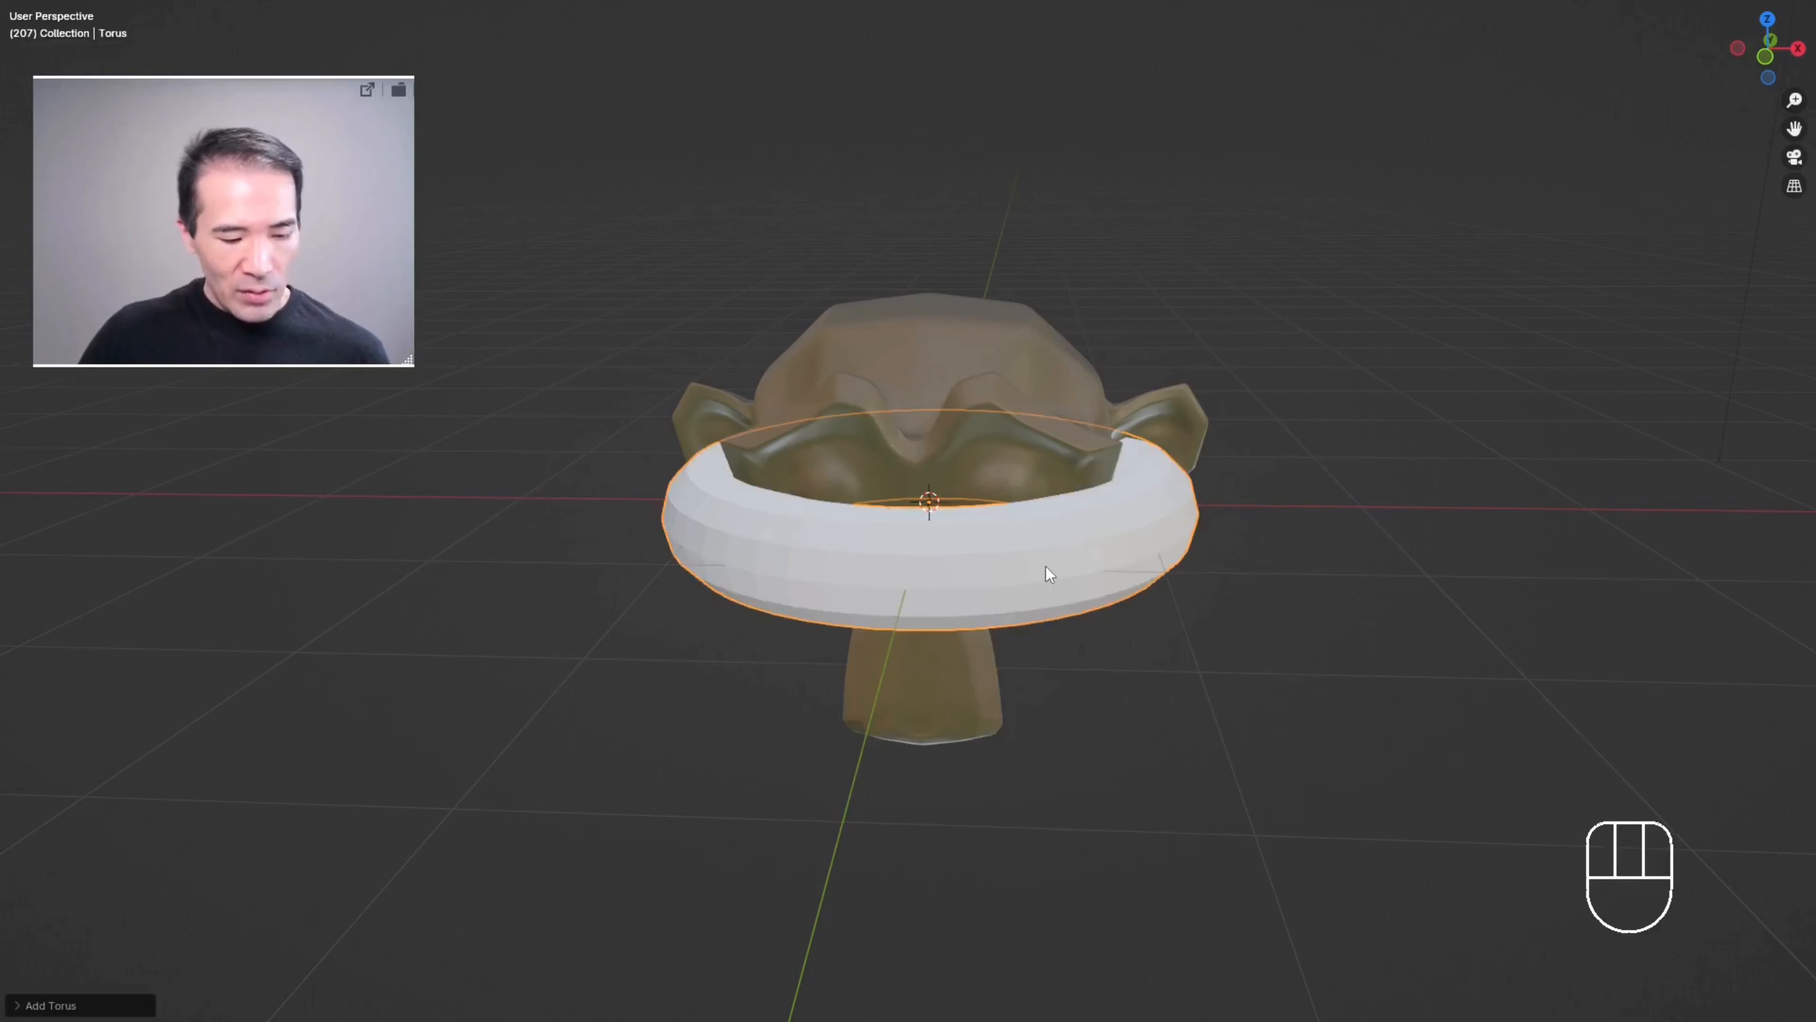
key(shift+a)
mouse_move(1046, 566)
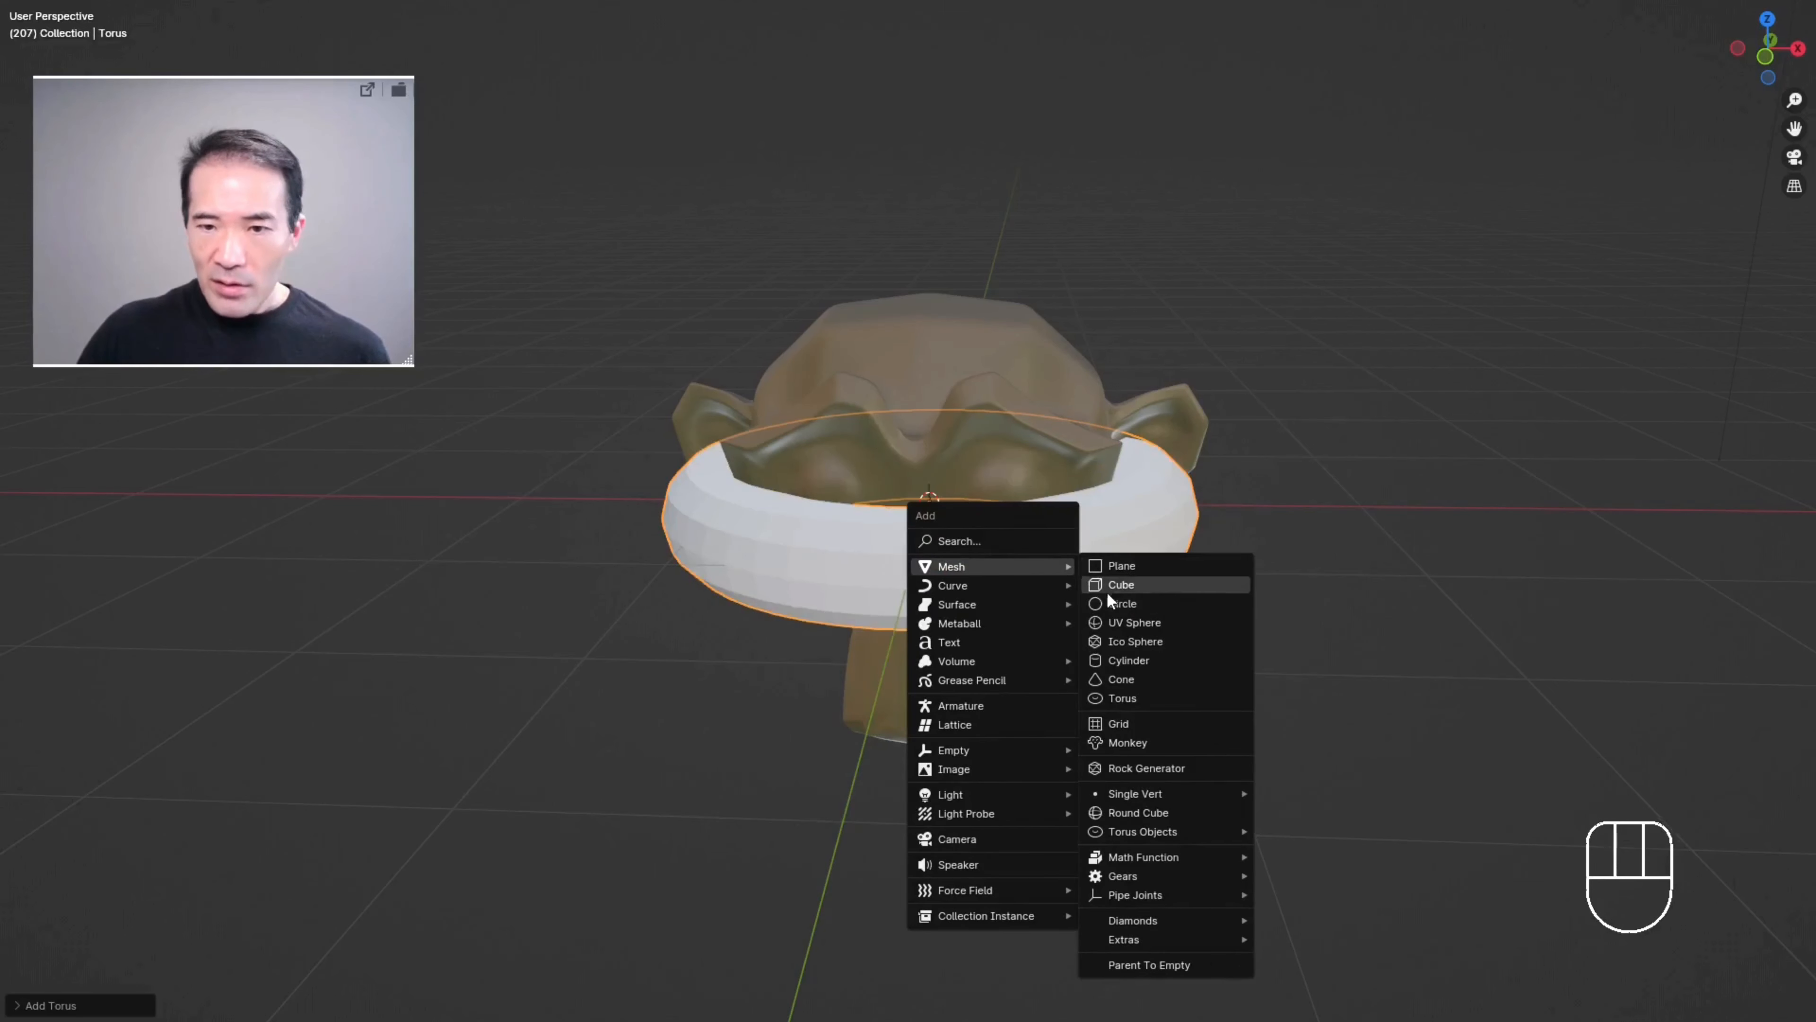
click(1145, 621)
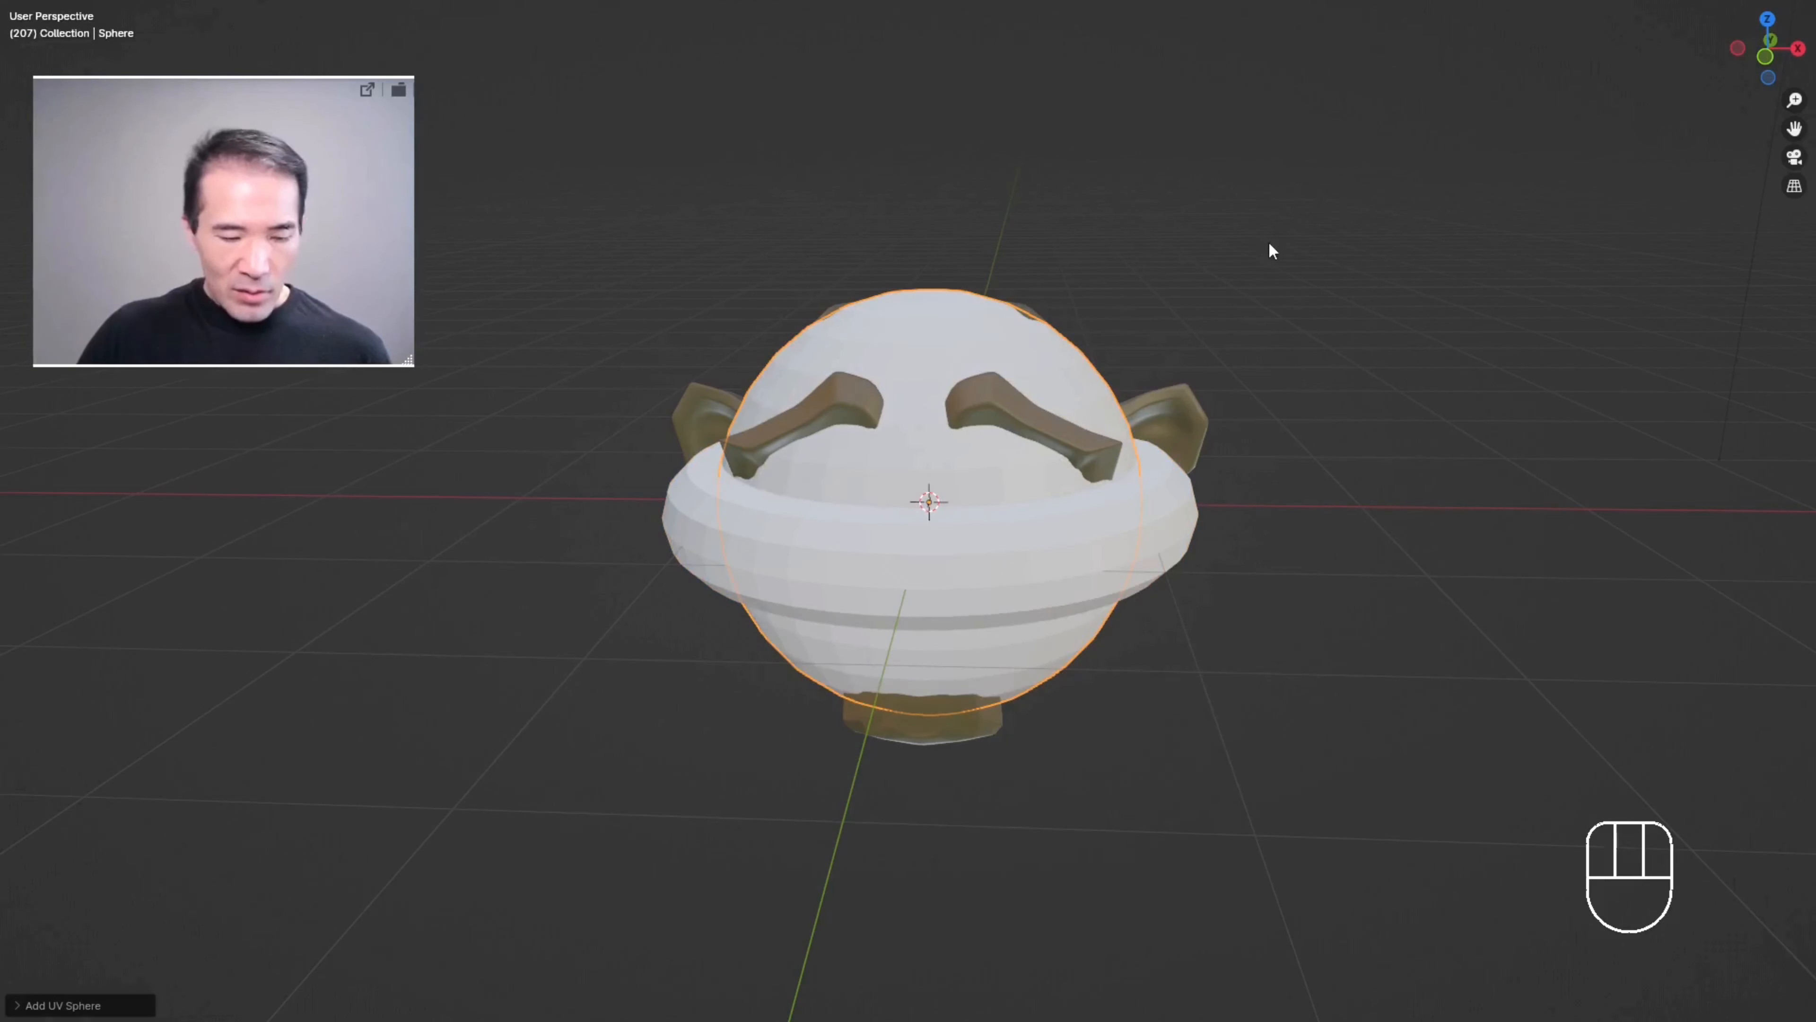
- Scale the UV sphere down and move it up along Z to sit on top of the monkey's head
key(s)
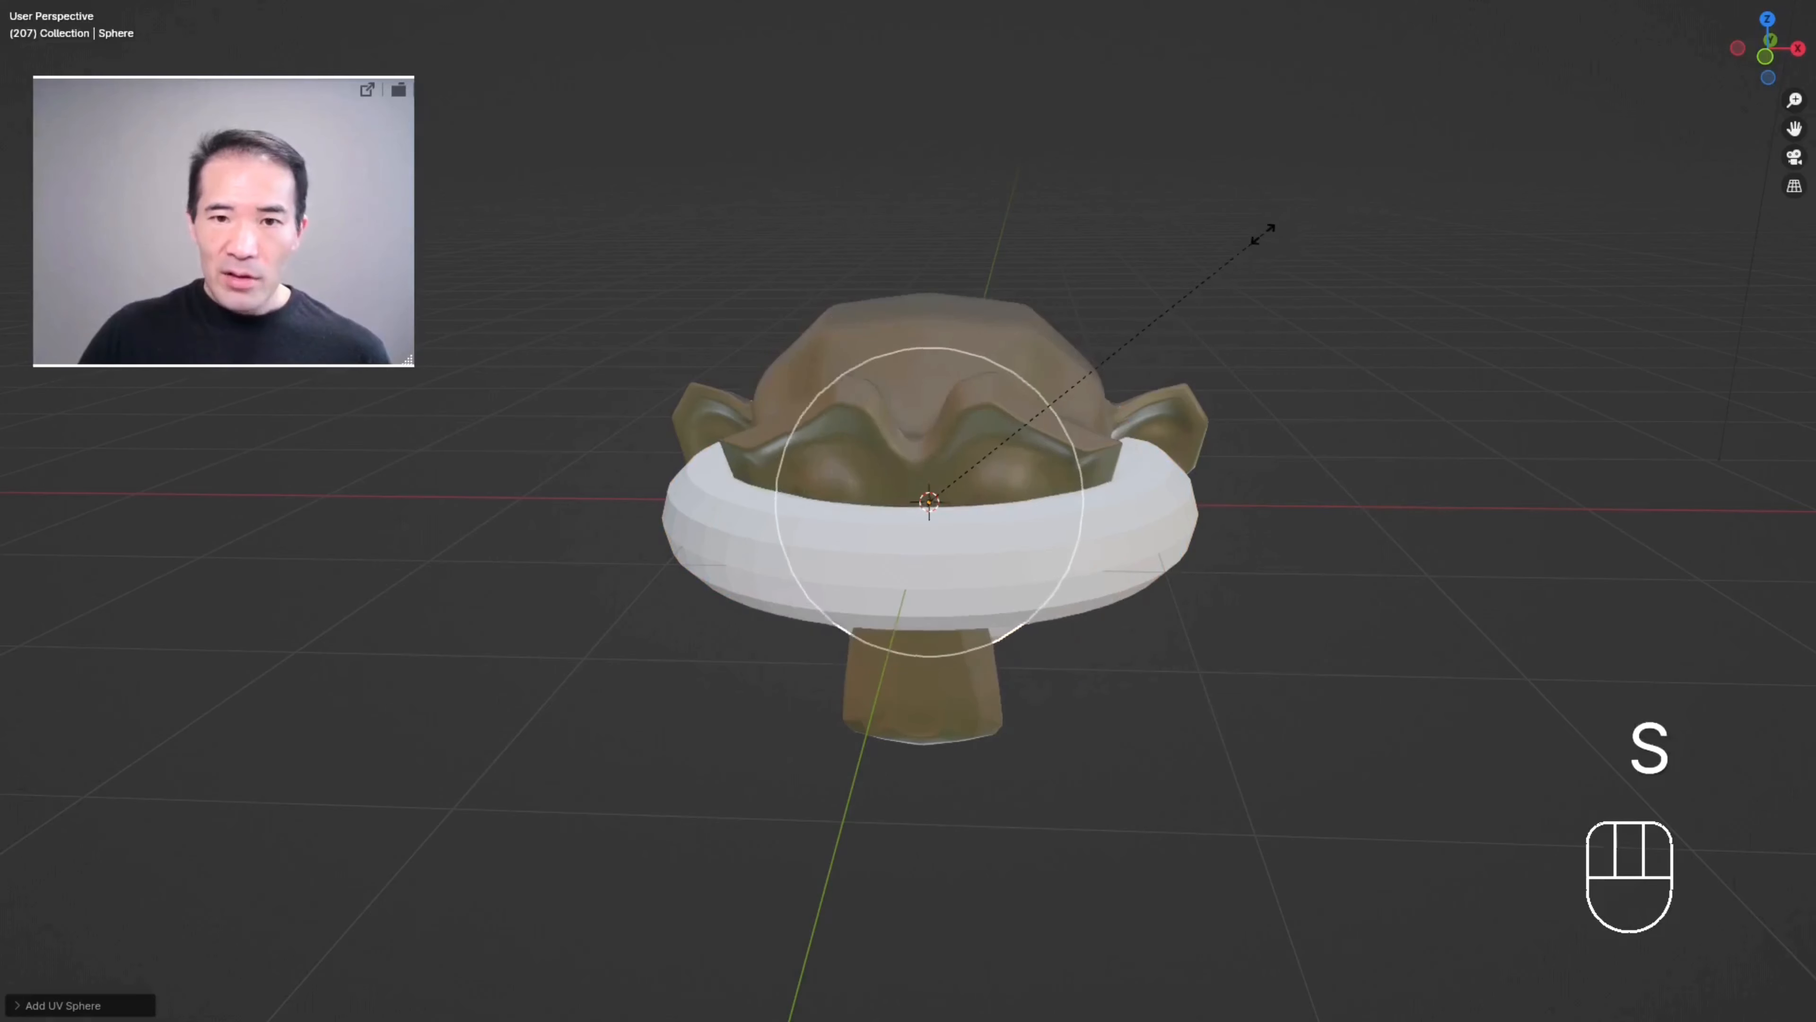
click(1196, 264)
key(g)
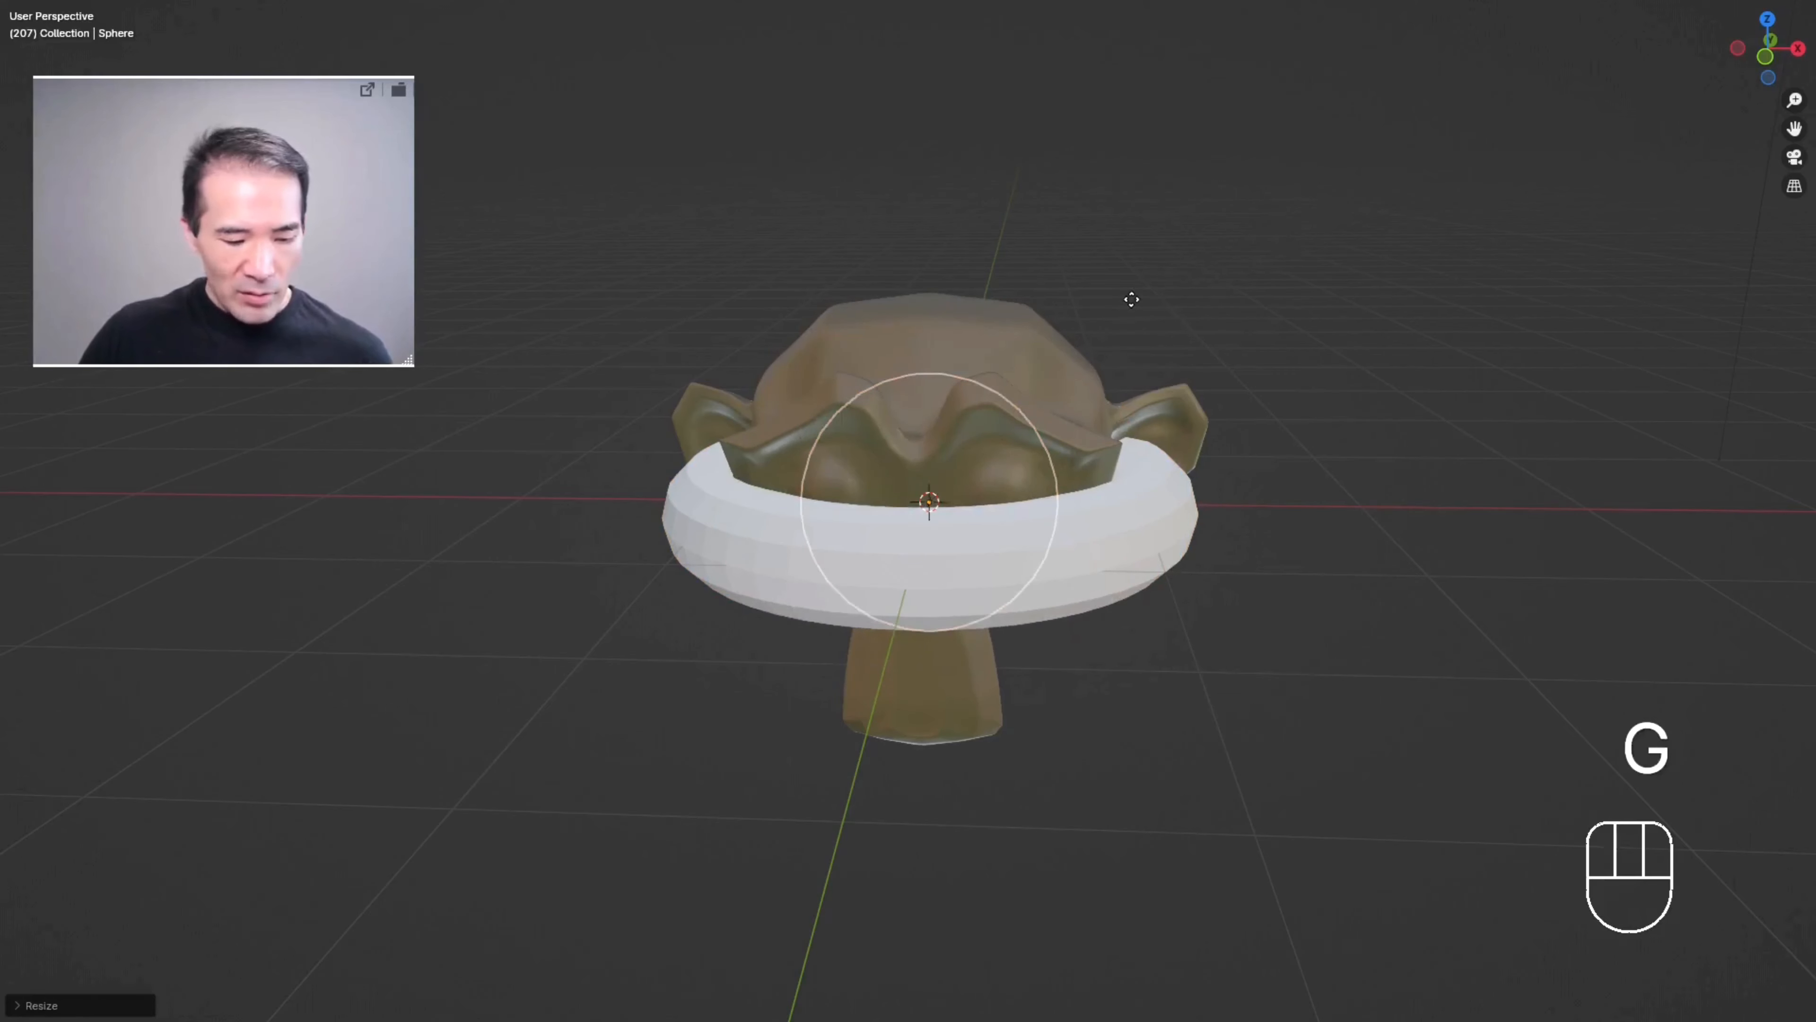
key(z)
click(1245, 242)
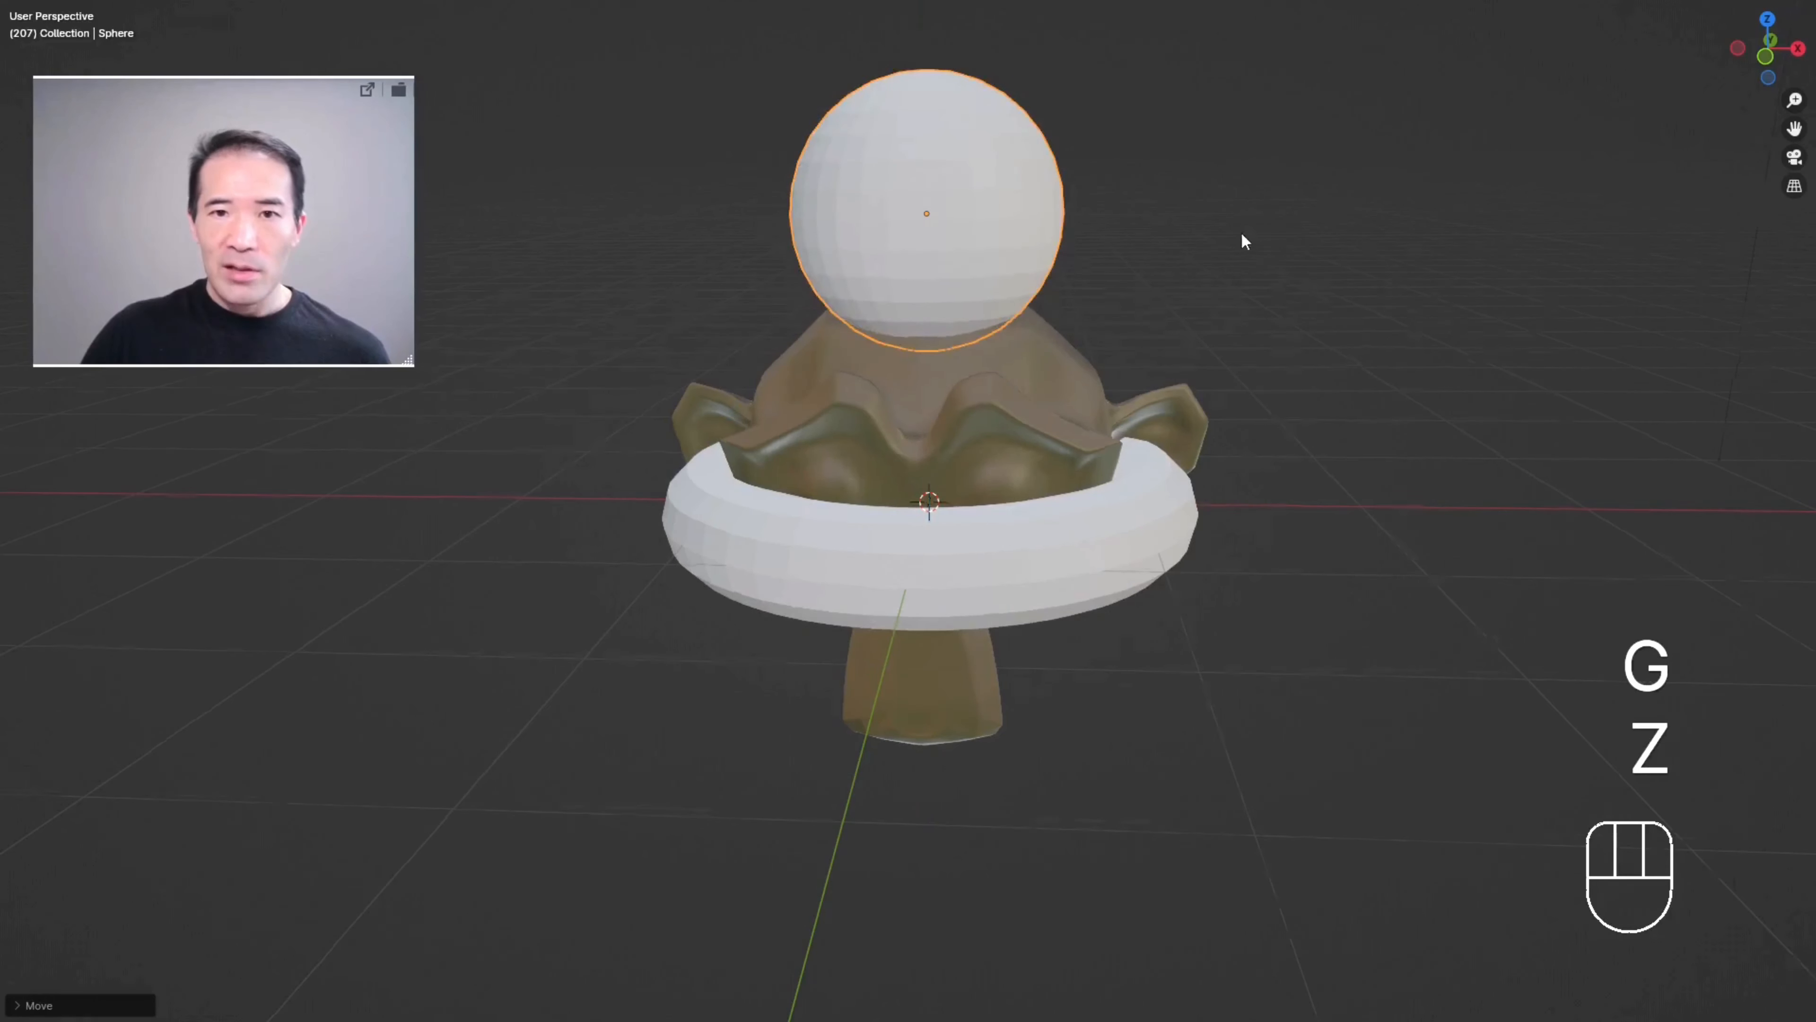
click(1254, 226)
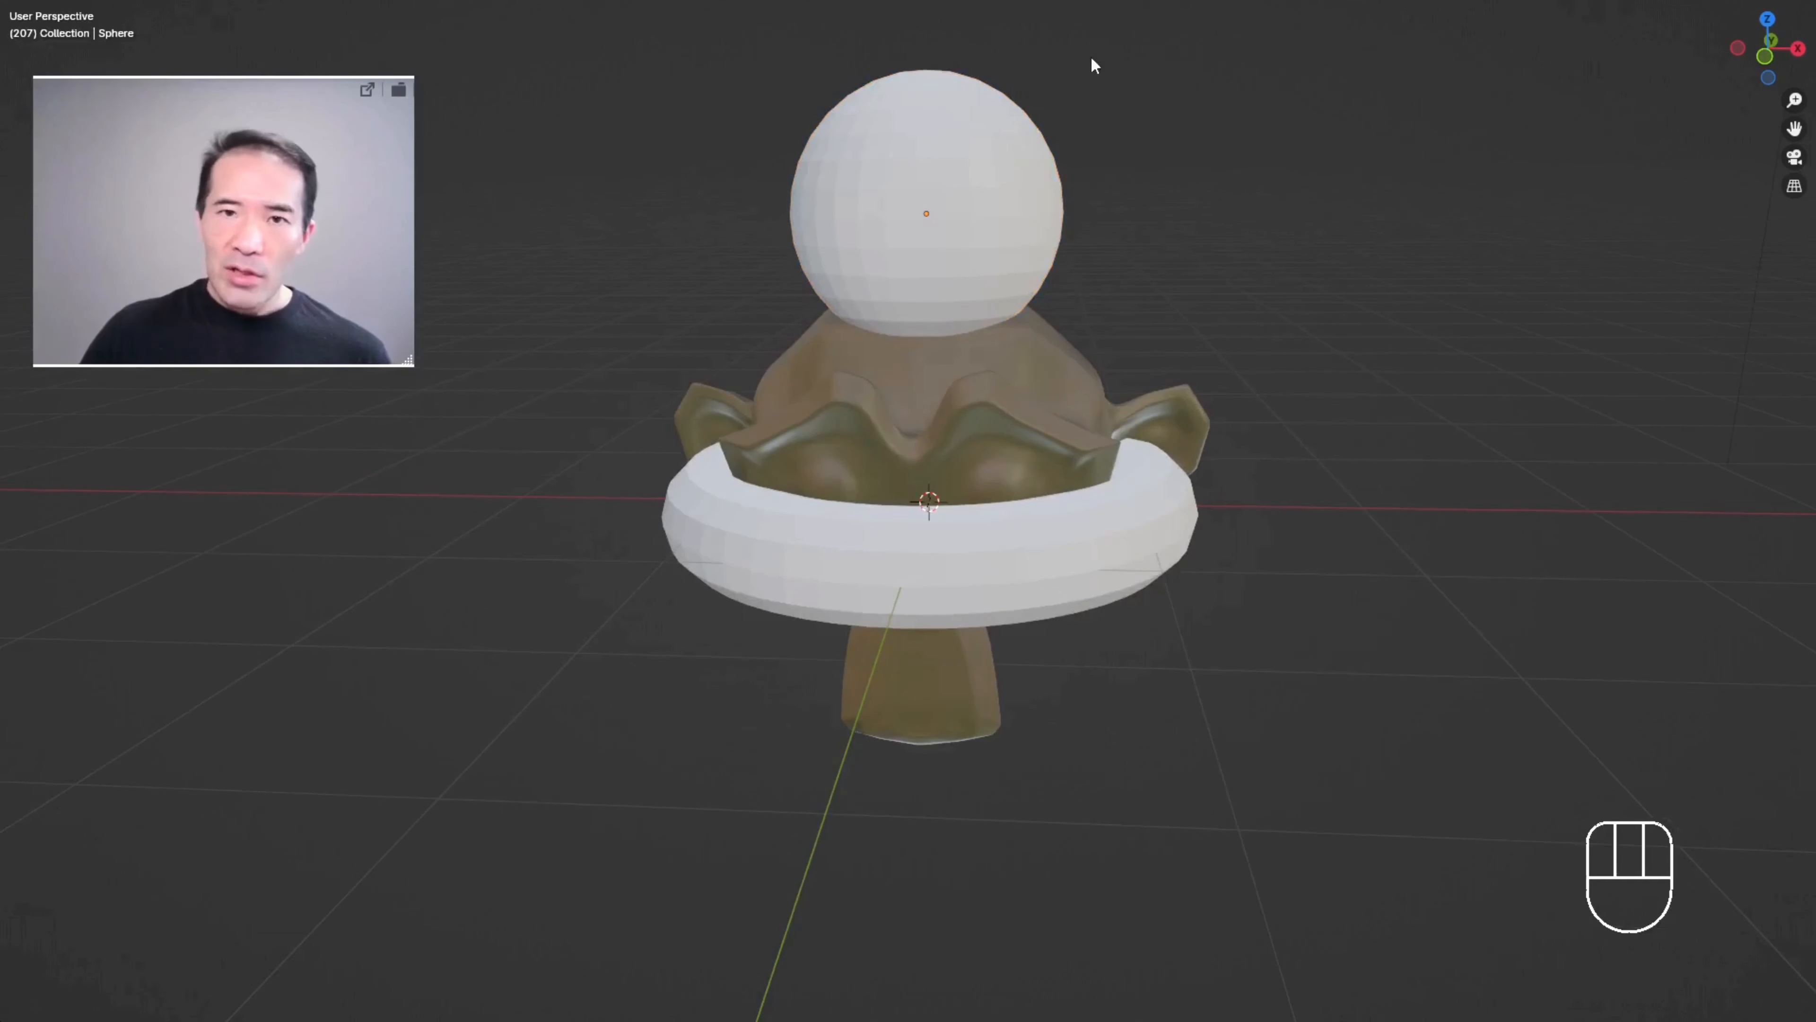
- Move the sphere and the torus together into a new collection named objetos
click(887, 119)
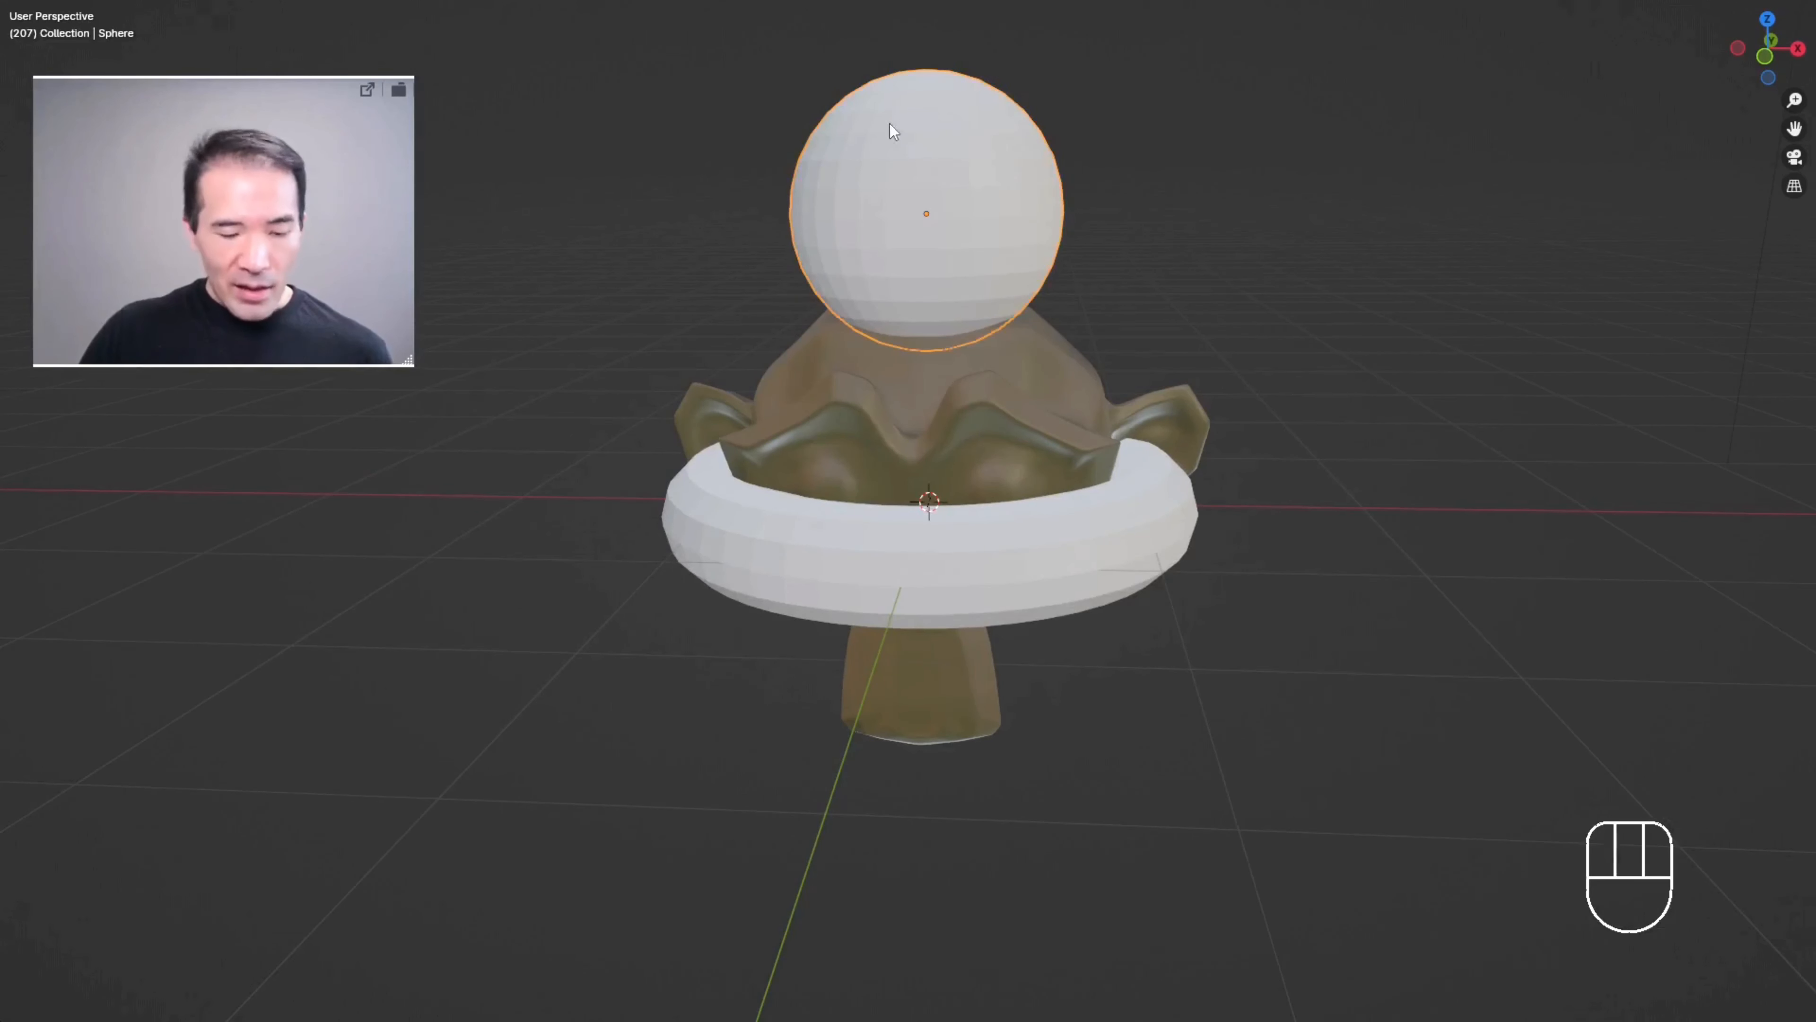
key(shift)
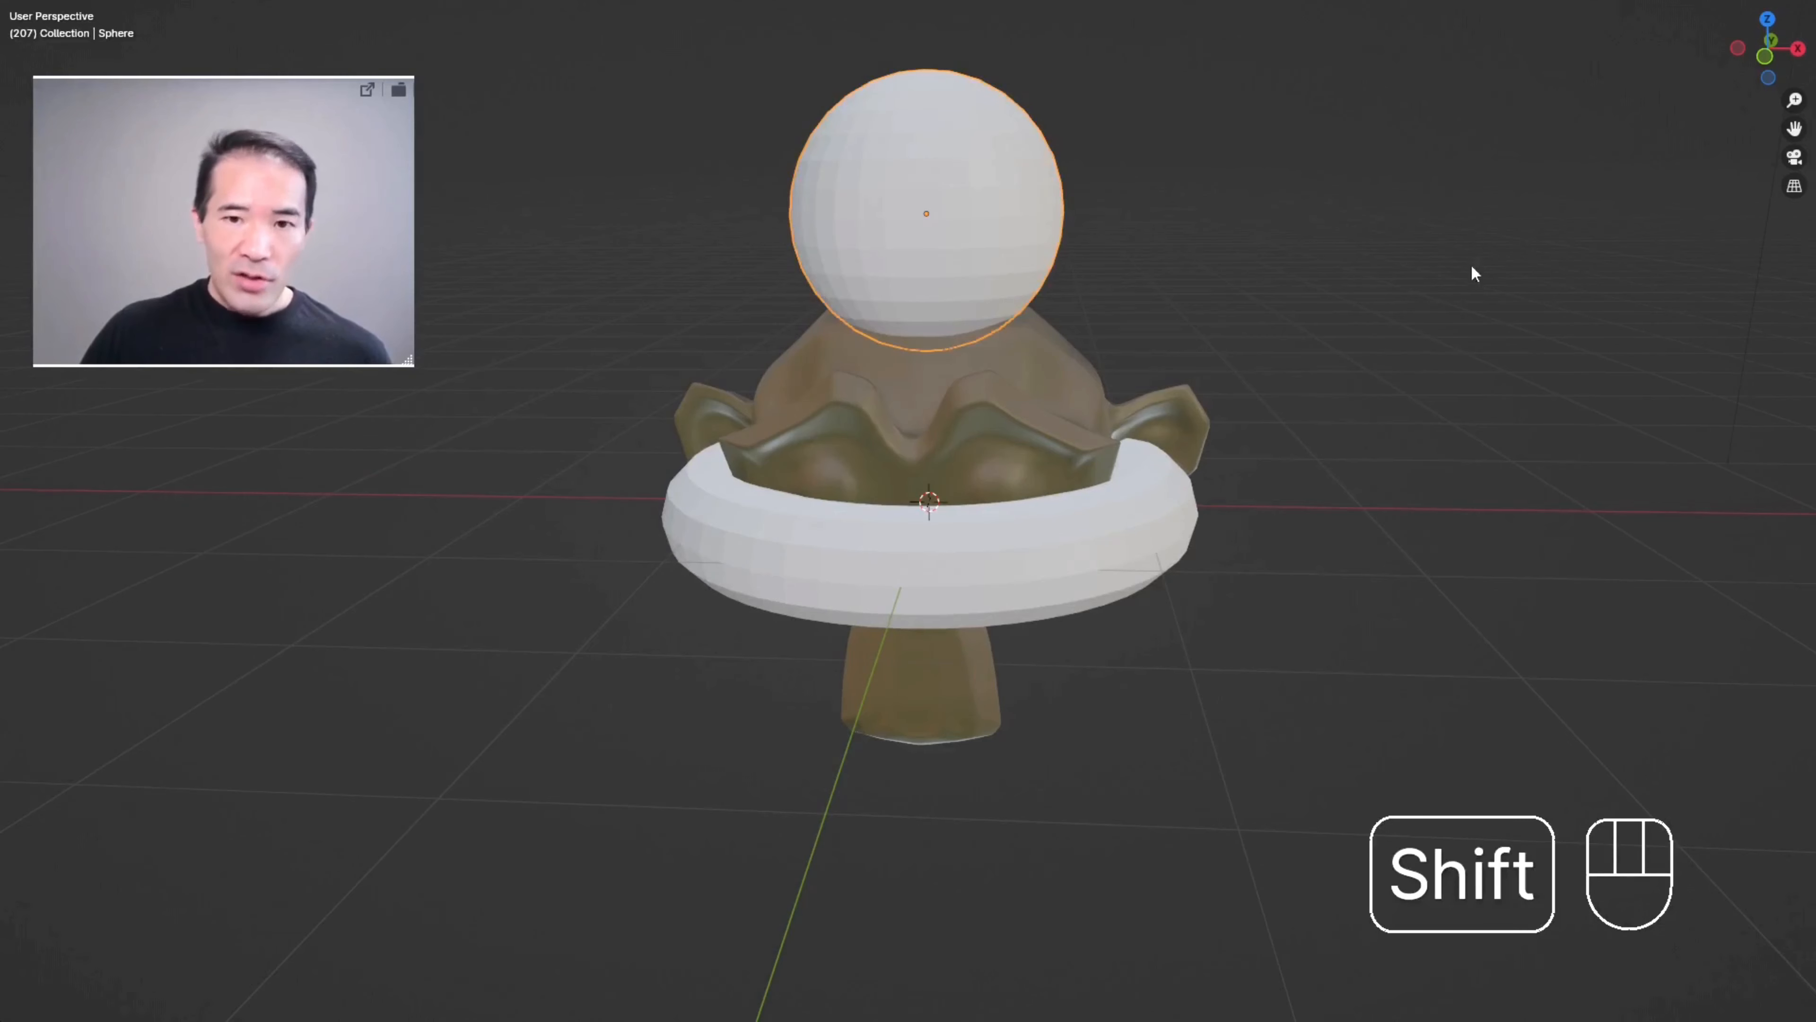
shift+click(1010, 549)
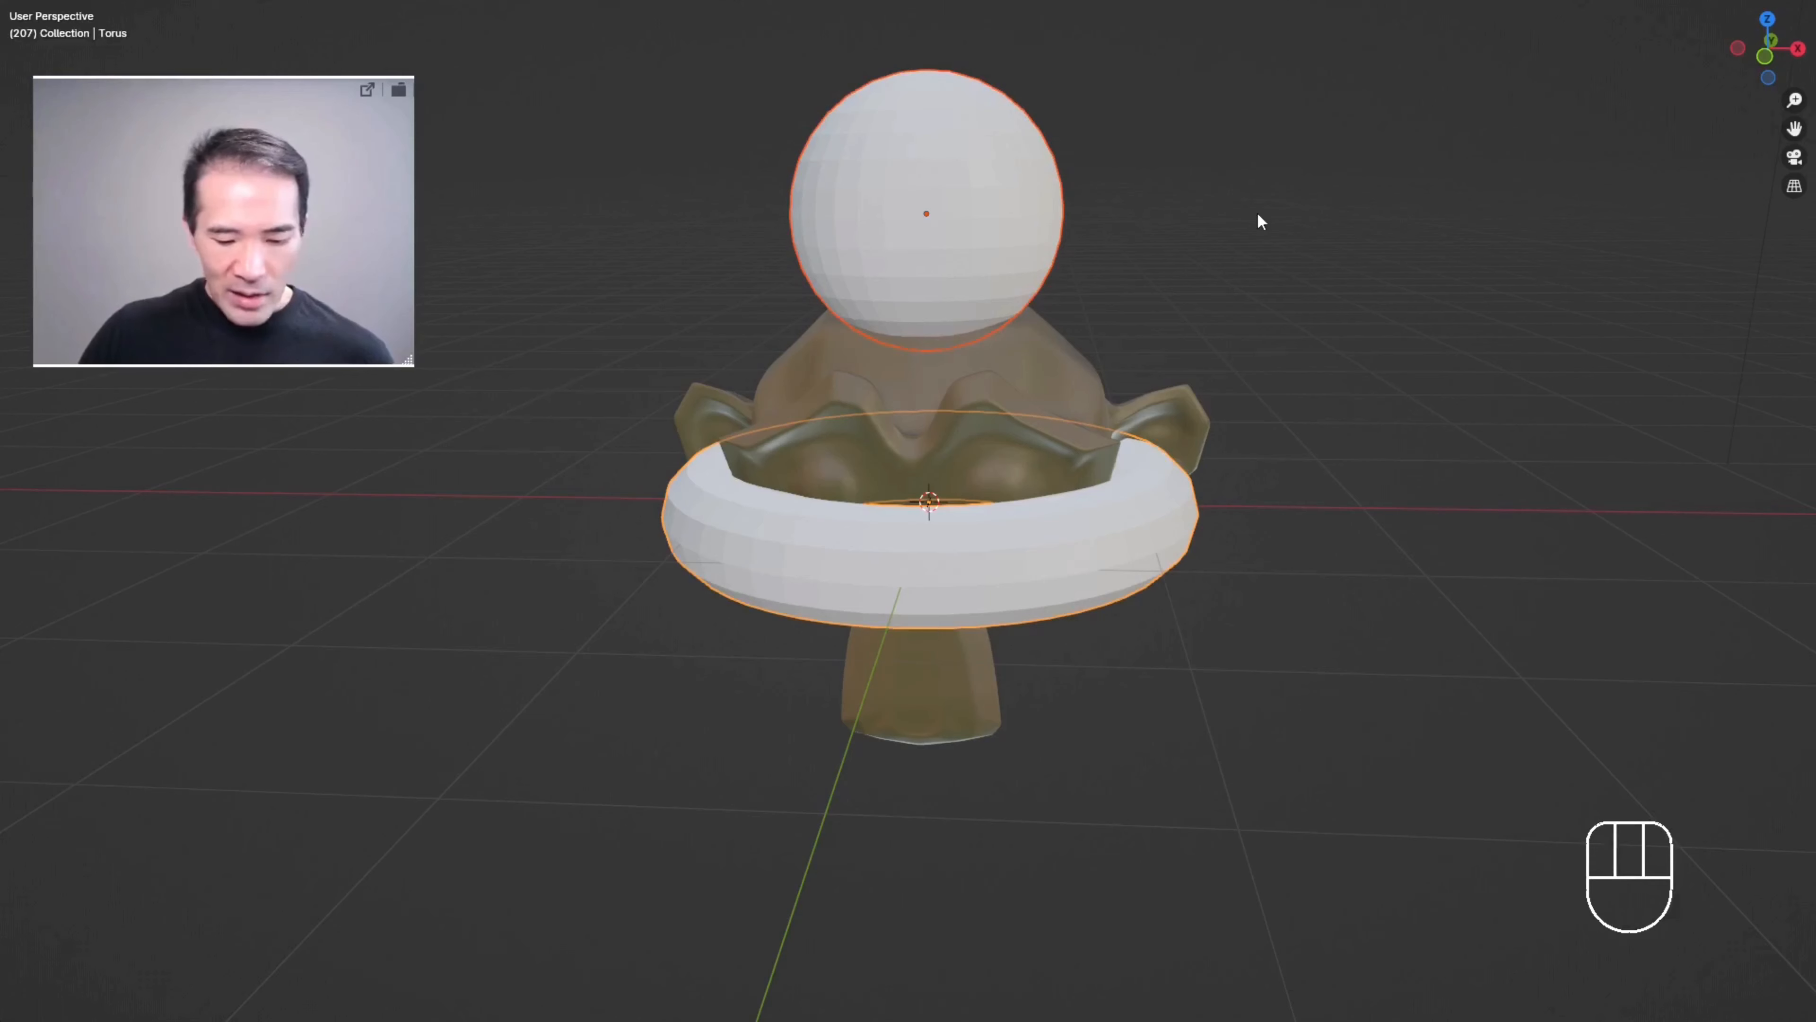
key(m)
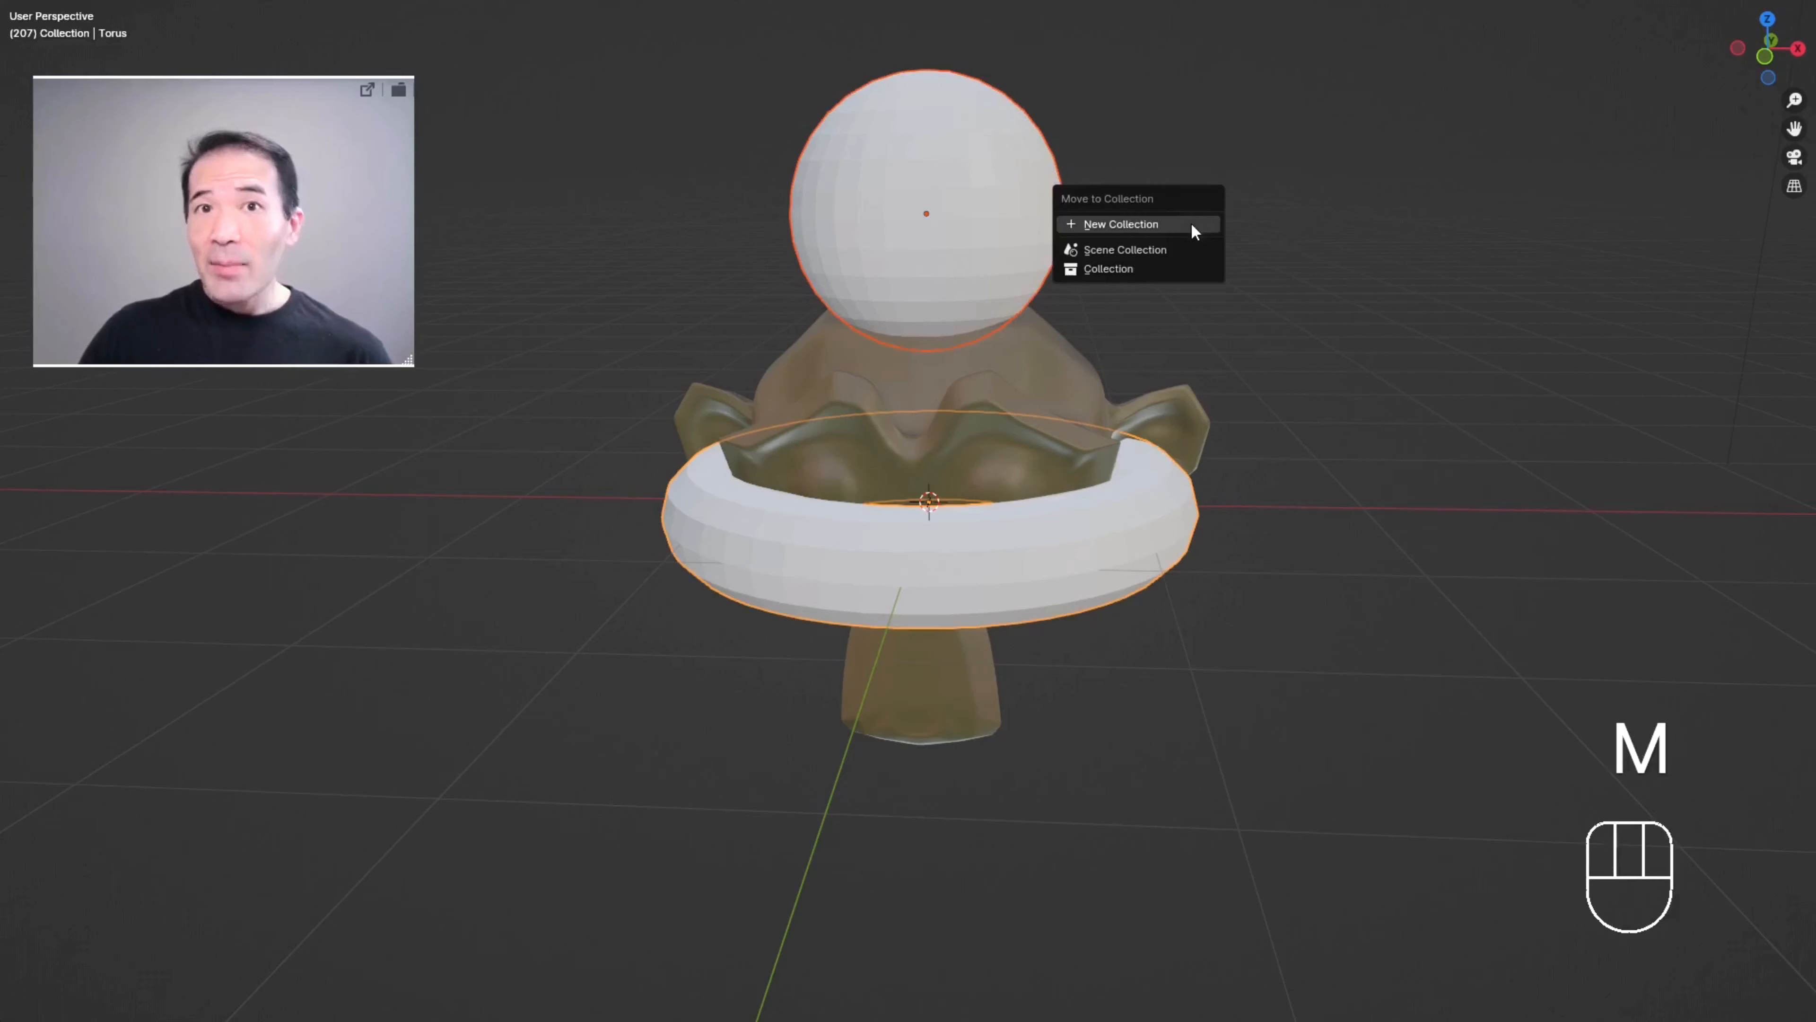
click(1118, 223)
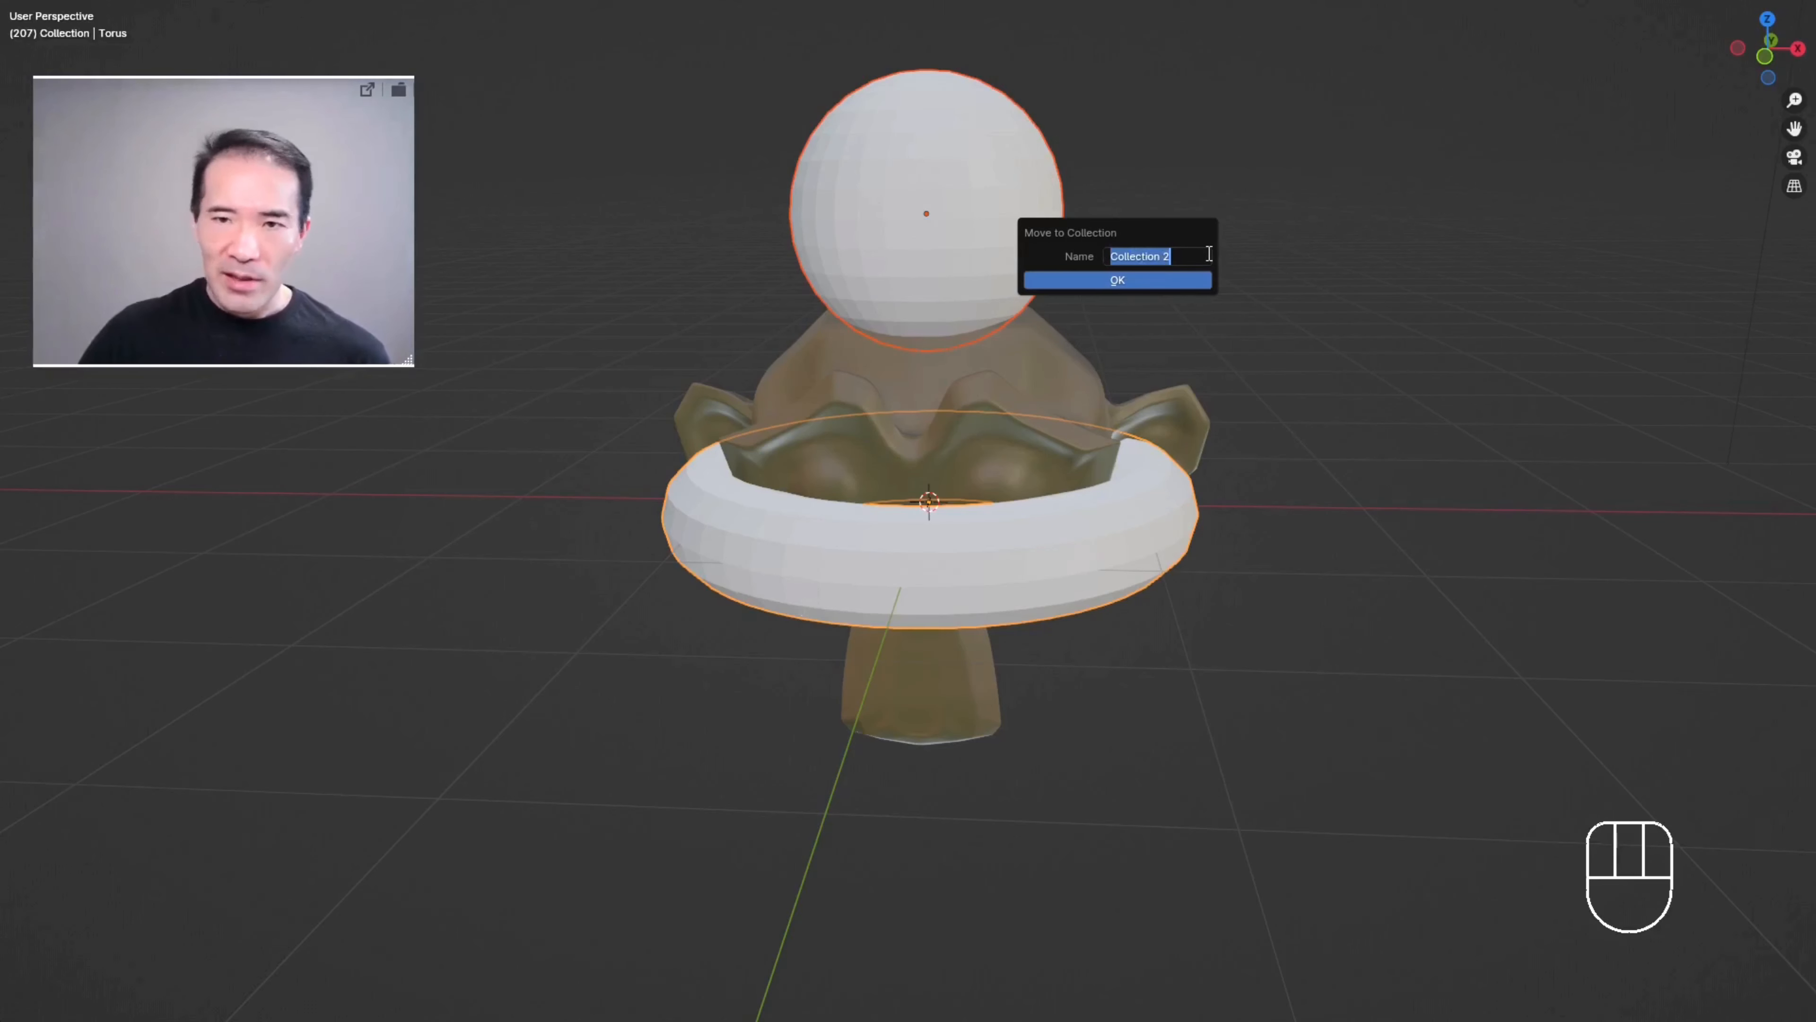
key(Return)
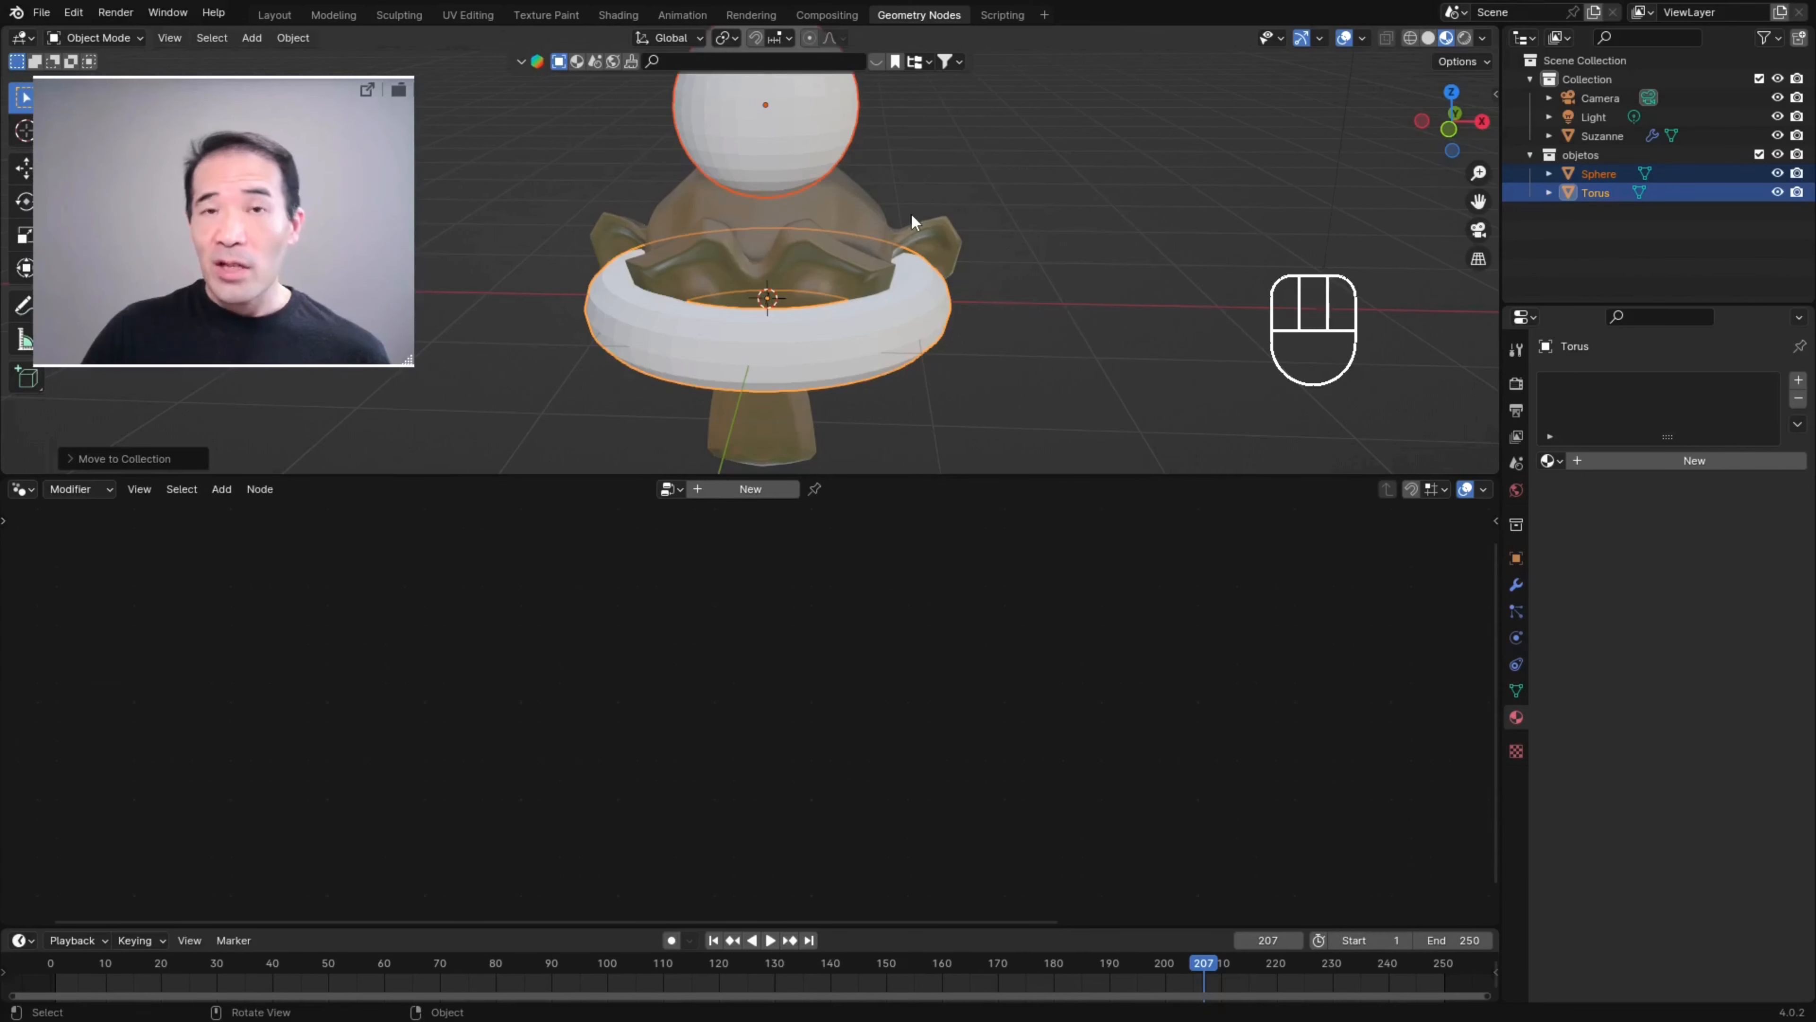
- Select the monkey and pin its geometry node tree in the node editor
click(854, 205)
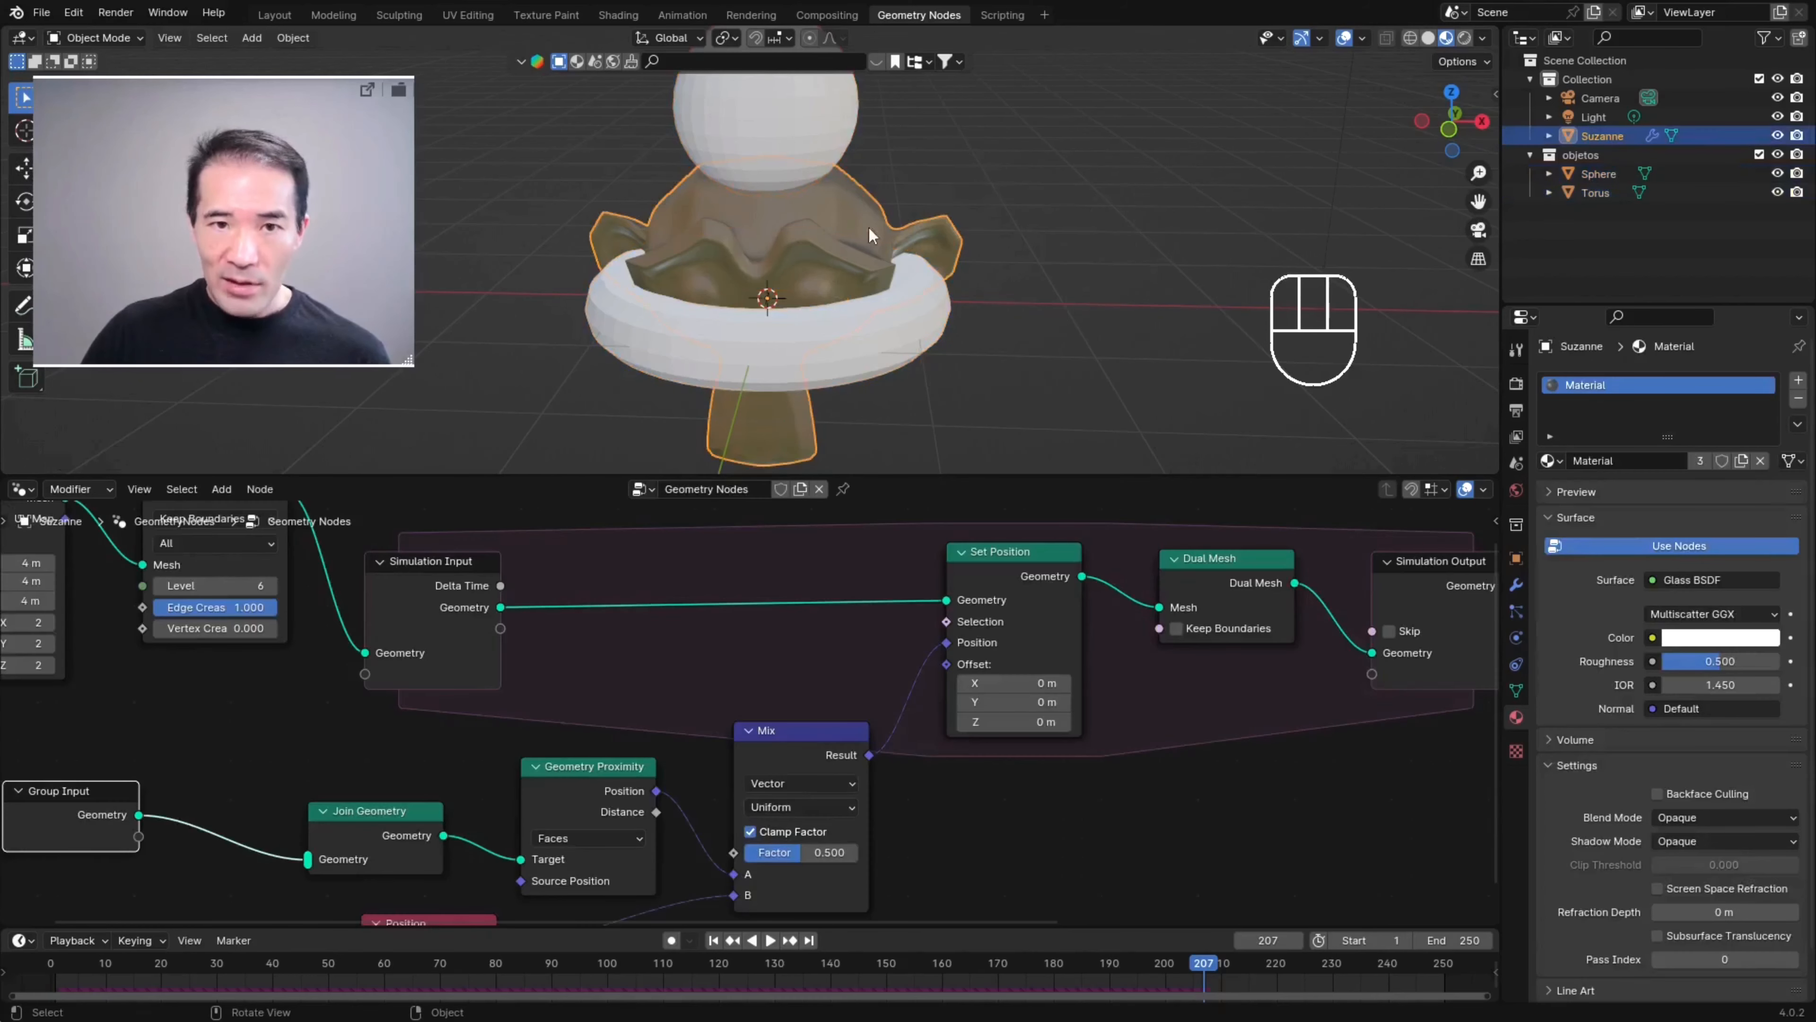
scroll(1177, 736, down, 4)
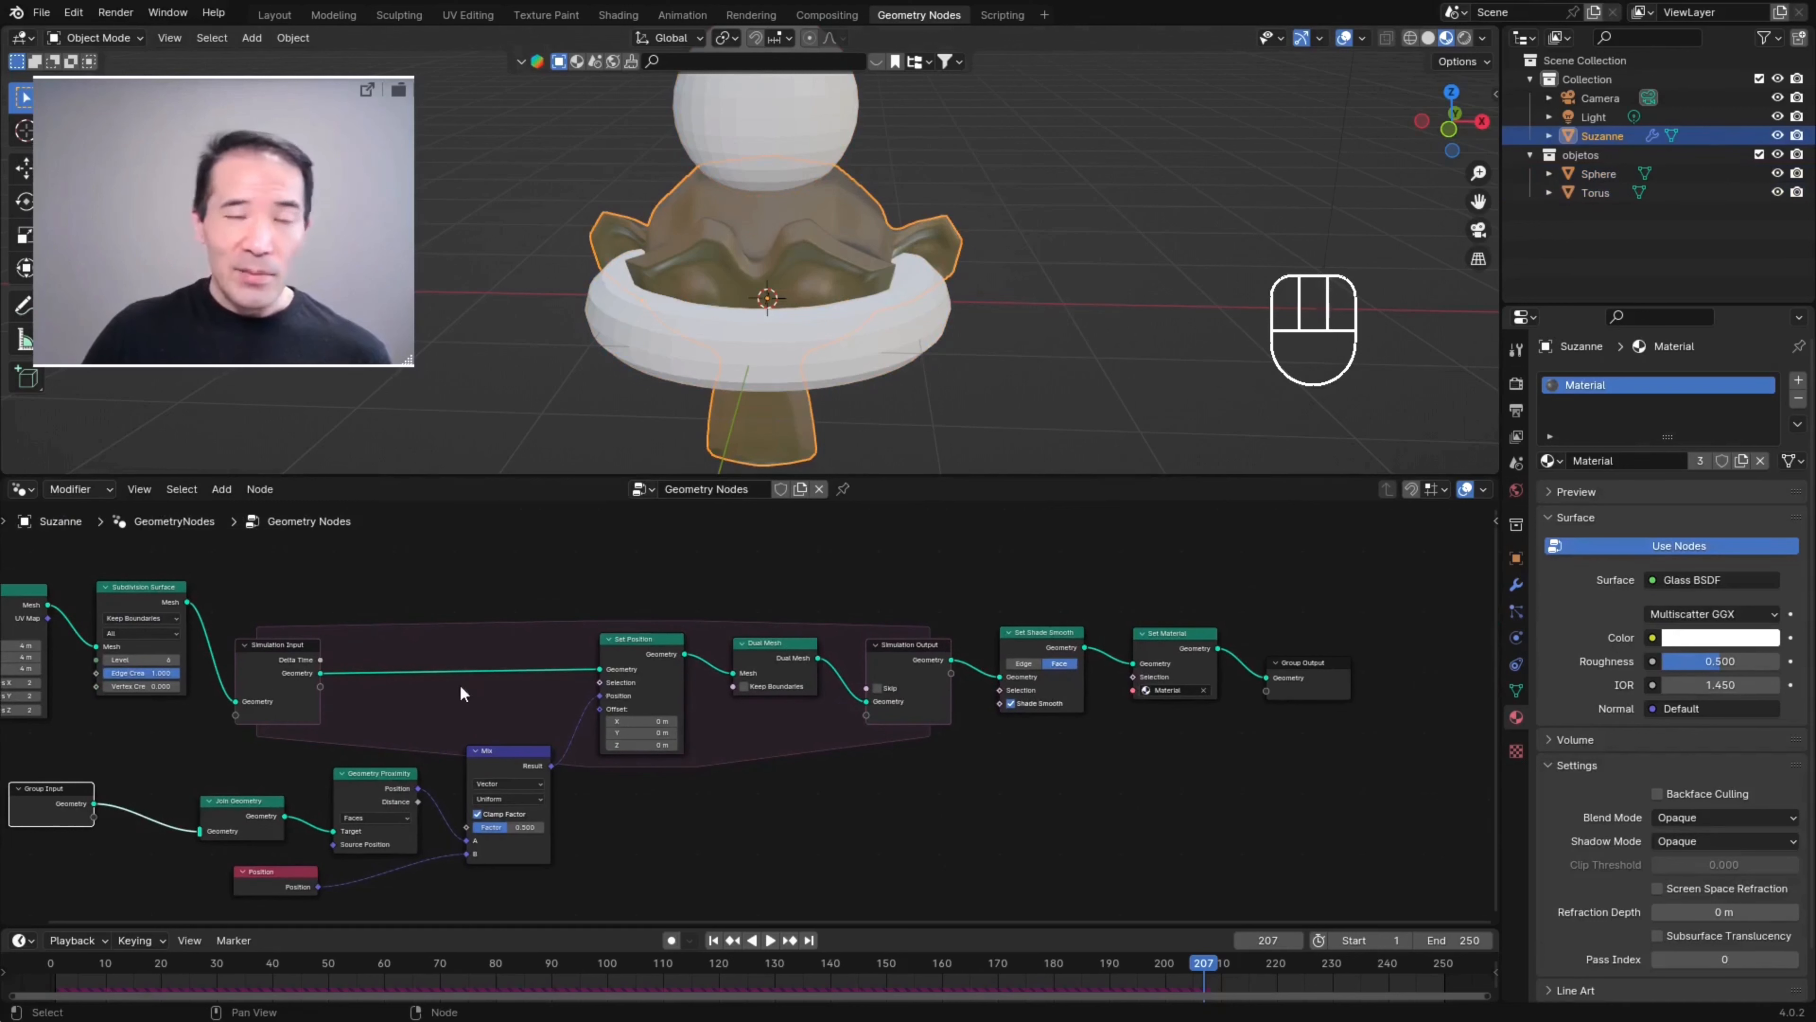
click(843, 489)
scroll(844, 530, up, 1)
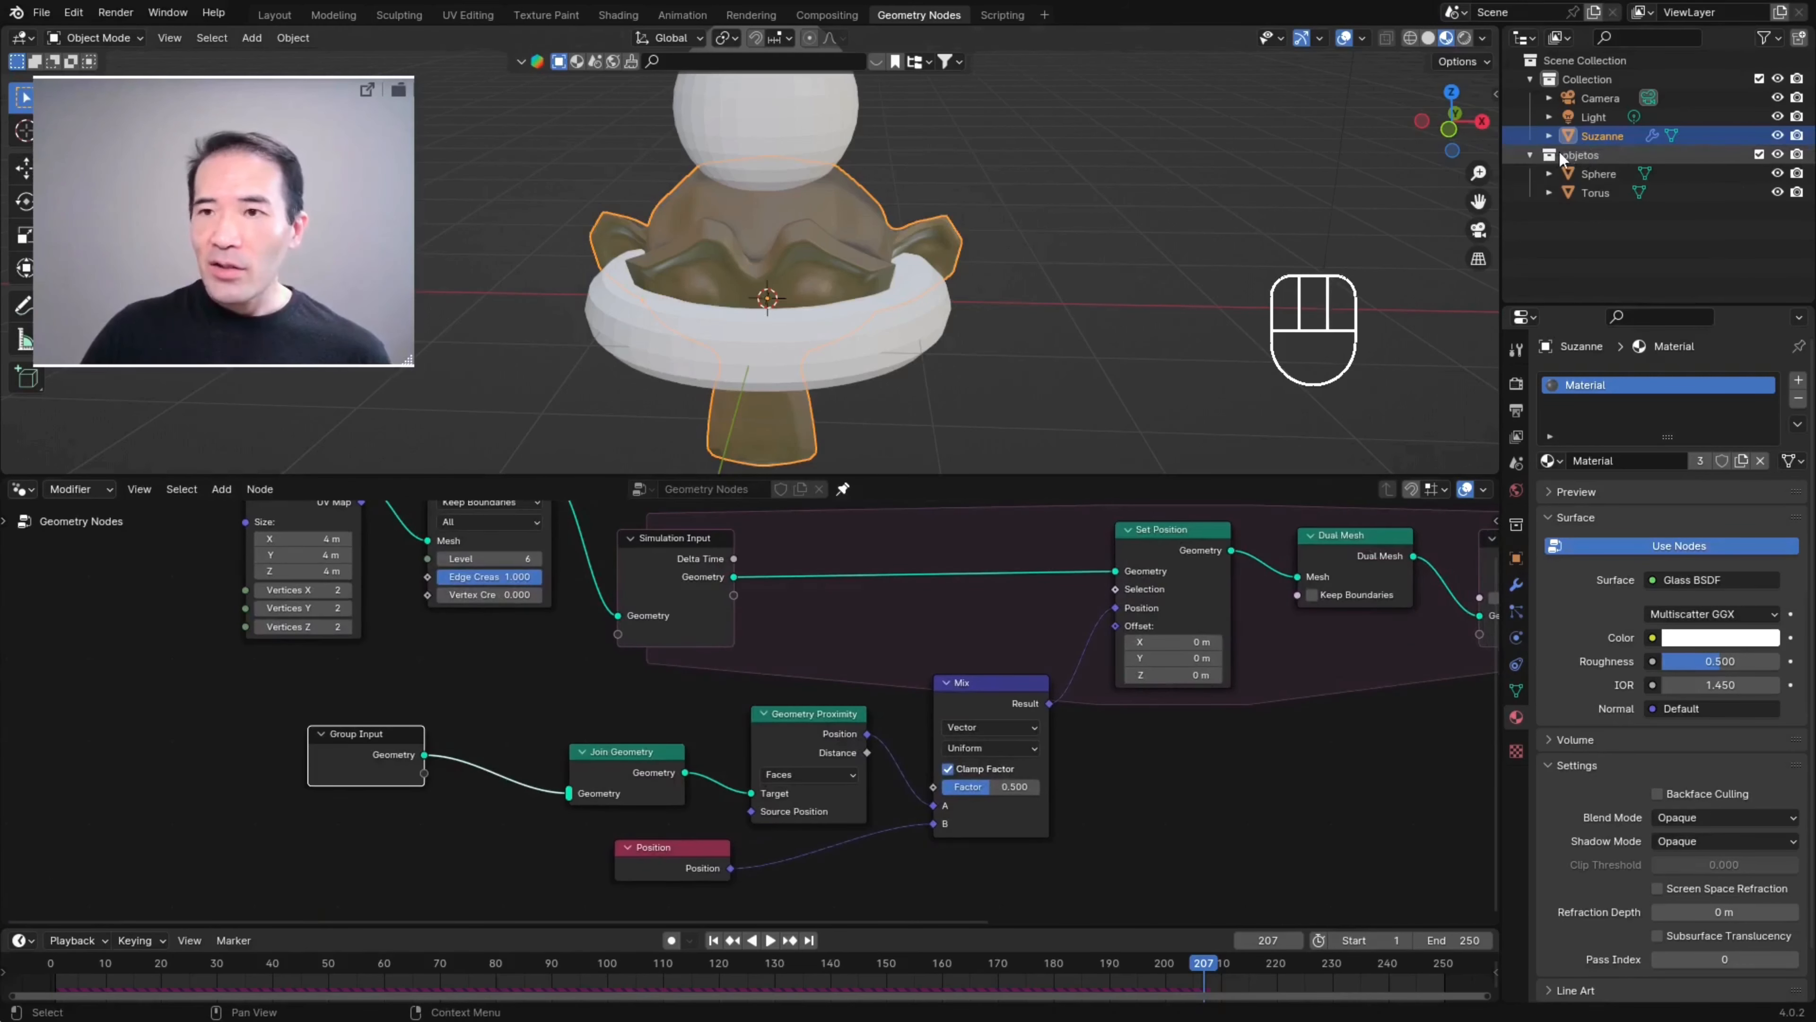
- Add the objetos collection as a Collection Info node and link its Instances output to the Join Geometry node
drag(1586, 160, 429, 852)
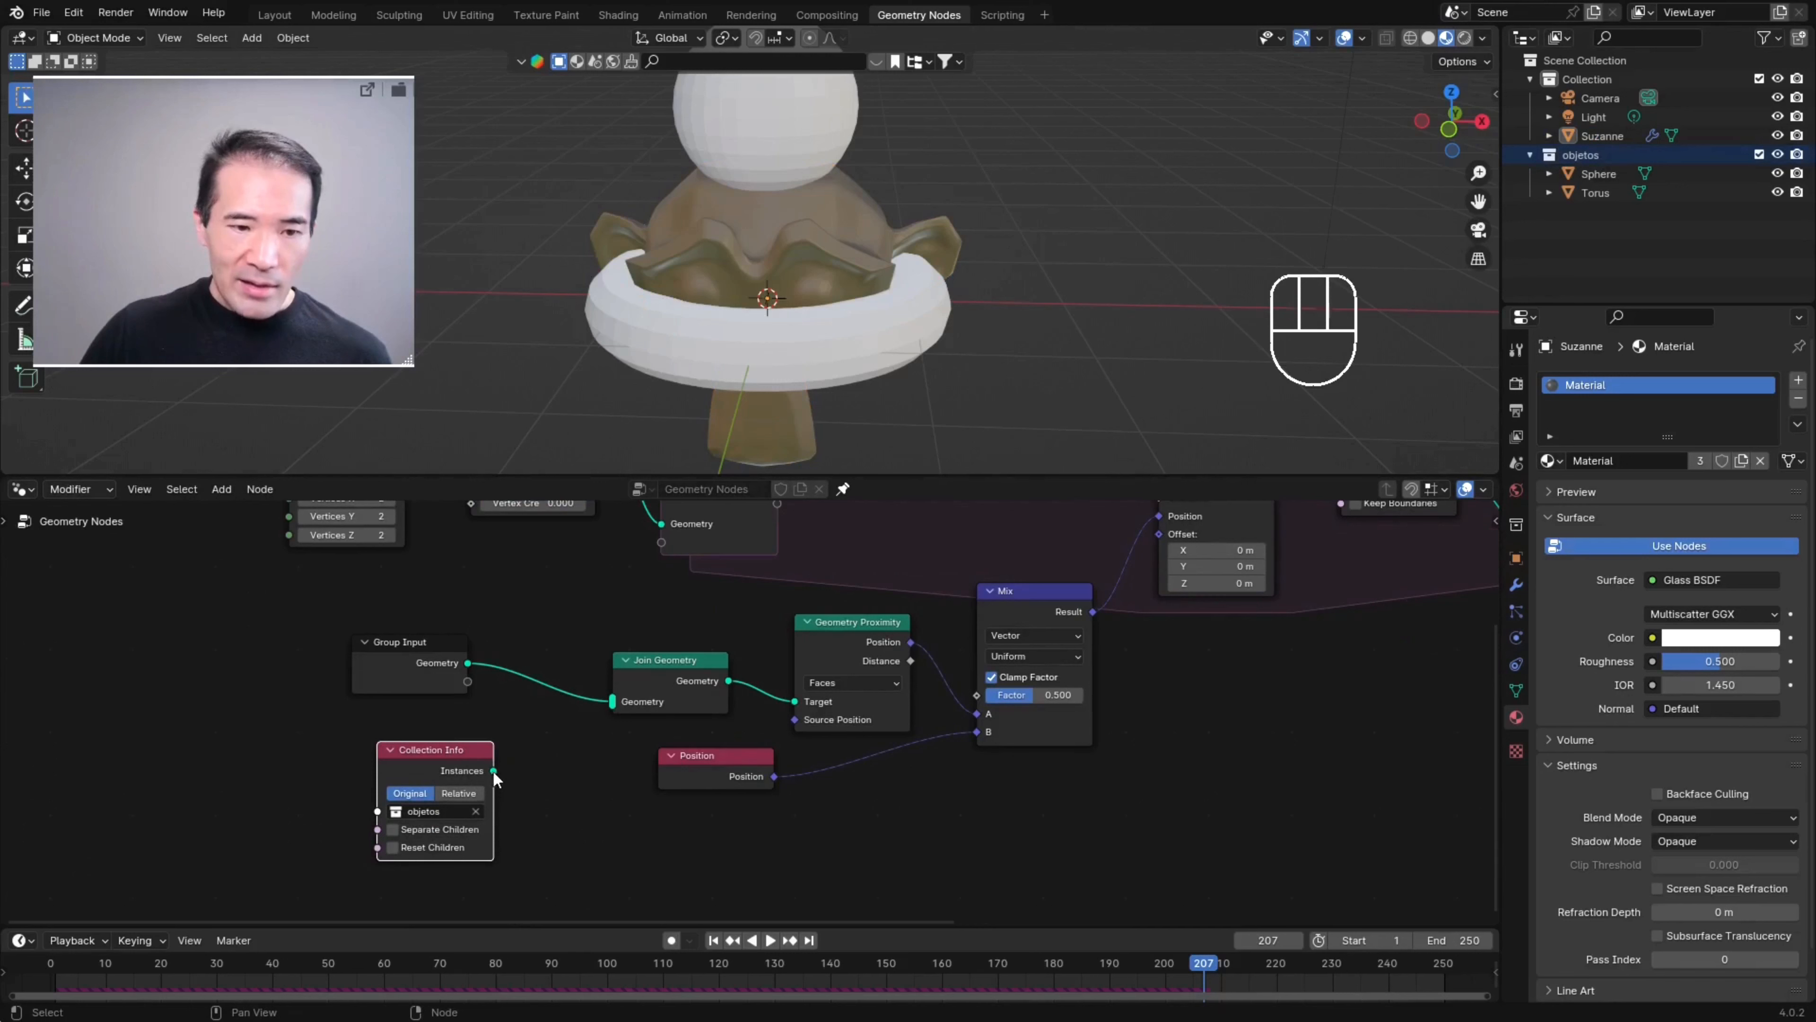
drag(494, 771, 613, 702)
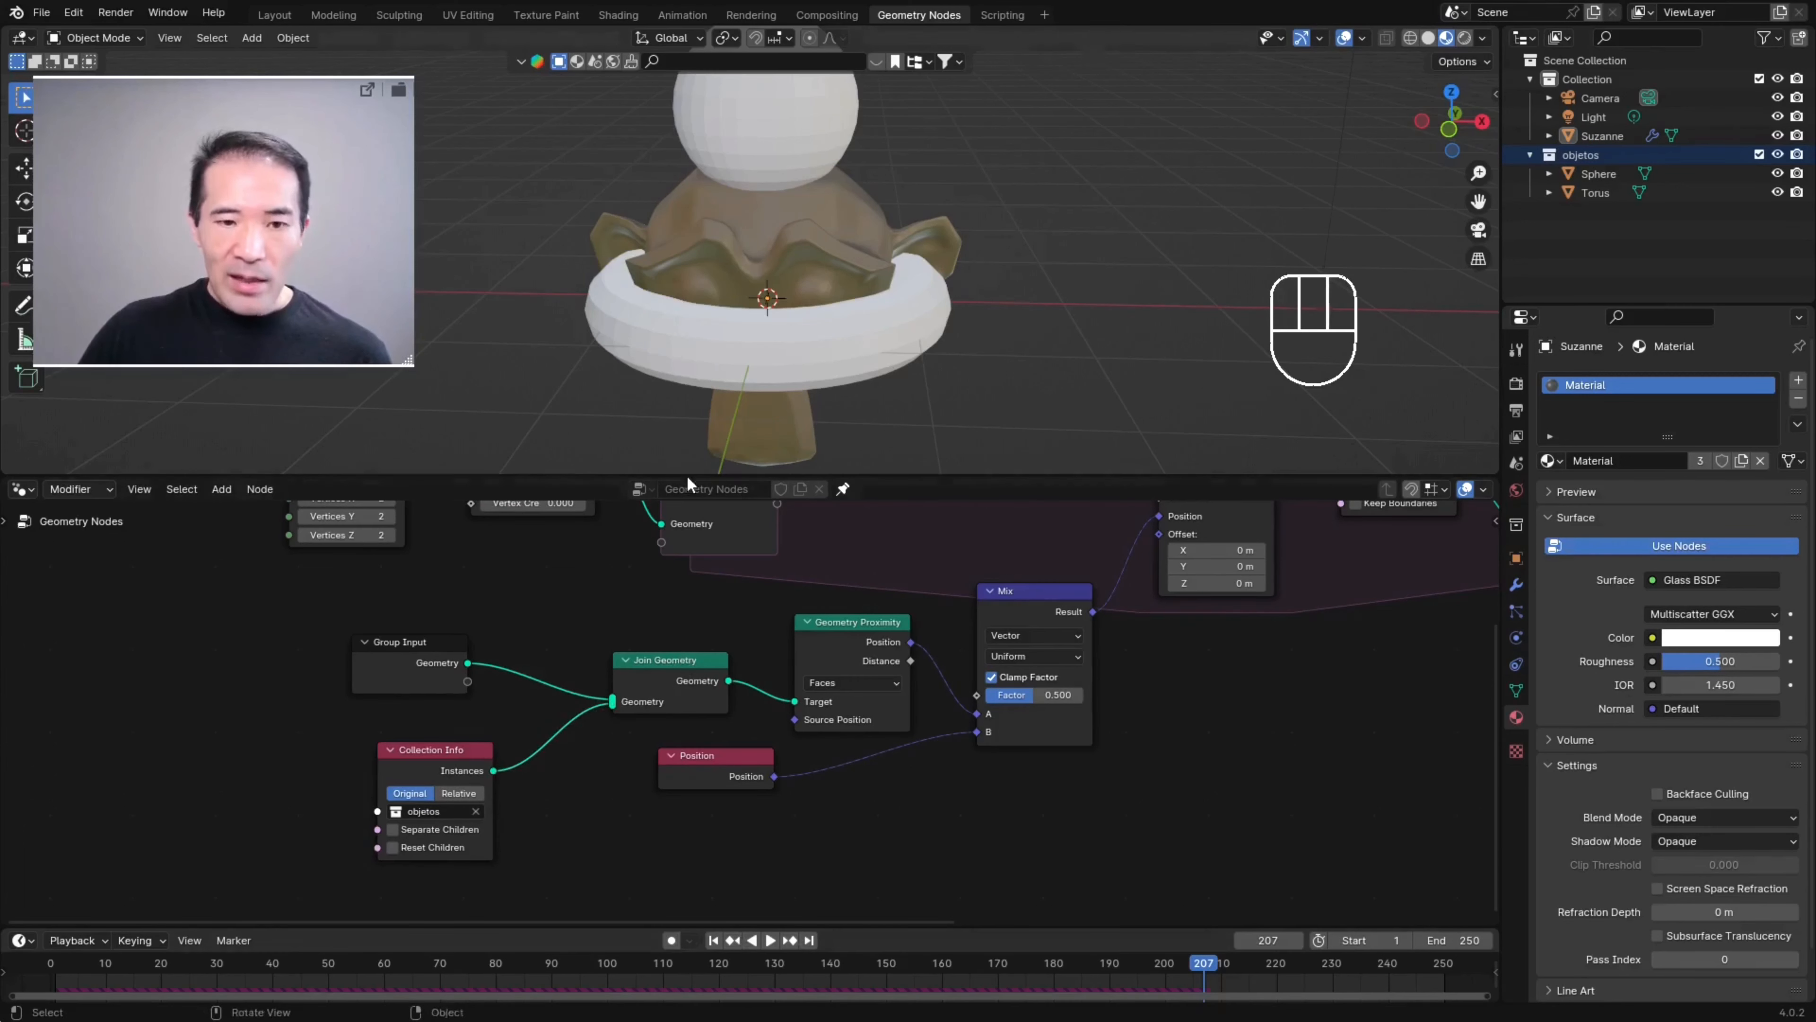
- Return to frame 1 and check the warning on the Geometry Proximity node
click(714, 940)
scroll(818, 715, up, 1)
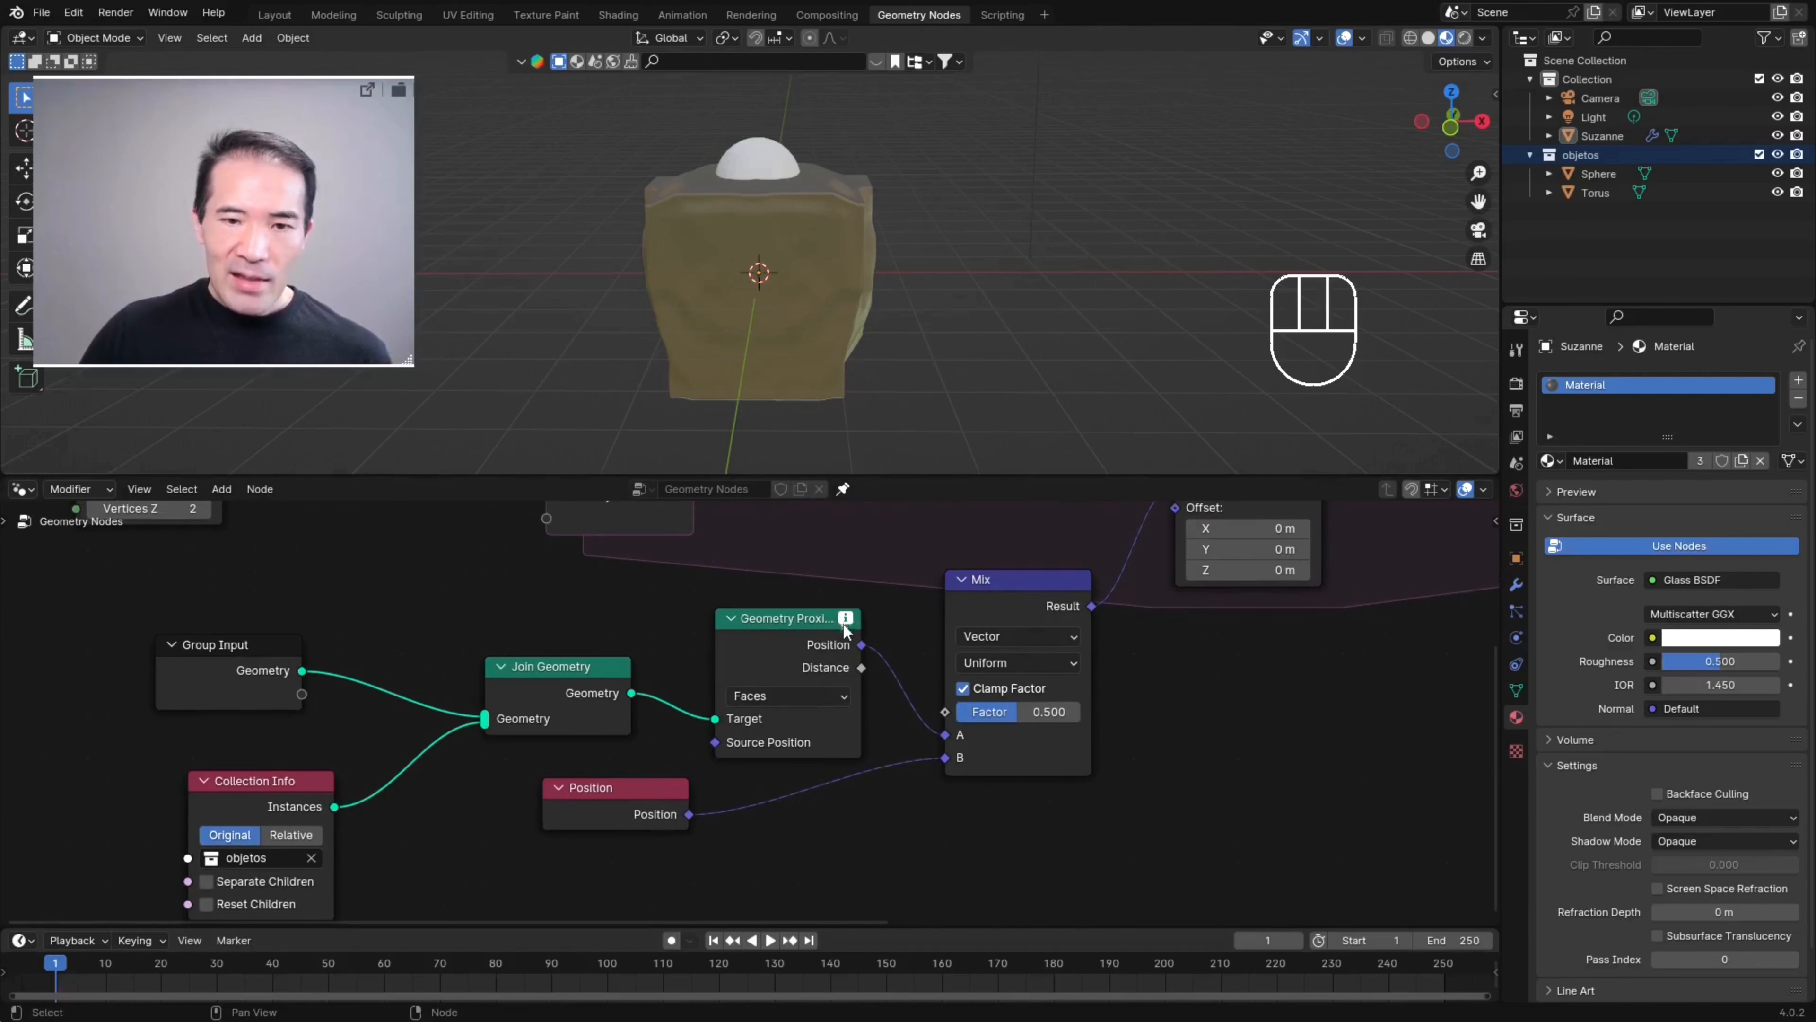
scroll(848, 626, up, 1)
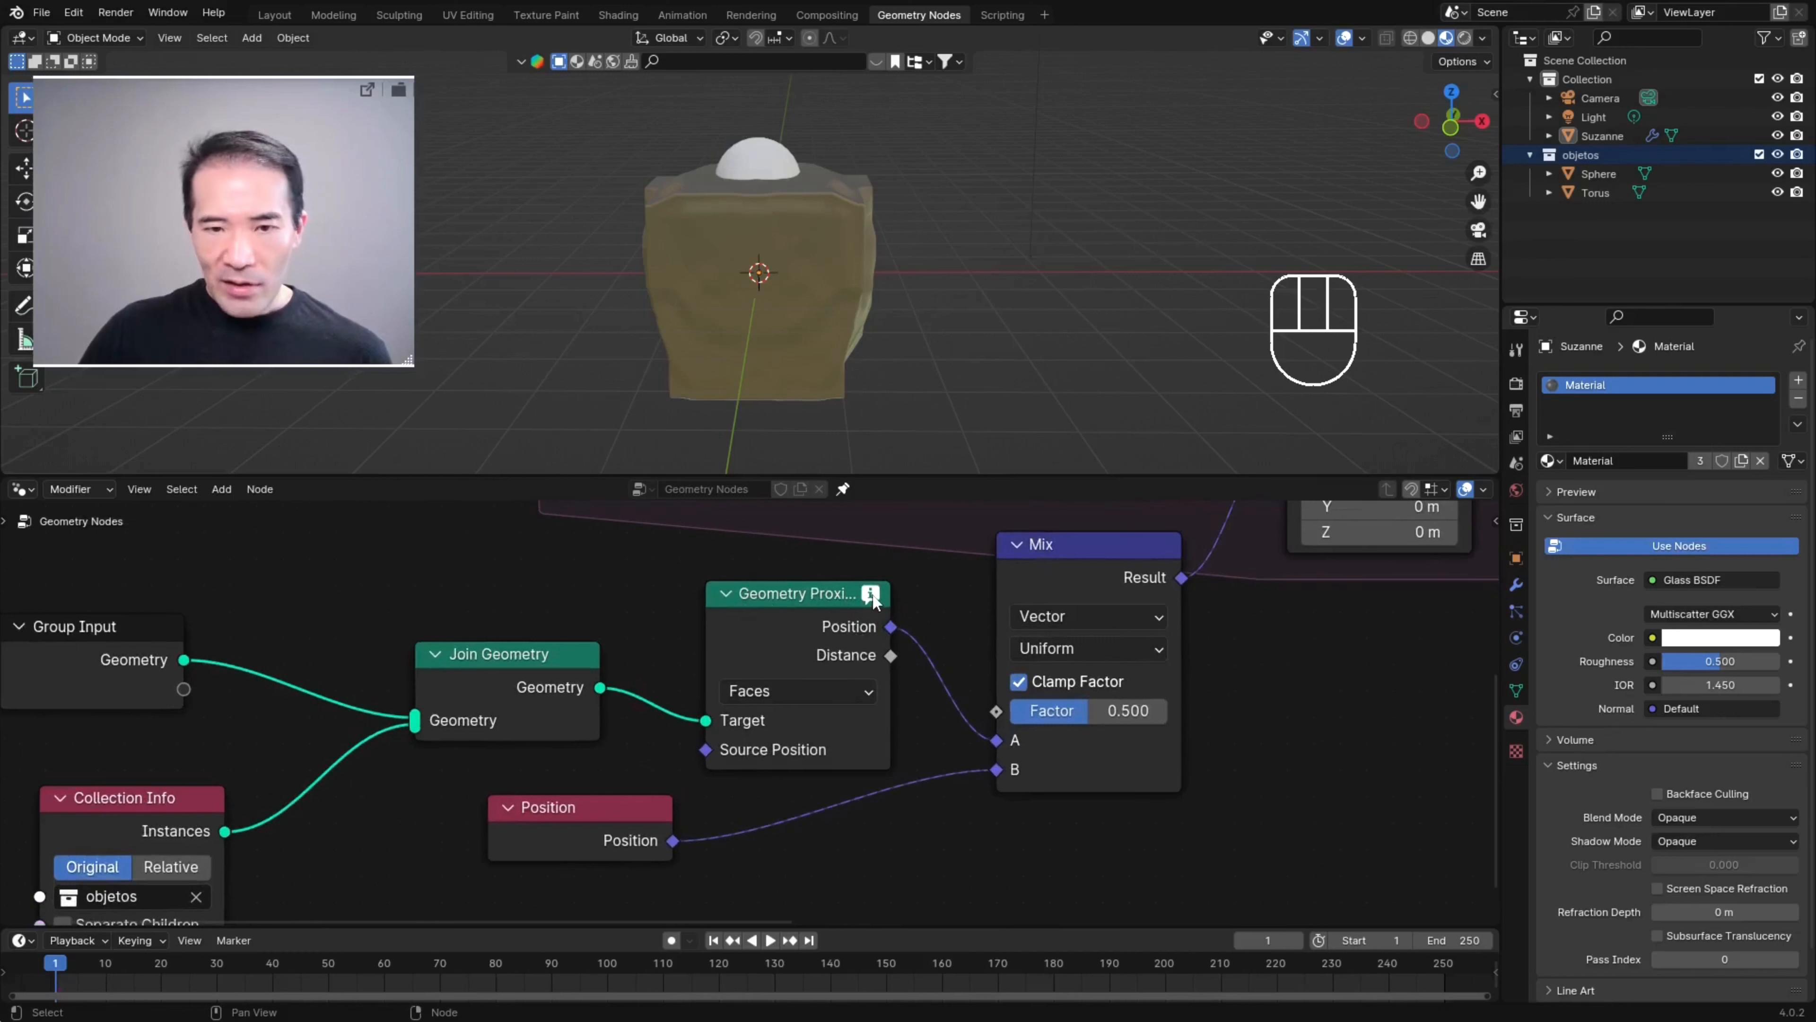
mouse_move(874, 601)
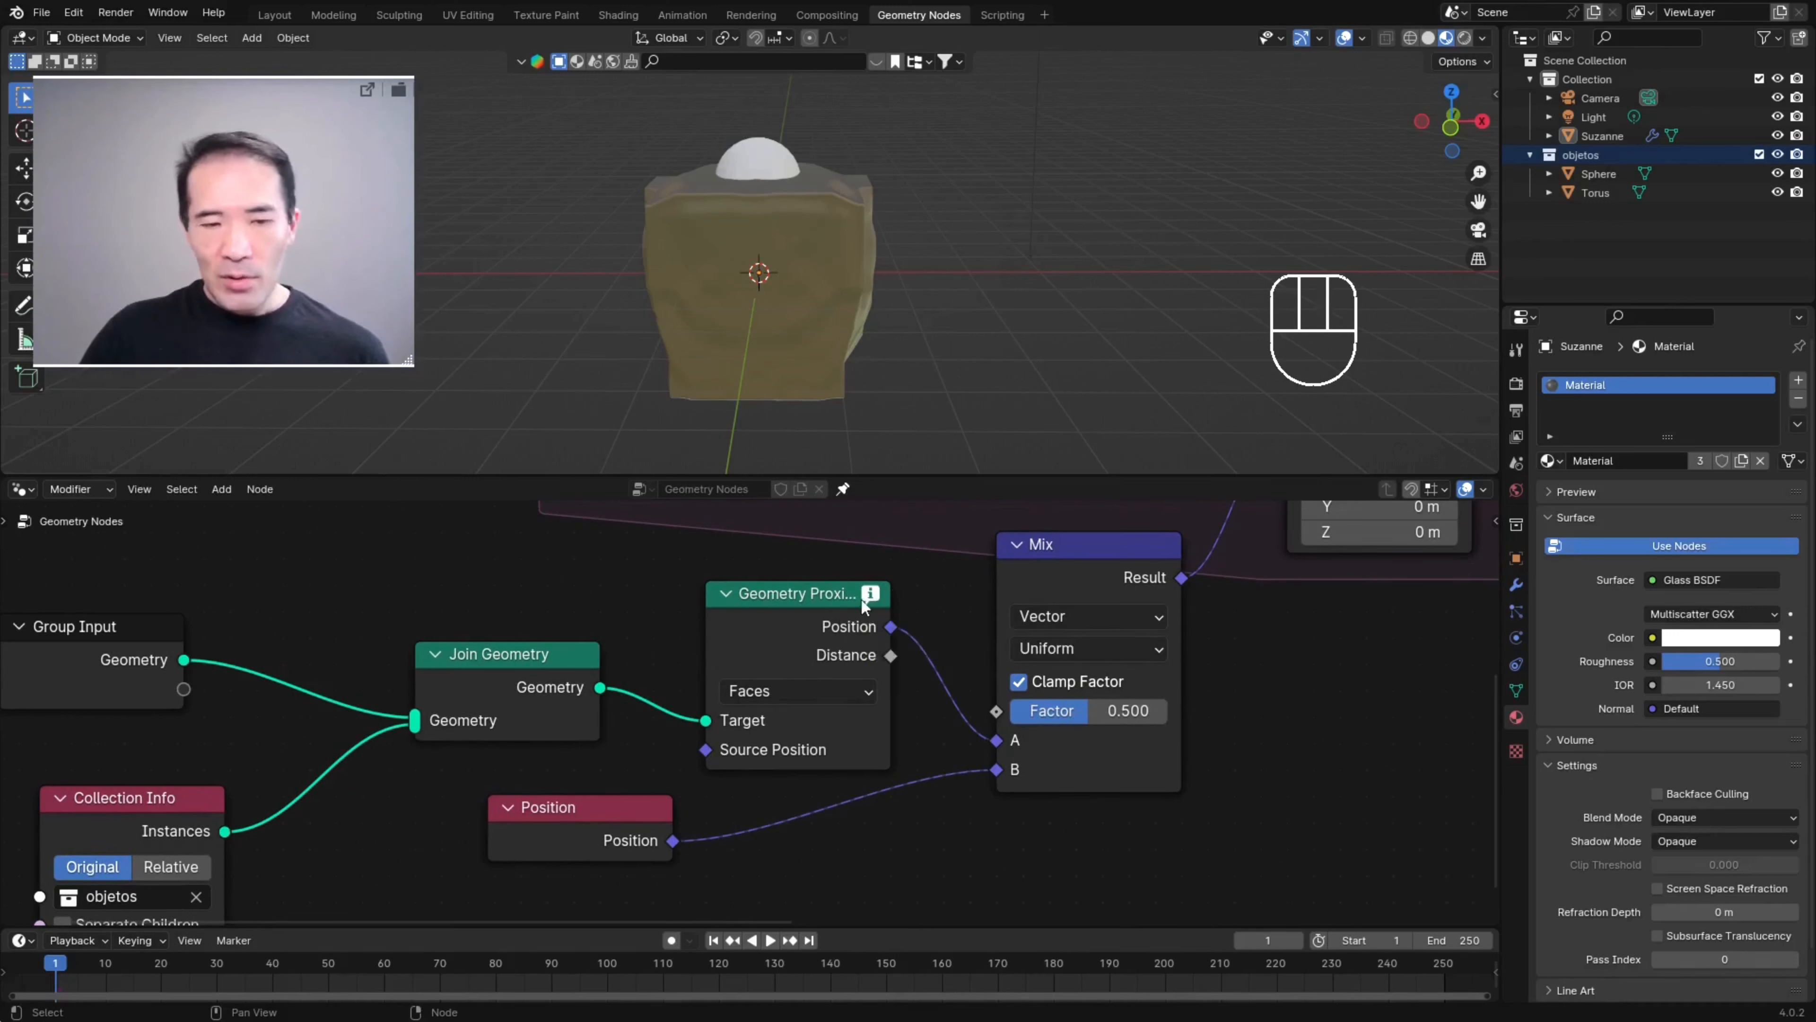
- Insert a Realize Instances node between Collection Info and Join Geometry, moving Collection Info aside to make room
scroll(434, 804, down, 3)
middle_drag(434, 804, 645, 726)
drag(422, 716, 287, 726)
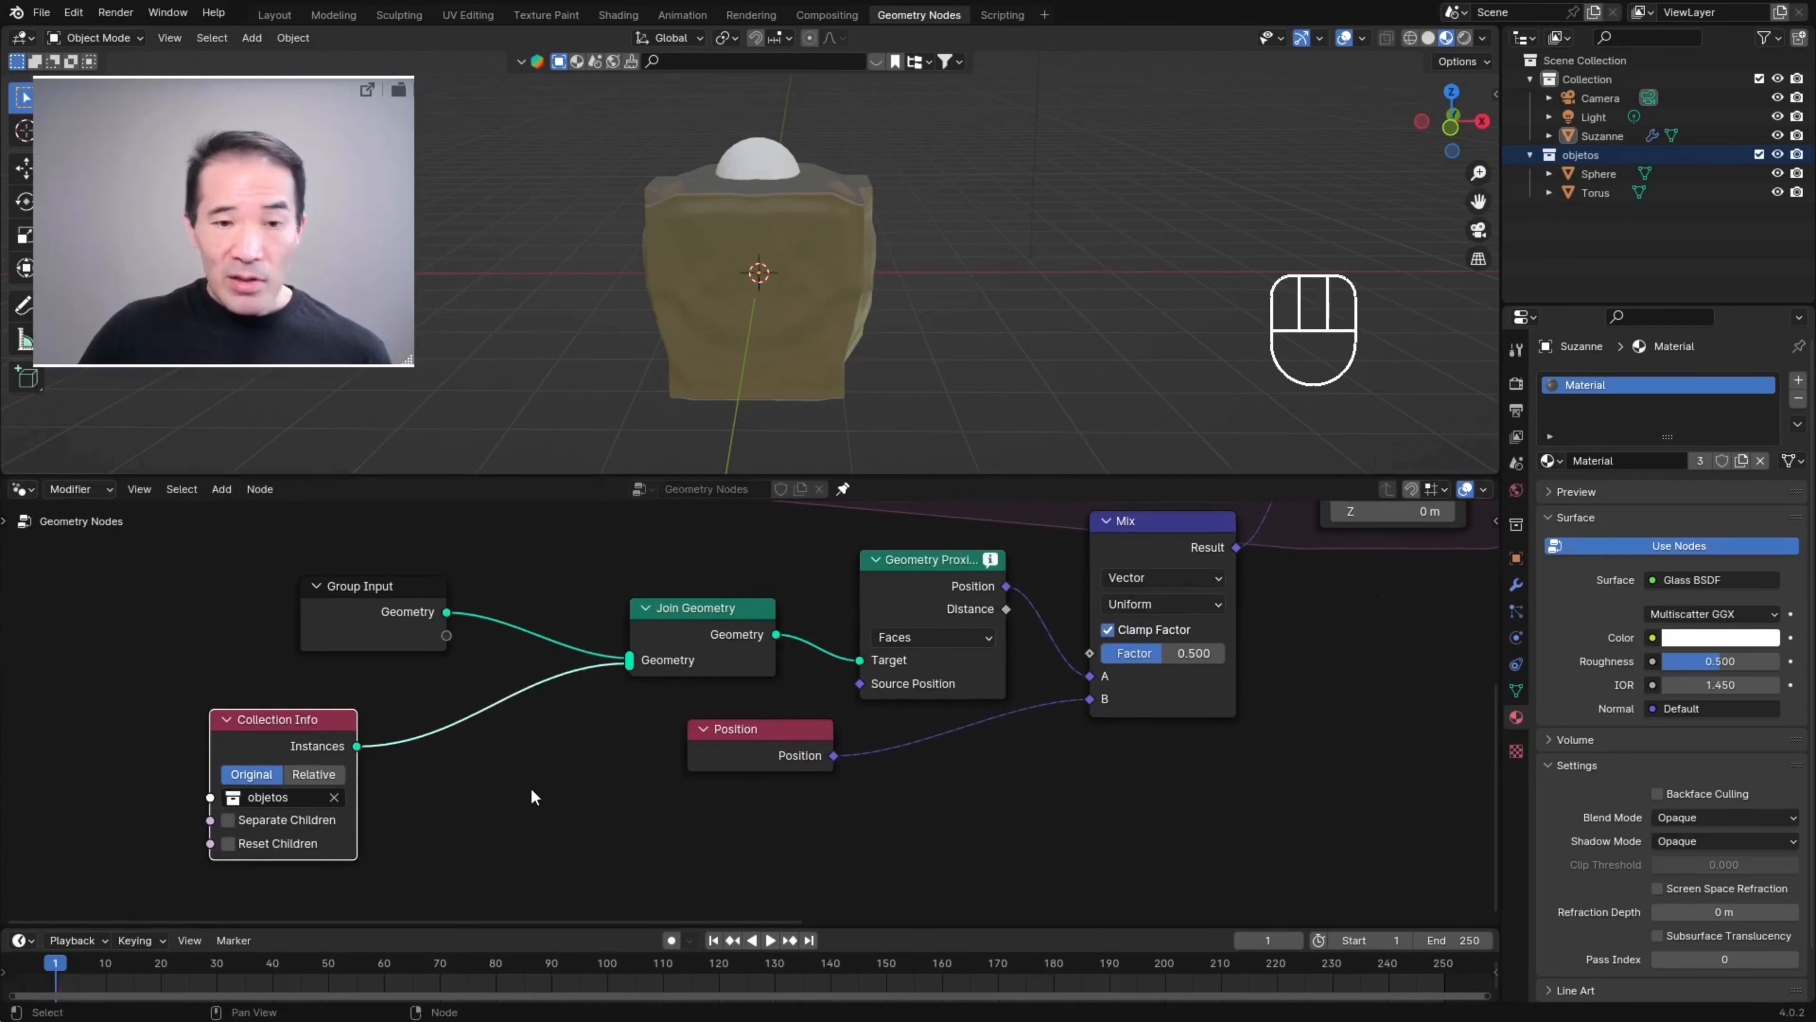
key(ctrl+alt+space)
key(shift+a)
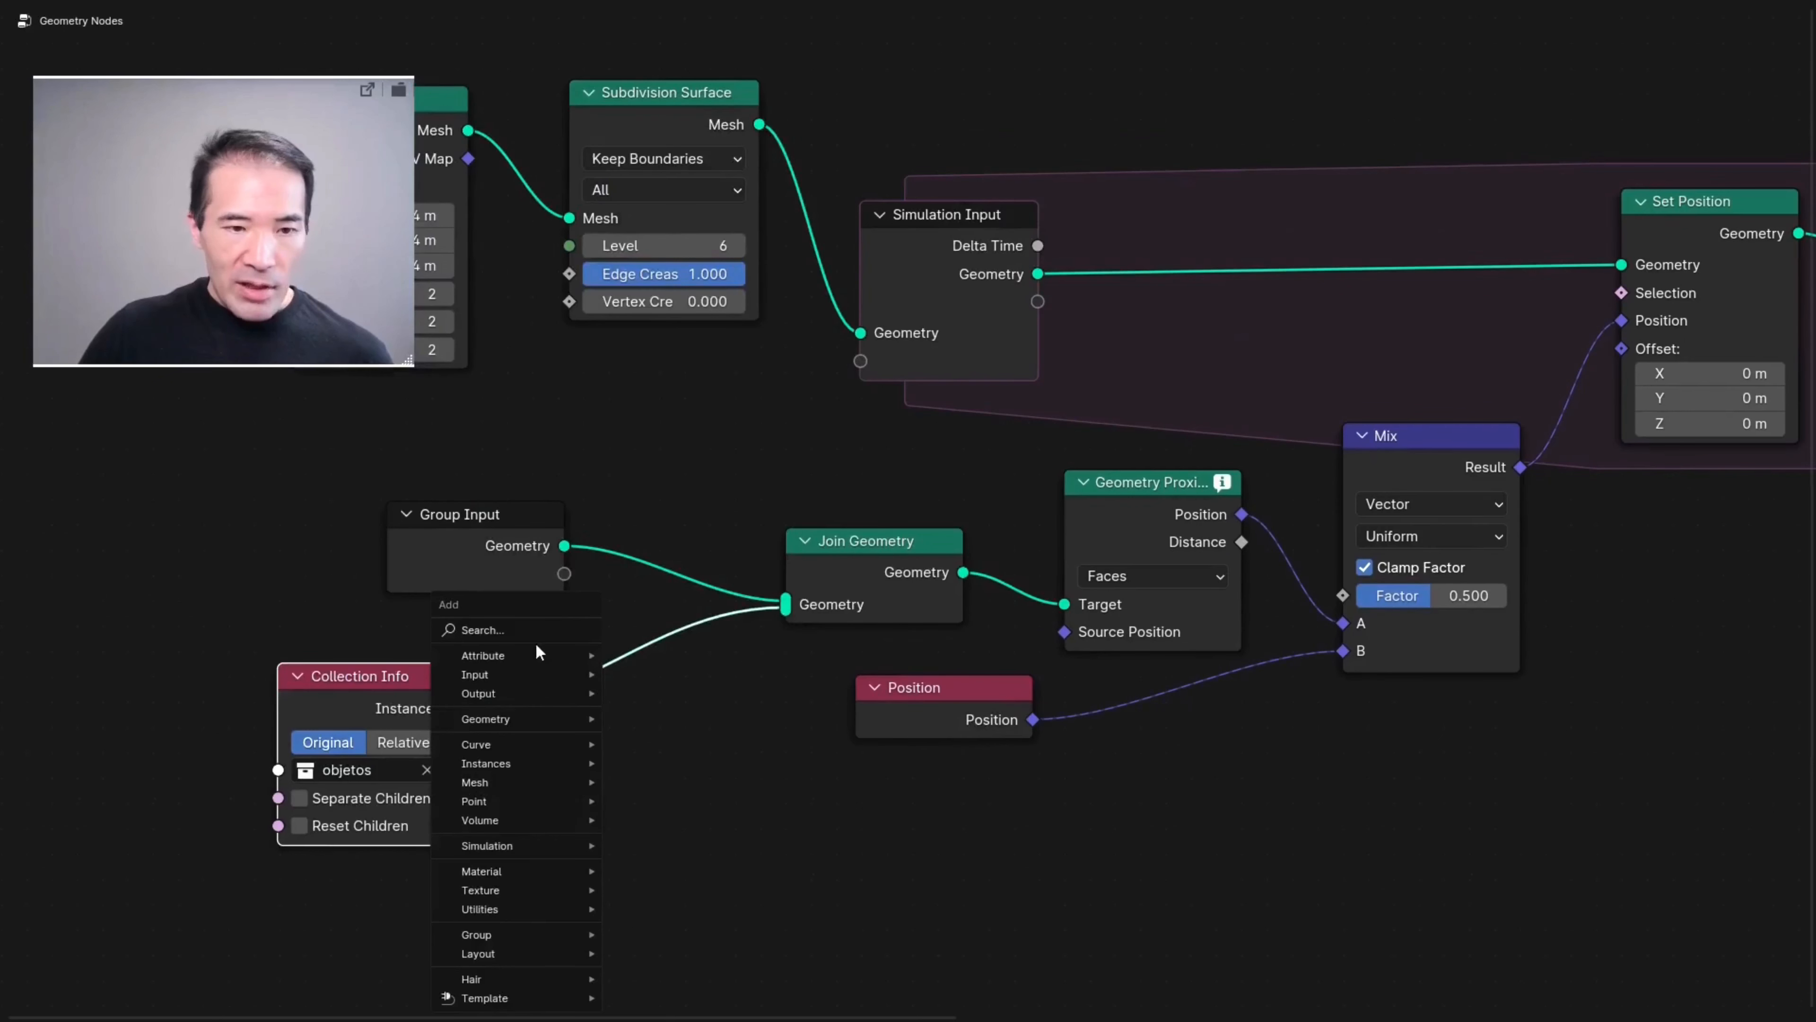
click(538, 628)
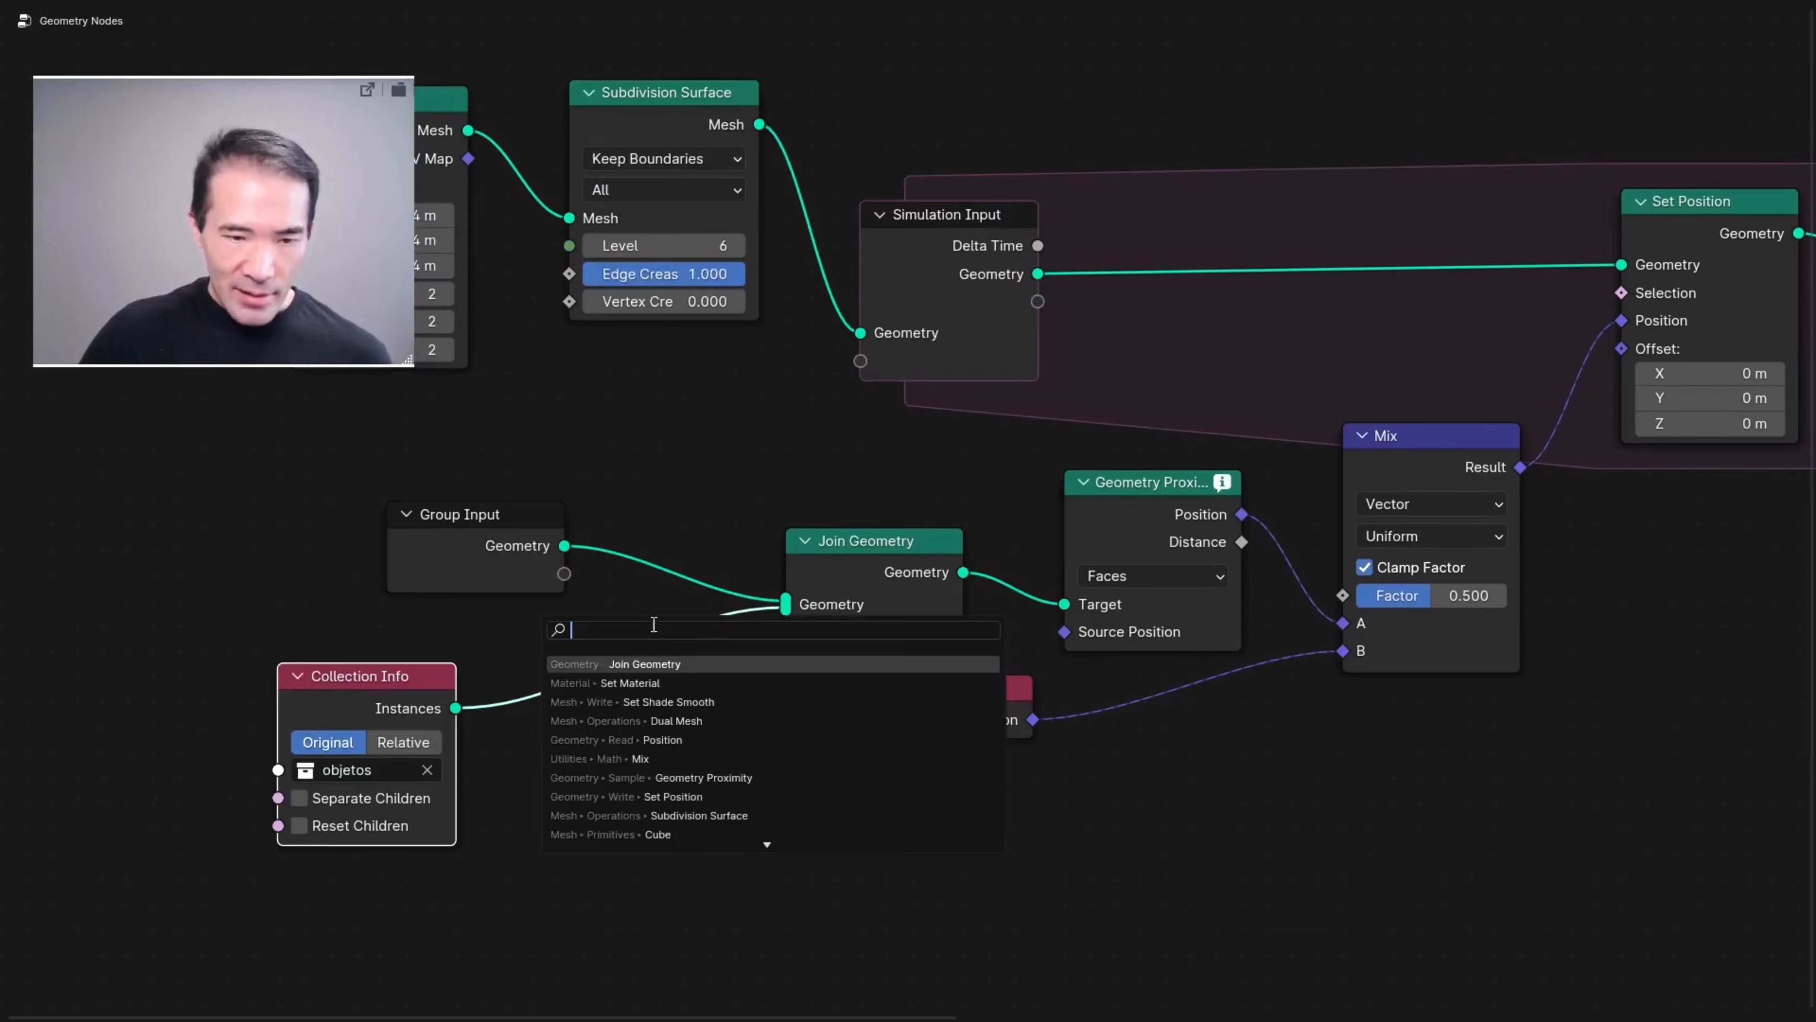
key(ctrl+alt+space)
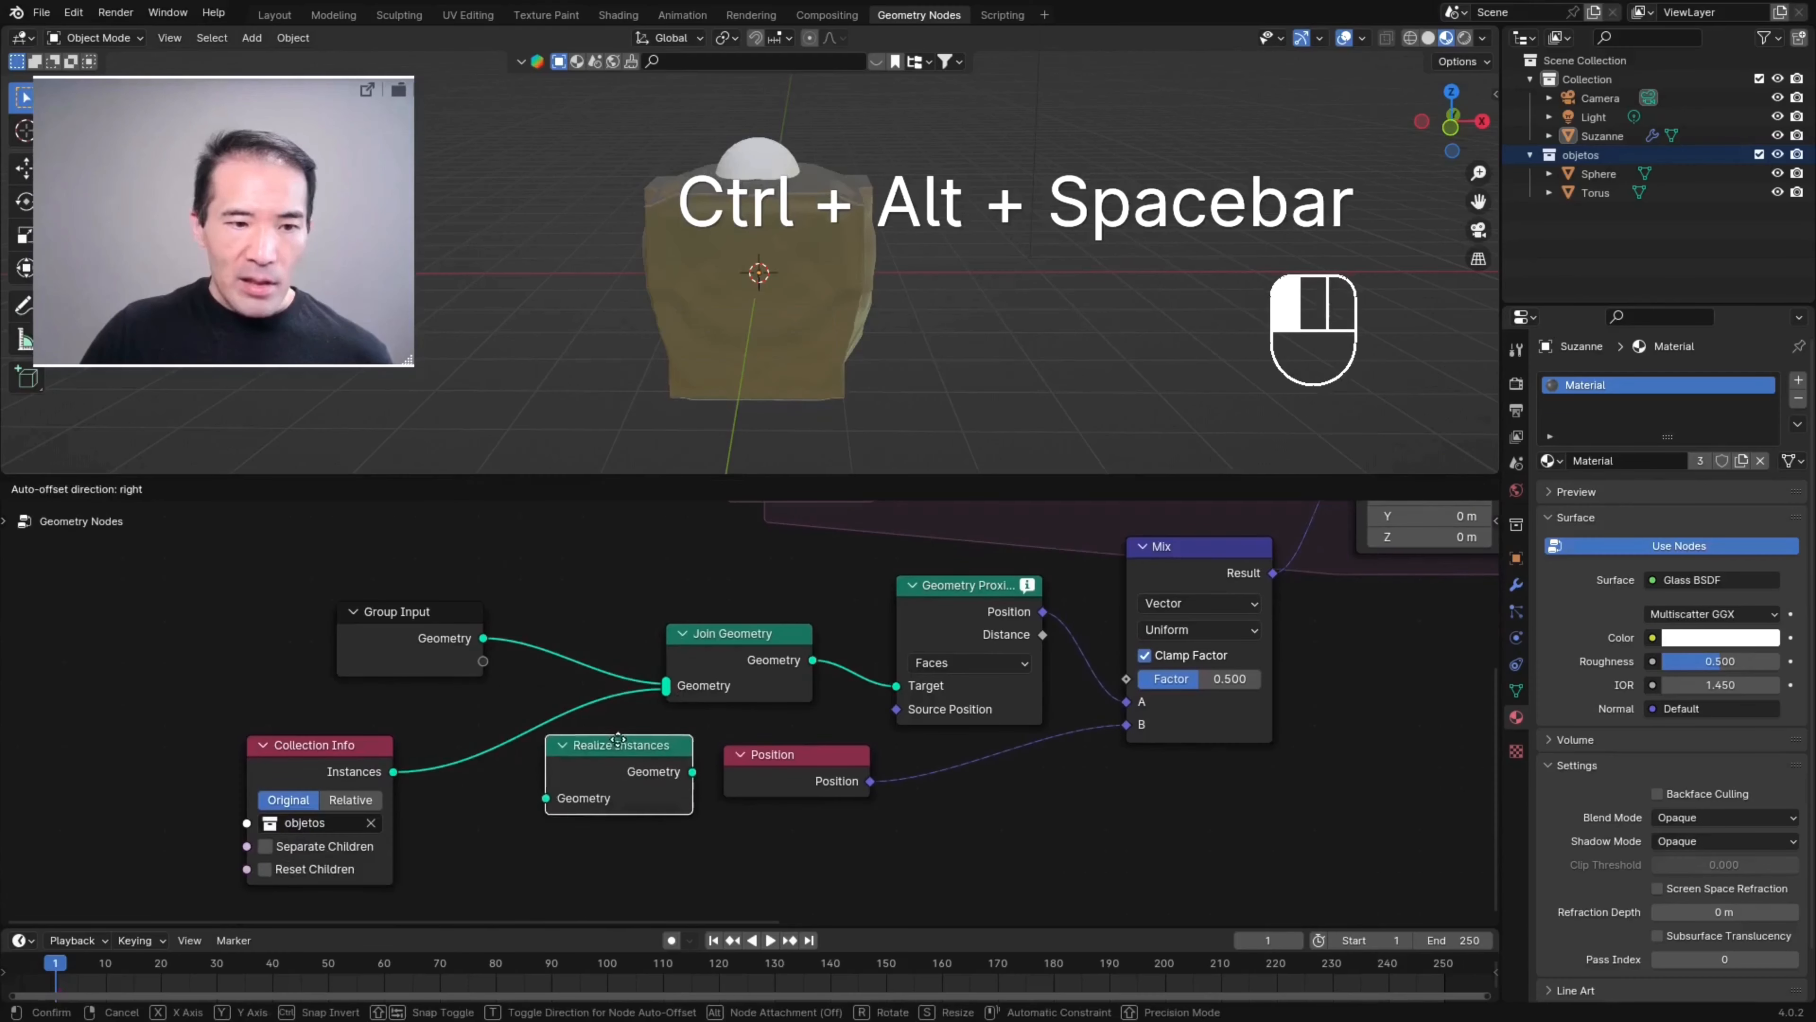
drag(597, 750, 517, 727)
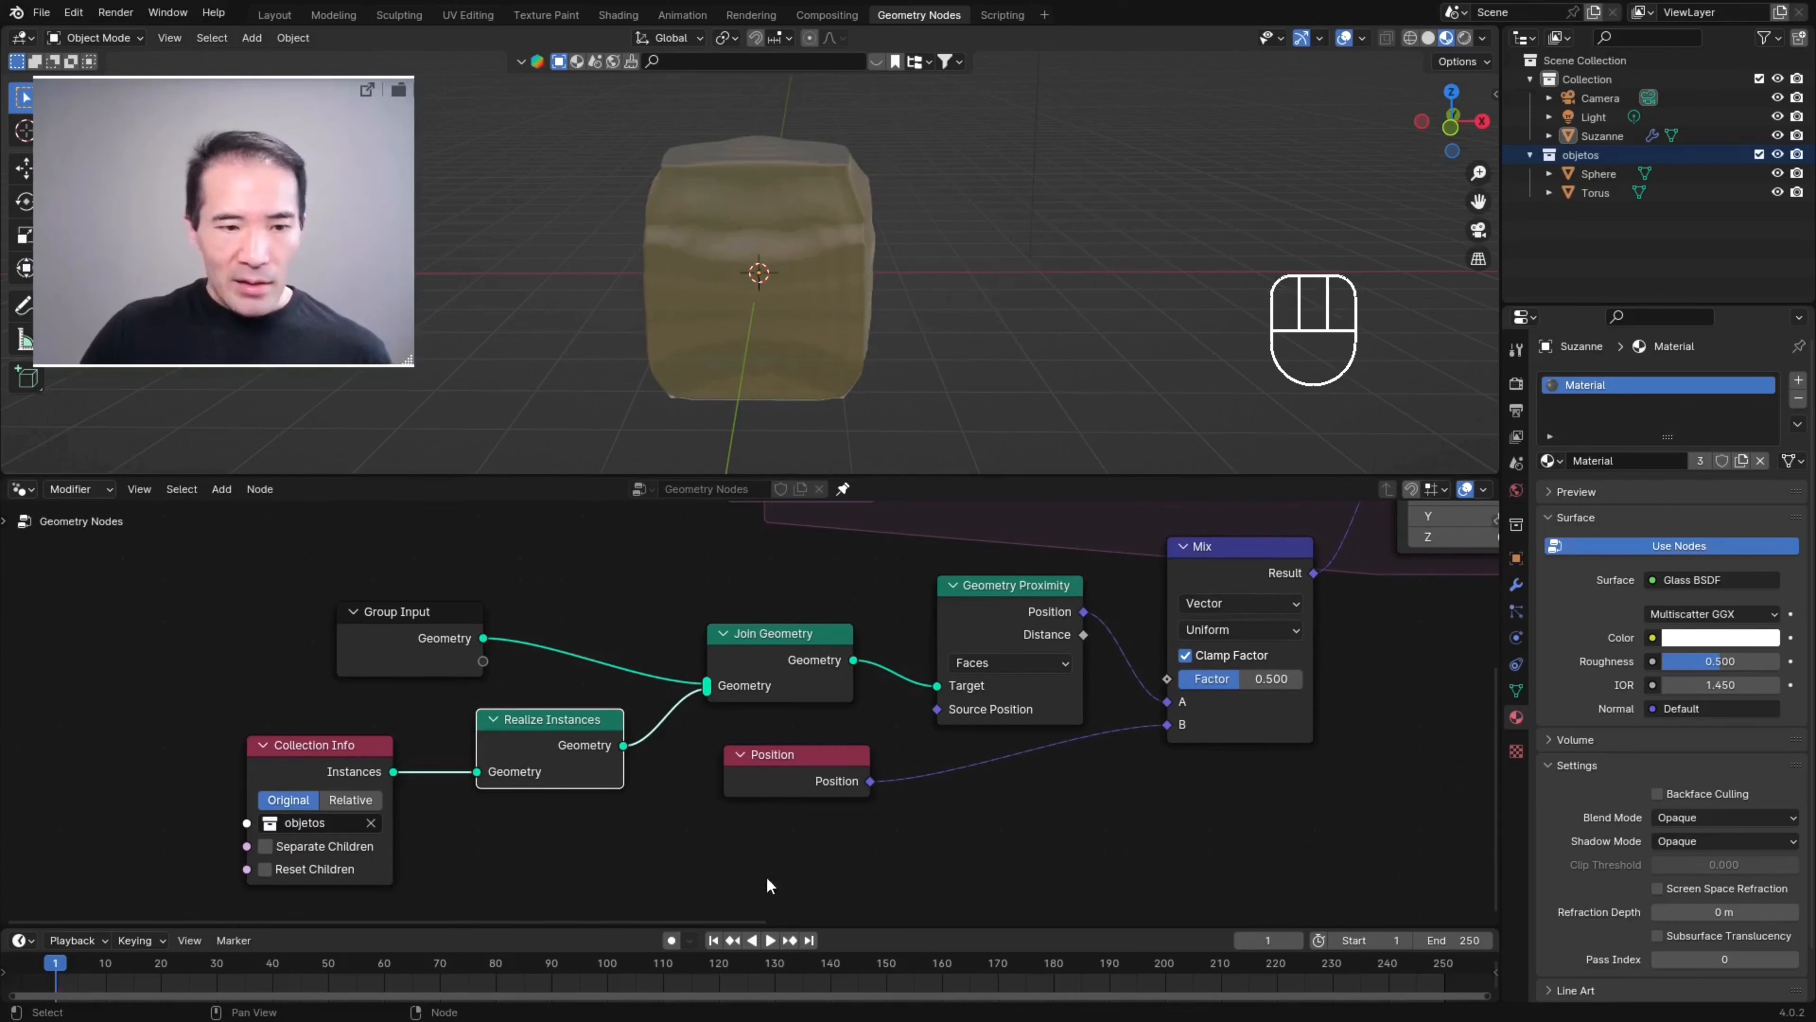
- Play the simulation to about frame 78 and examine how the mesh wraps the sphere, torus and monkey
click(771, 942)
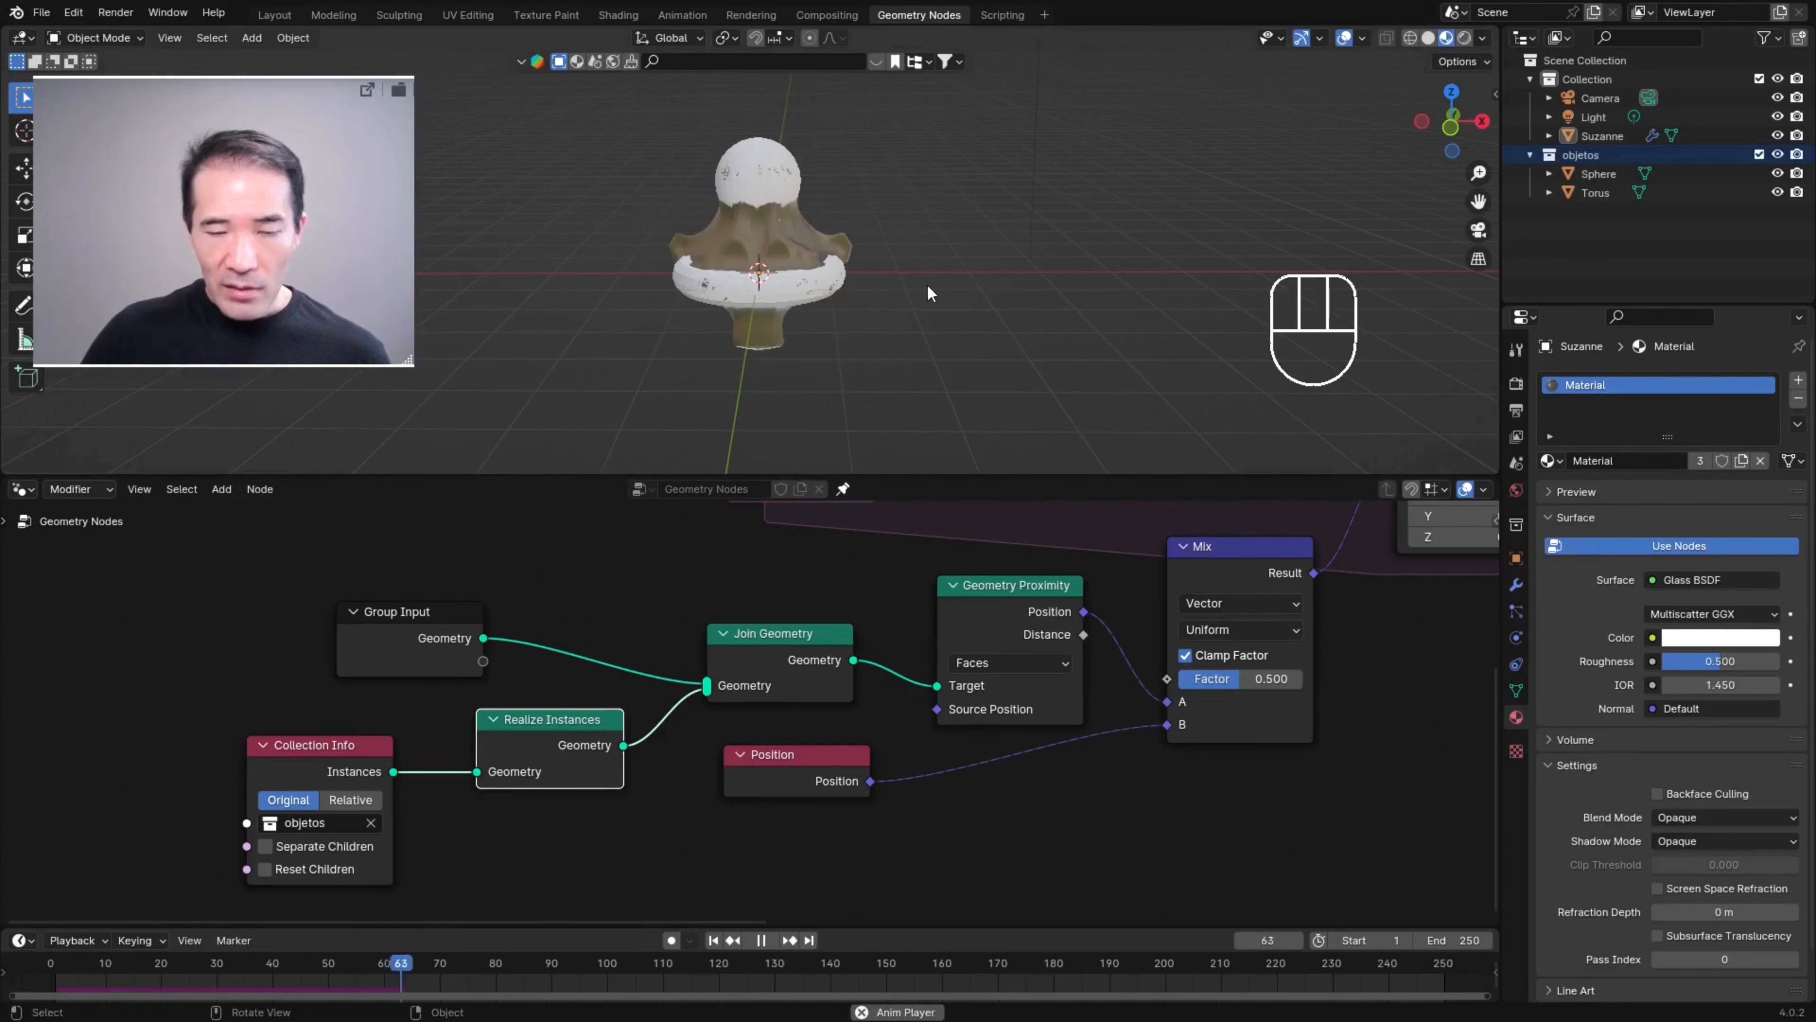
key(space)
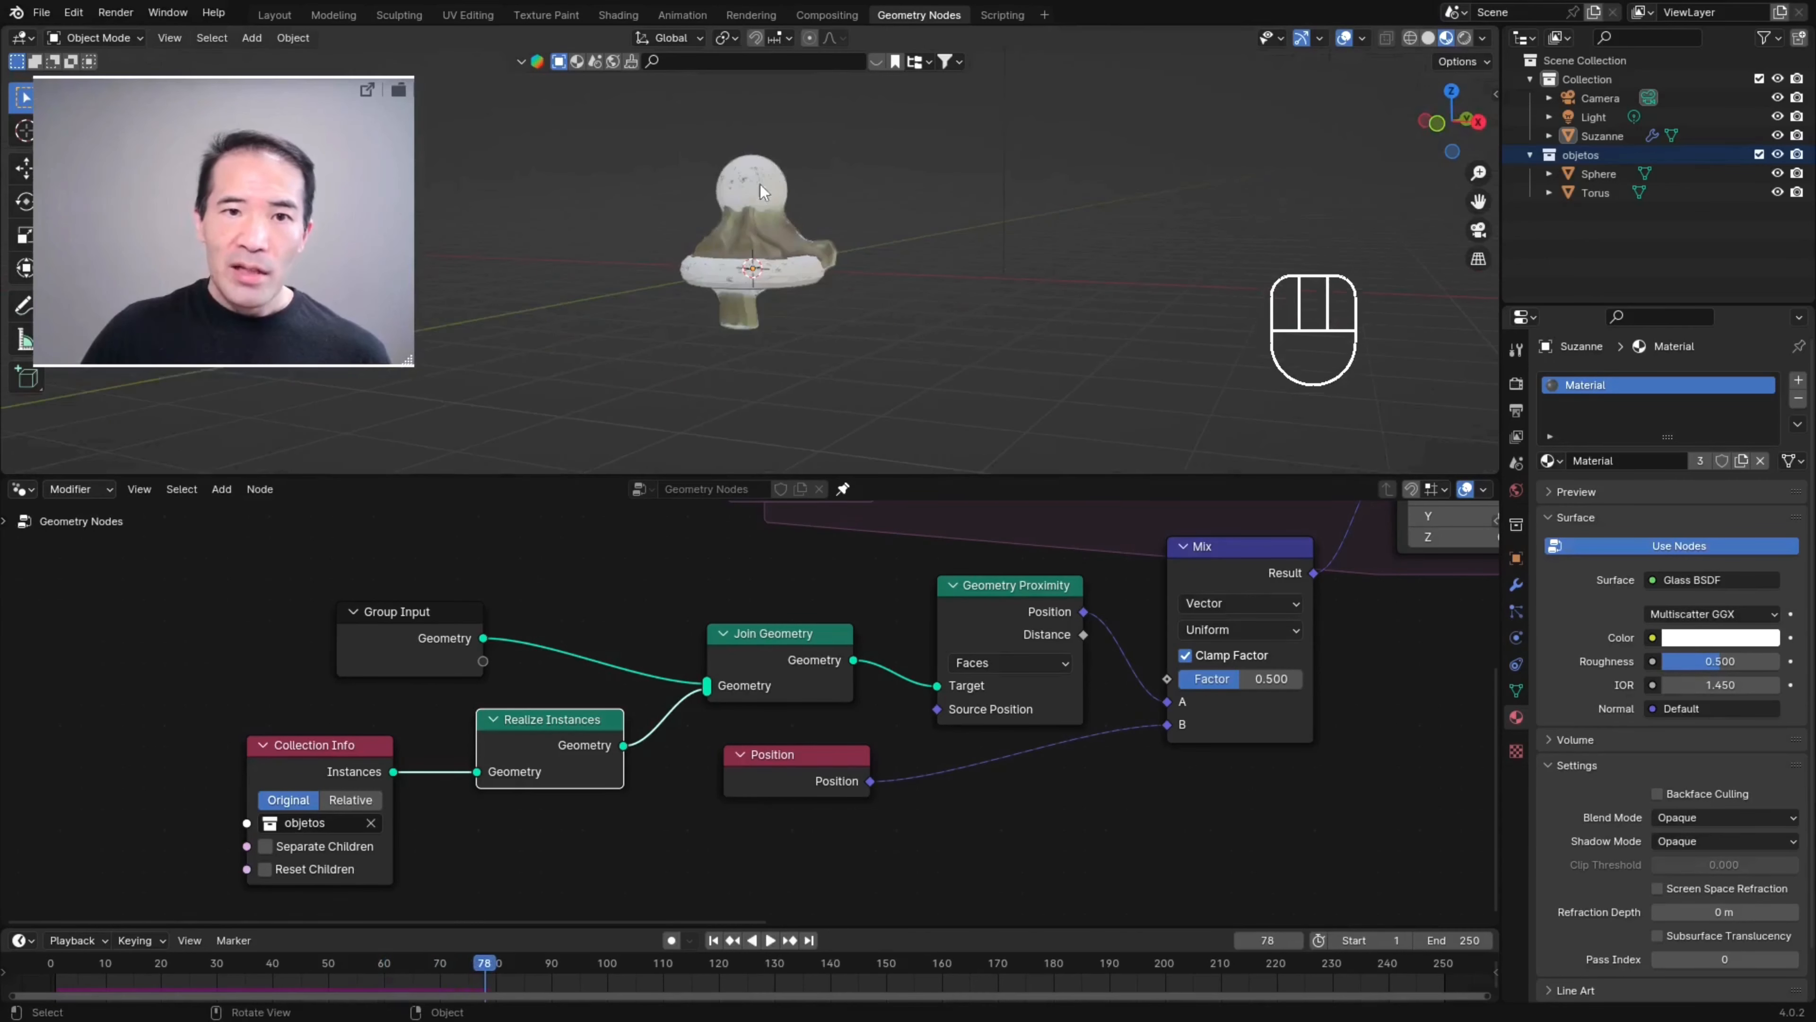
middle_drag(870, 201, 751, 304)
scroll(750, 305, up, 5)
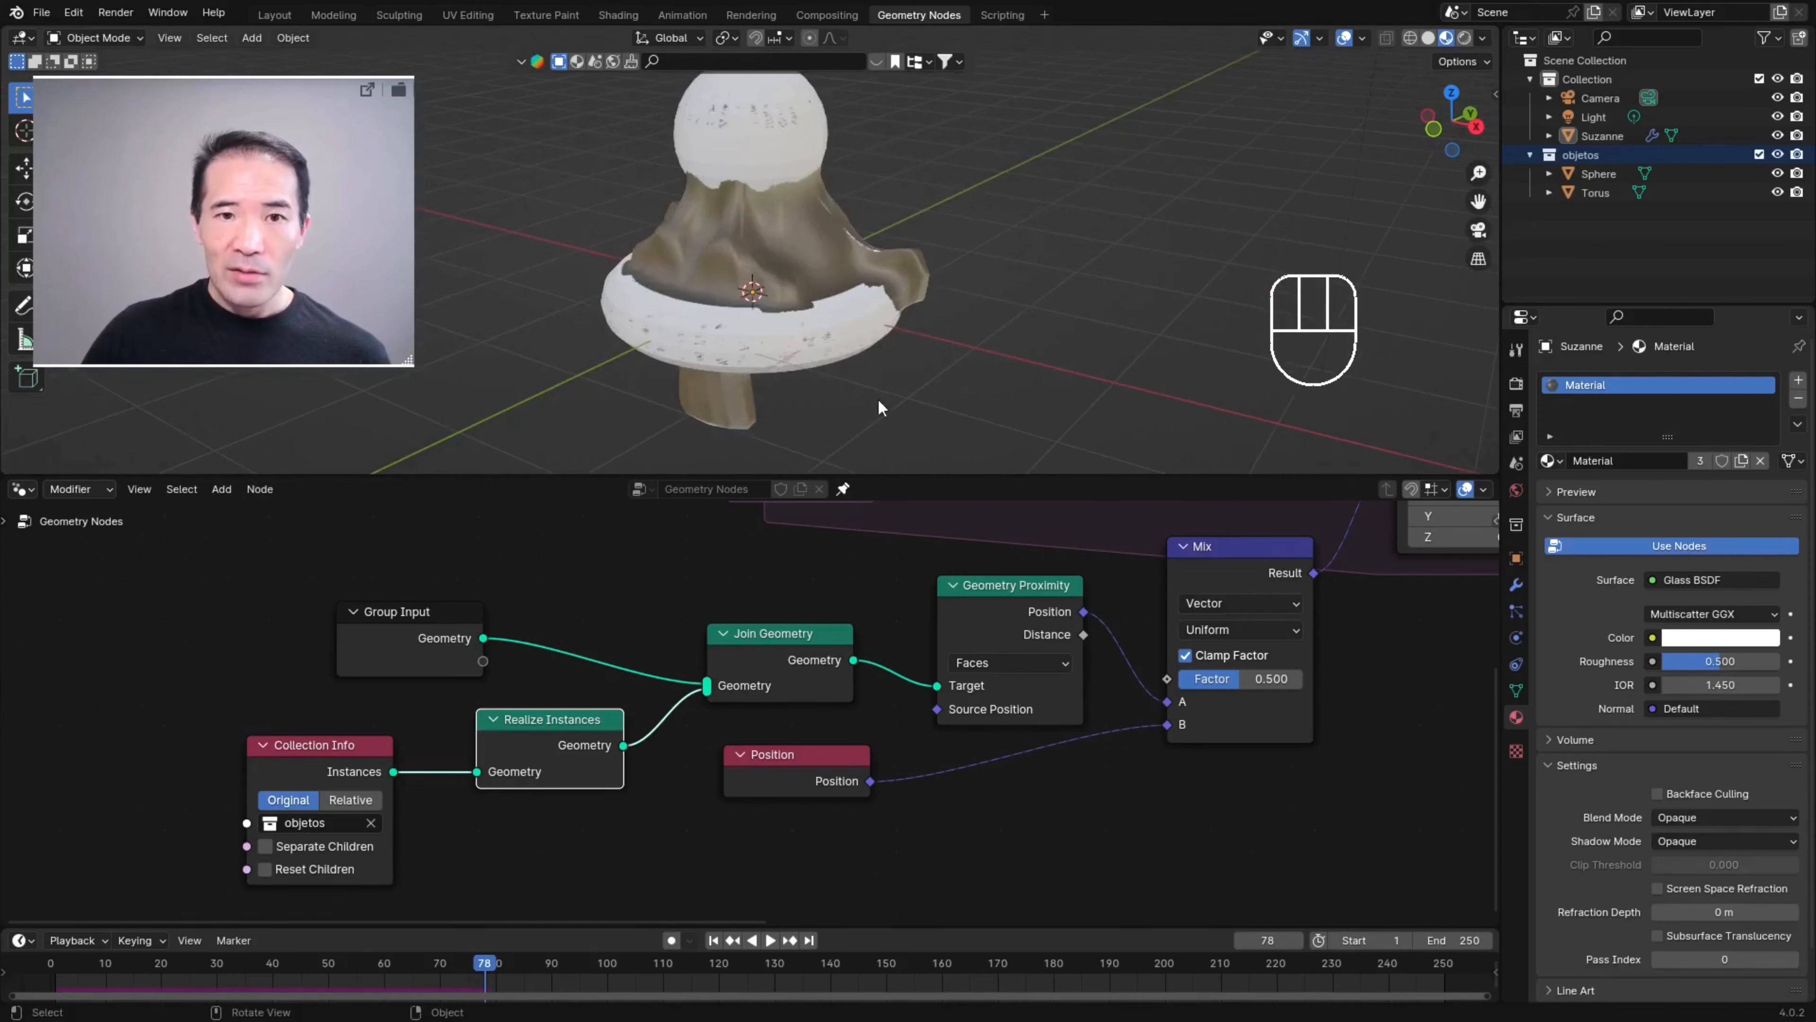
middle_drag(884, 409, 965, 383)
scroll(833, 322, up, 2)
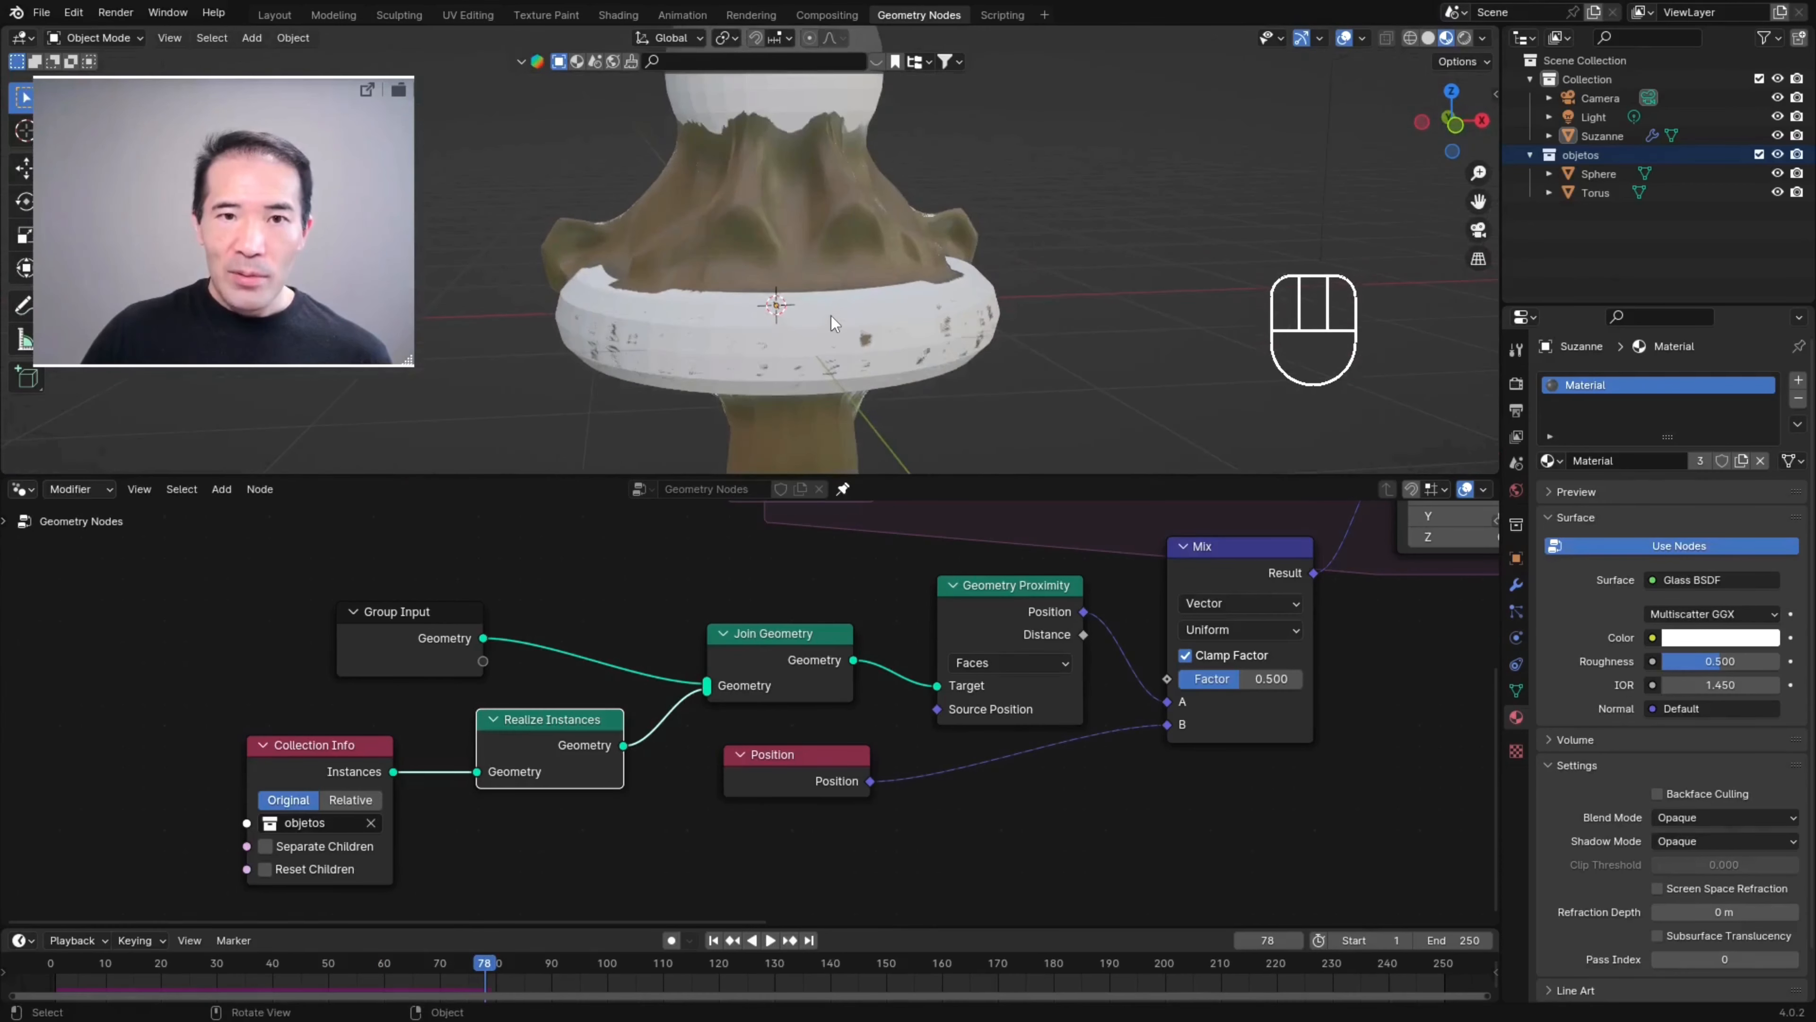
middle_drag(816, 277, 736, 244)
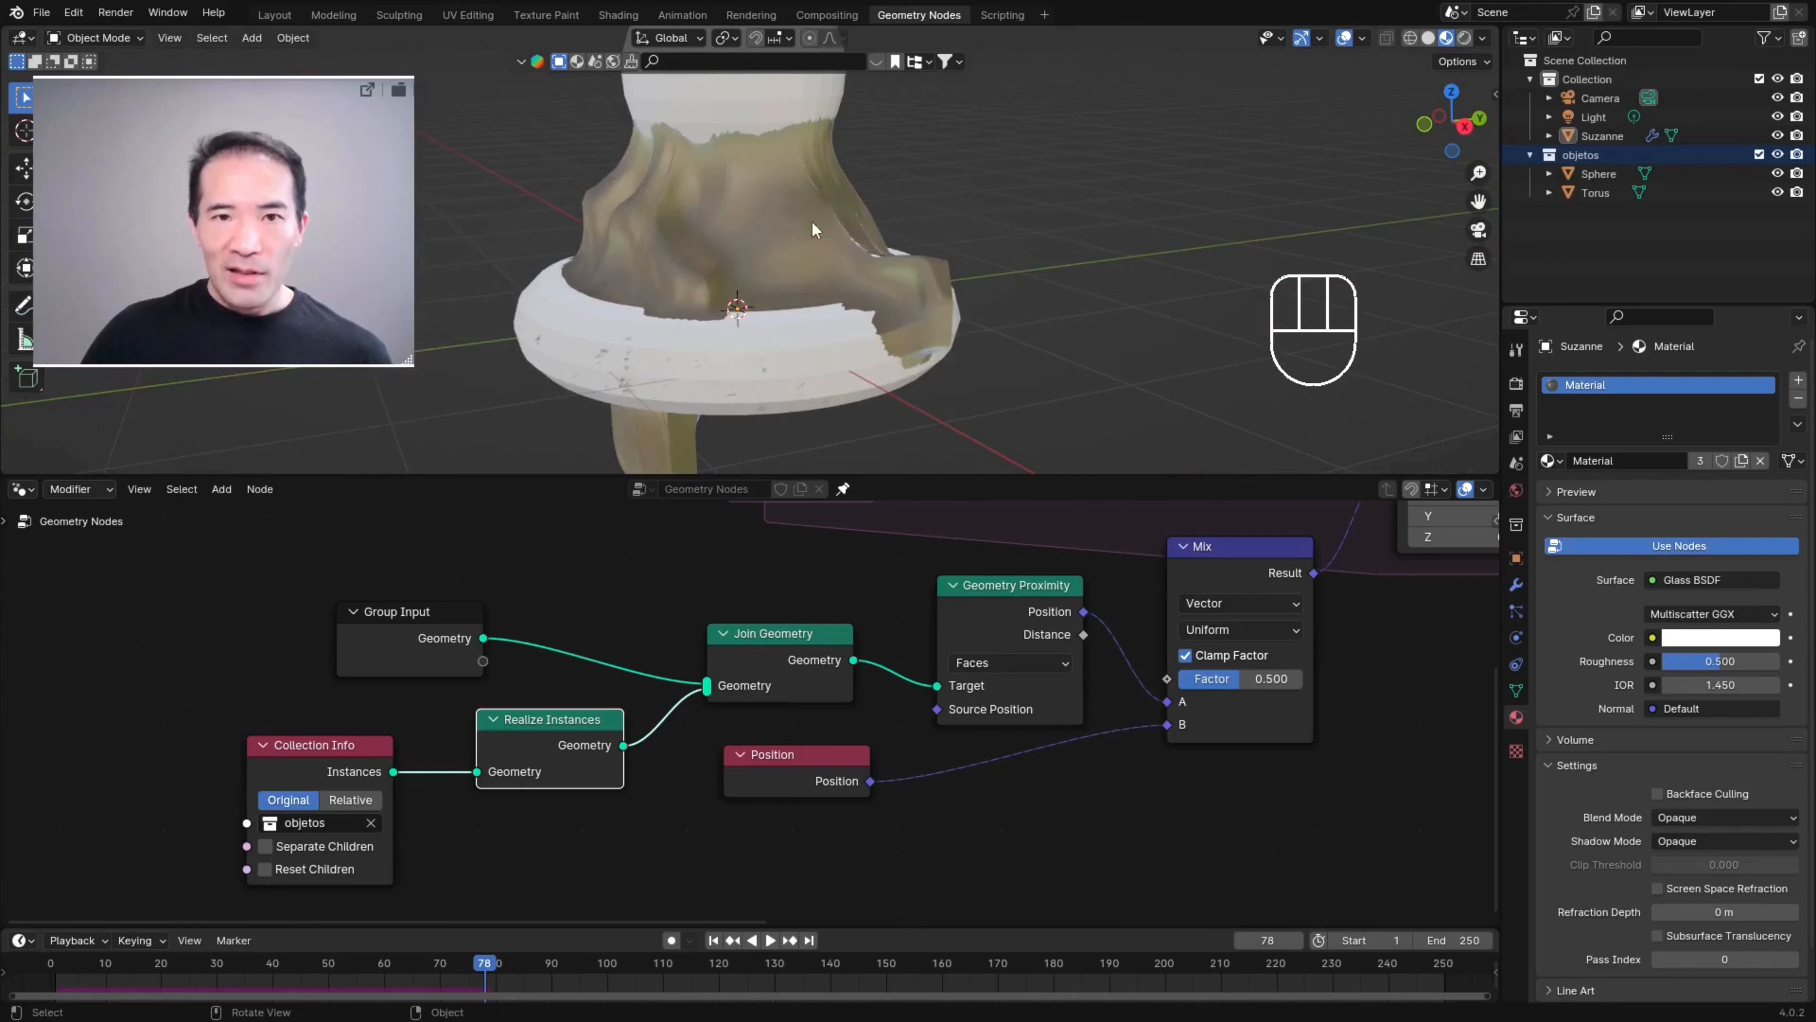
middle_drag(640, 251, 837, 210)
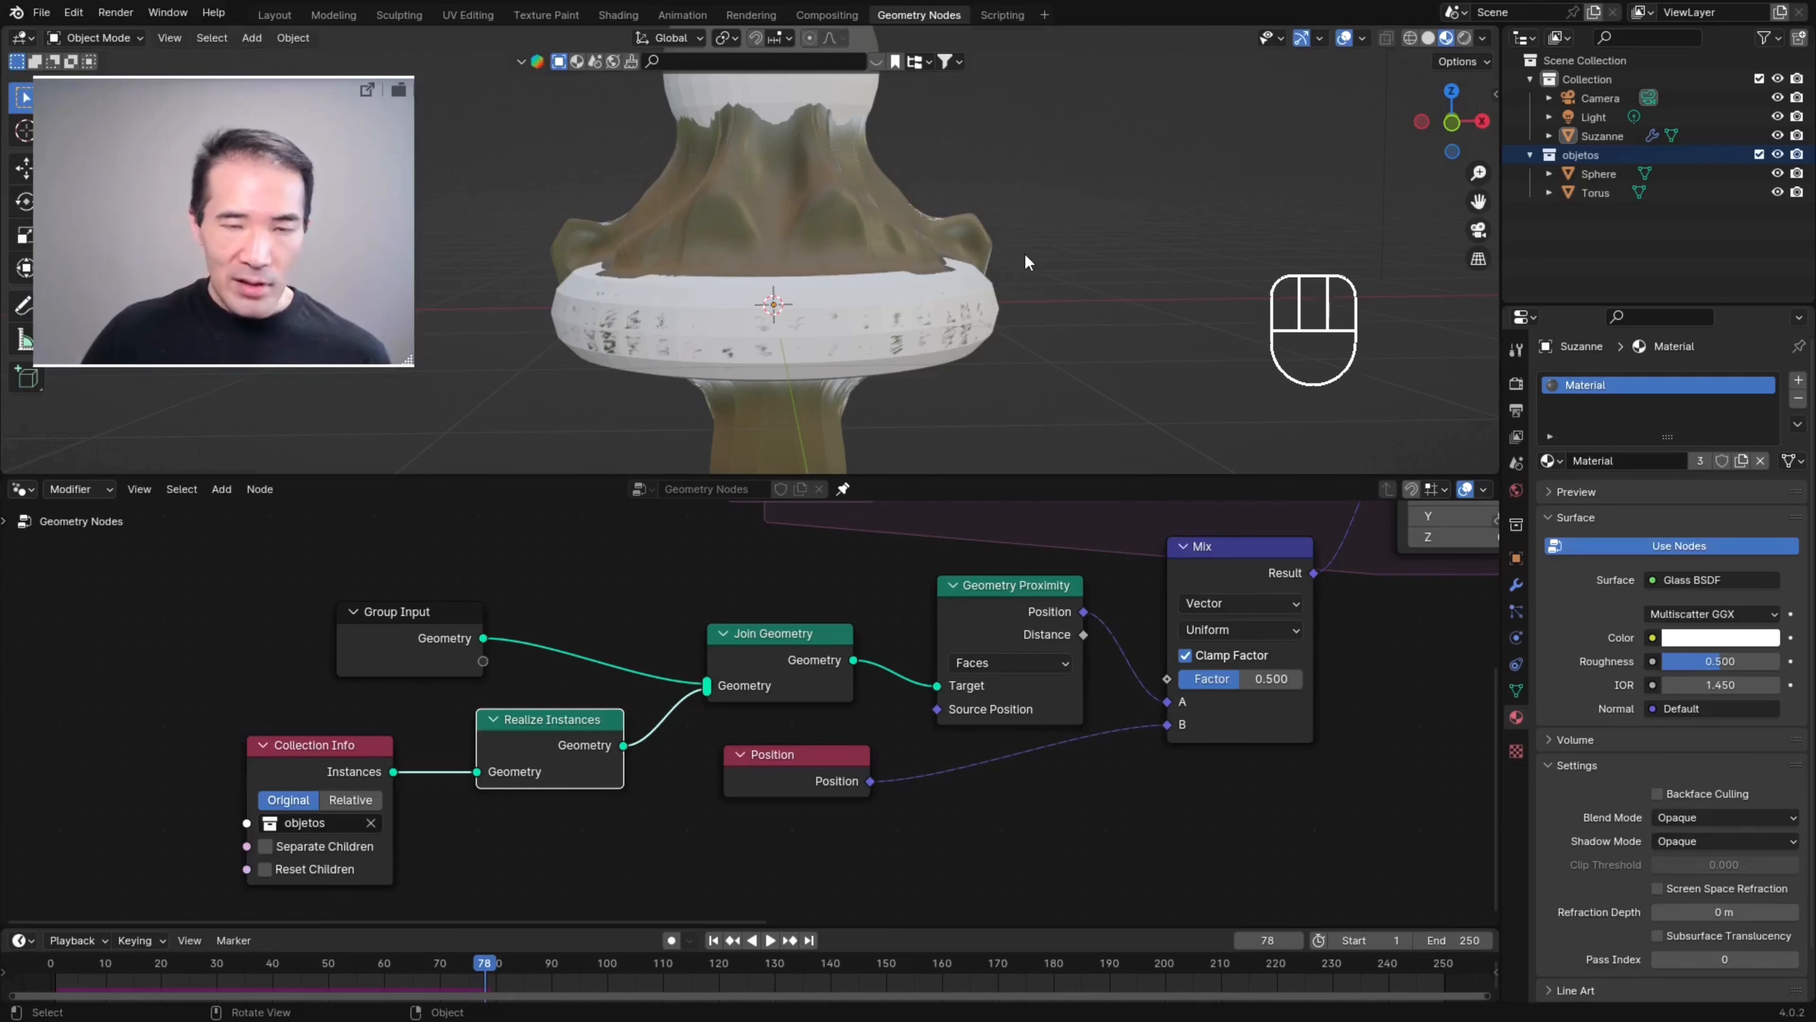
- Scale the monkey's entire mesh to 0 in Edit Mode so that only the collection objects are wrapped
click(951, 227)
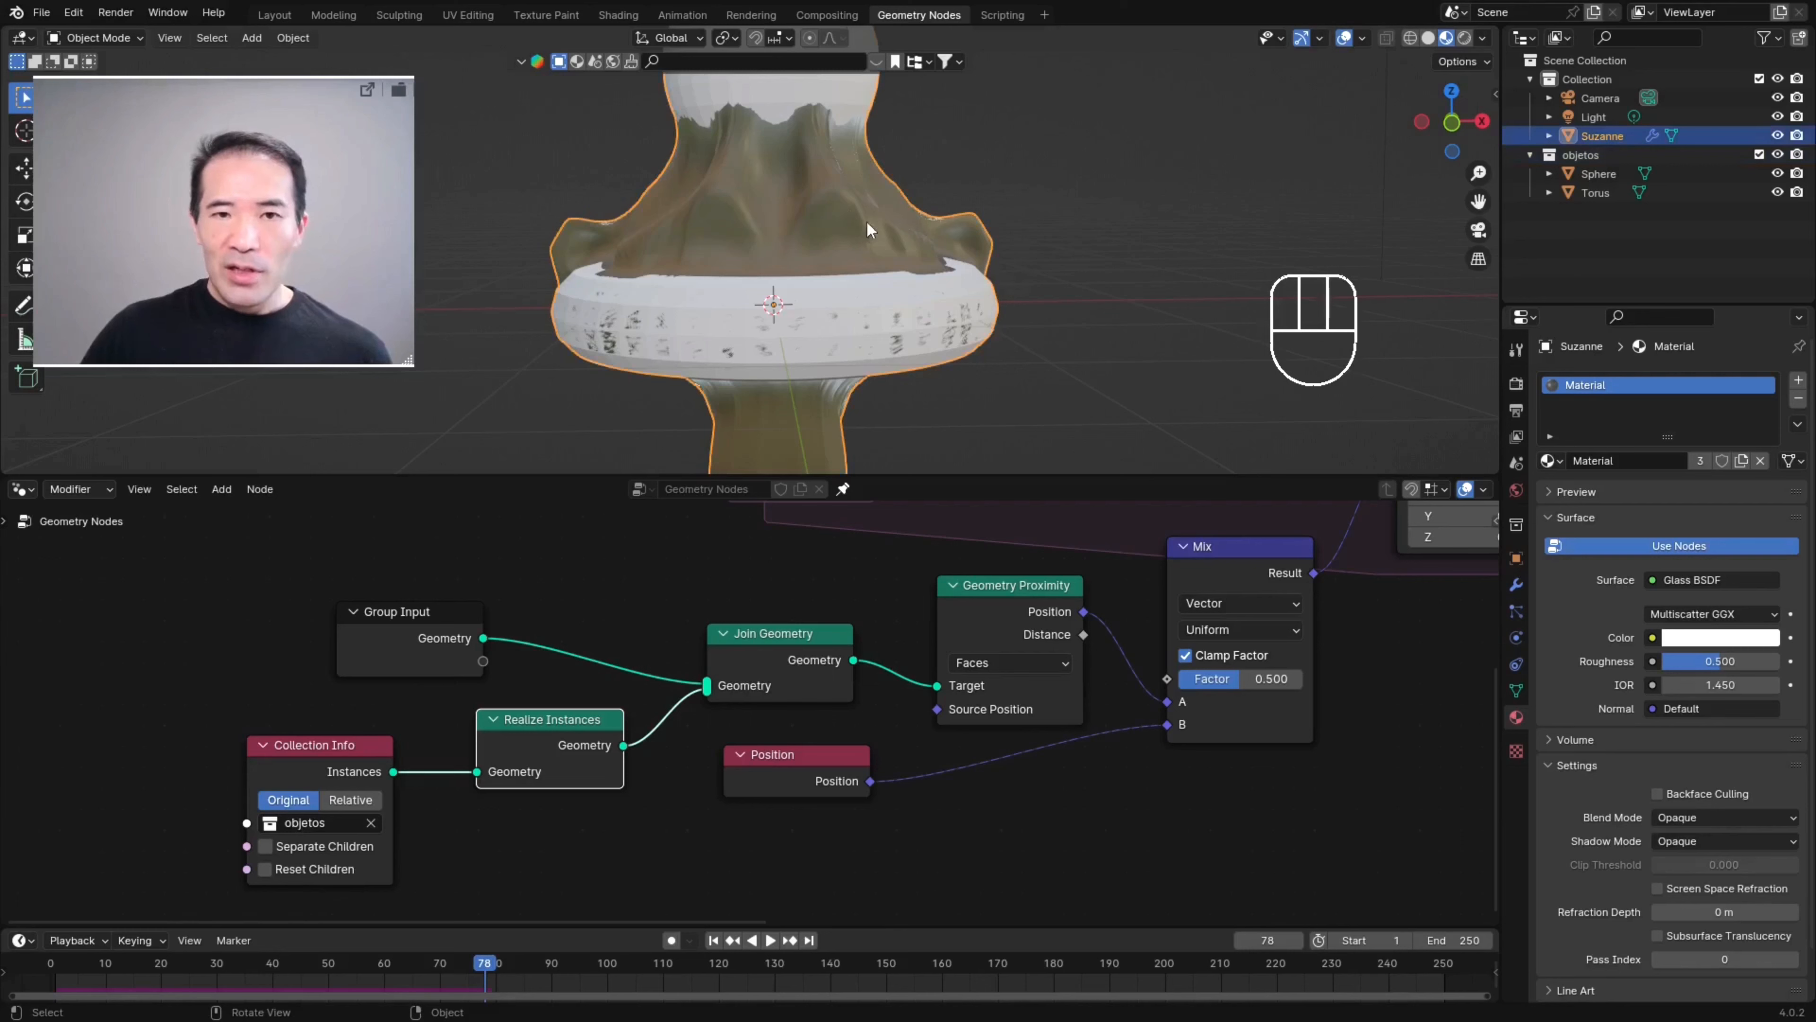
middle_drag(890, 210, 807, 208)
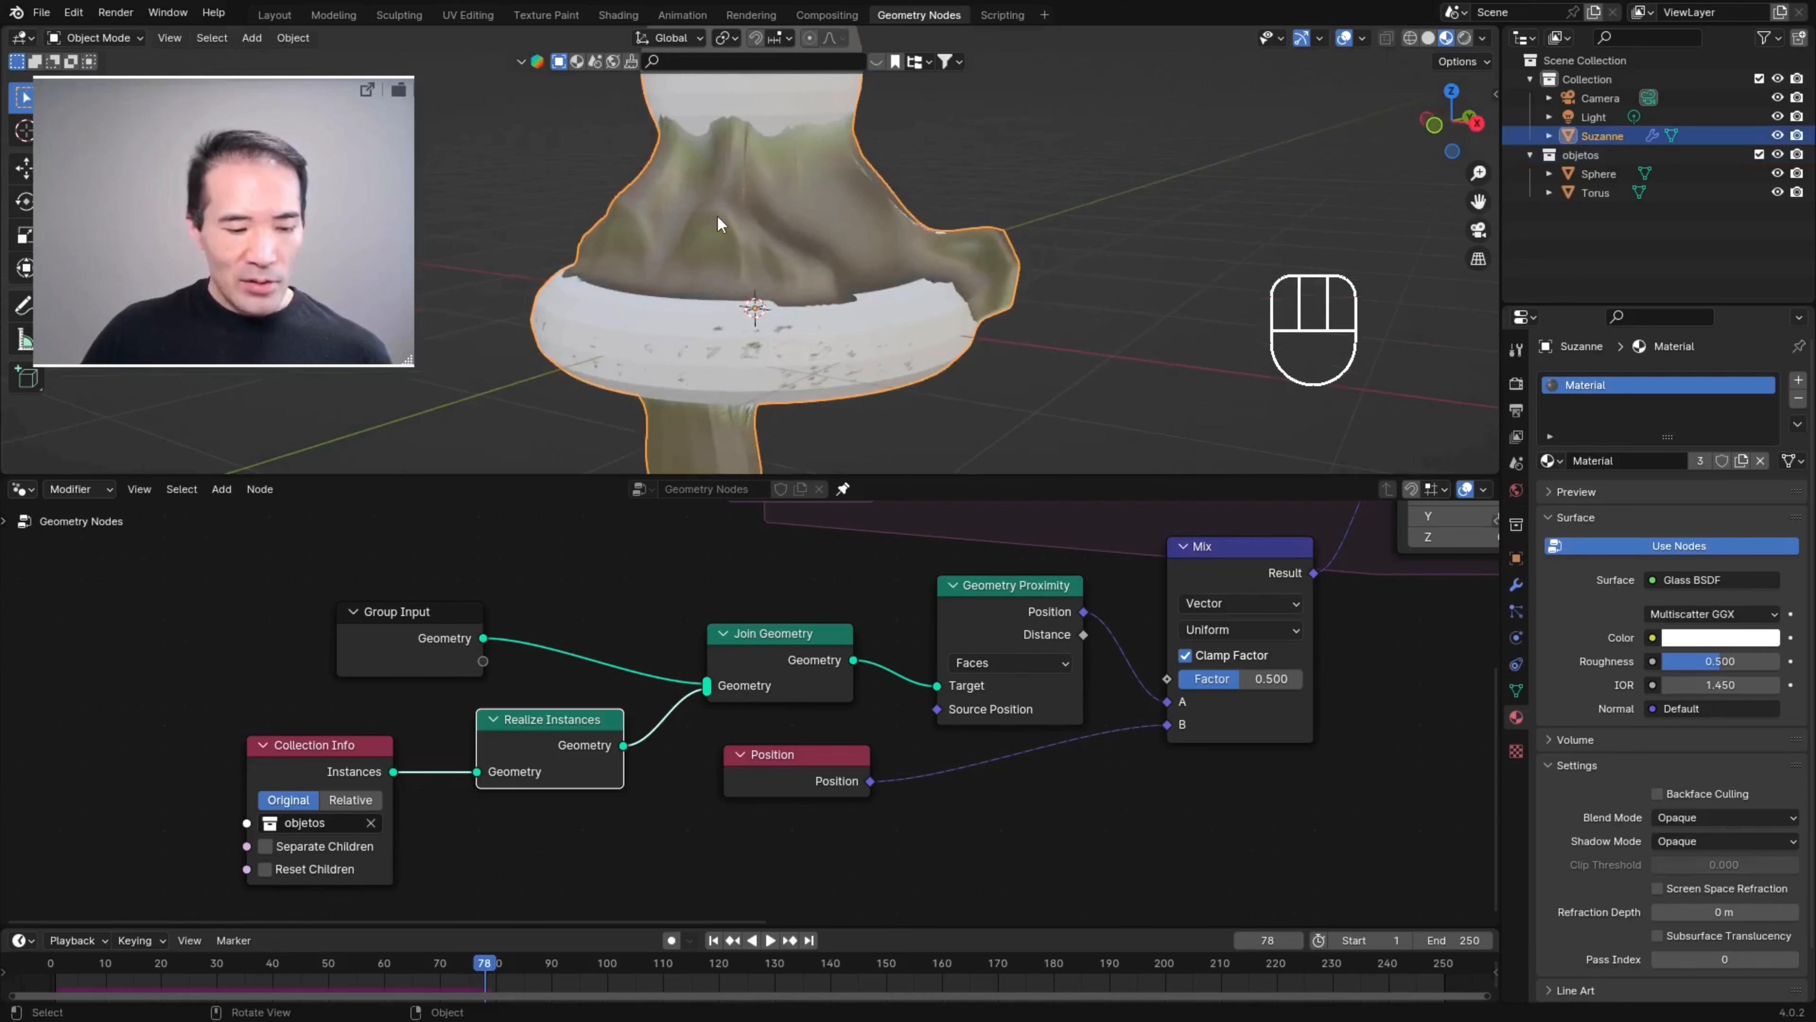
key(Tab)
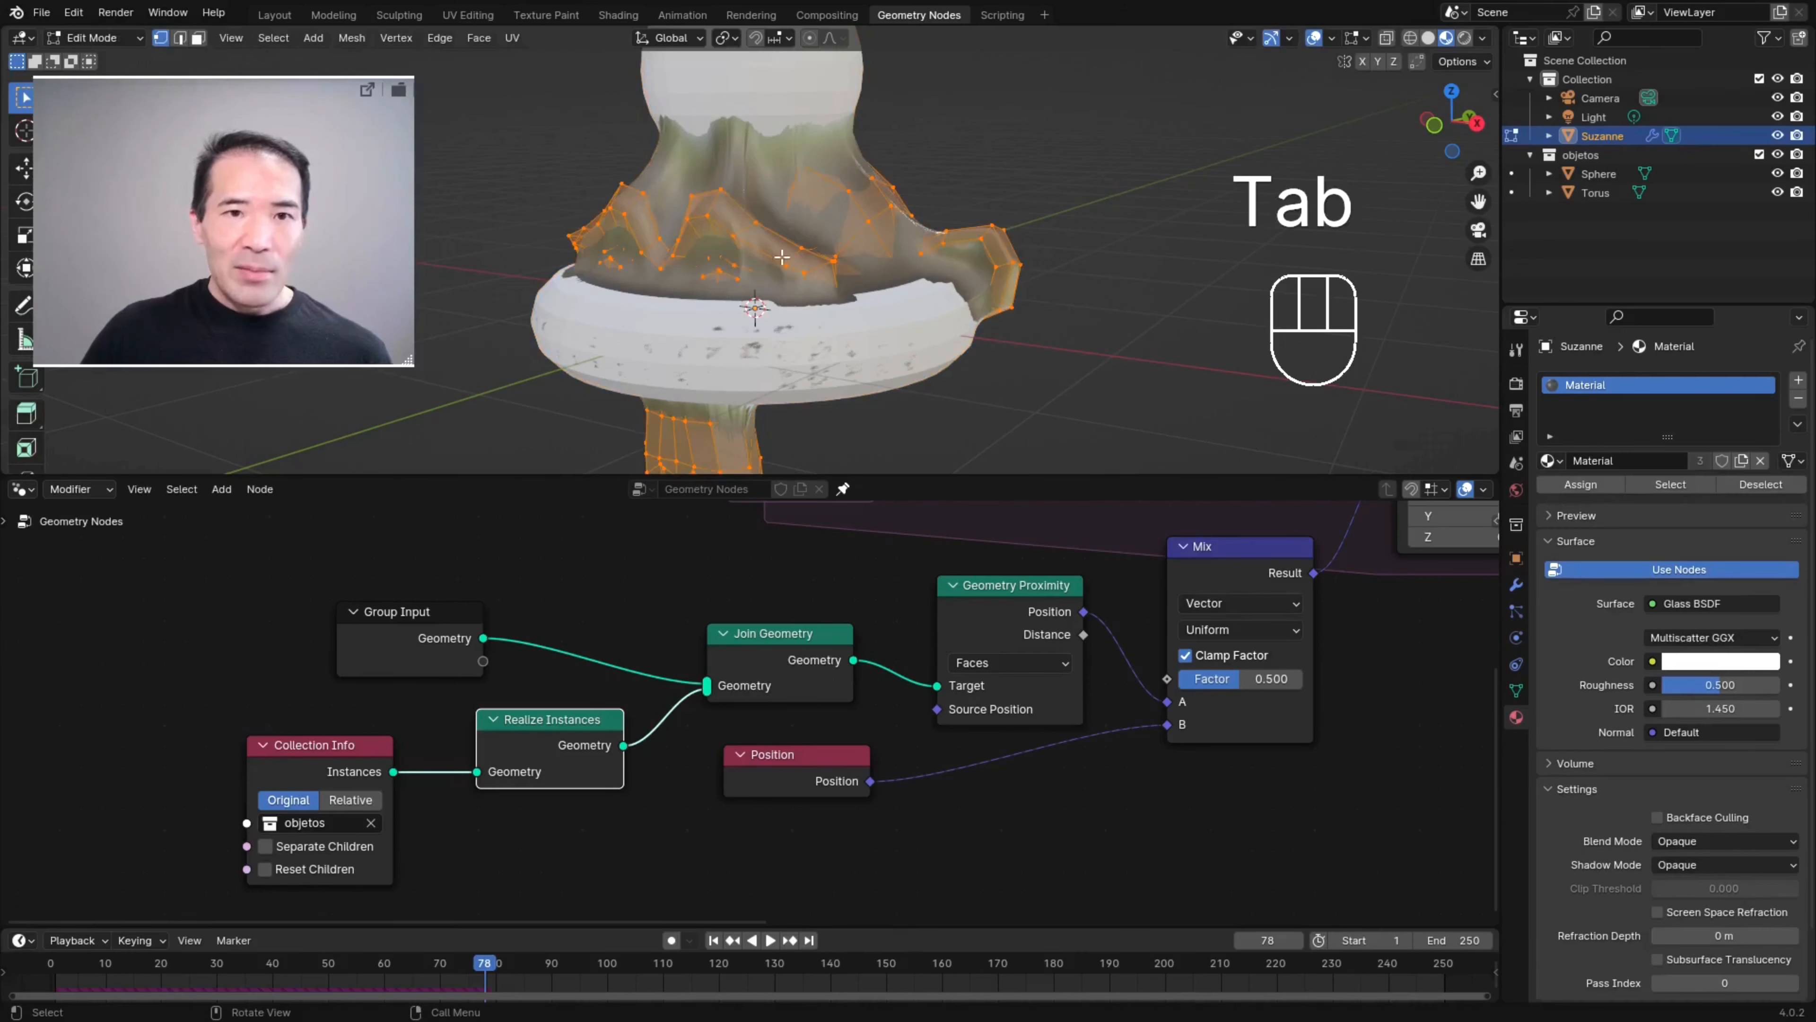
middle_drag(969, 186, 830, 217)
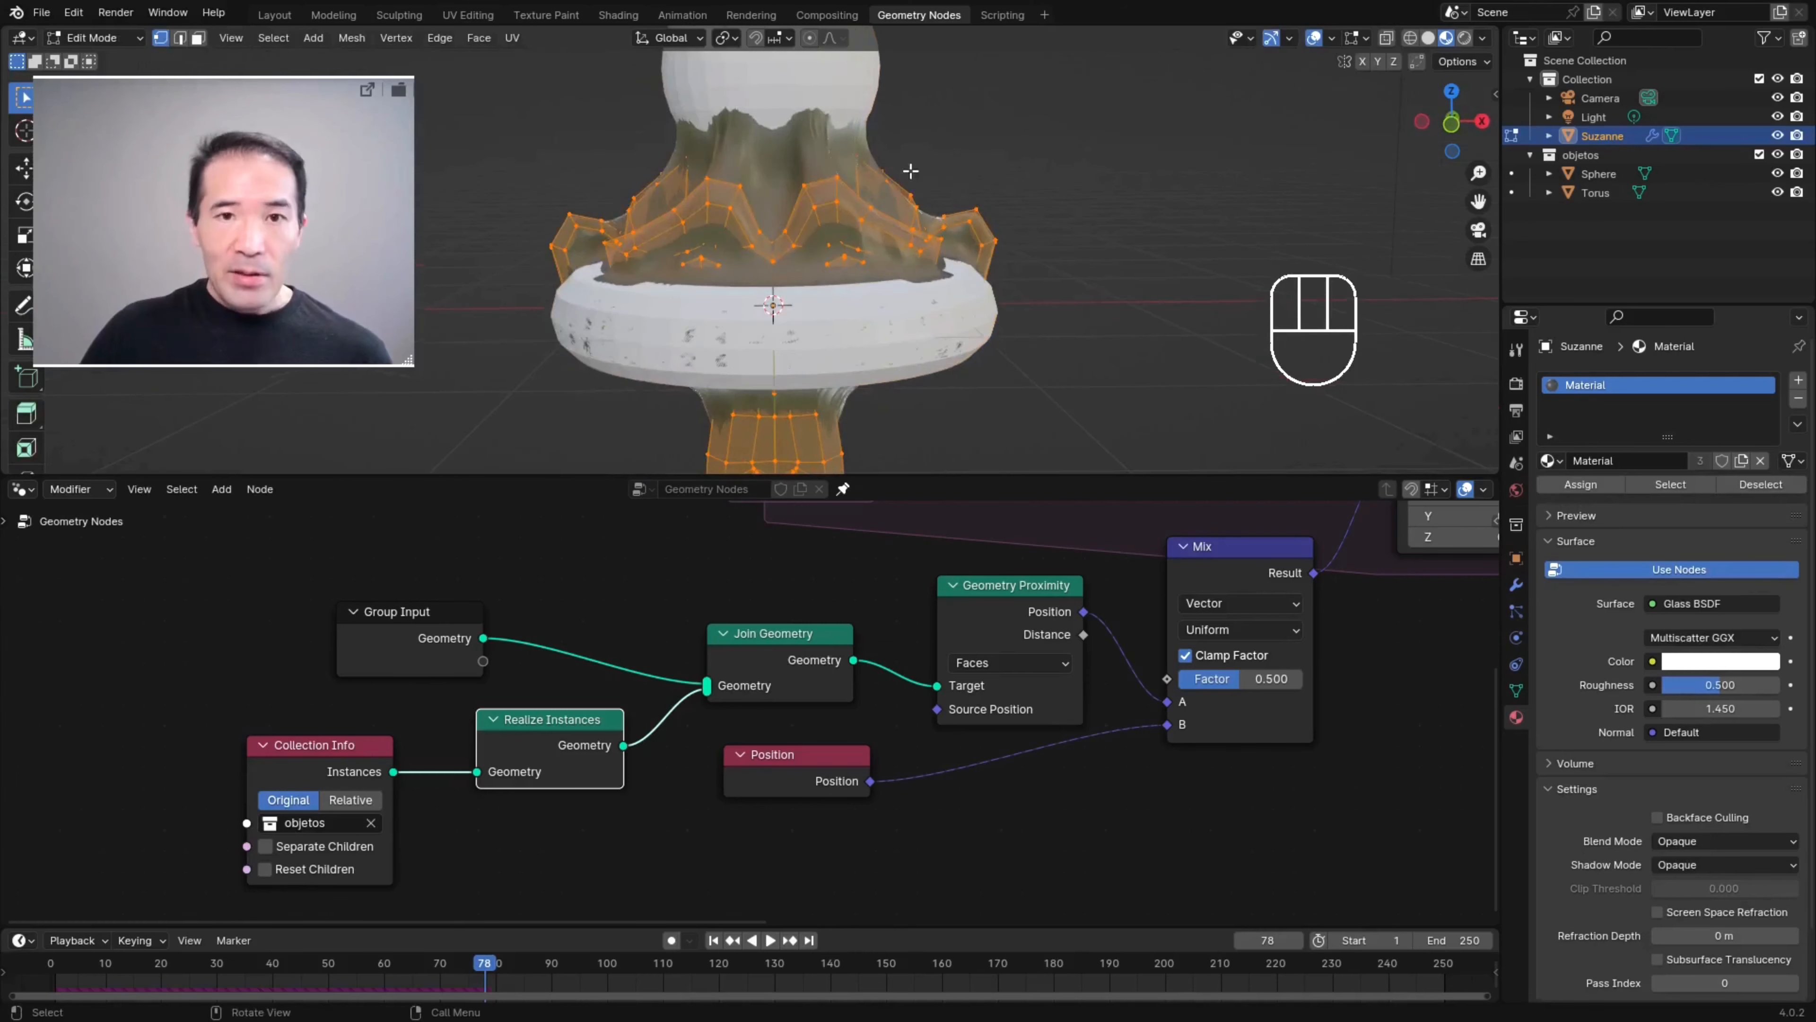
key(s)
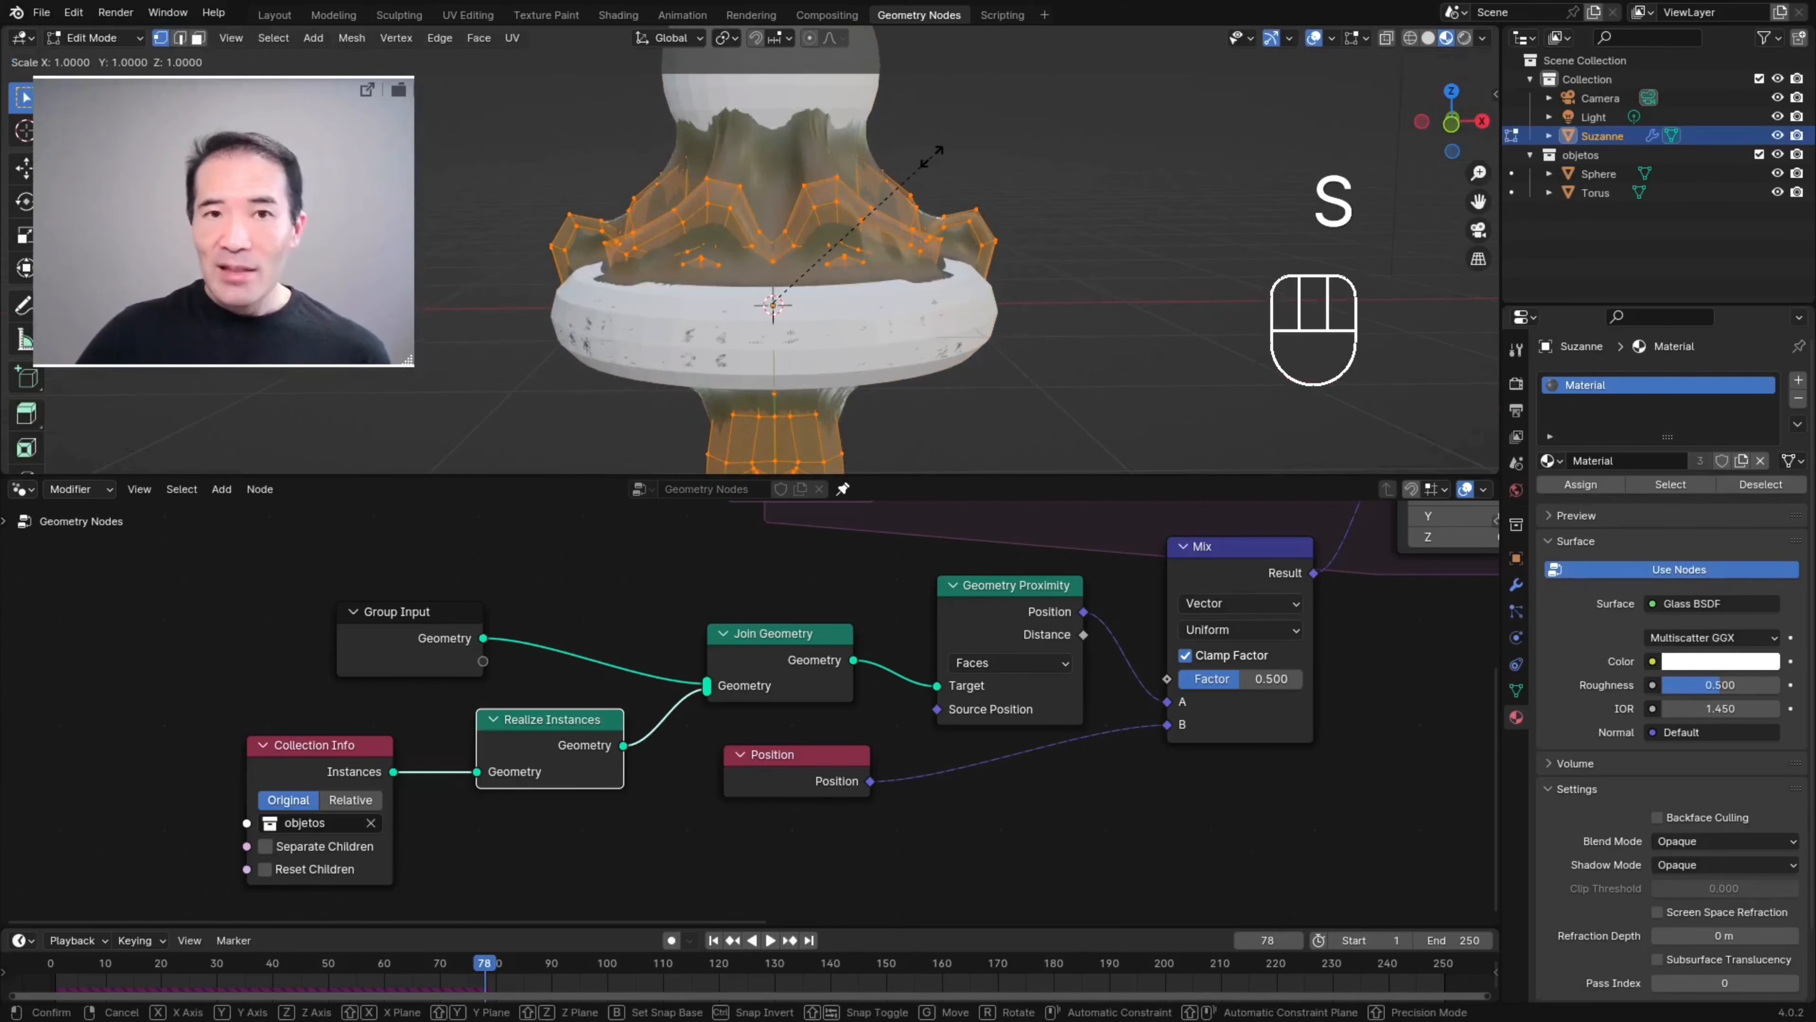
key(KP_0)
click(931, 156)
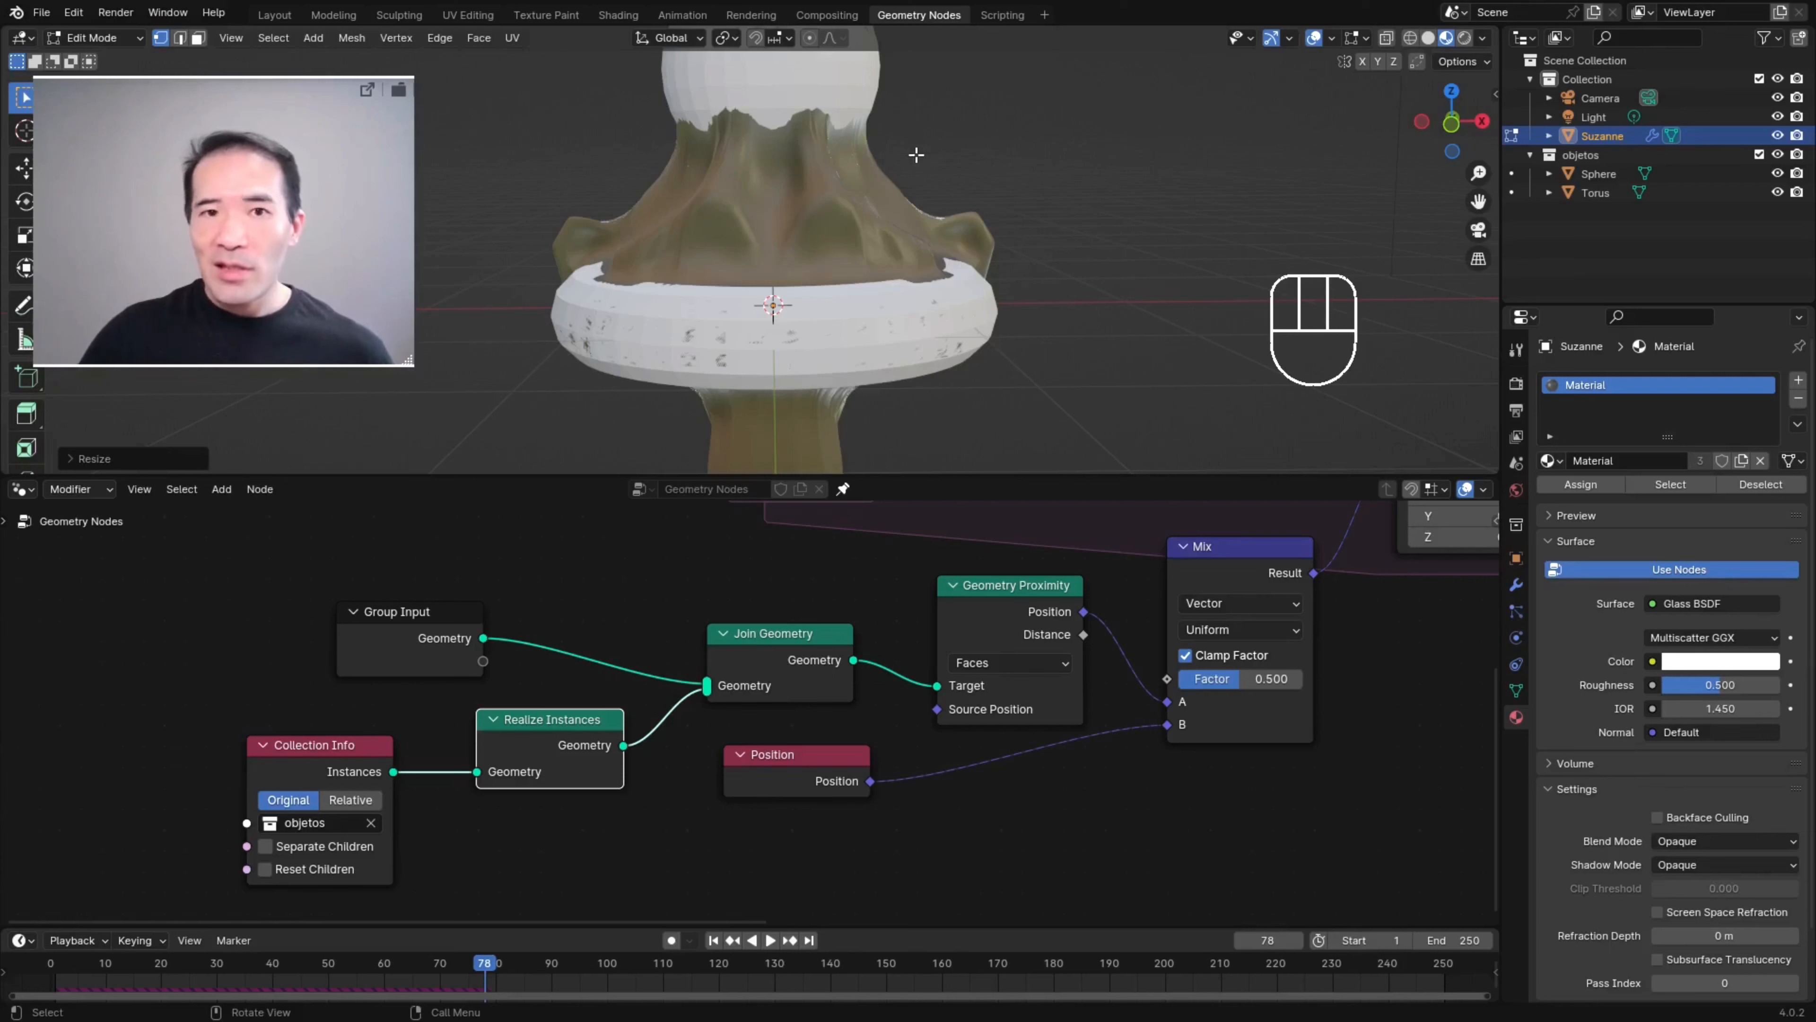
- Replay the simulation from frame 1 and pause it at about frame 47
scroll(1047, 170, down, 4)
middle_drag(1046, 170, 949, 211)
scroll(863, 185, up, 4)
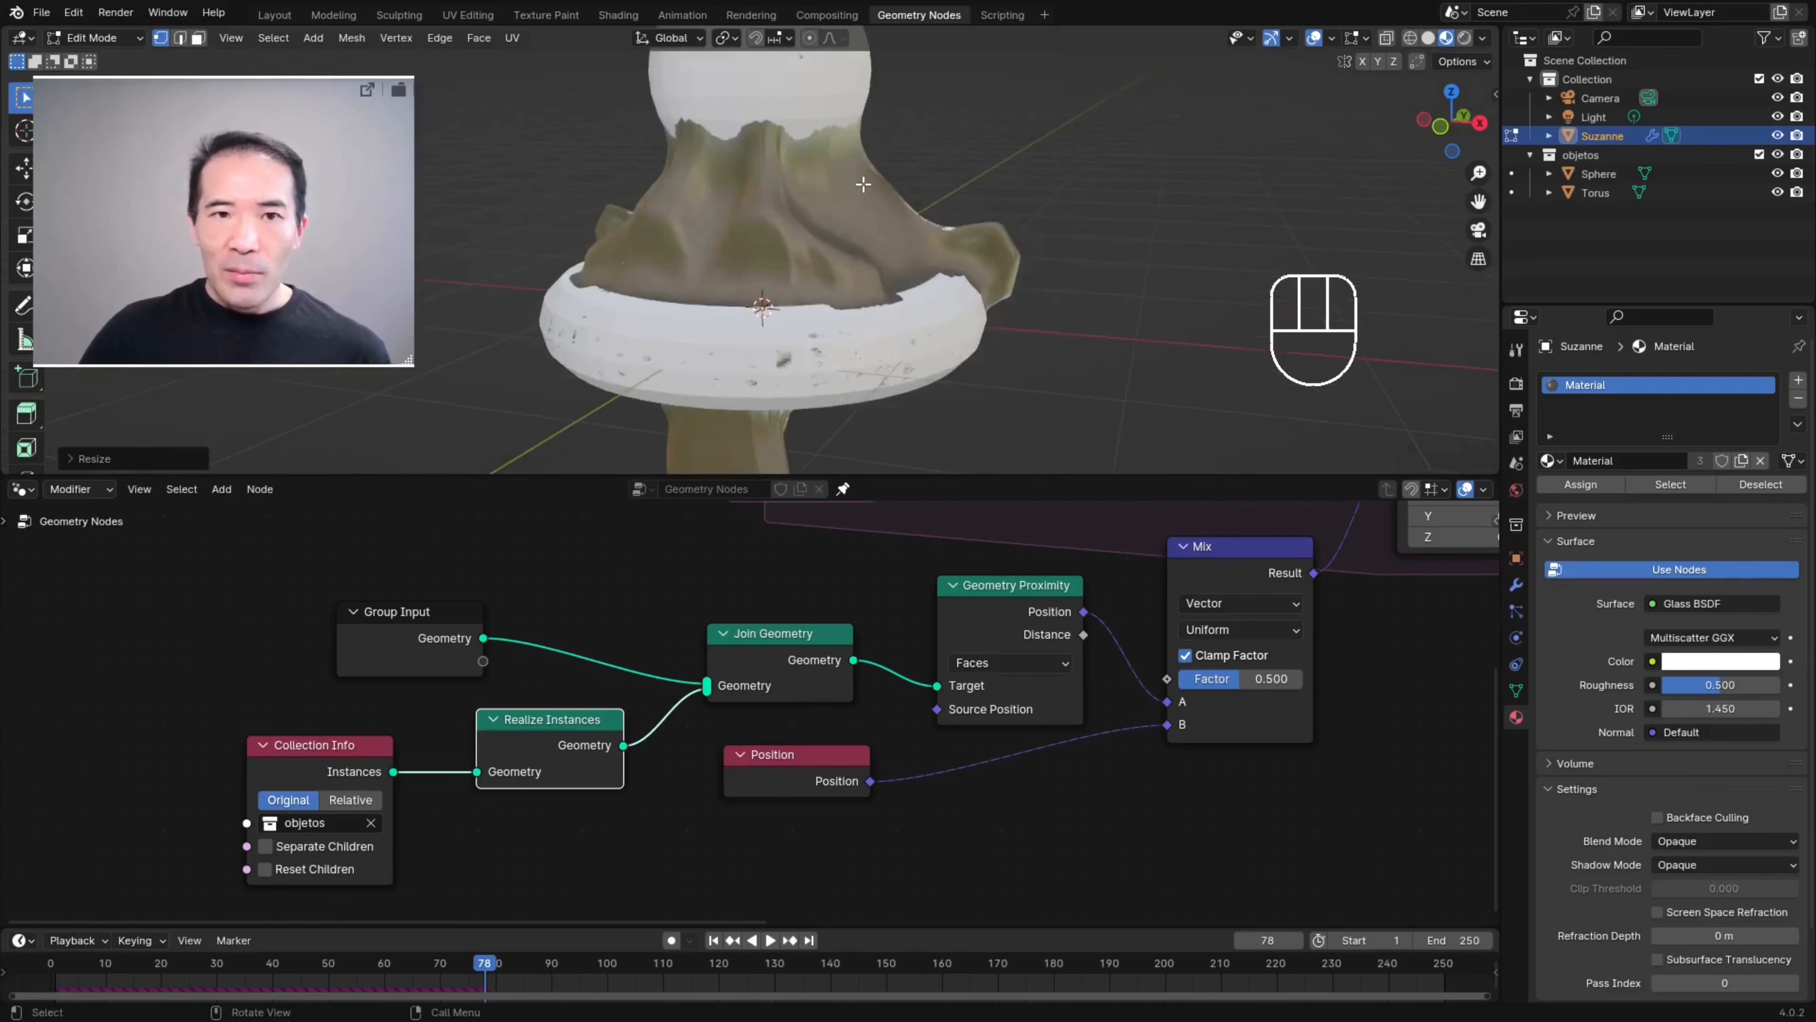
scroll(801, 158, down, 3)
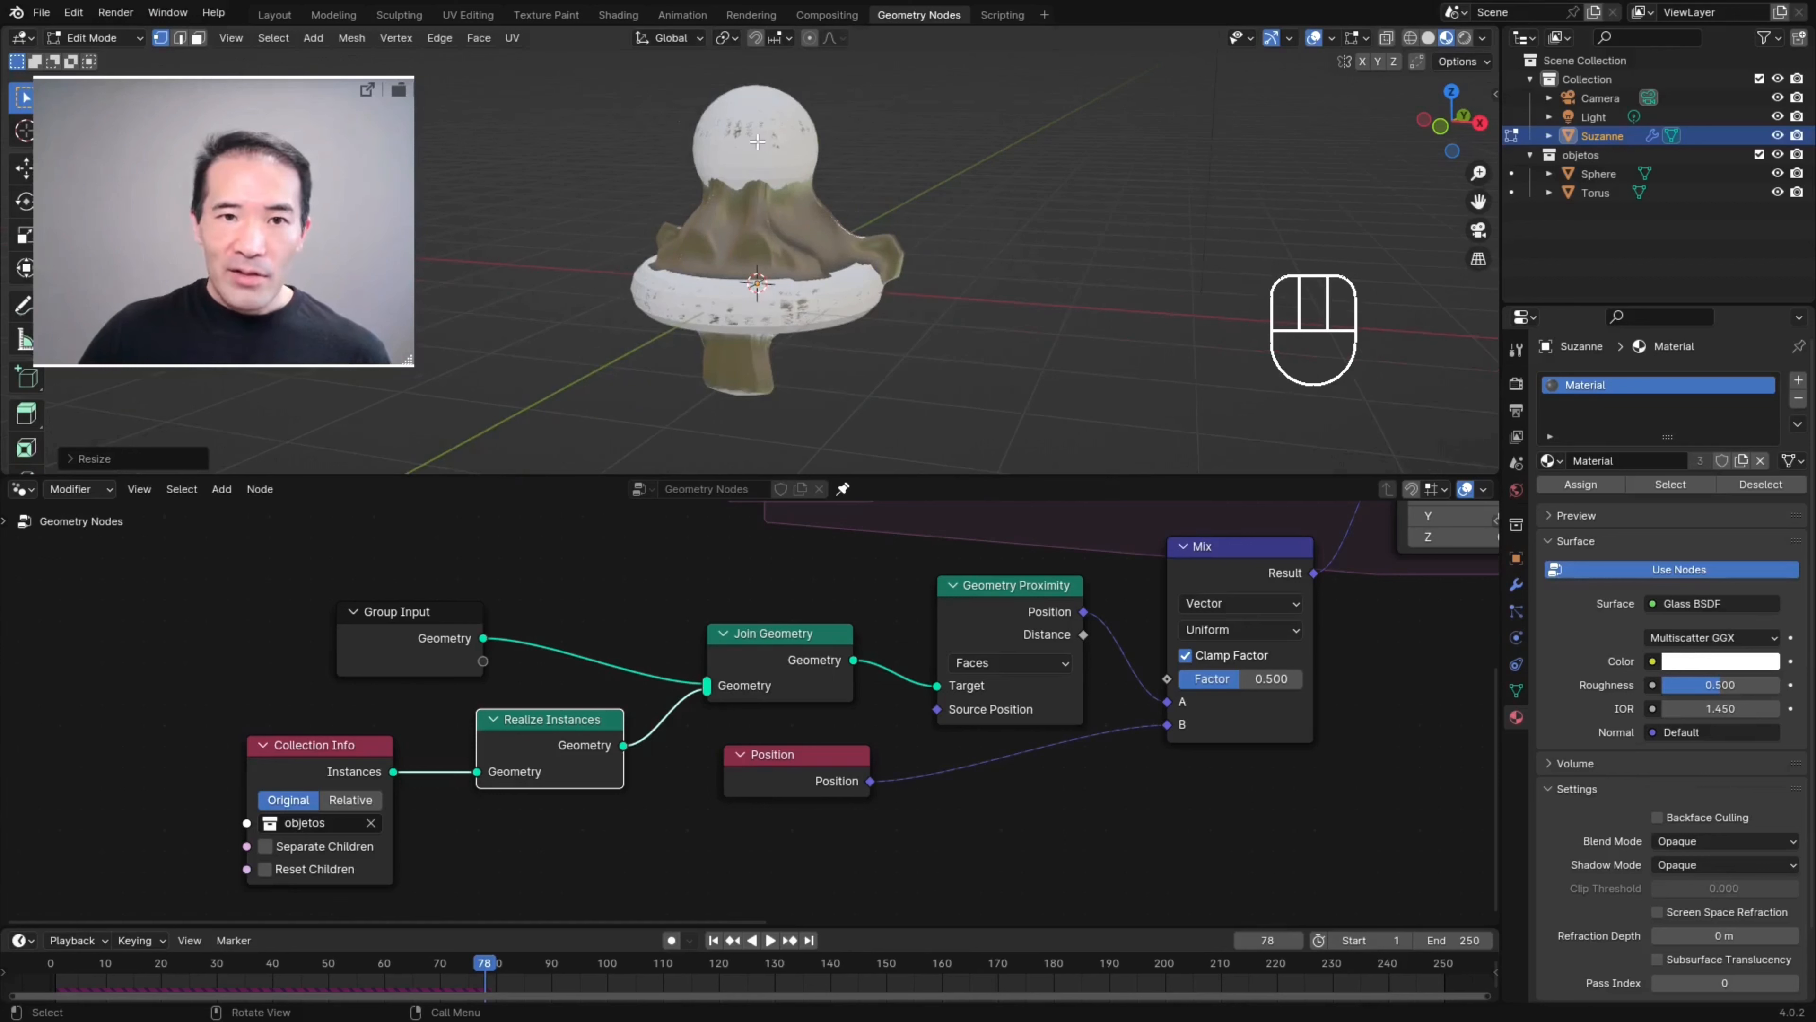
click(713, 939)
key(space)
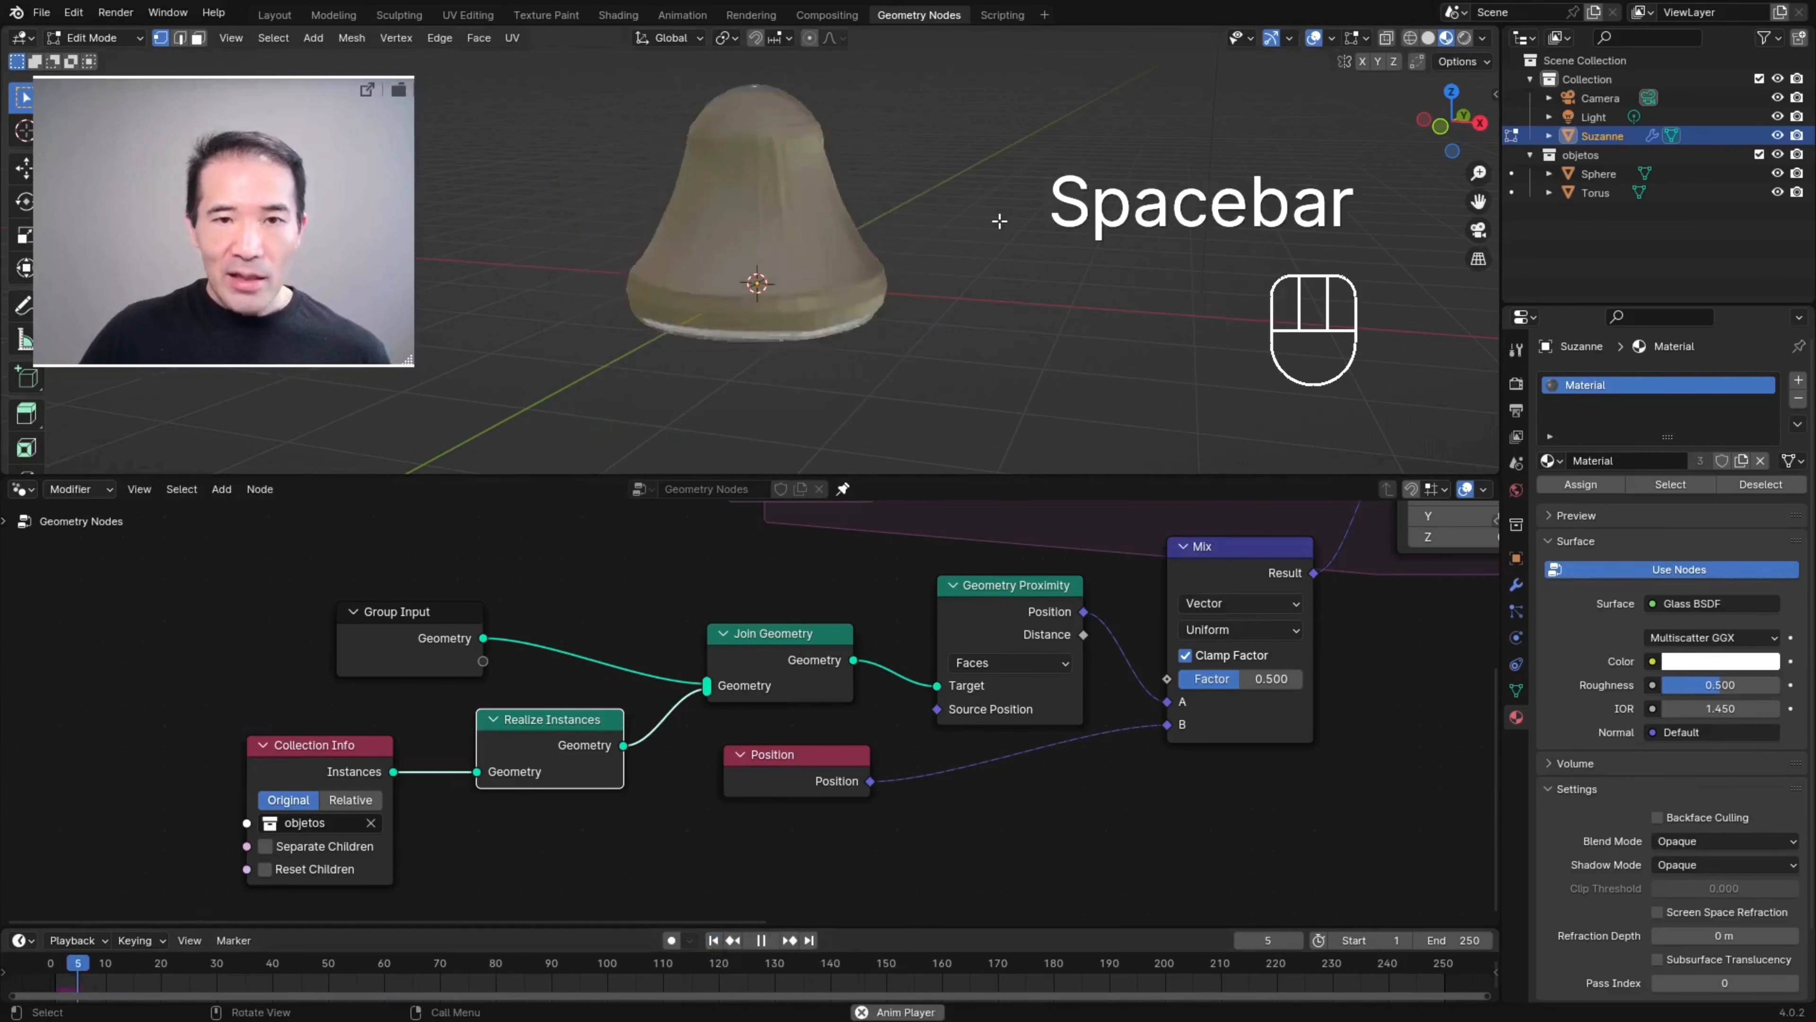
key(space)
- Examine from several angles how the mesh stretches between the sphere and the torus
scroll(823, 215, up, 3)
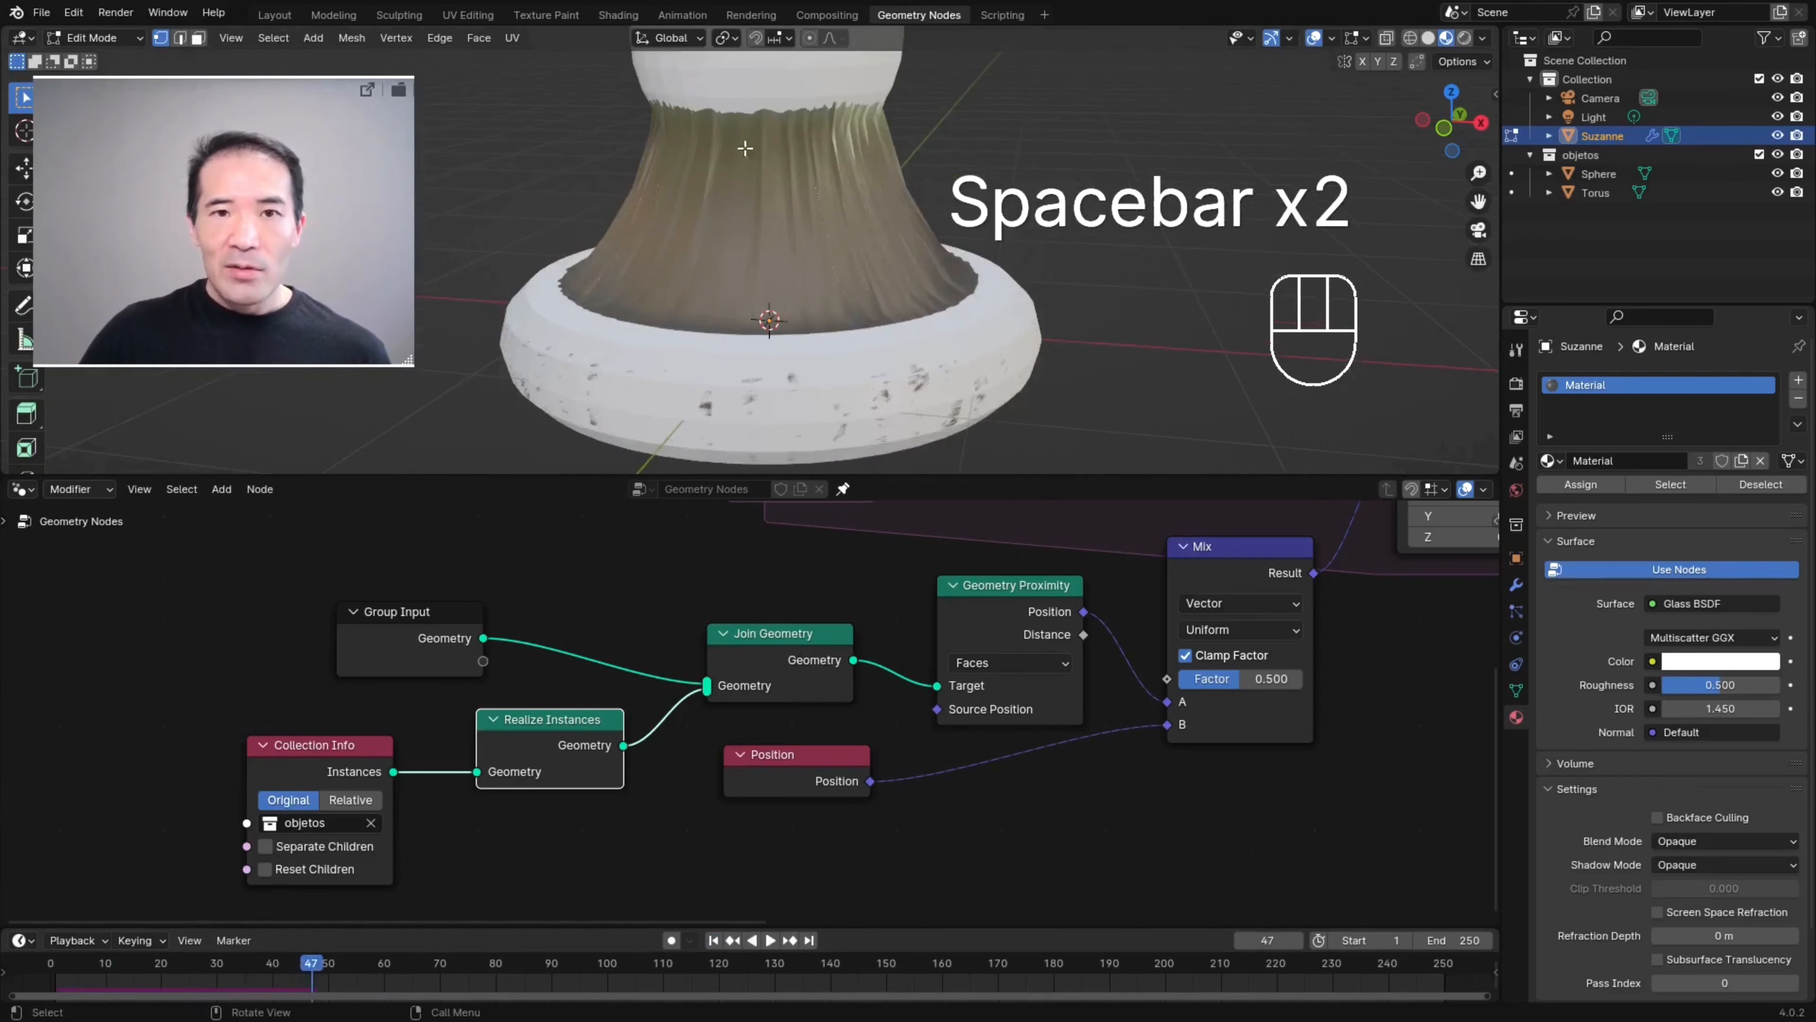
middle_drag(1137, 250, 967, 265)
scroll(1054, 284, down, 4)
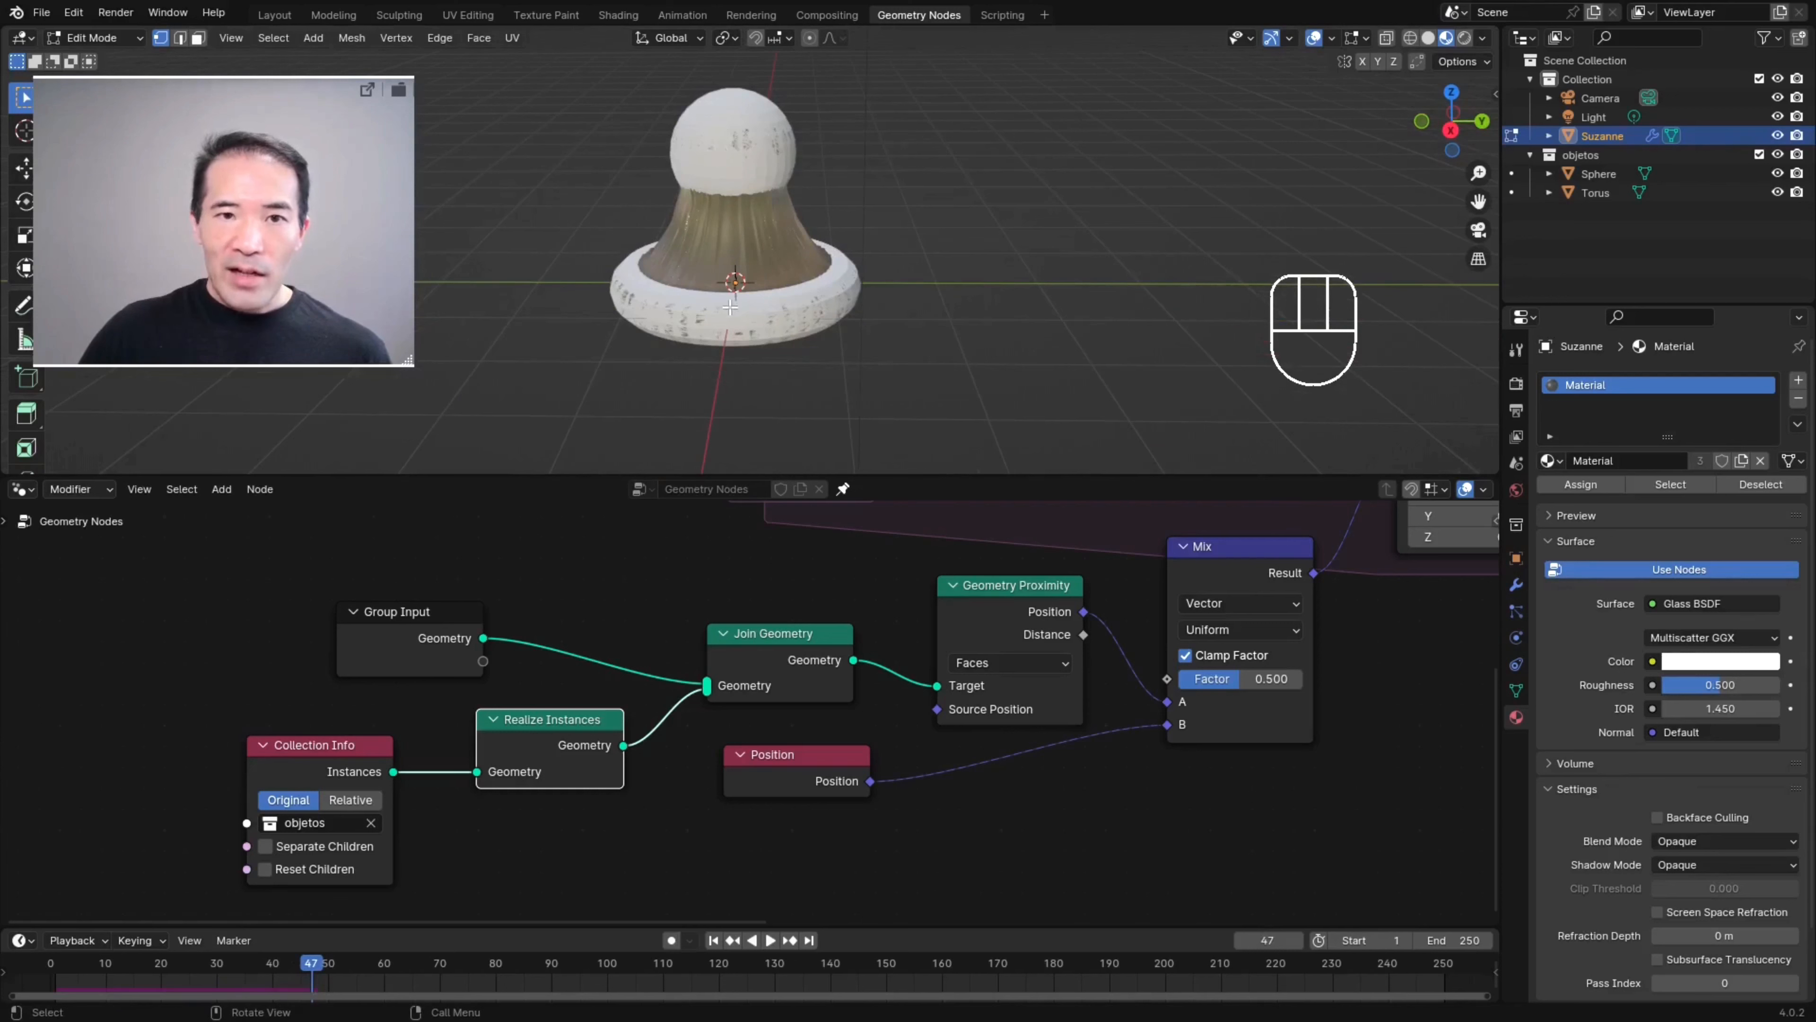
scroll(823, 229, up, 4)
scroll(782, 249, down, 4)
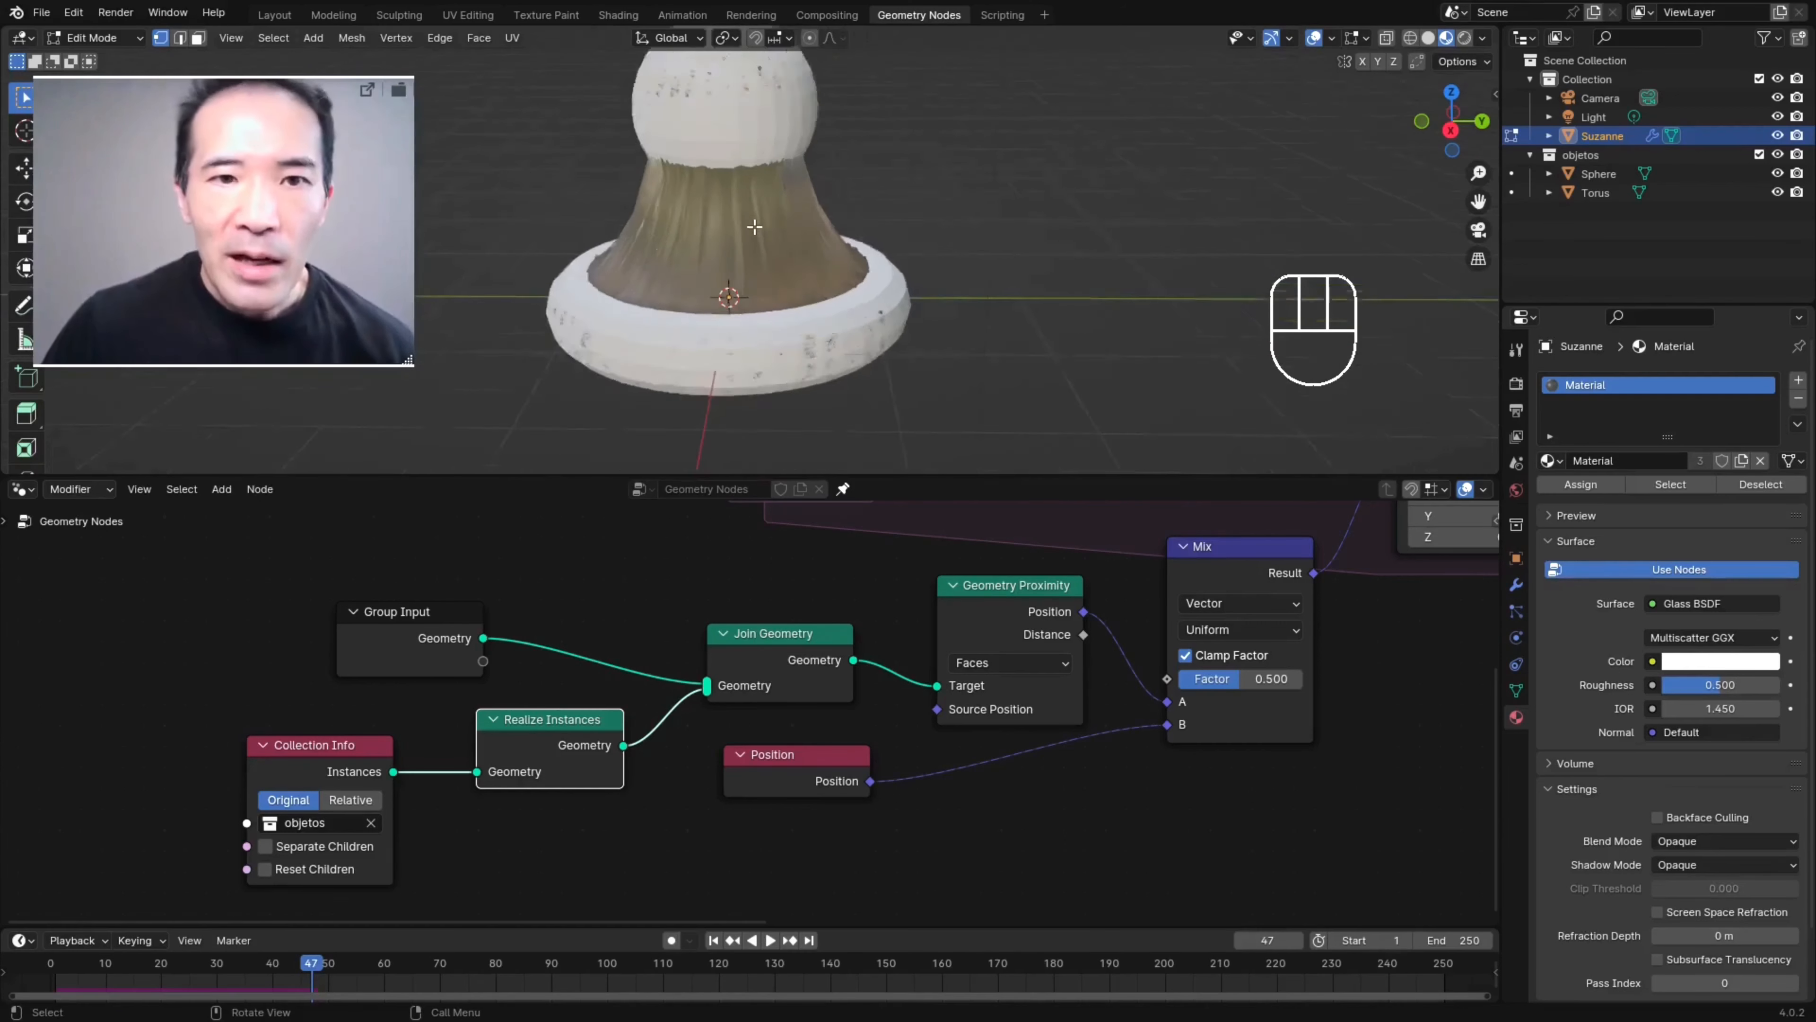
middle_drag(684, 249, 776, 127)
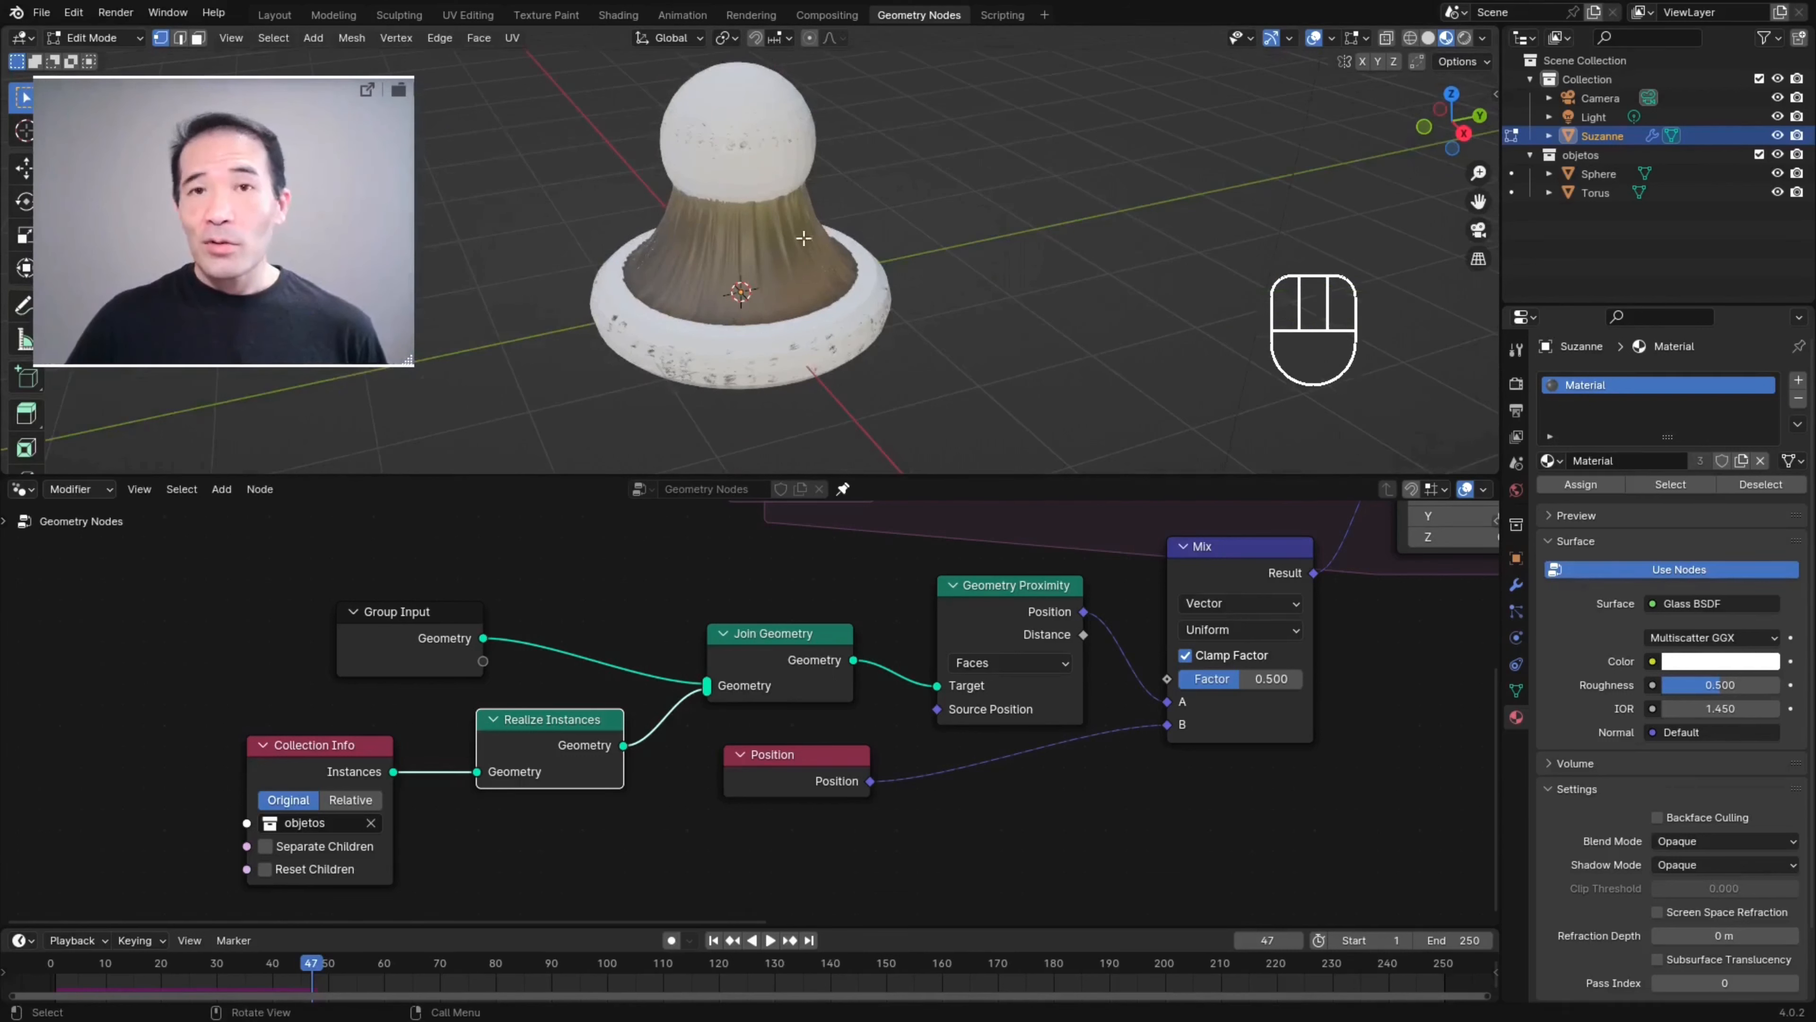
scroll(824, 122, up, 2)
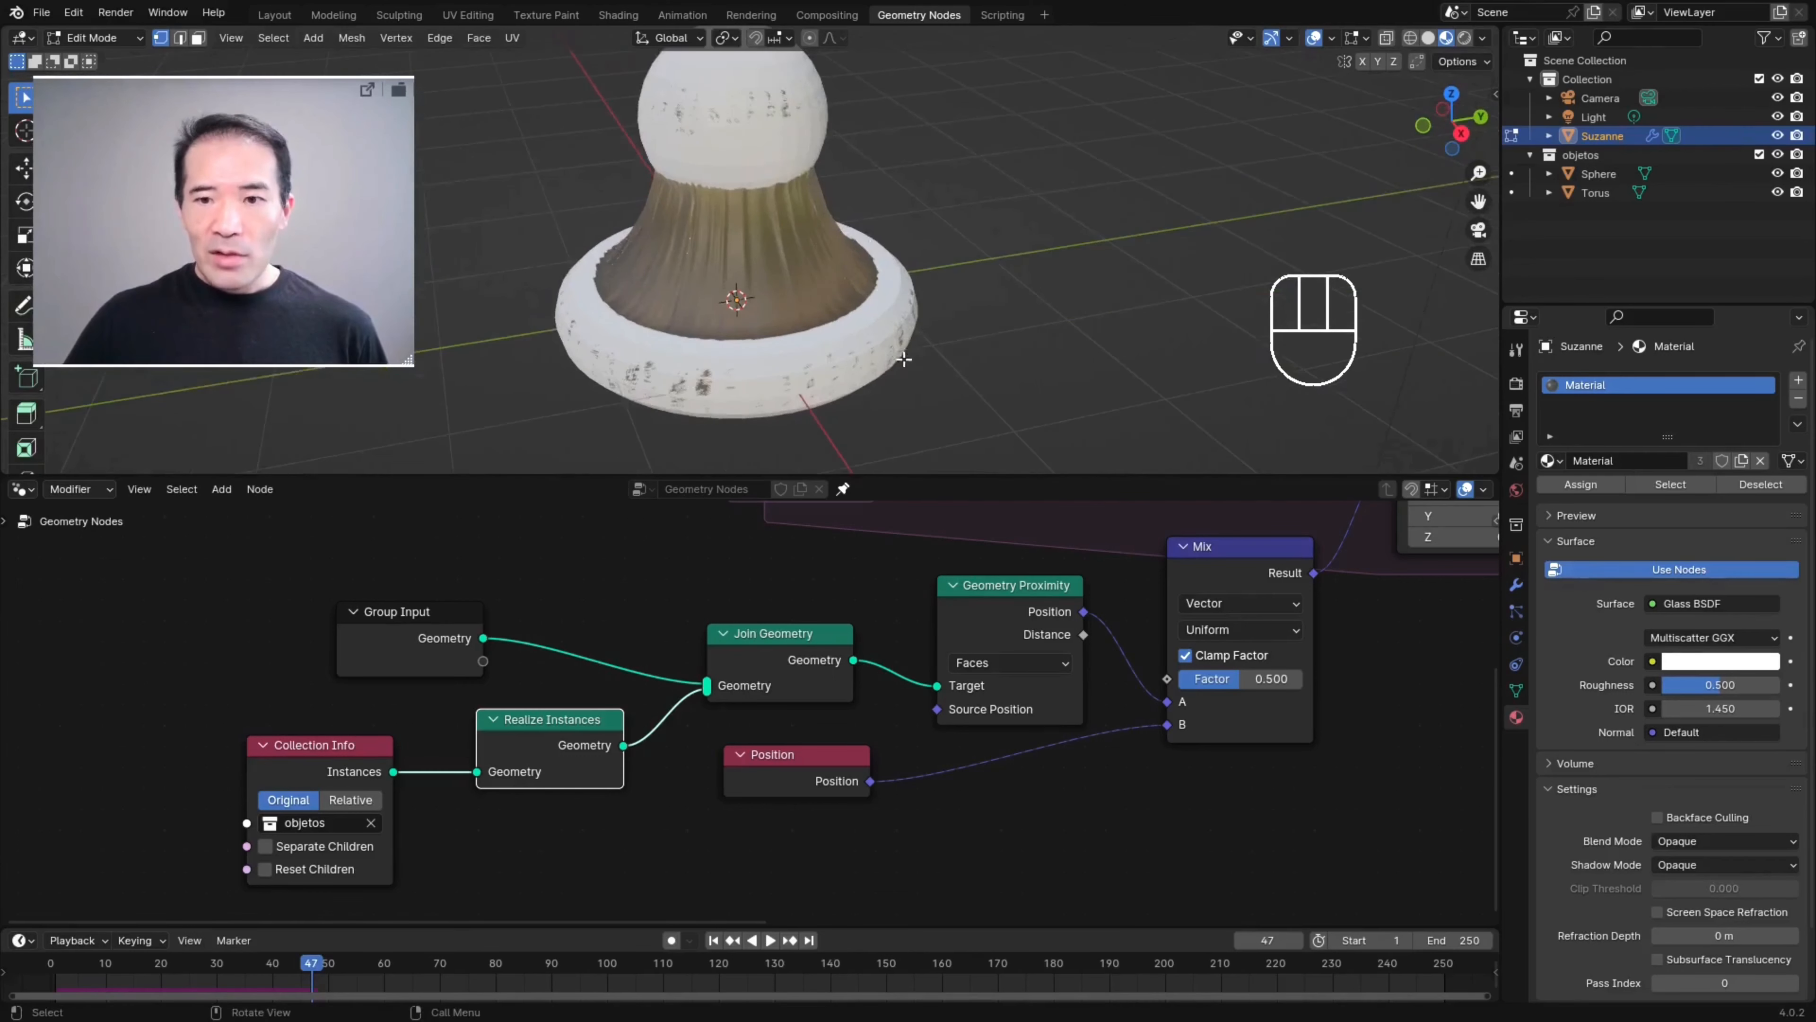
scroll(904, 360, down, 2)
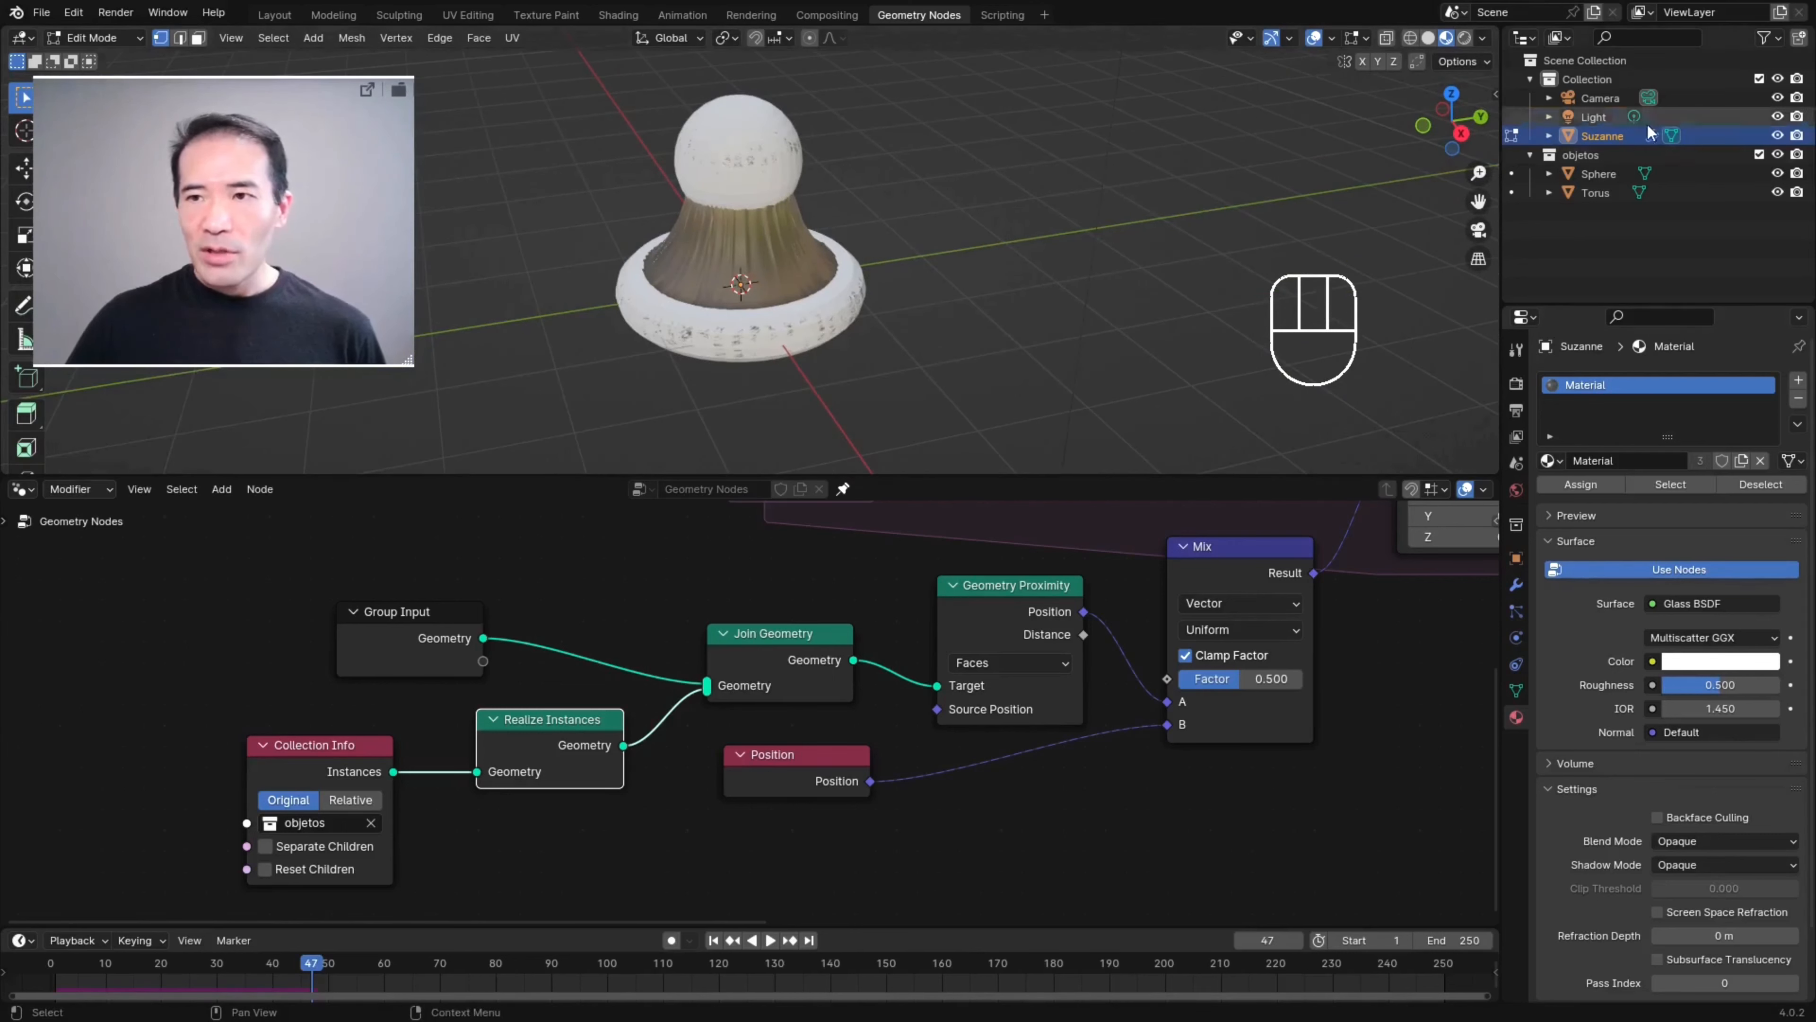
- Return to Object Mode and give the sphere a new material with a blue base color
click(1606, 174)
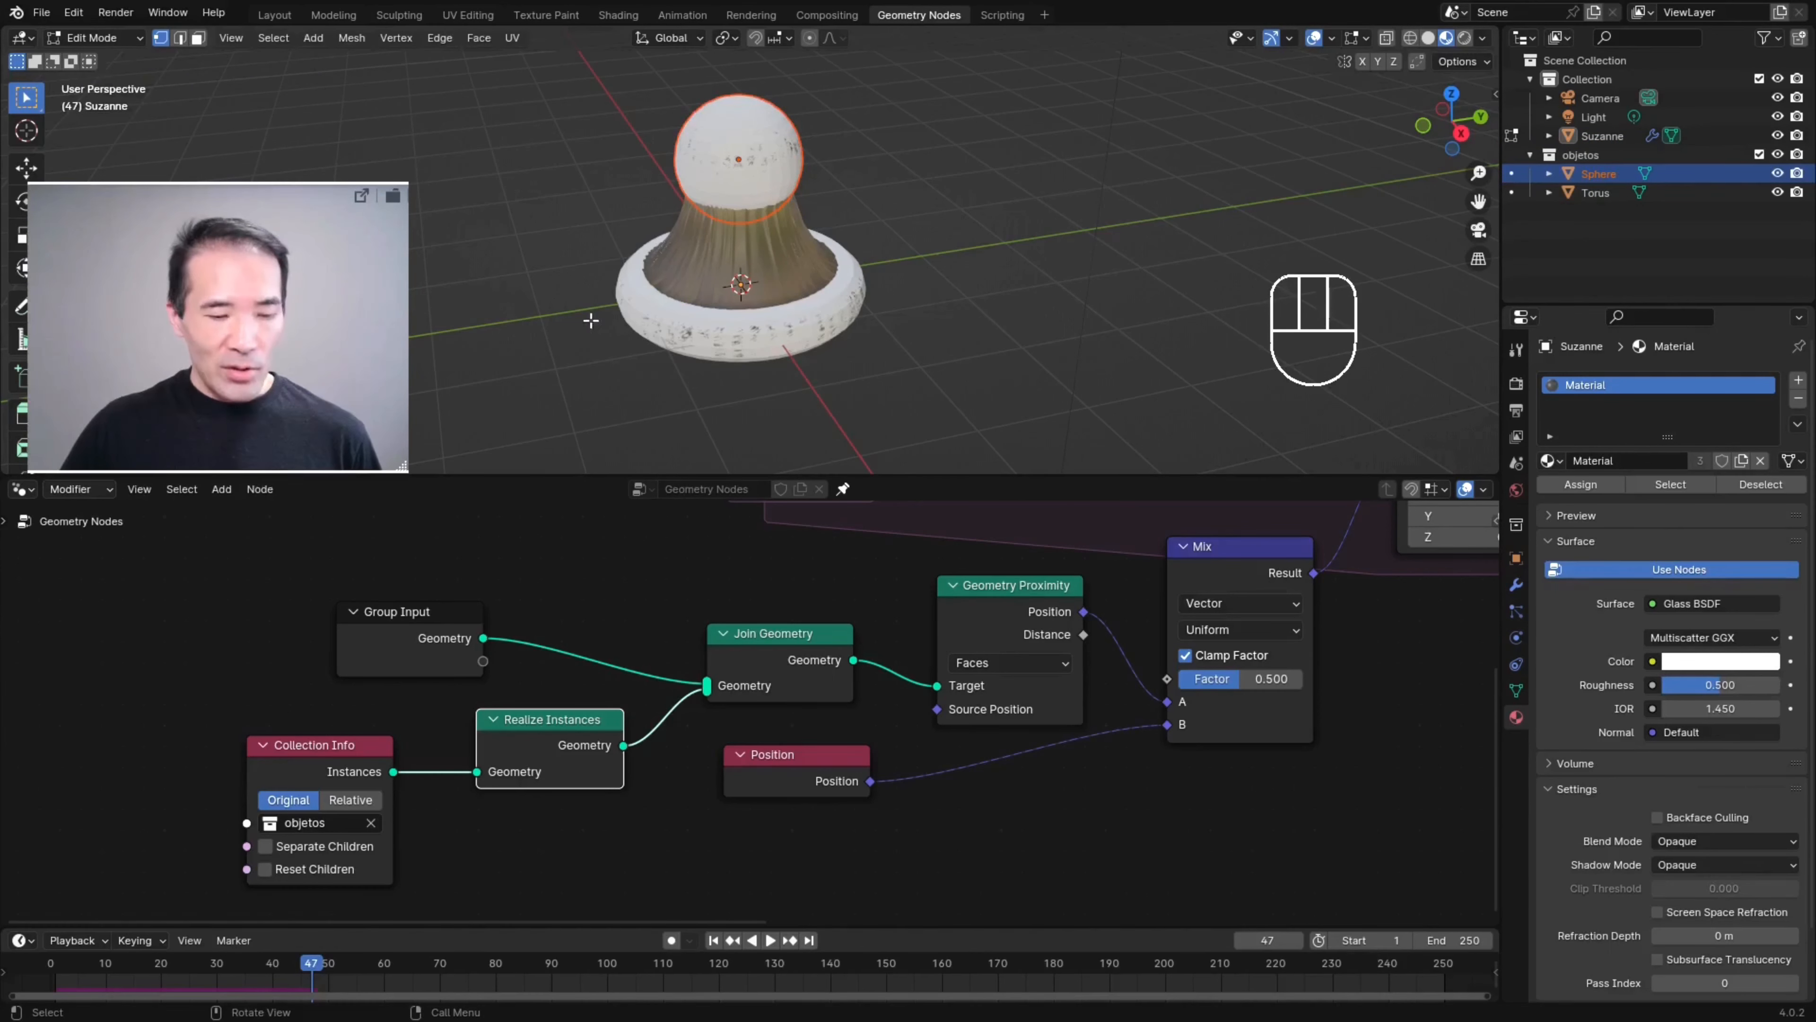
key(Tab)
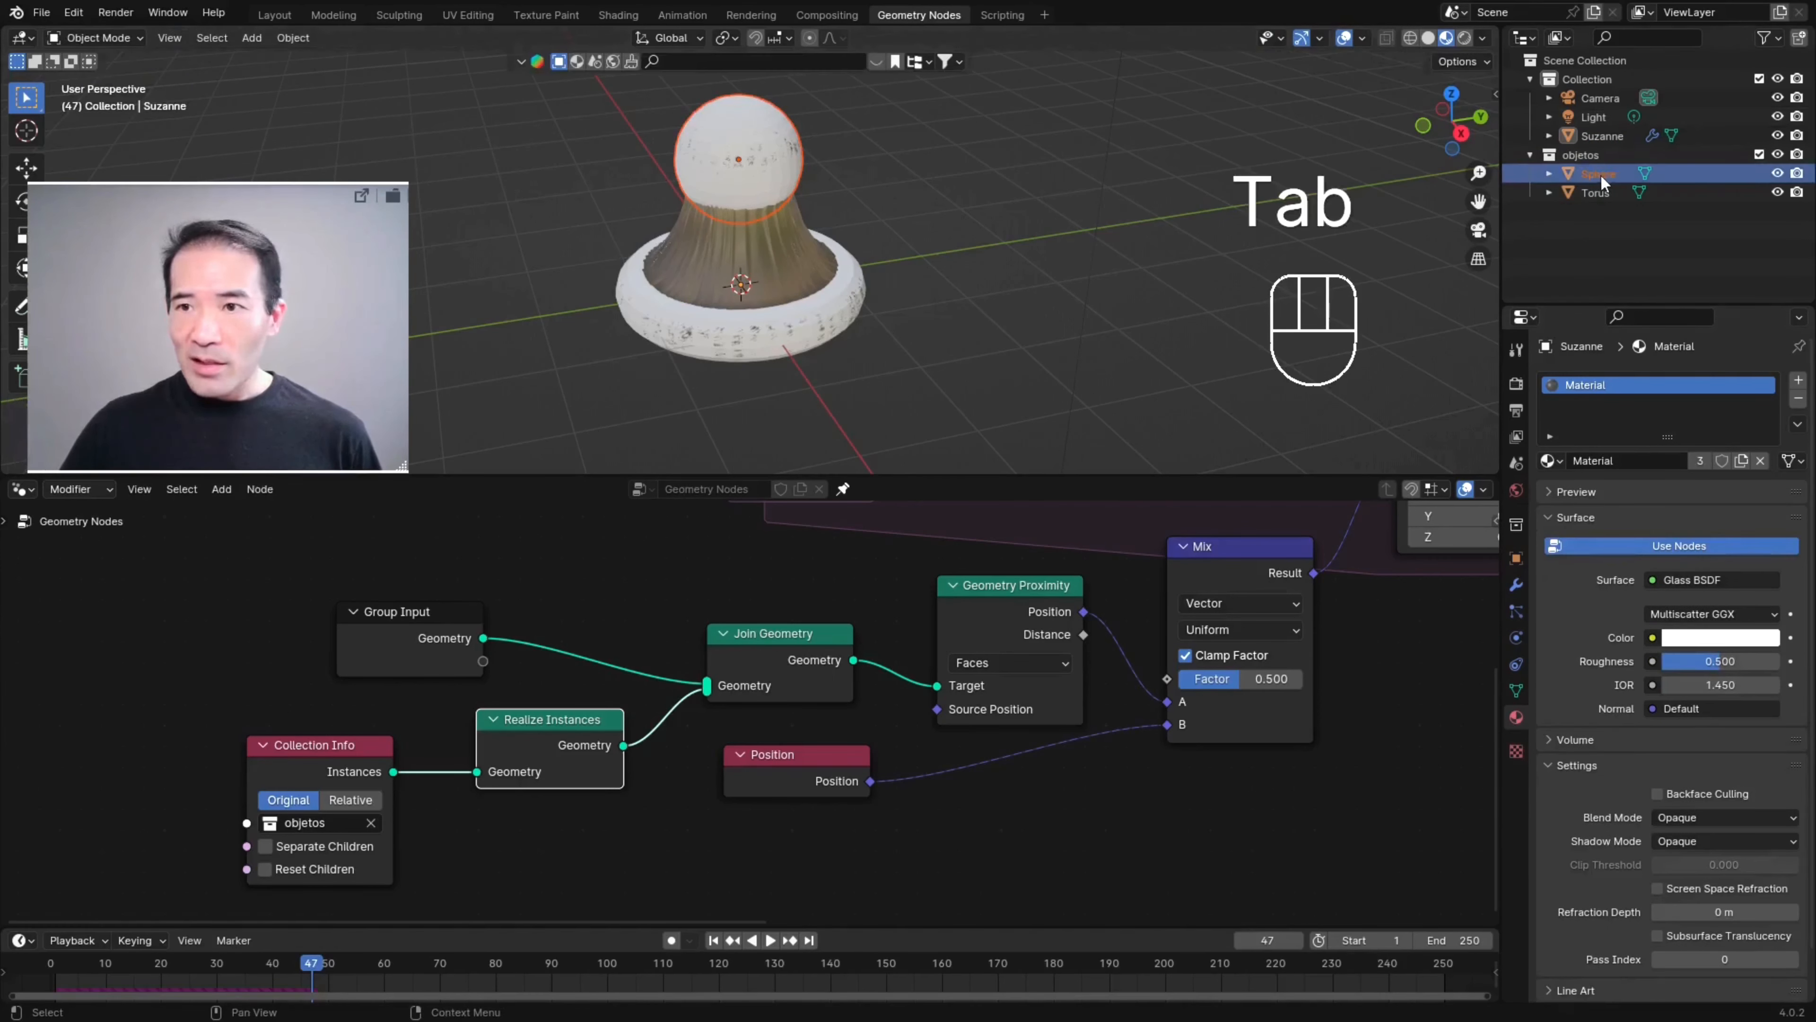
click(1537, 175)
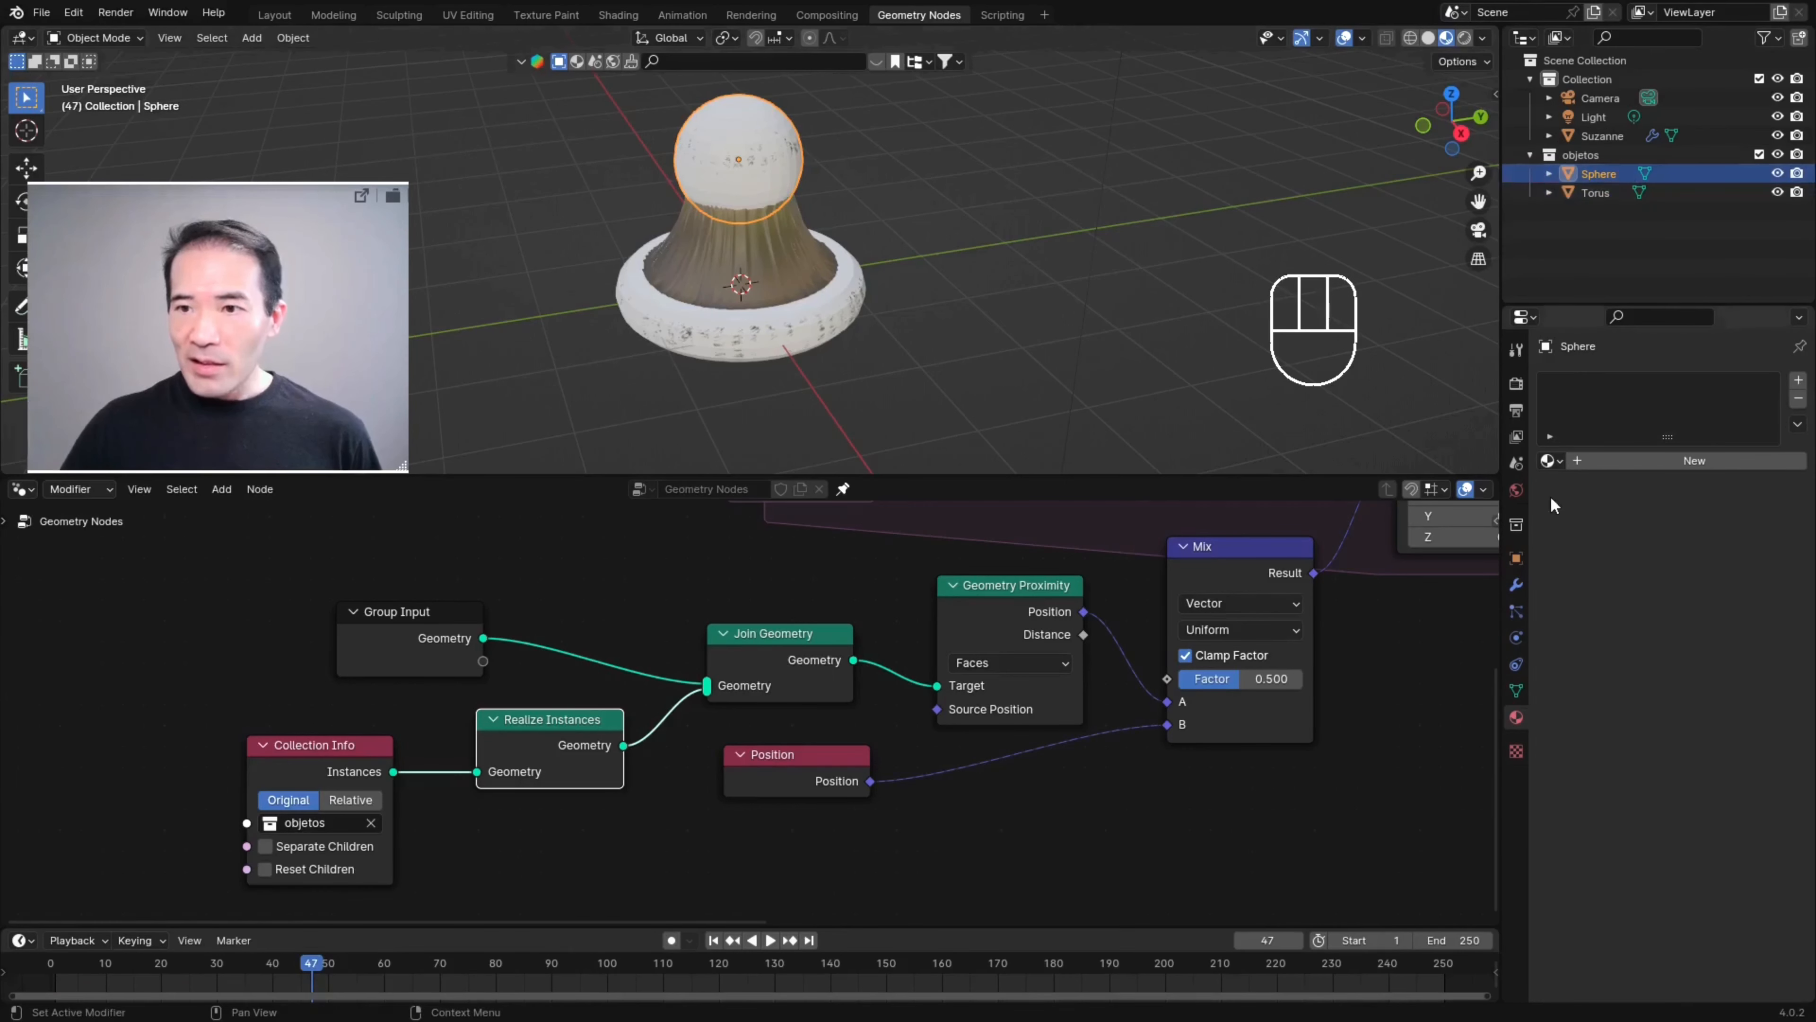
click(1678, 467)
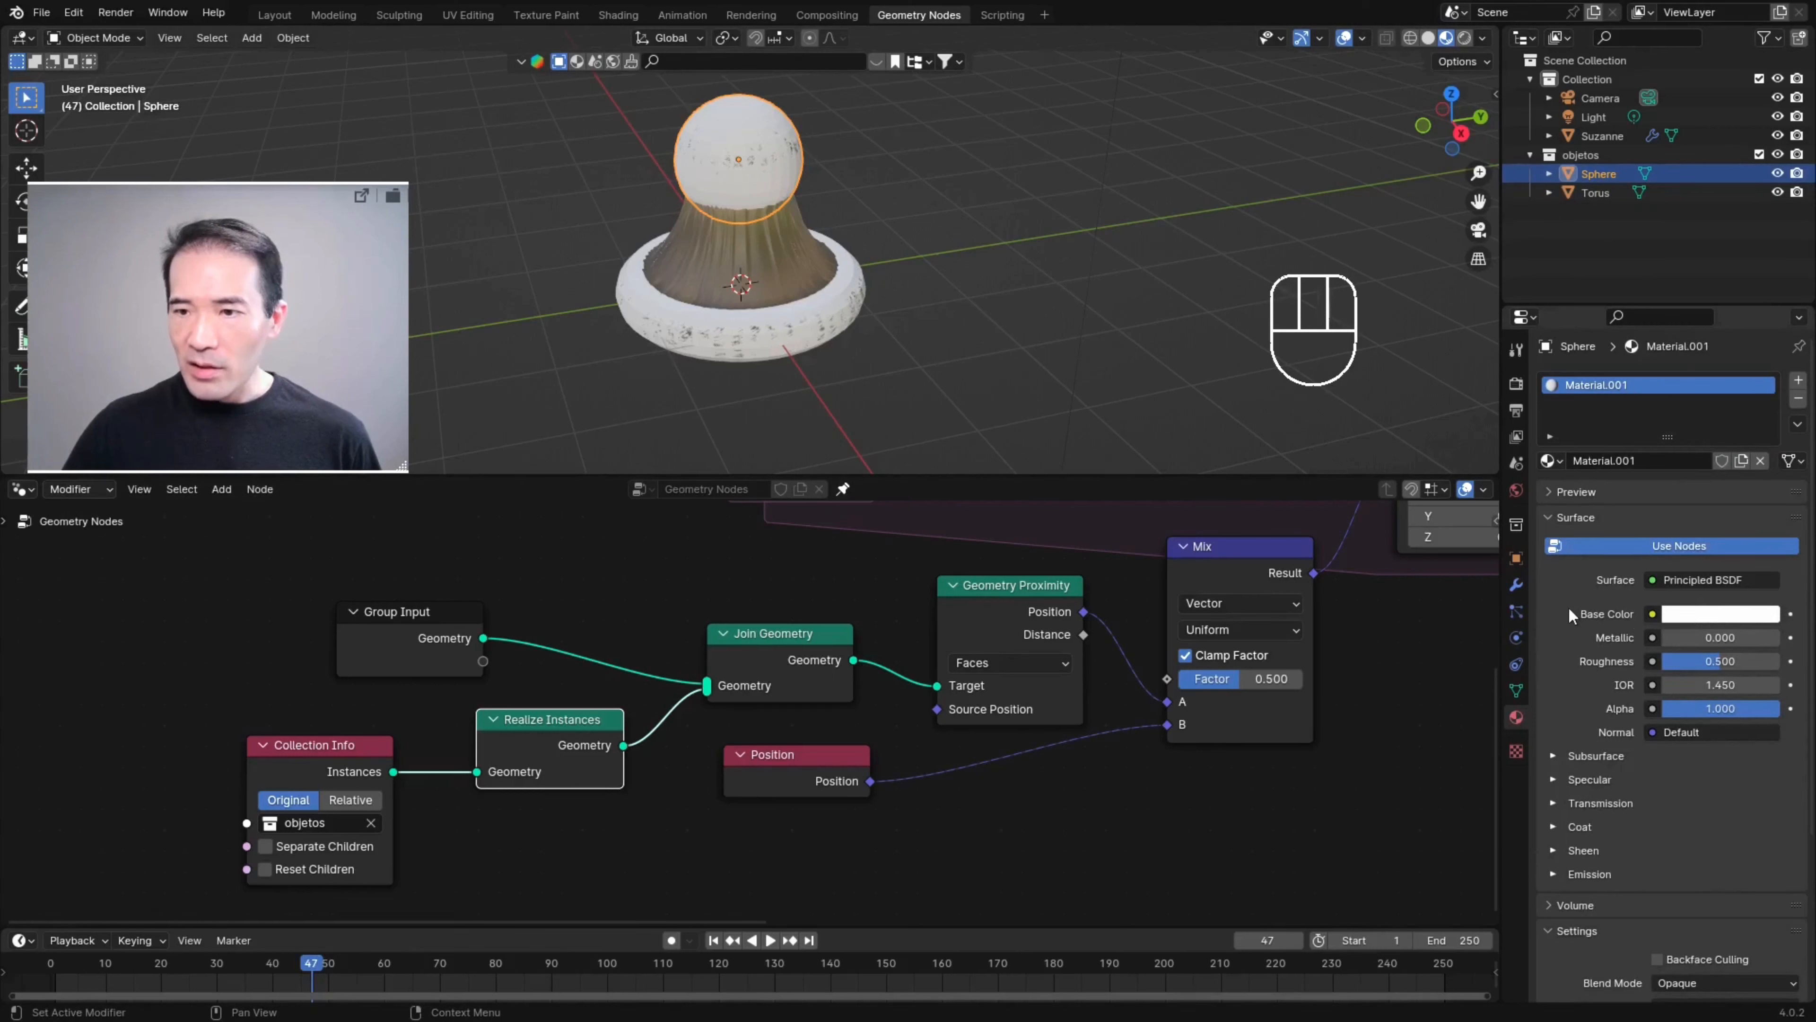
click(1733, 614)
click(1736, 354)
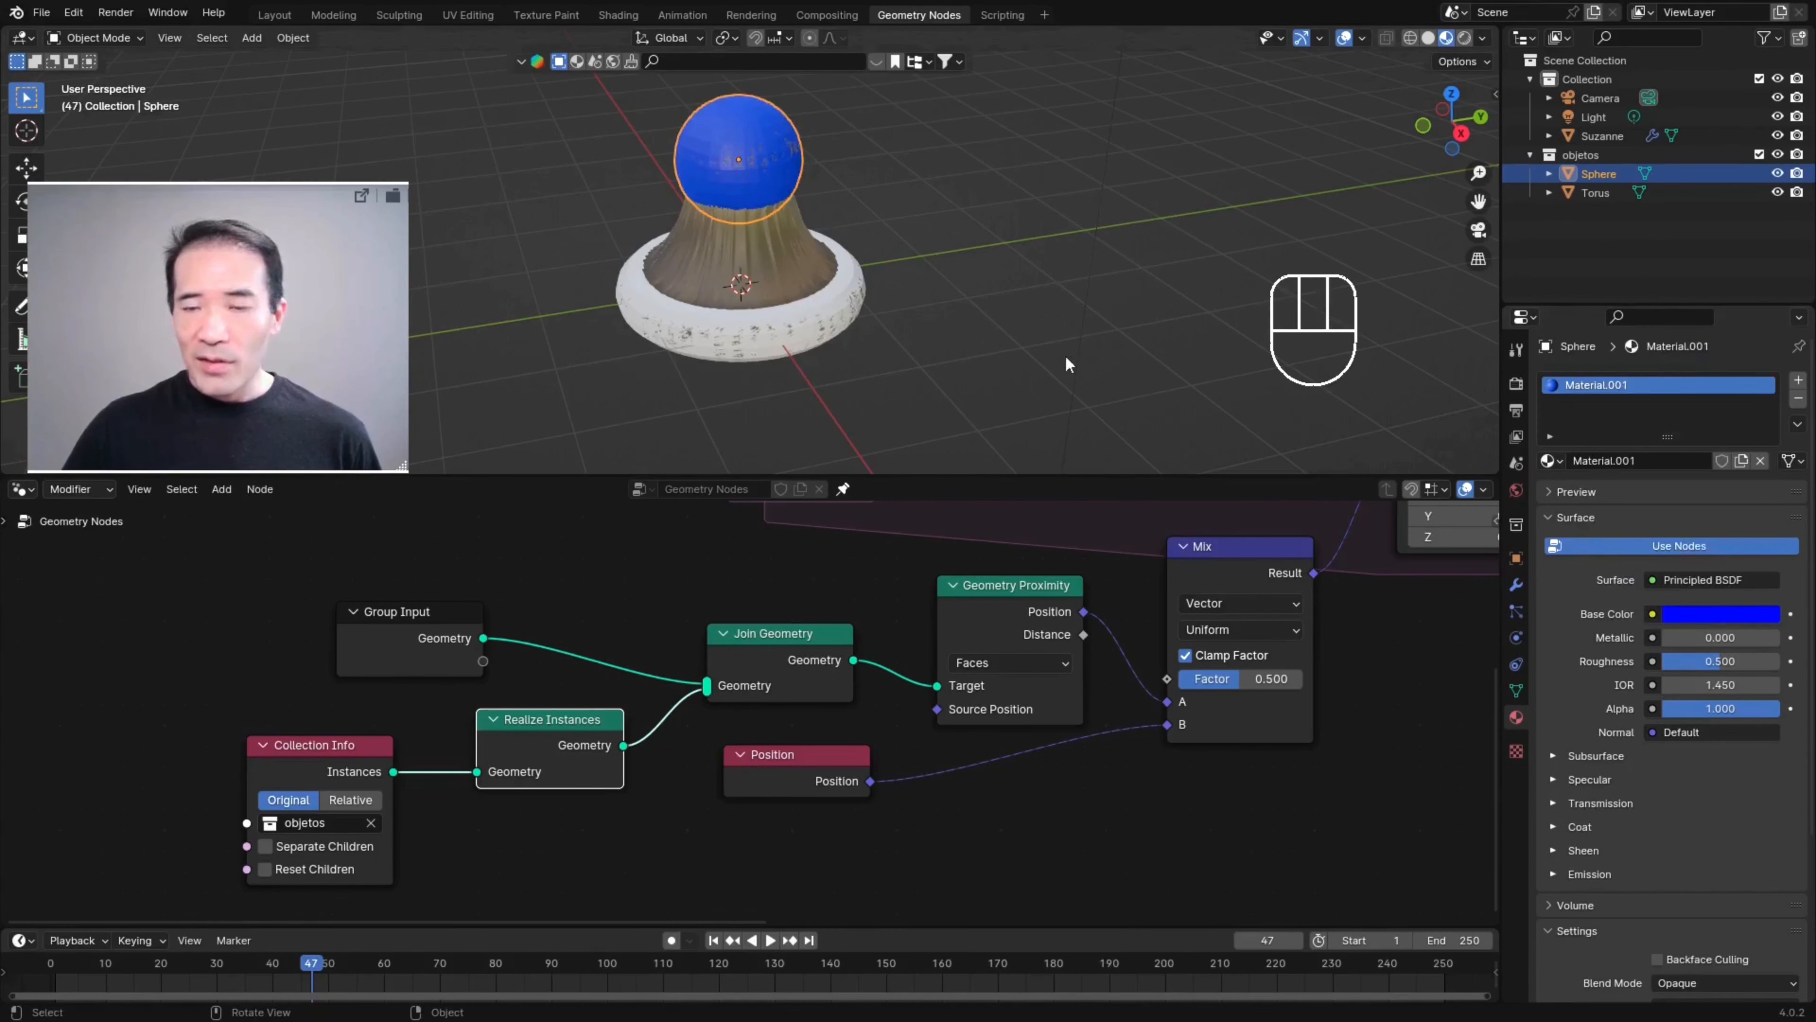
- Give the torus a new material with a red base color
click(1598, 193)
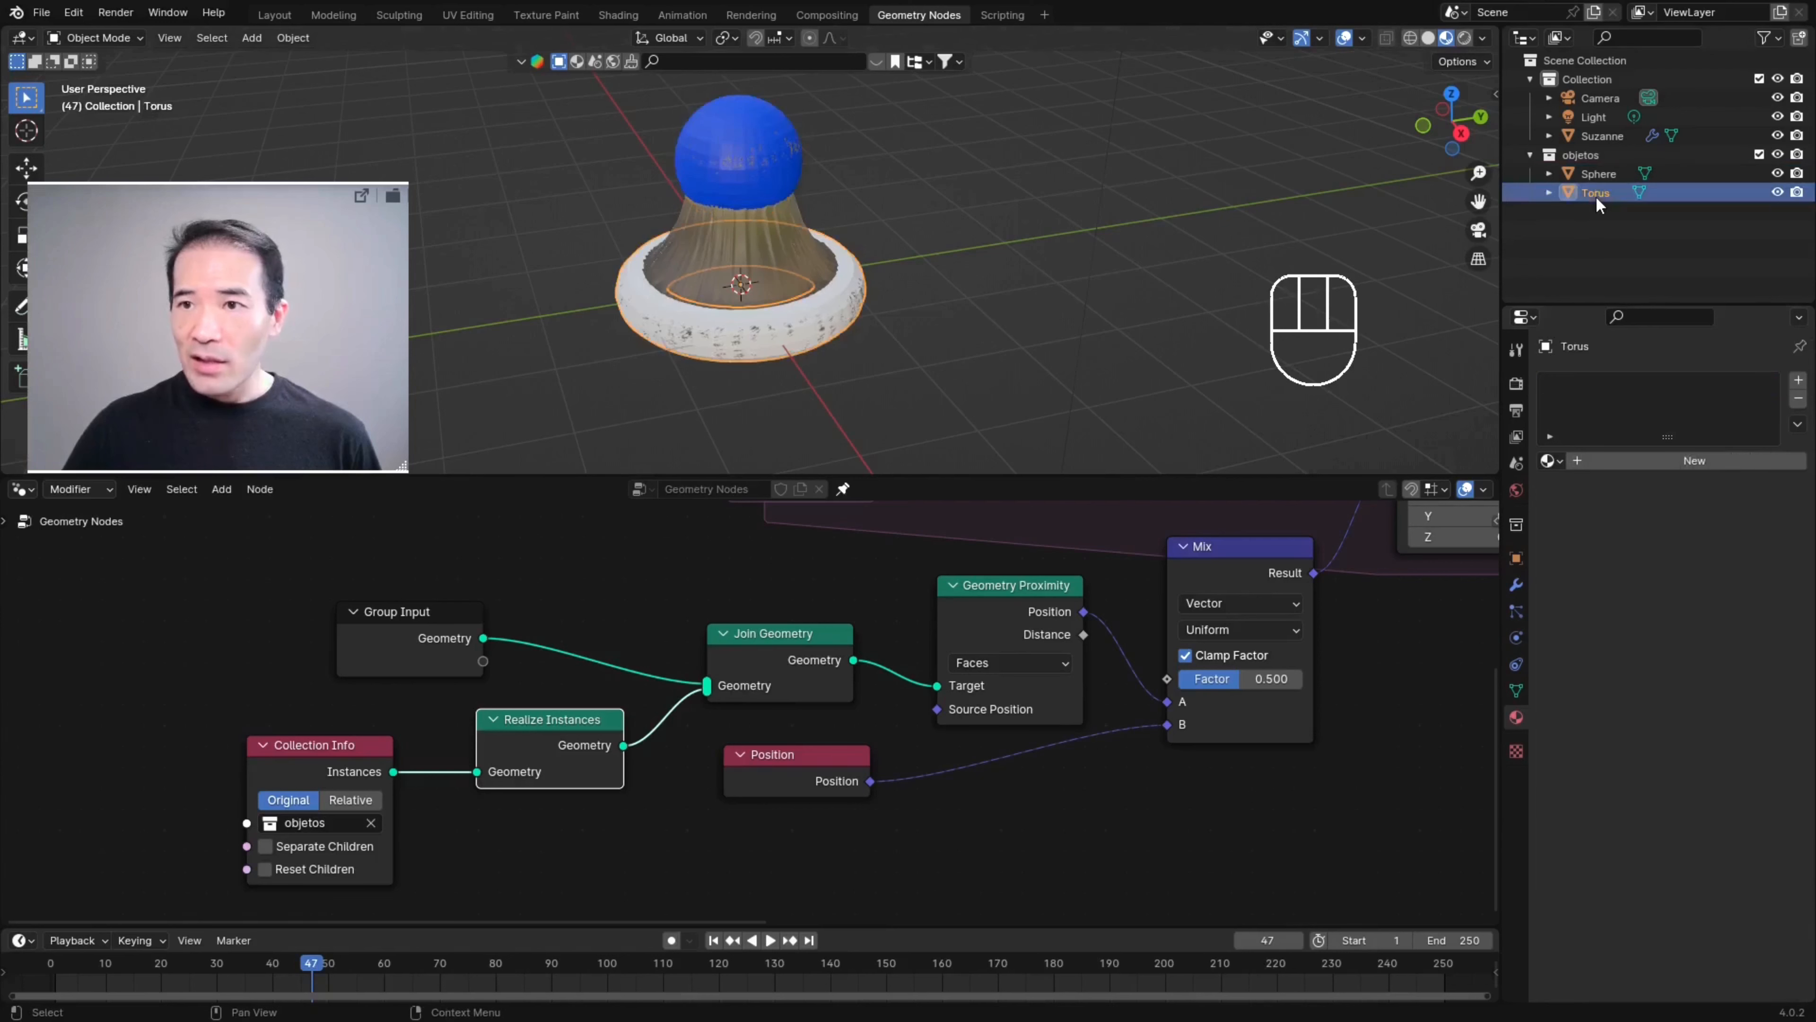
click(1696, 462)
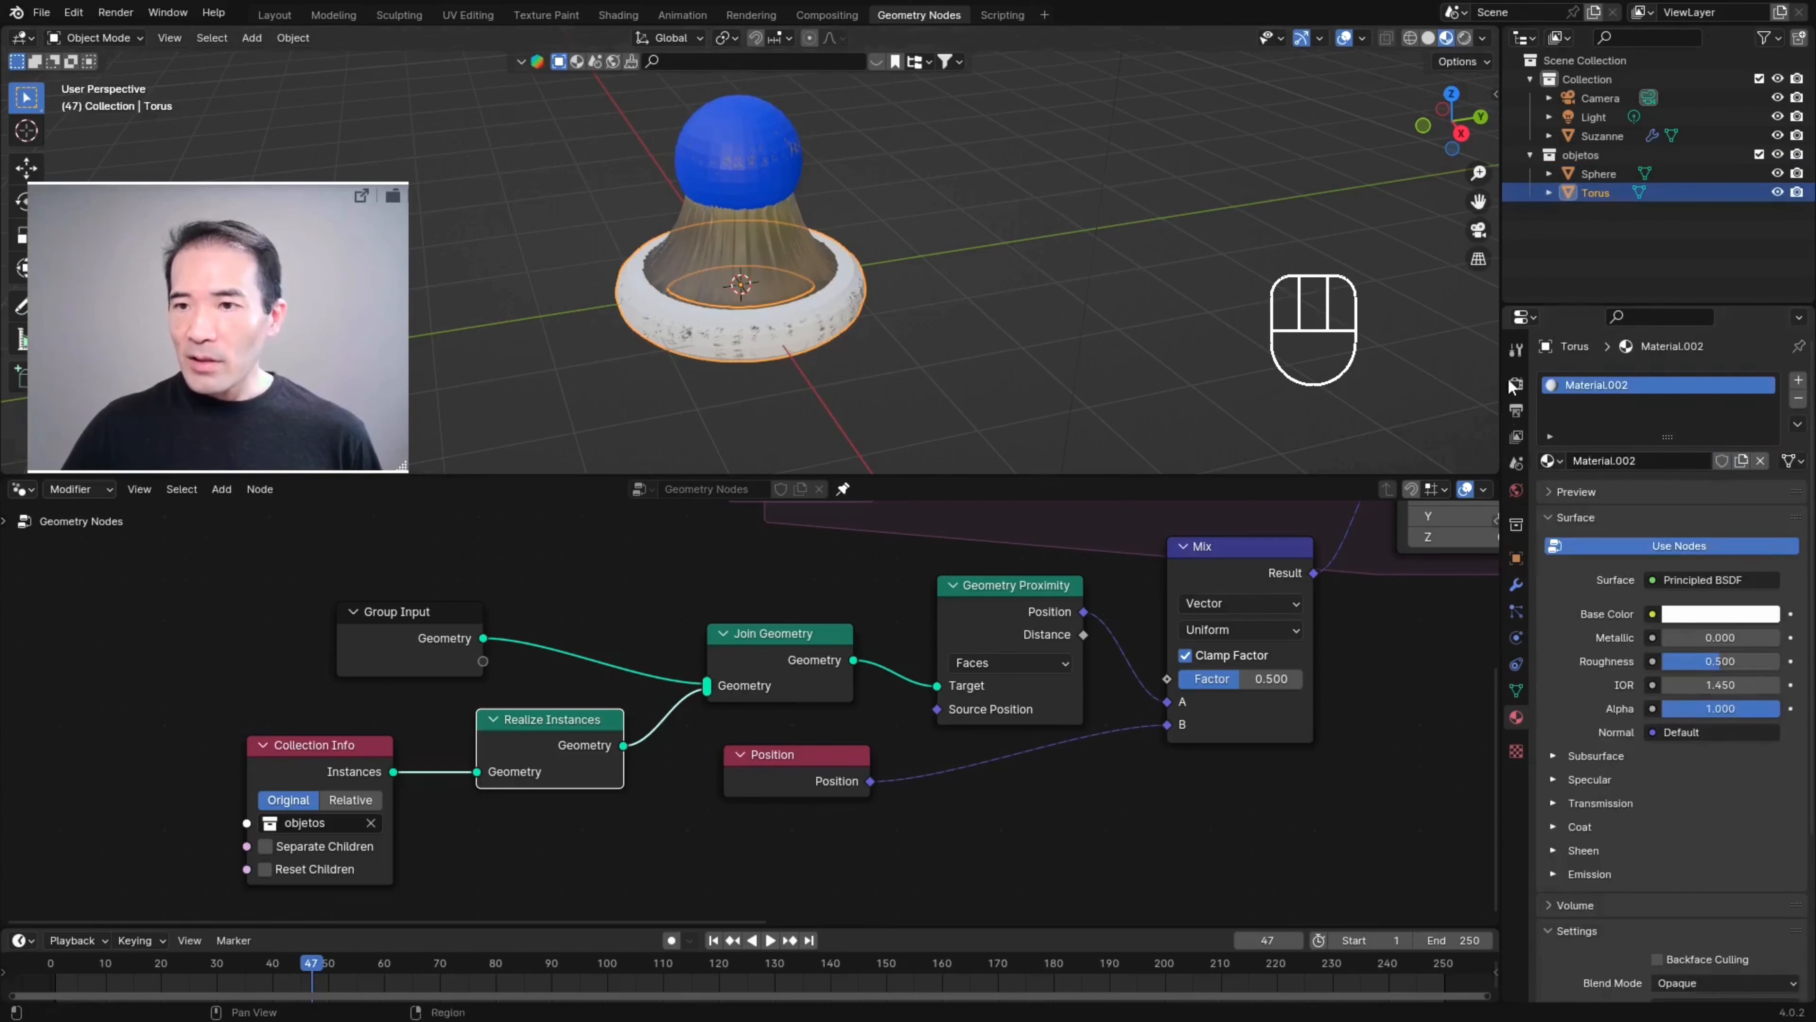
click(1724, 616)
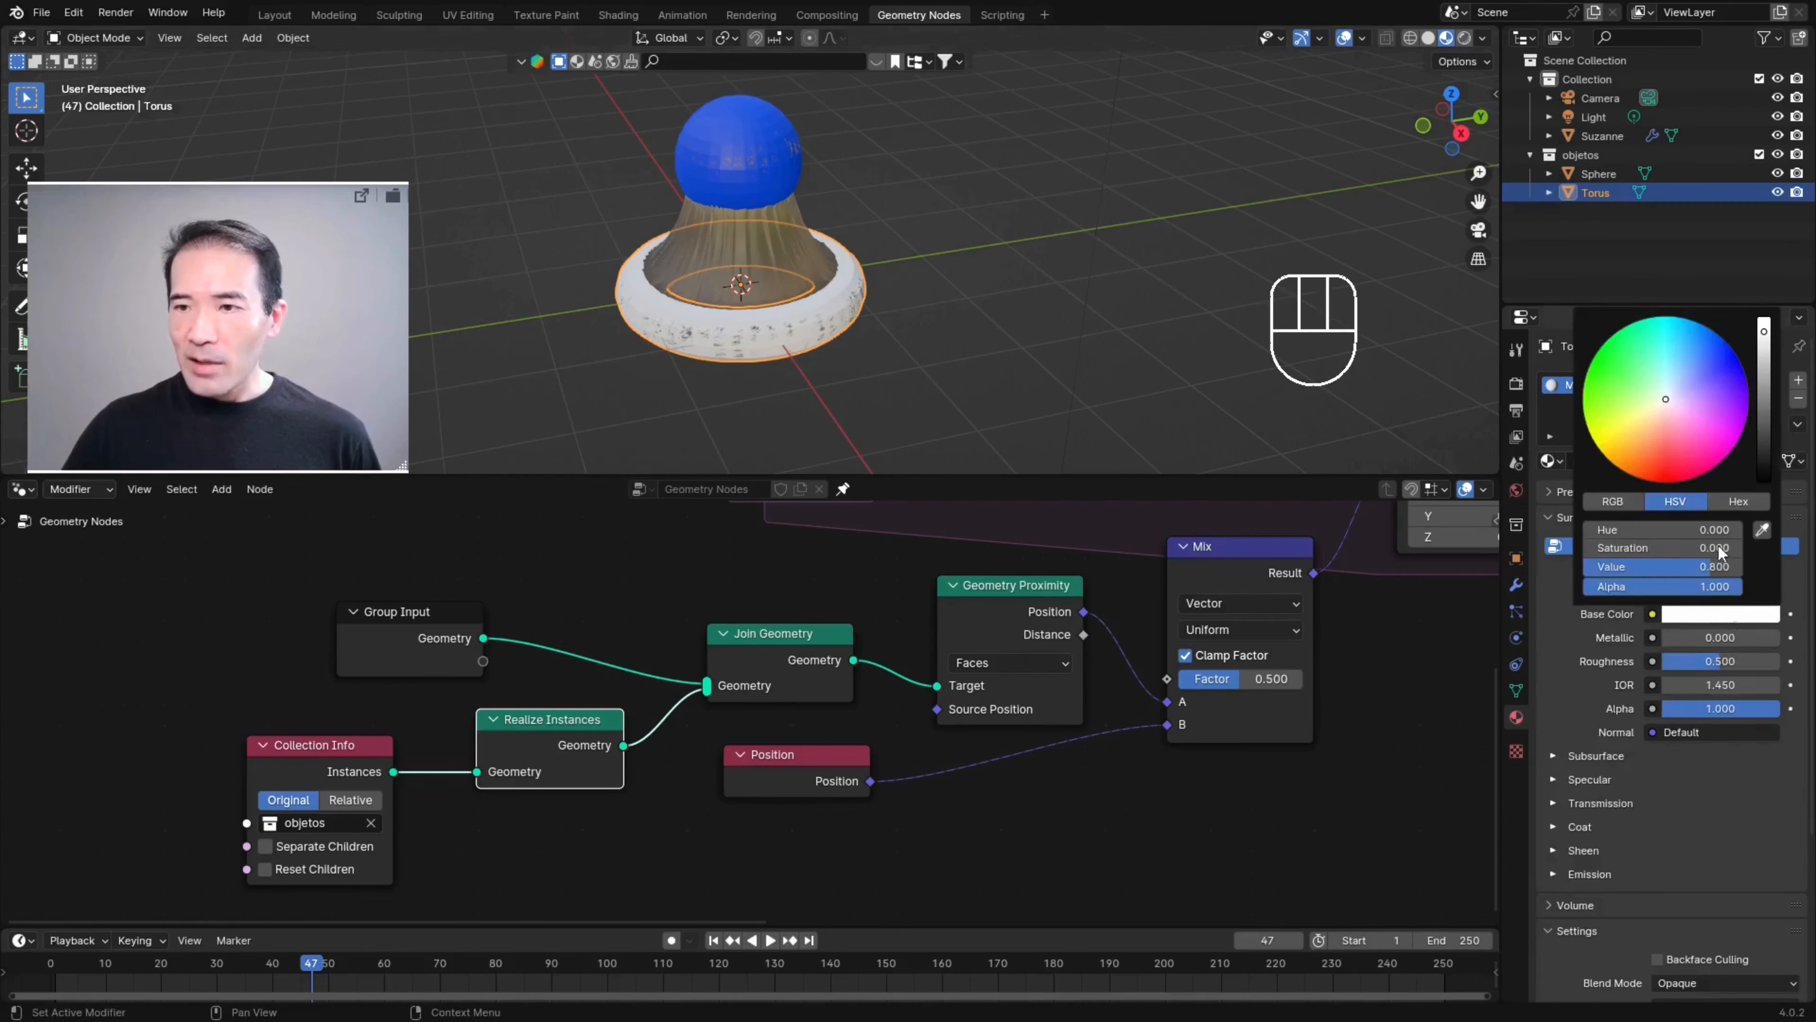
click(1680, 474)
drag(1679, 474, 1666, 482)
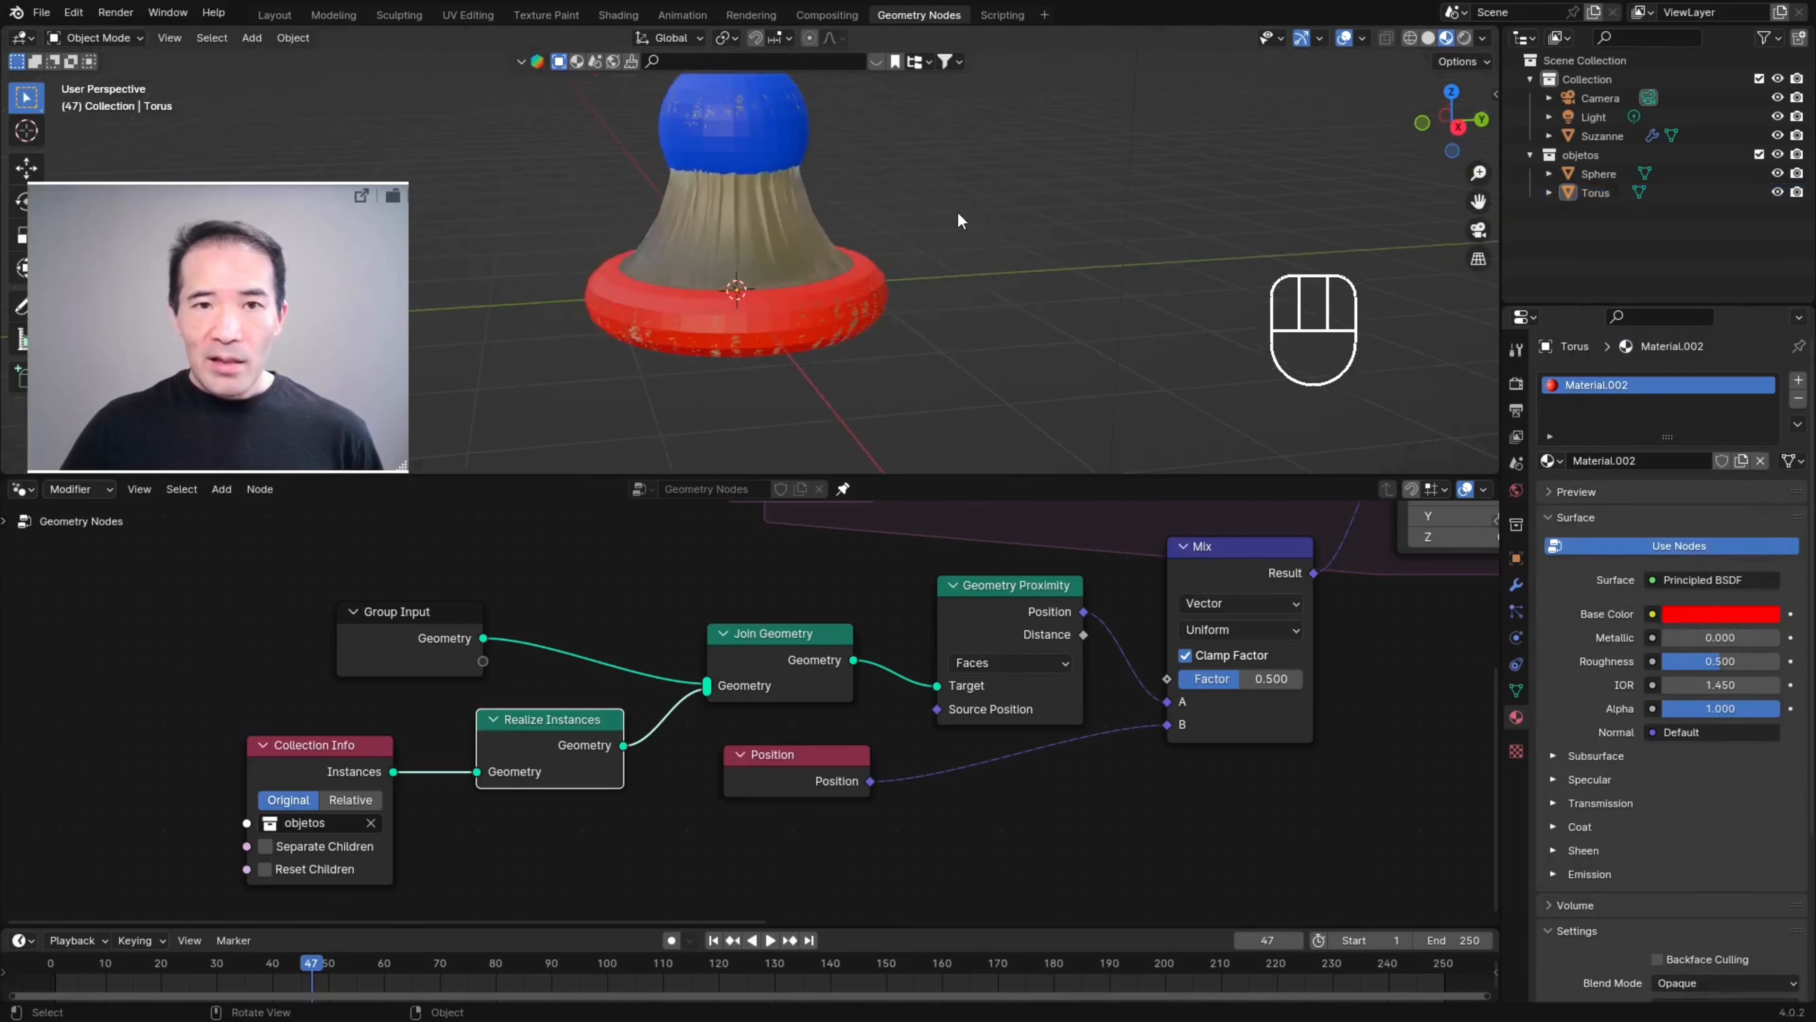
- Examine from several angles how the translucent mesh covers the blue sphere and the red torus
scroll(959, 220, down, 3)
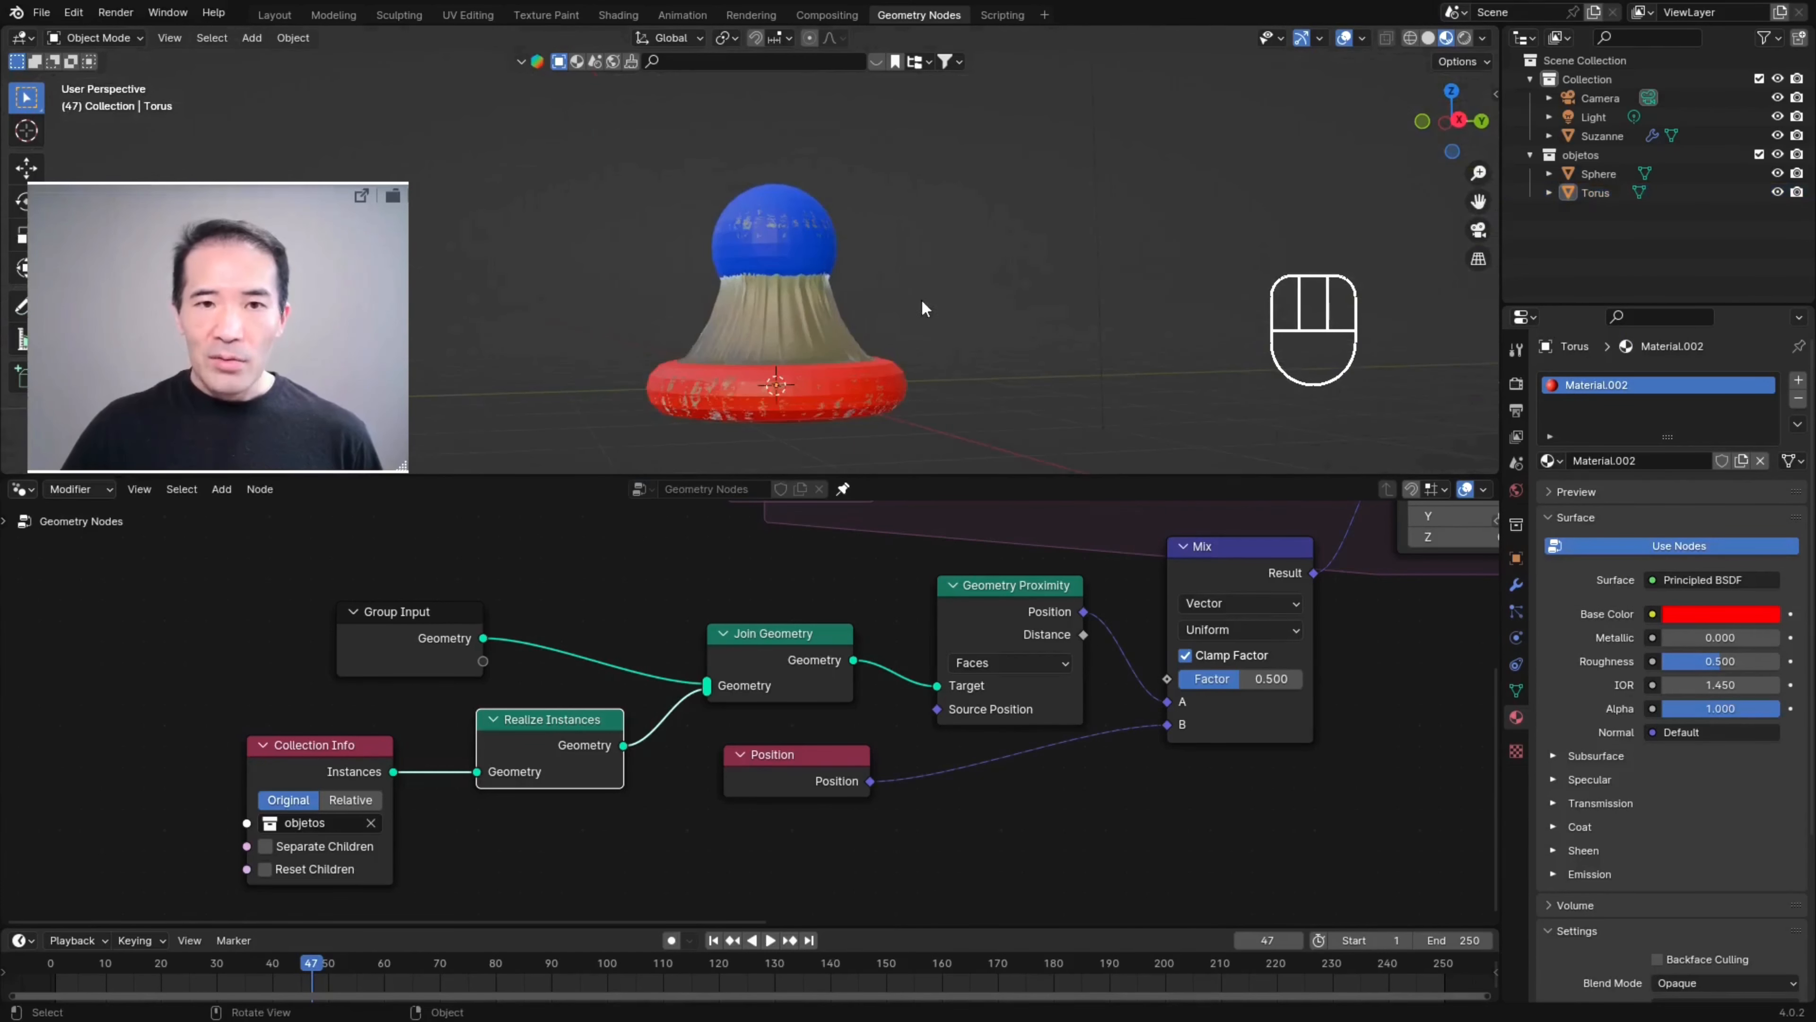
middle_drag(922, 302, 788, 263)
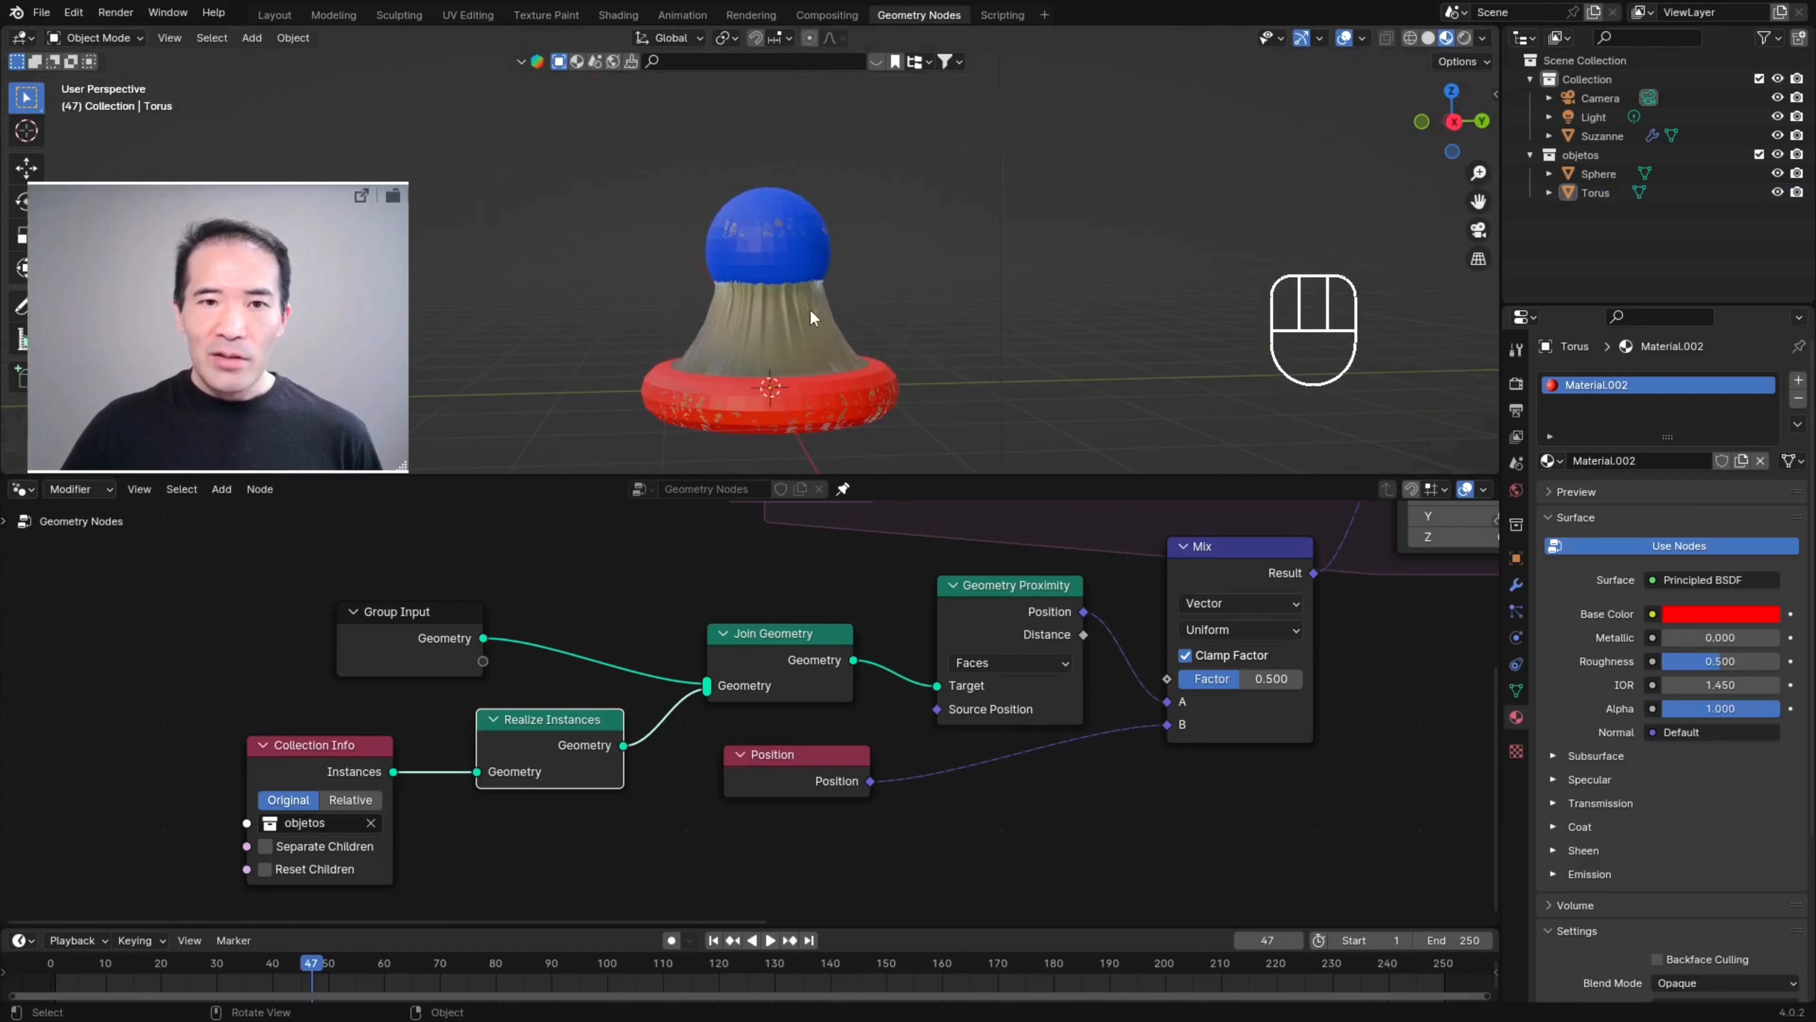
click(785, 328)
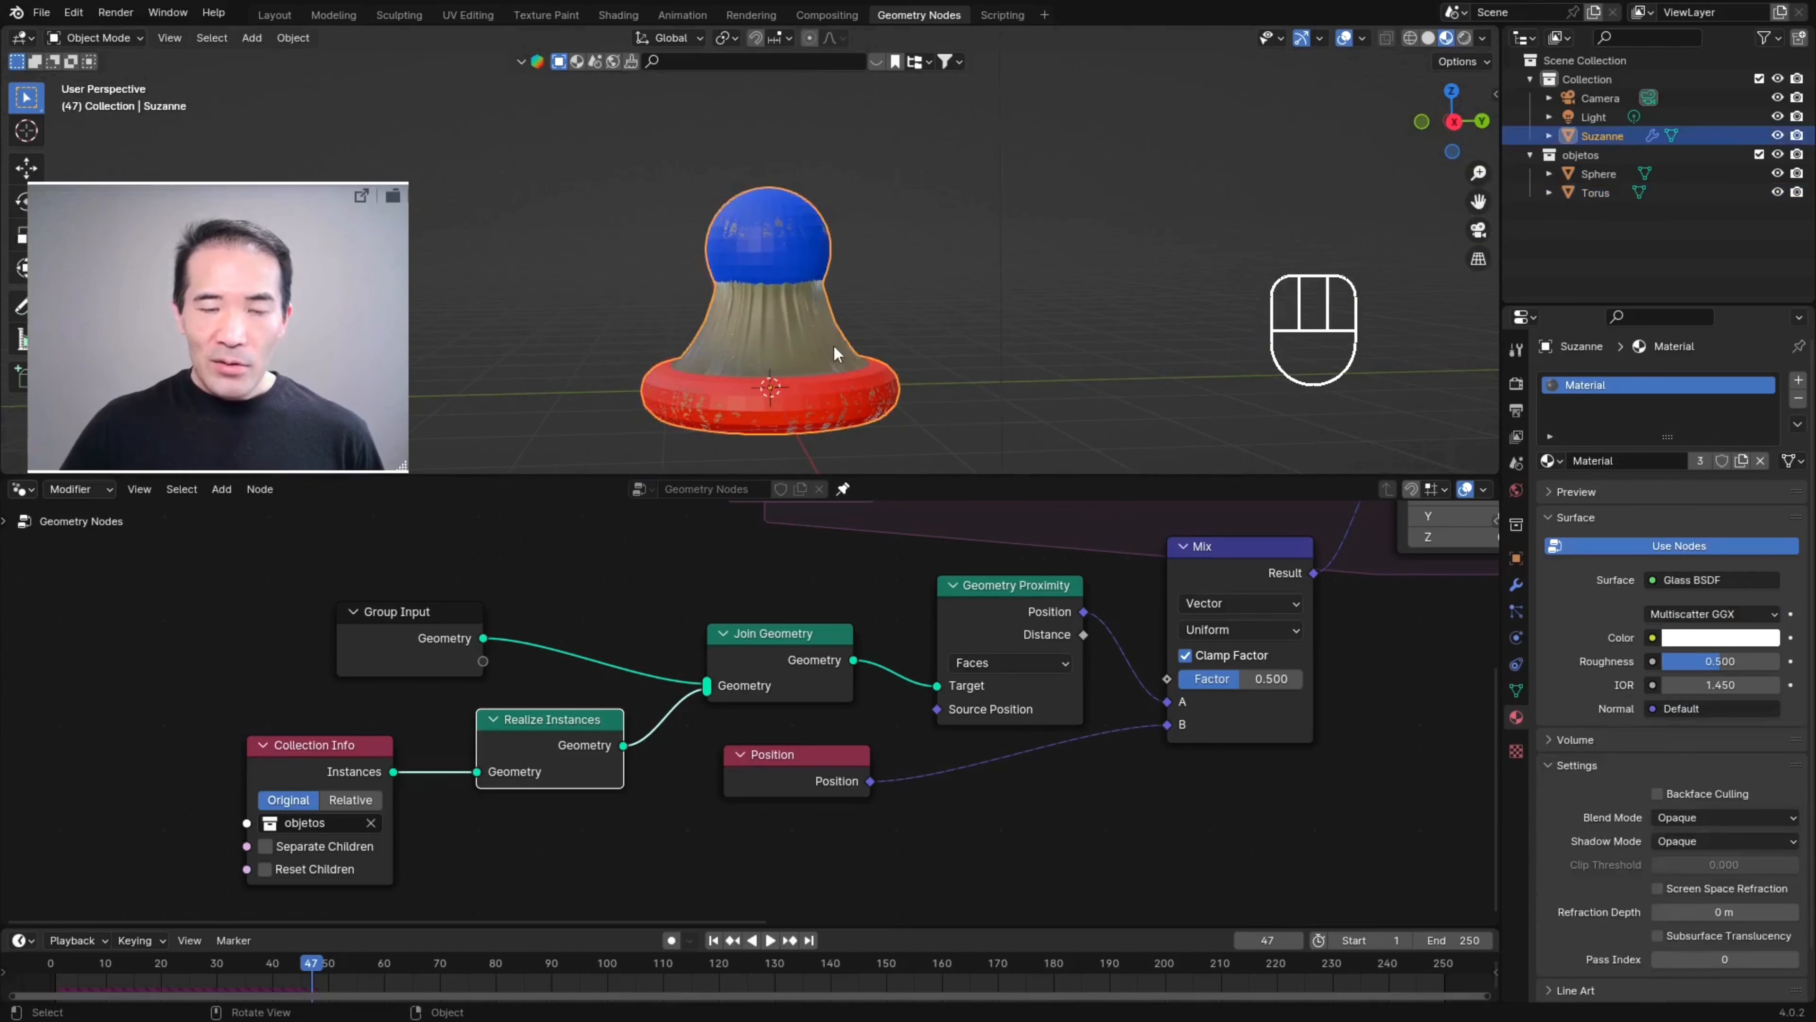
click(780, 225)
click(858, 423)
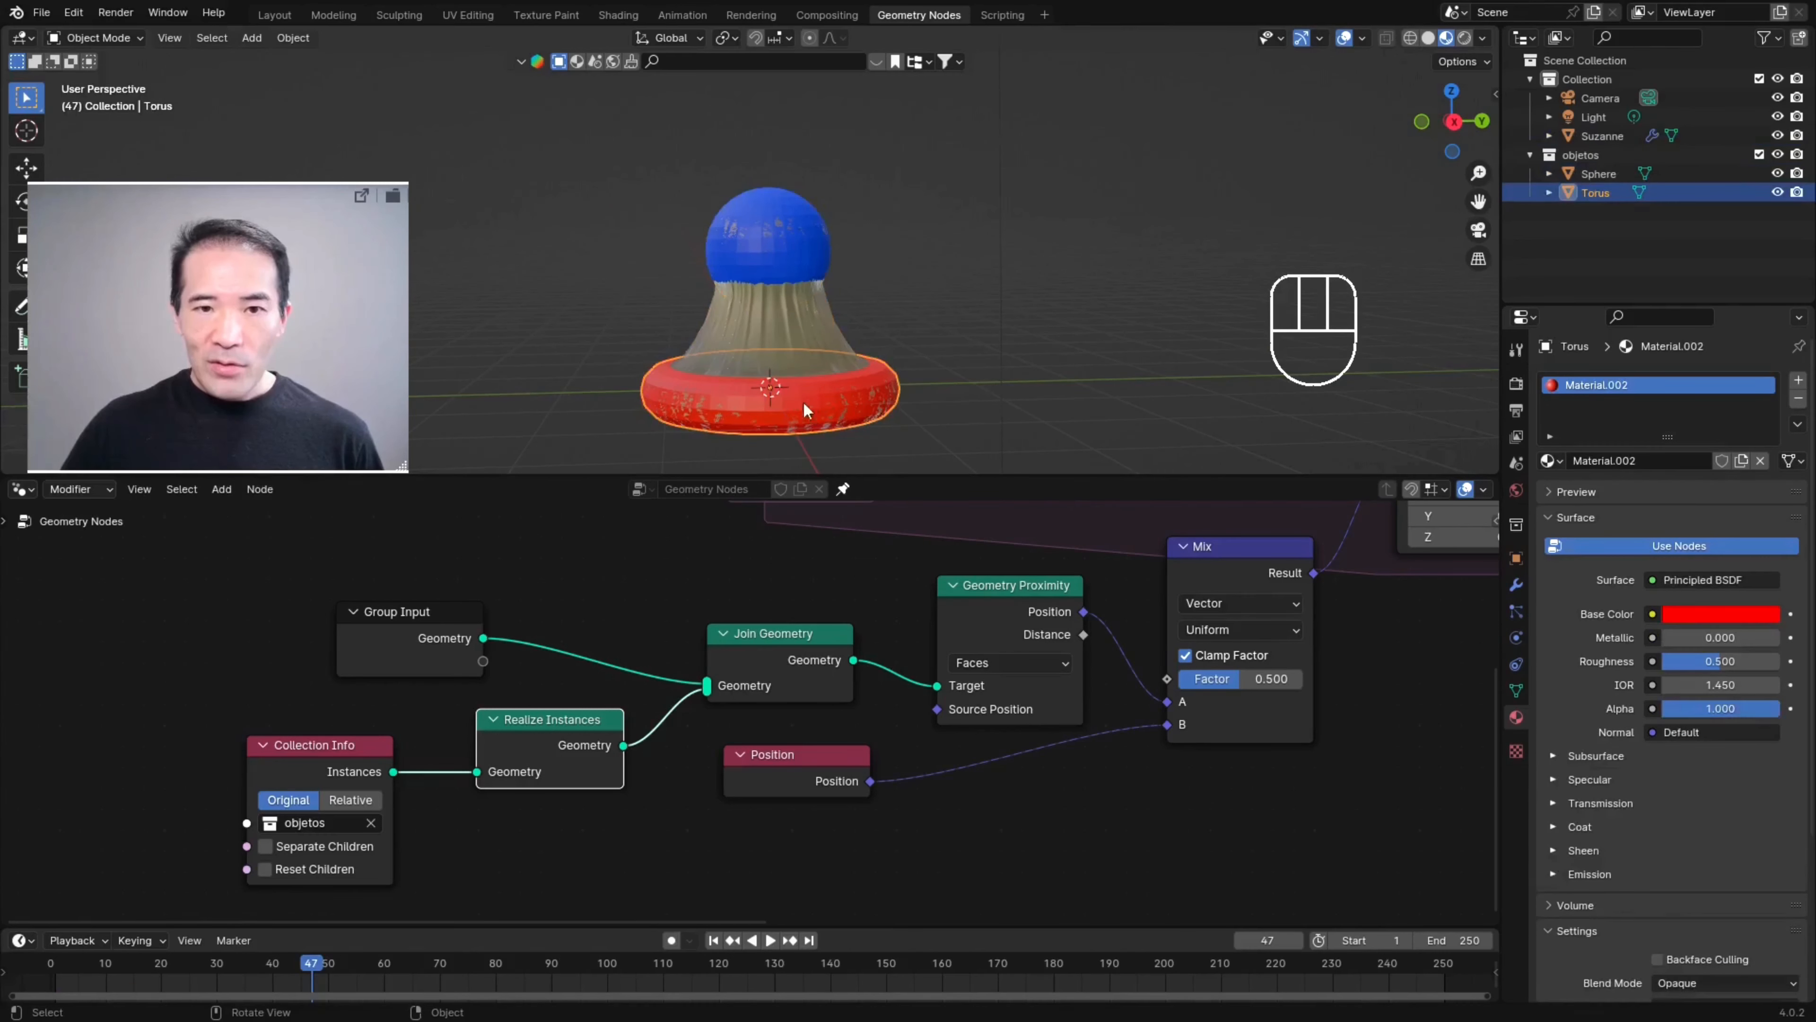
scroll(840, 314, up, 5)
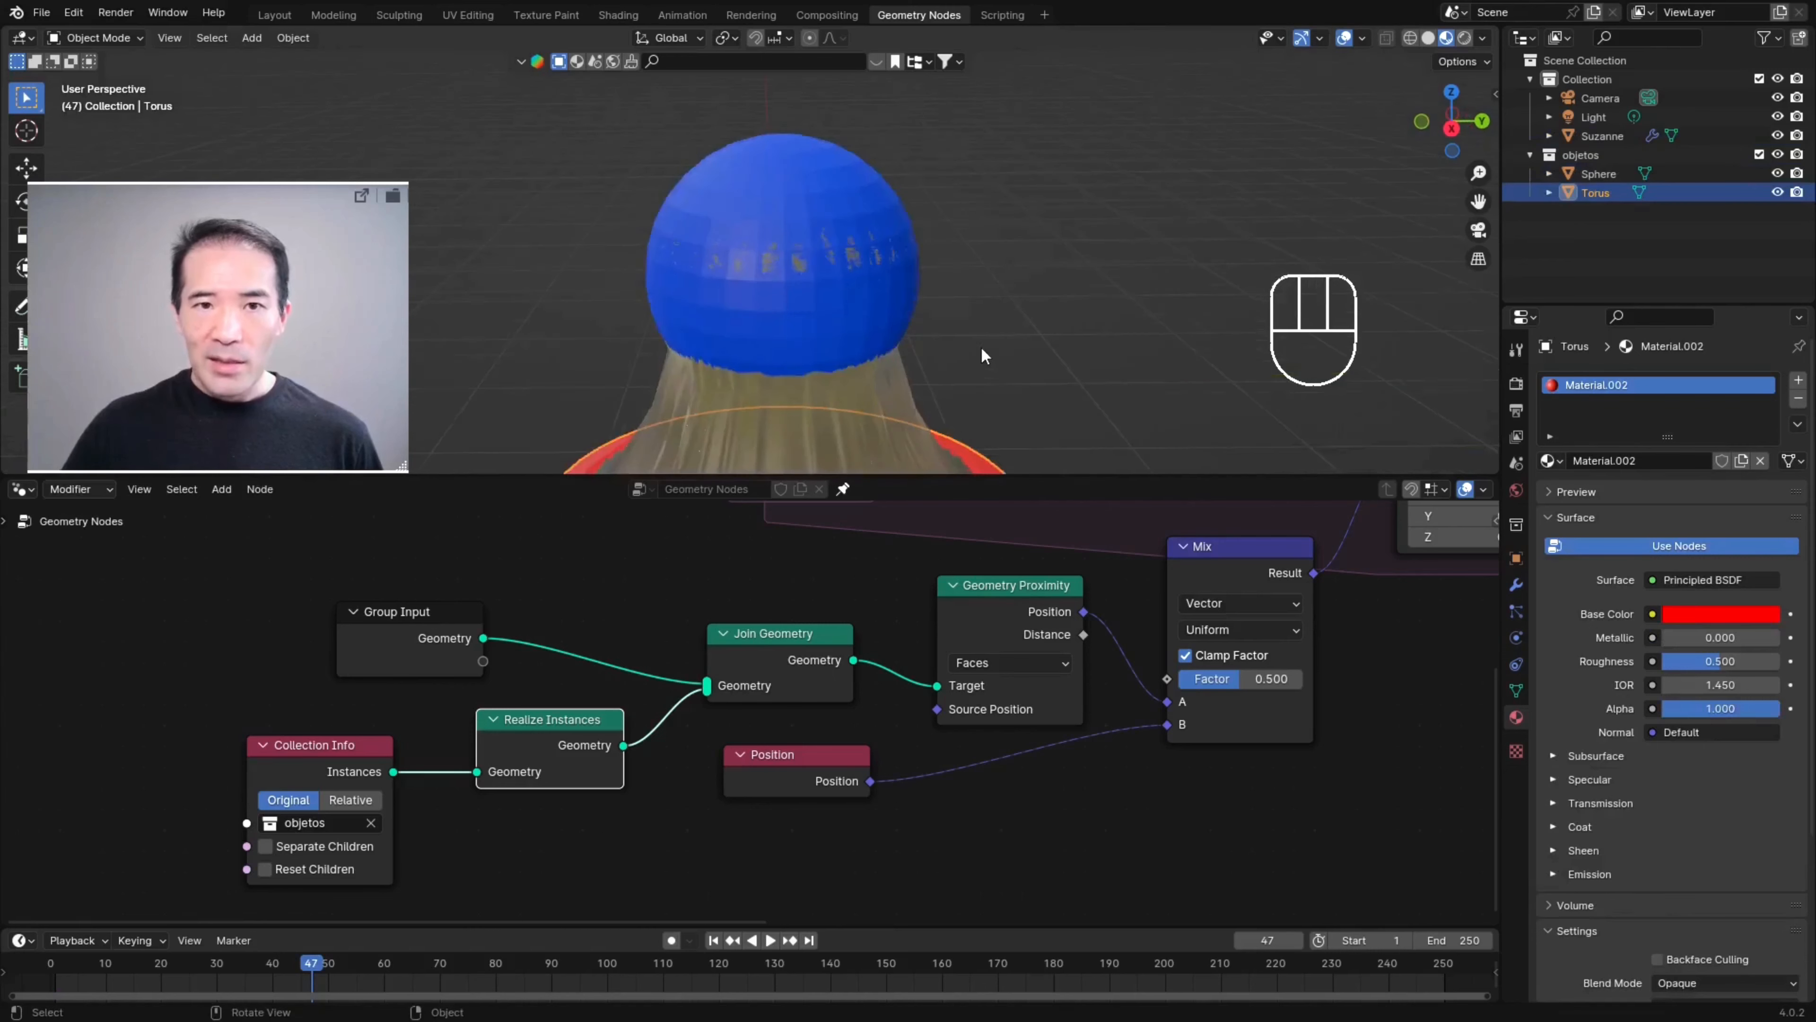
scroll(972, 340, down, 4)
scroll(965, 333, up, 2)
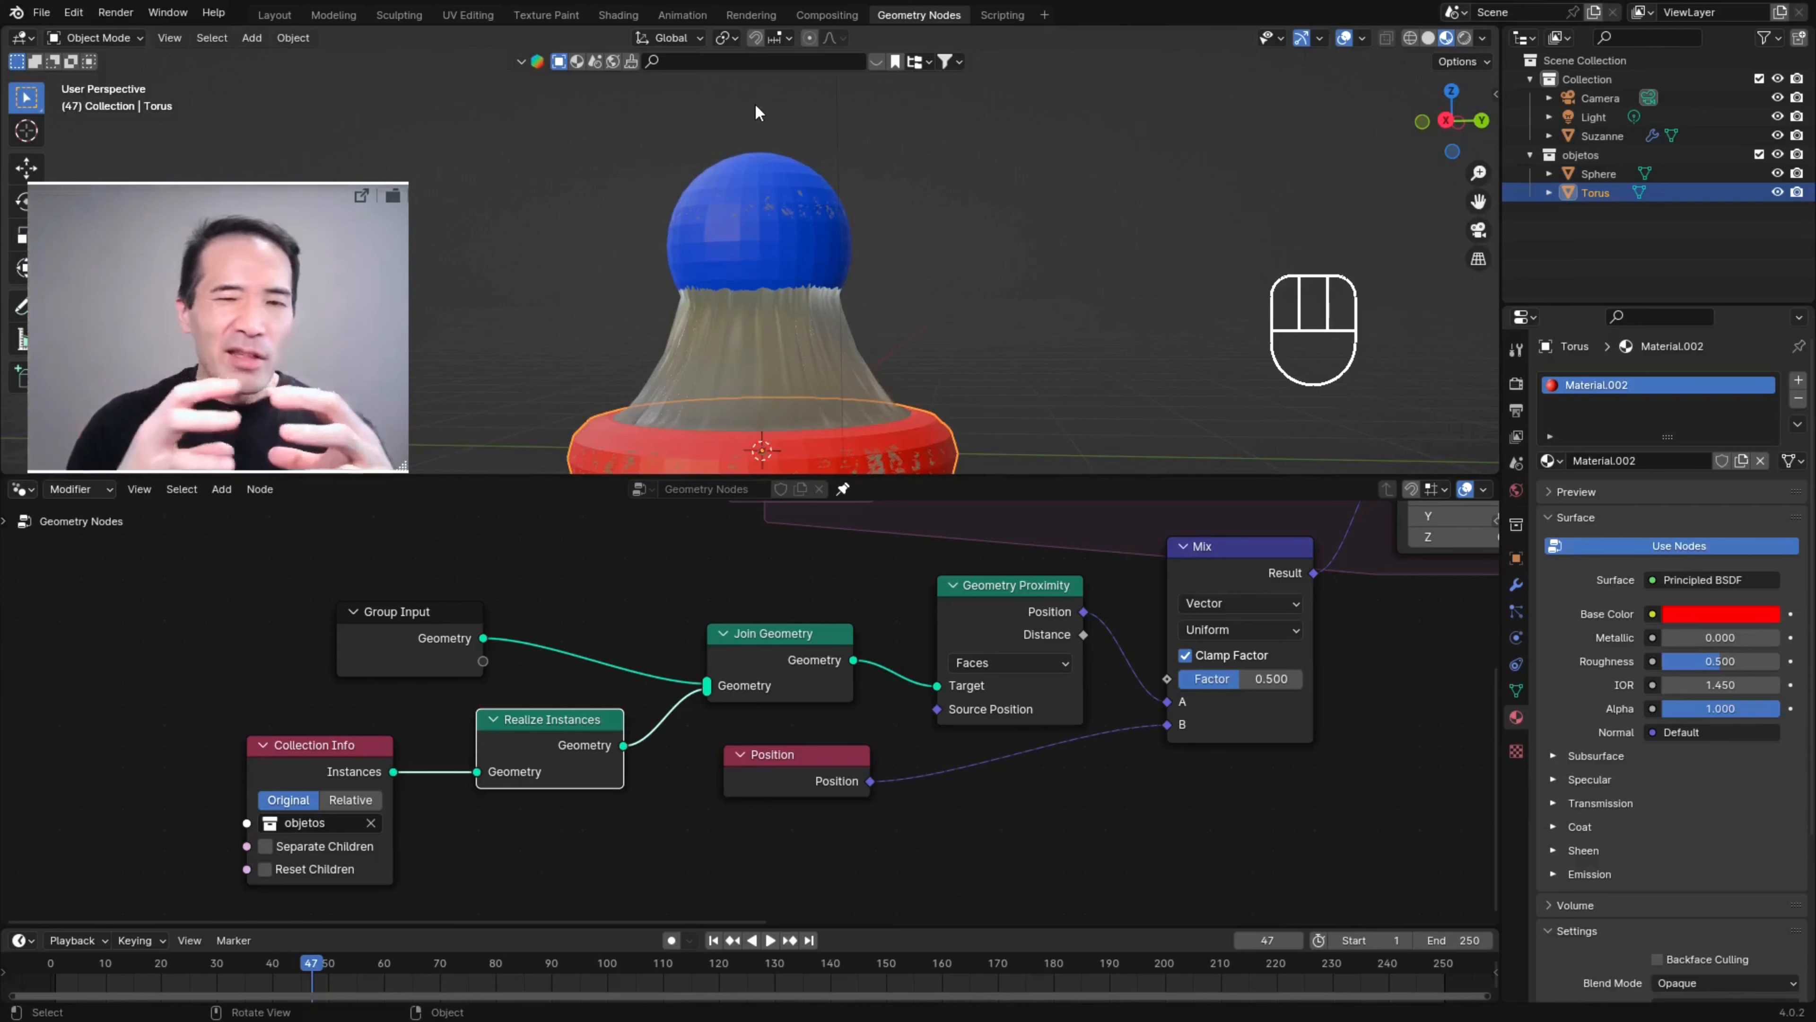
drag(776, 187, 738, 192)
middle_drag(738, 192, 744, 298)
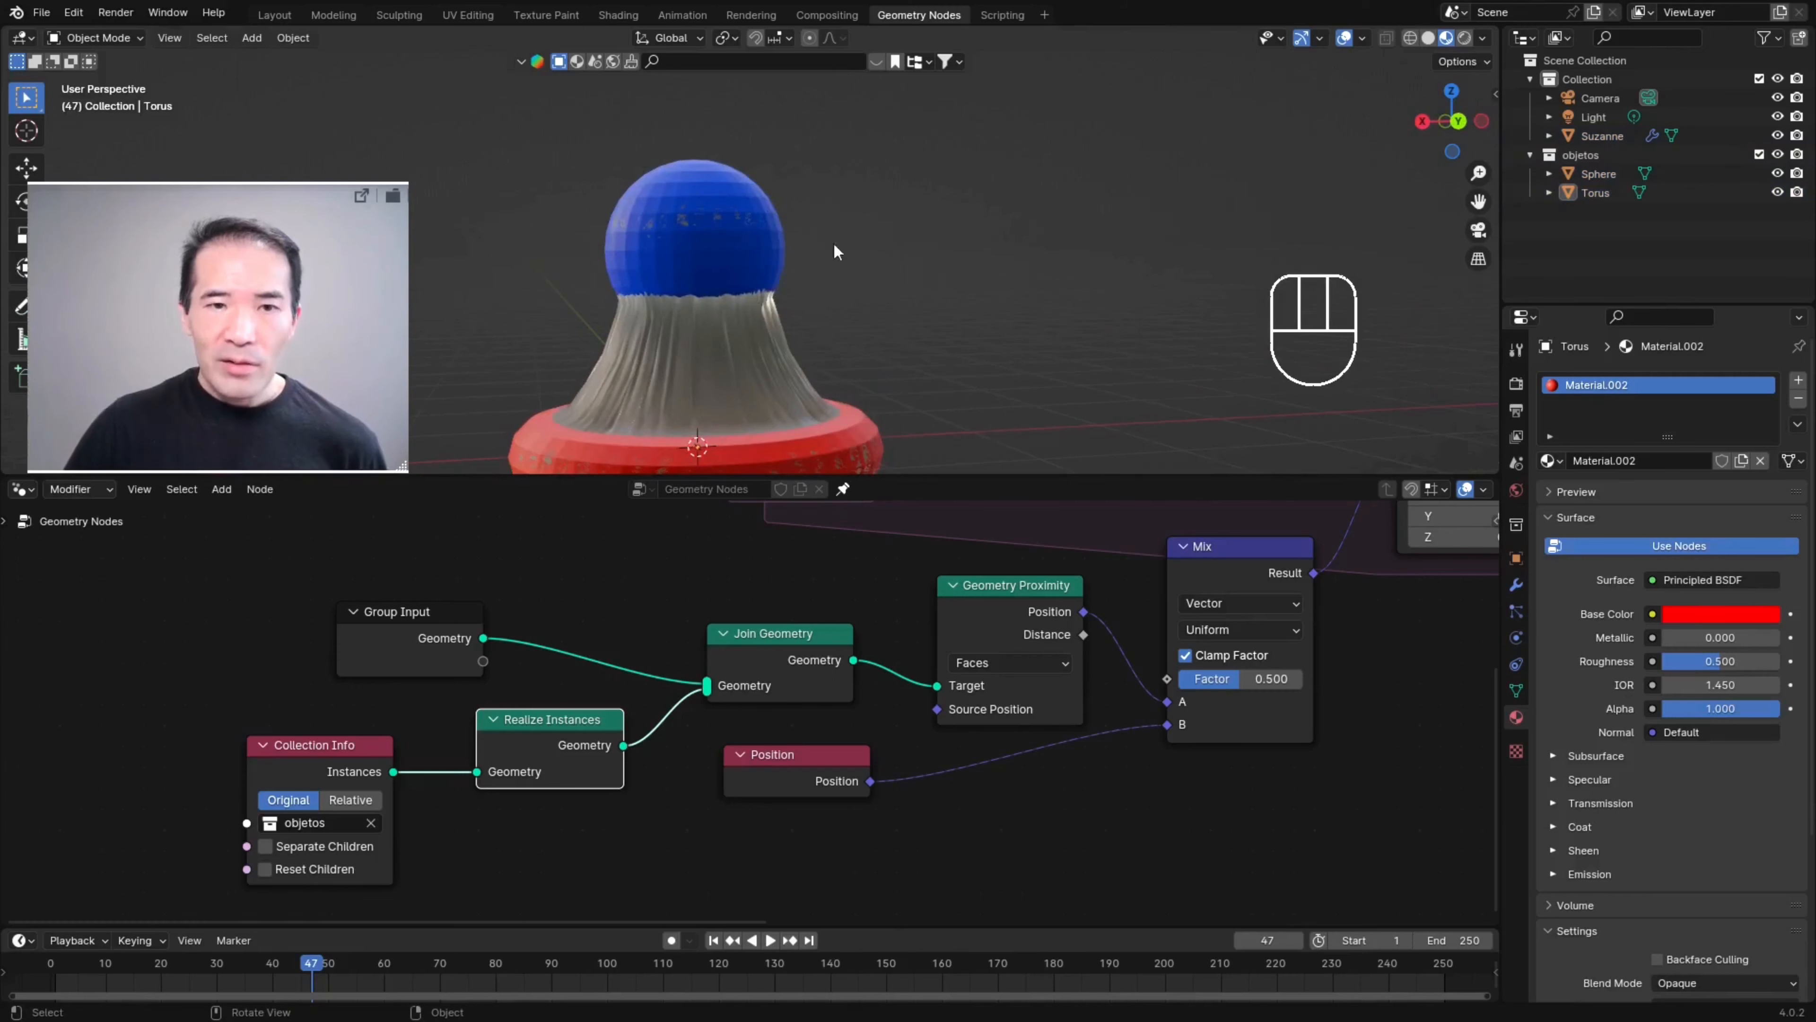
scroll(833, 242, down, 3)
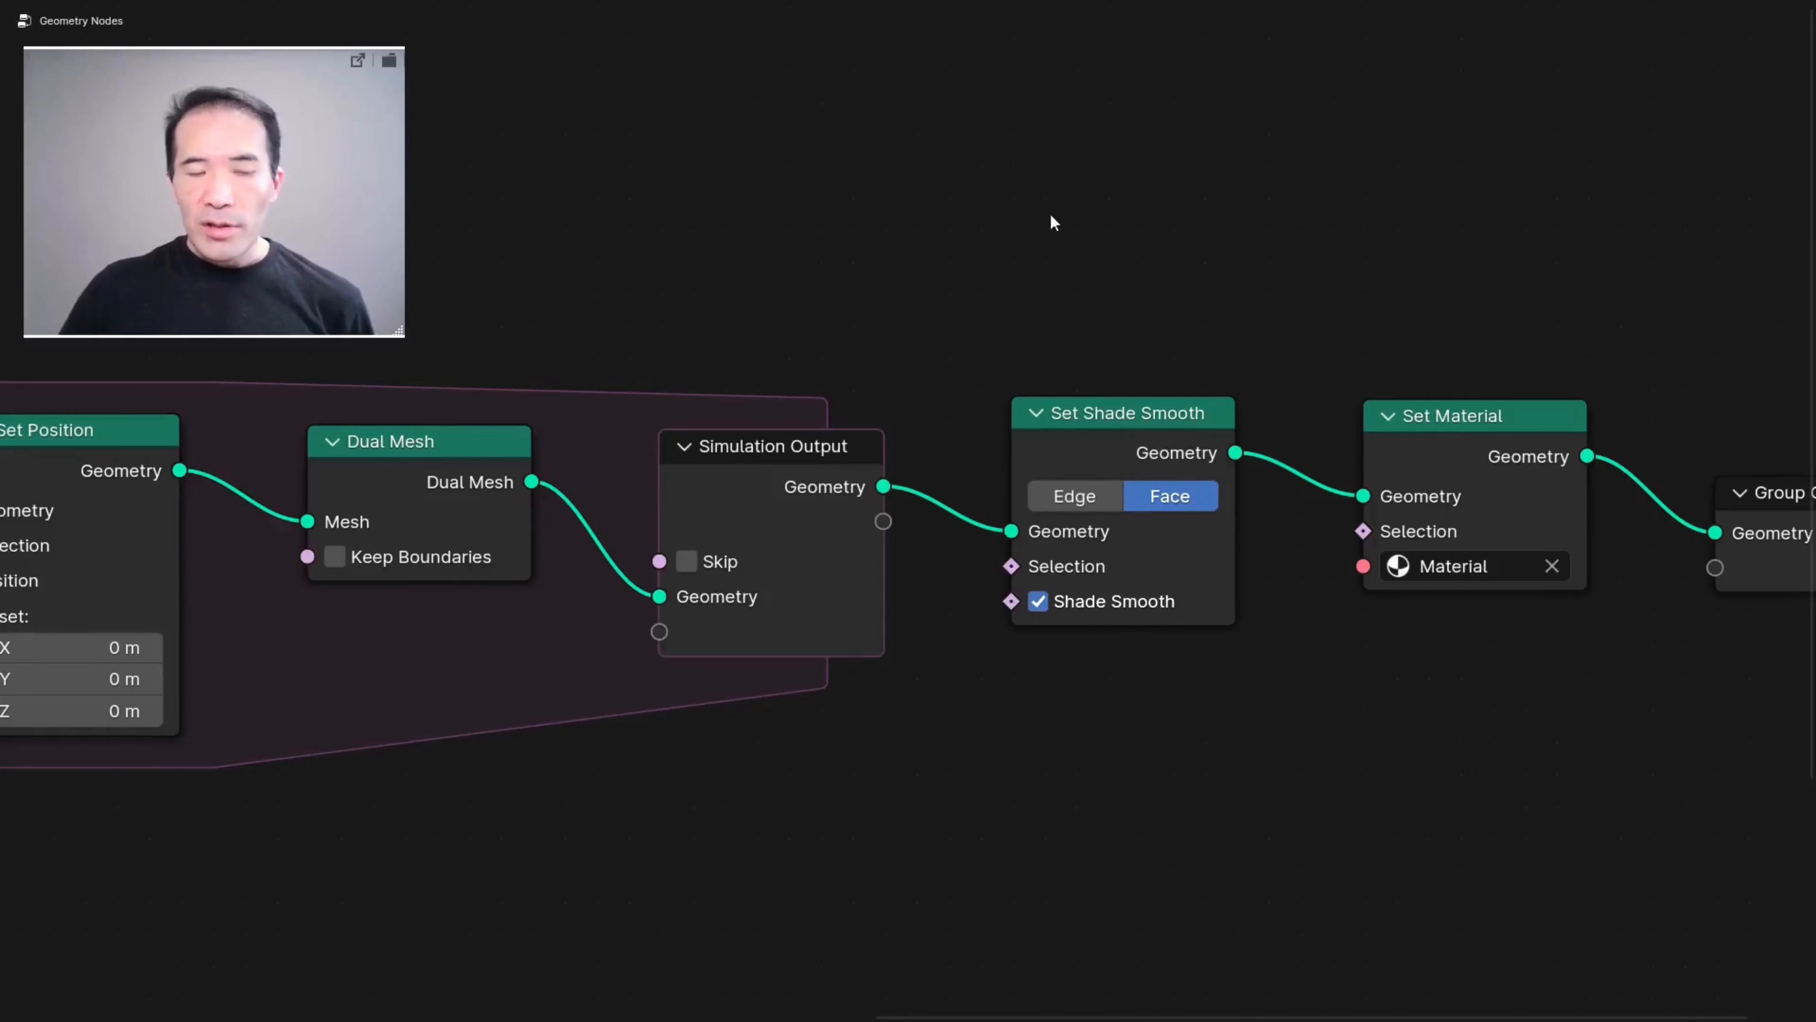
- Add an Extrude Mesh node between the Simulation Output and Set Shade Smooth nodes
key(shift+a)
click(876, 243)
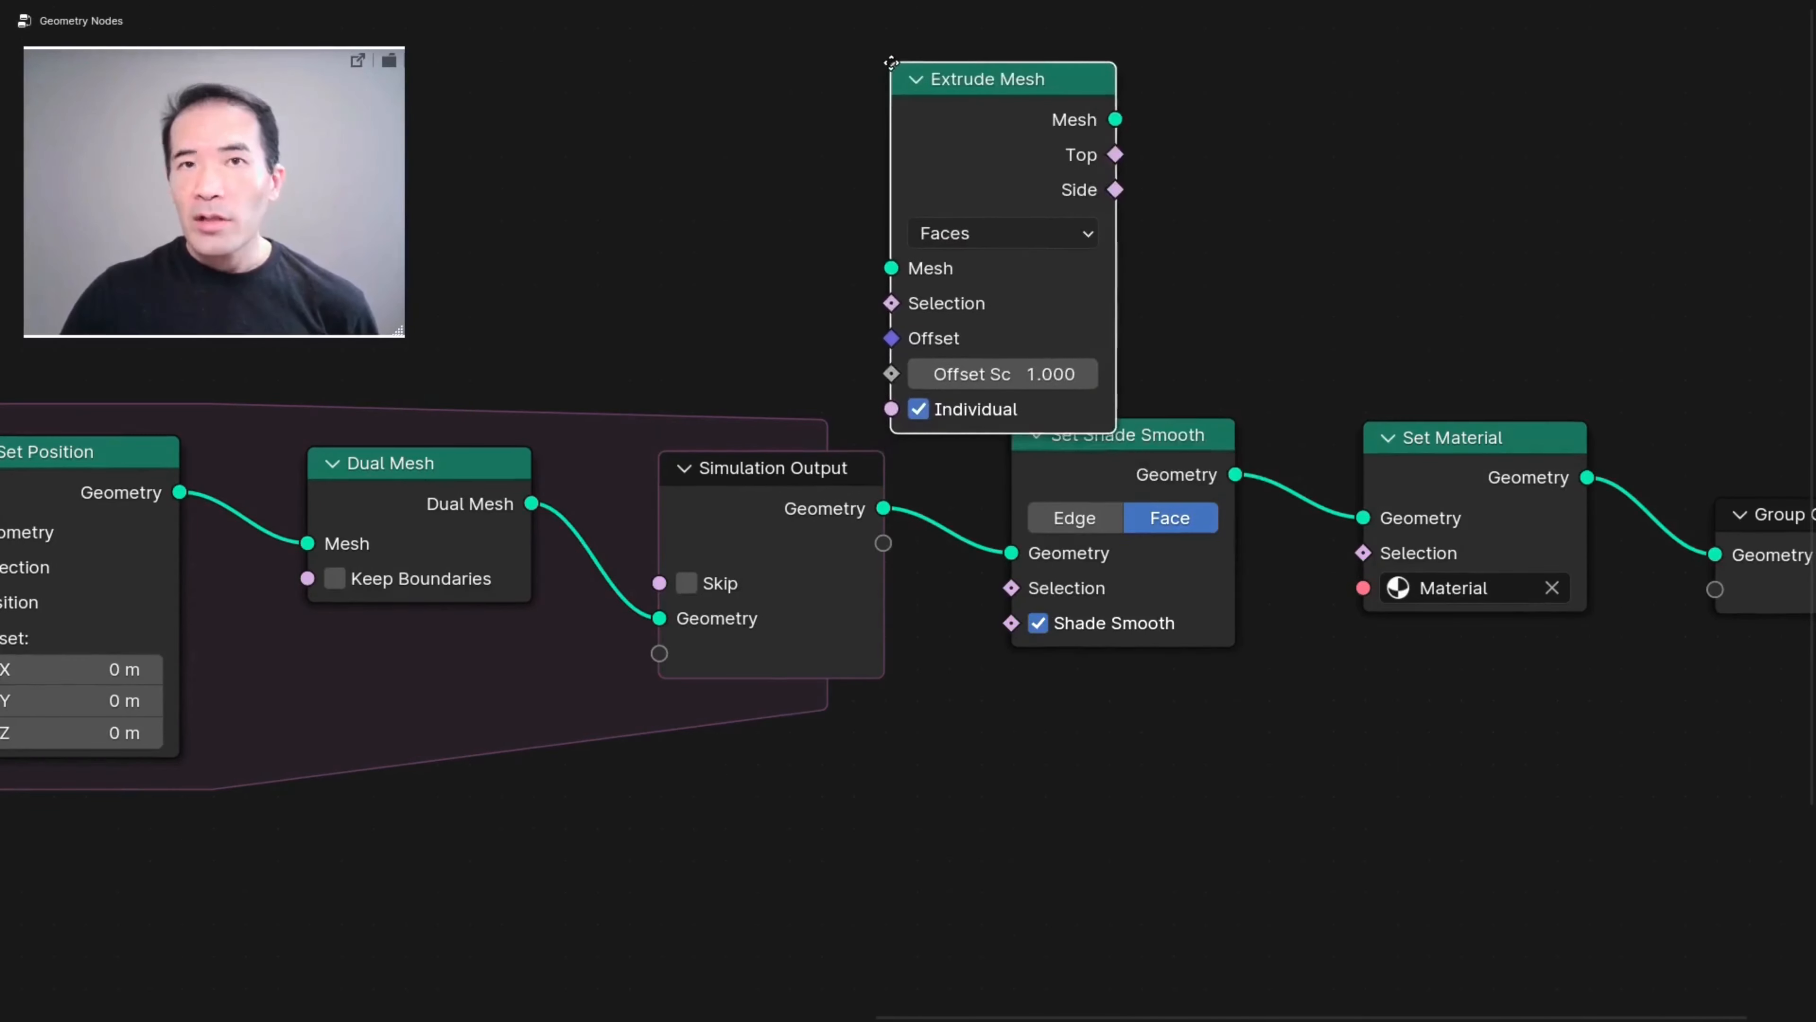
key(ctrl+alt+space)
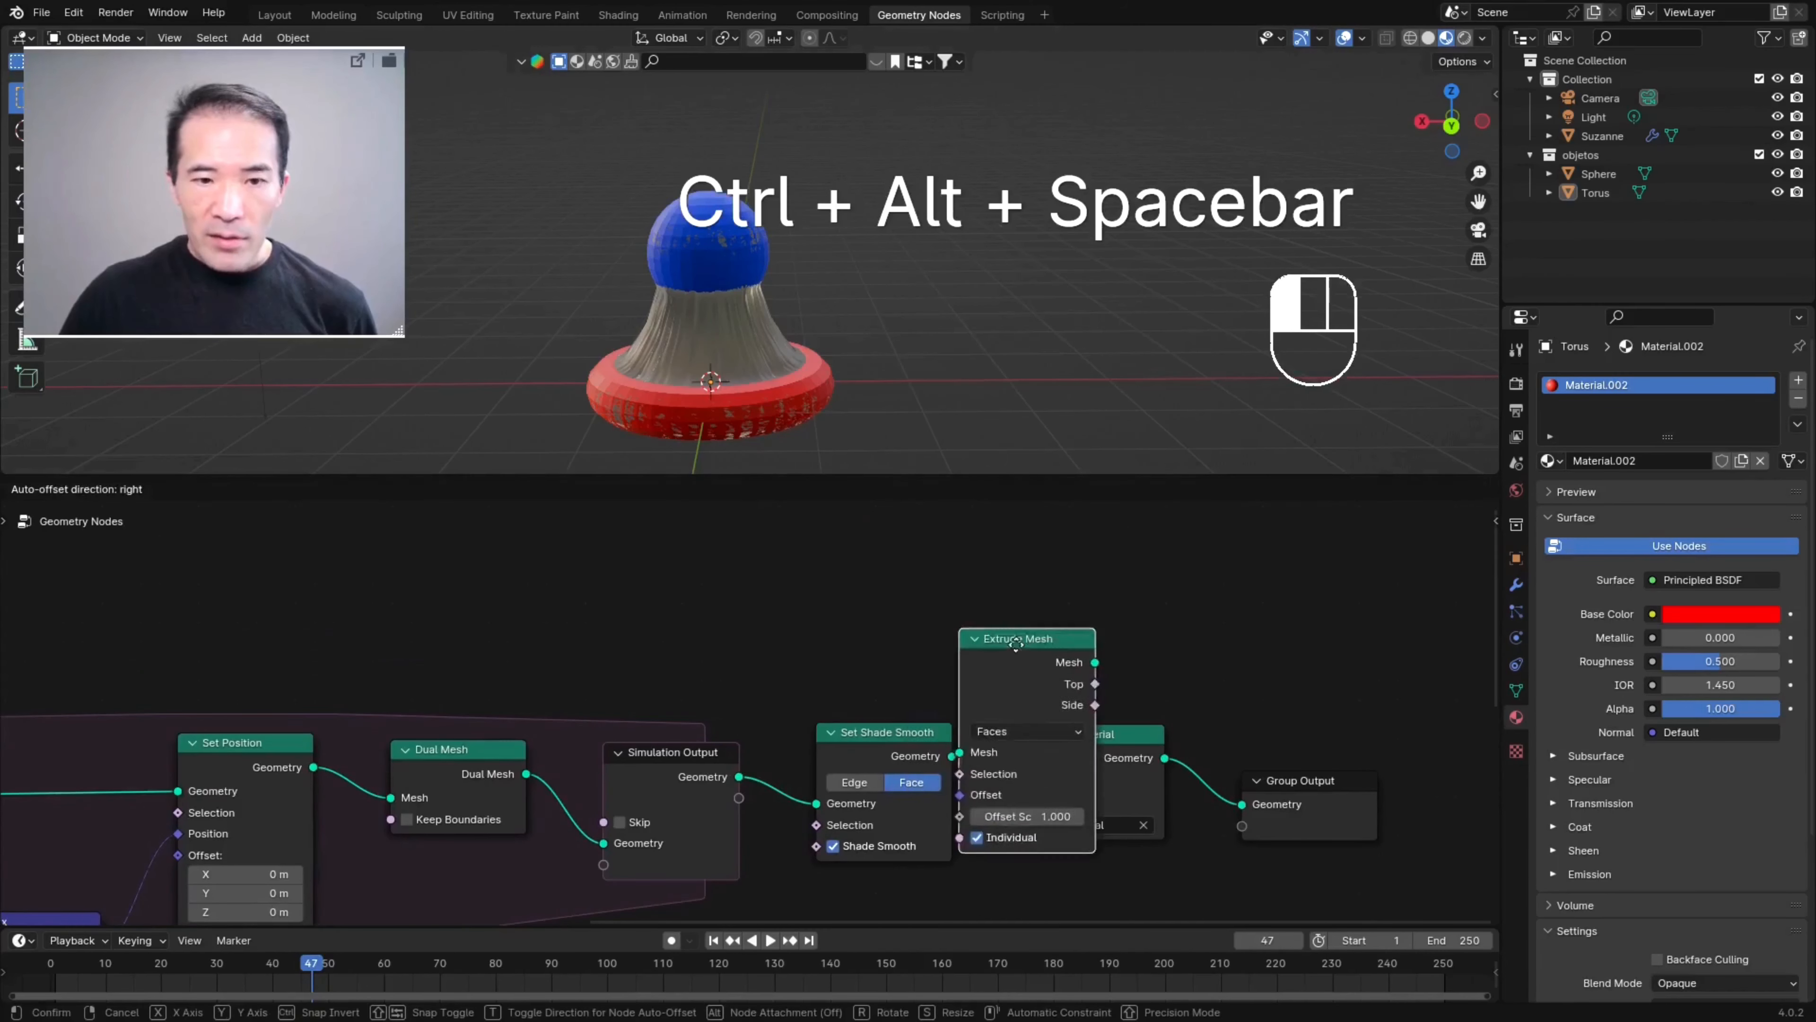
click(894, 746)
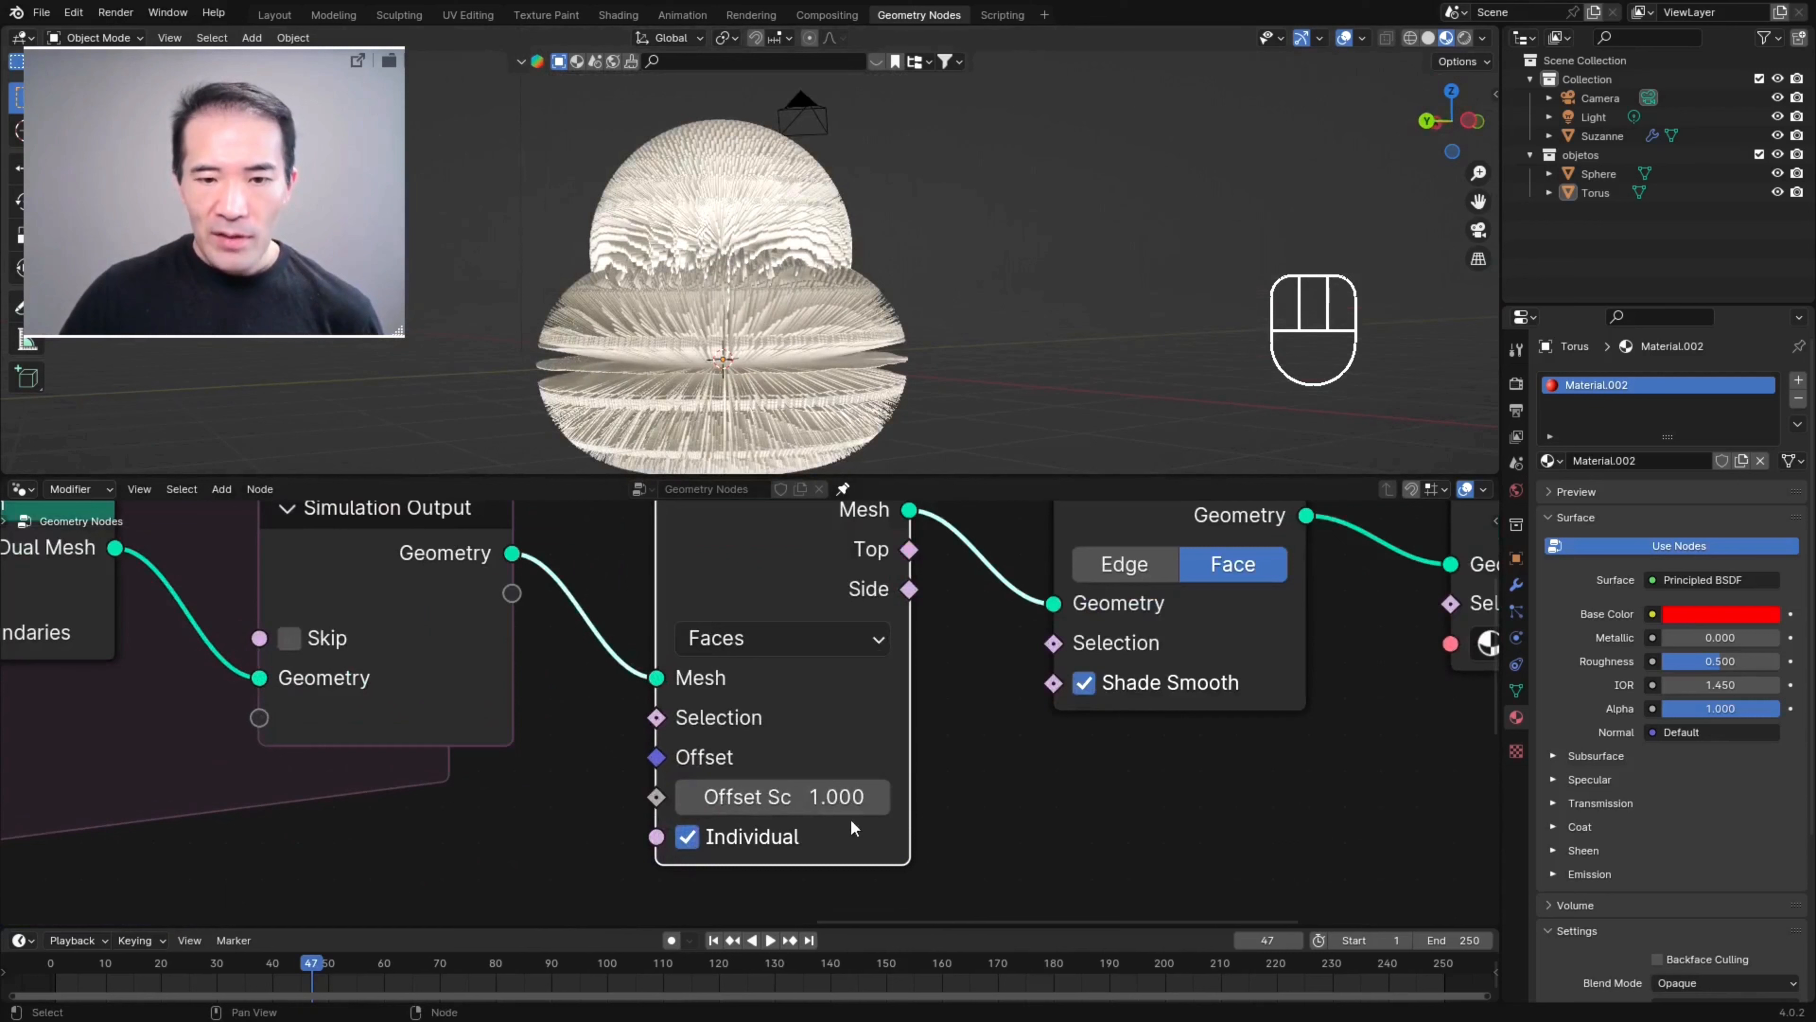
- Set the Extrude Mesh node's Offset Scale to 0.05 and inspect the extruded faces up close
click(822, 797)
text(0.05)
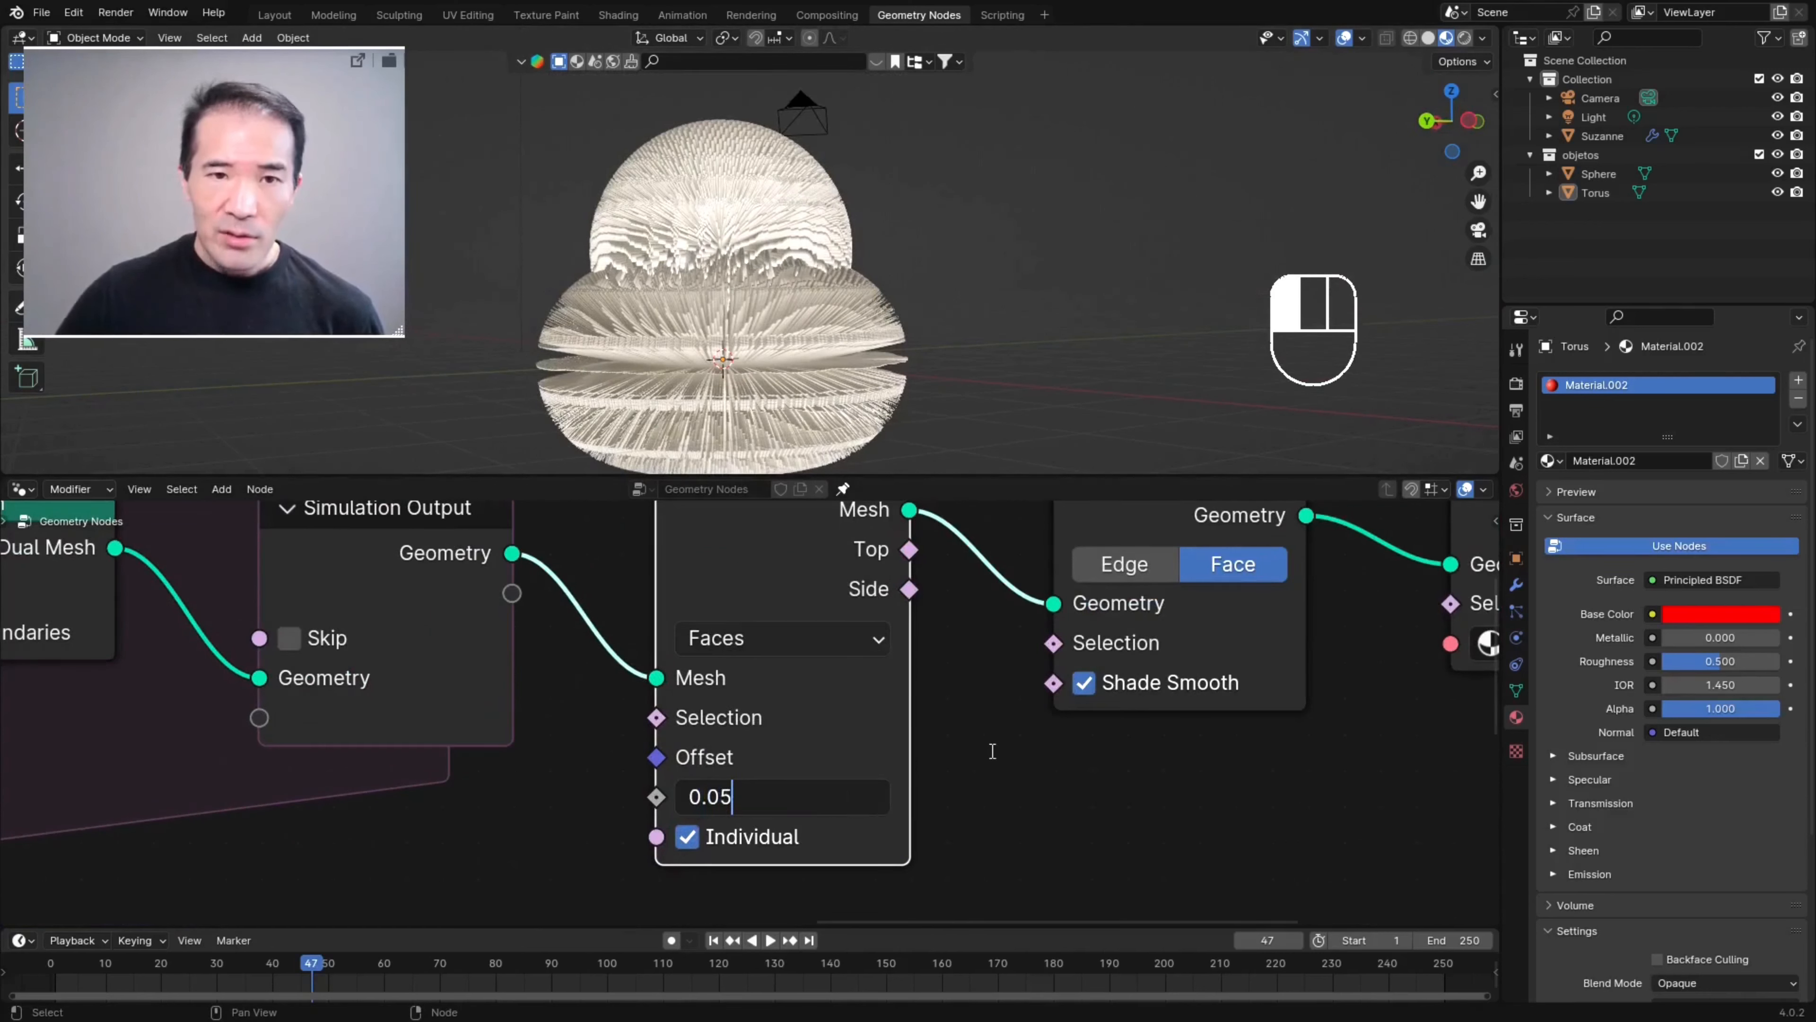
key(Return)
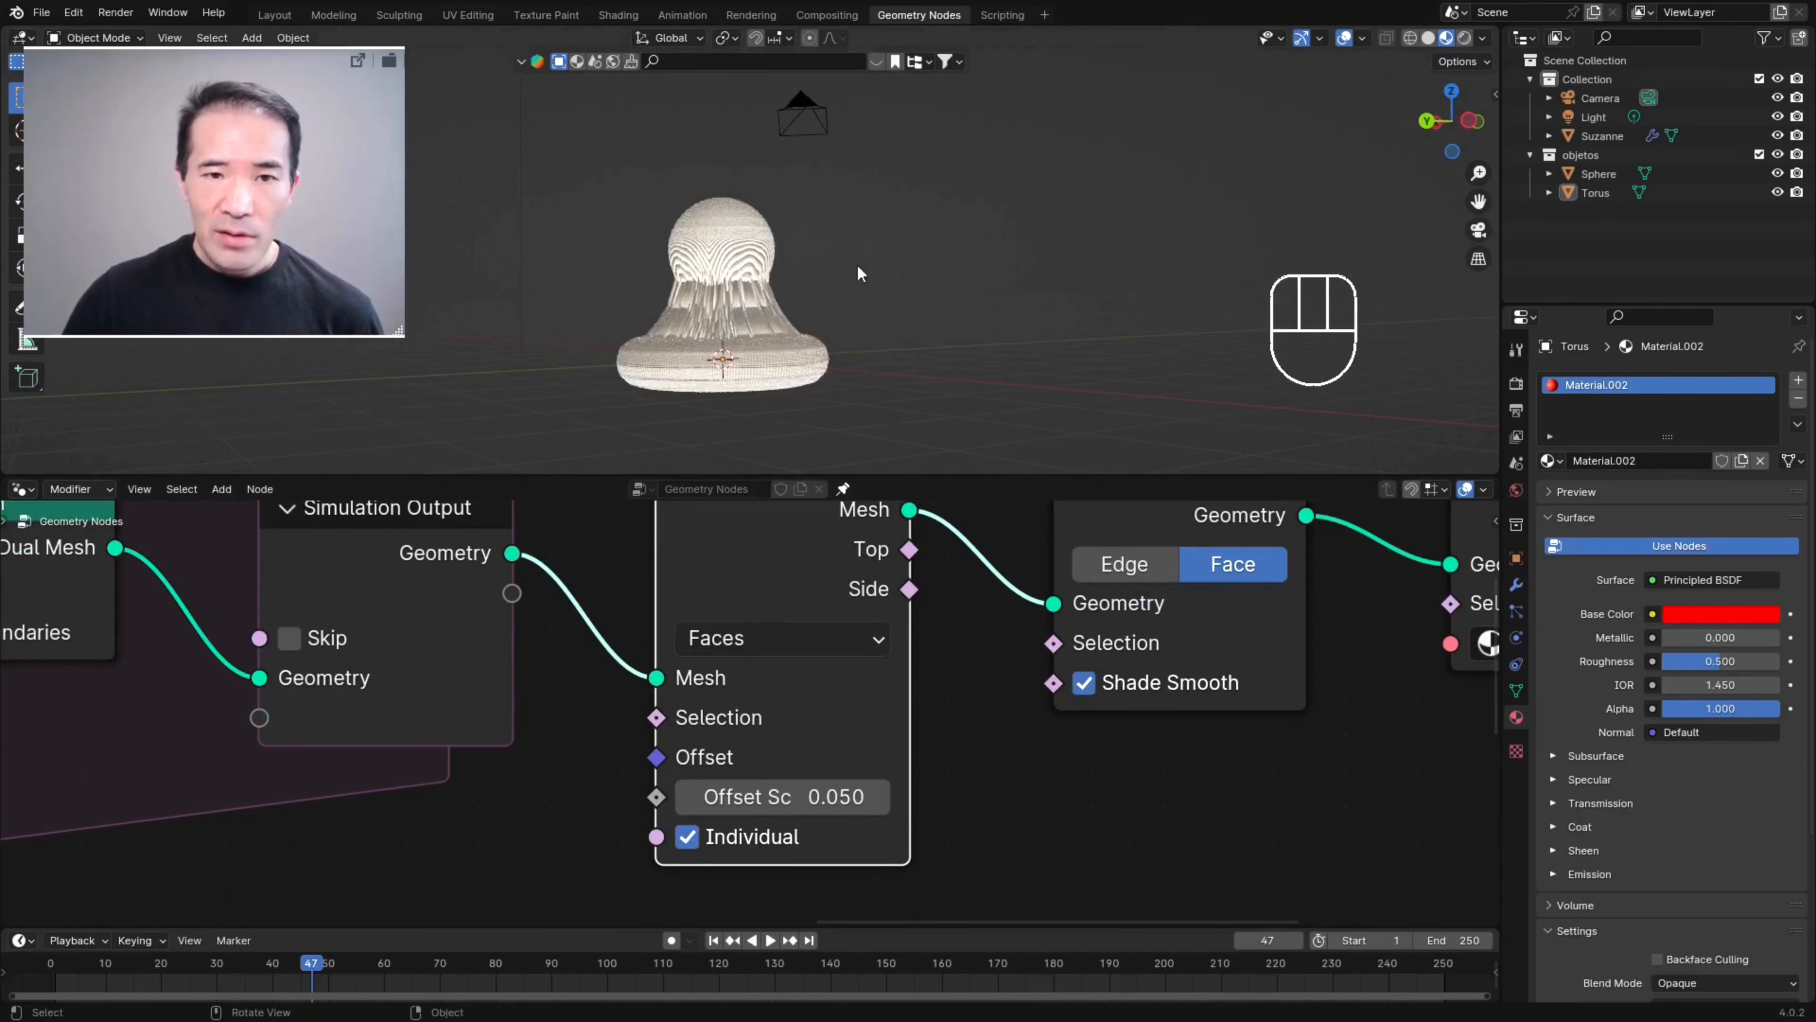
scroll(858, 264, up, 3)
middle_drag(838, 253, 787, 275)
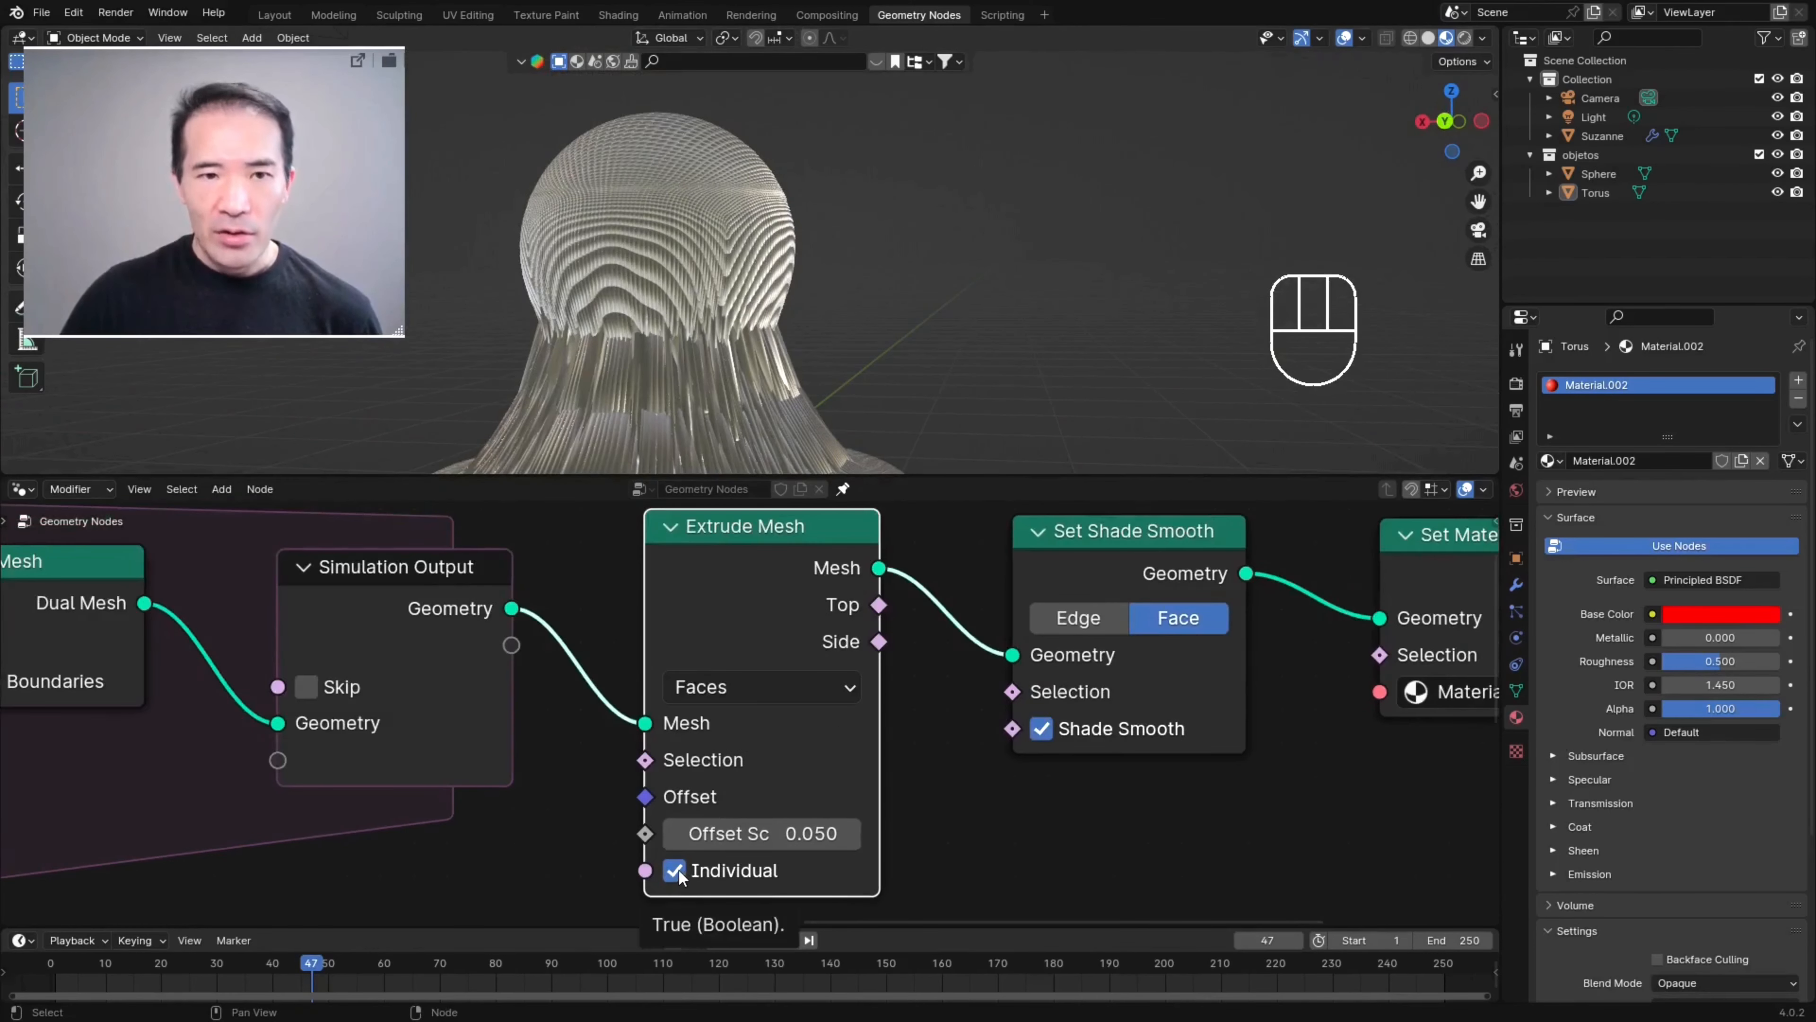
- Turn off Individual on the Extrude Mesh node so the mesh extrudes as one continuous shell
click(674, 871)
middle_drag(823, 357, 887, 303)
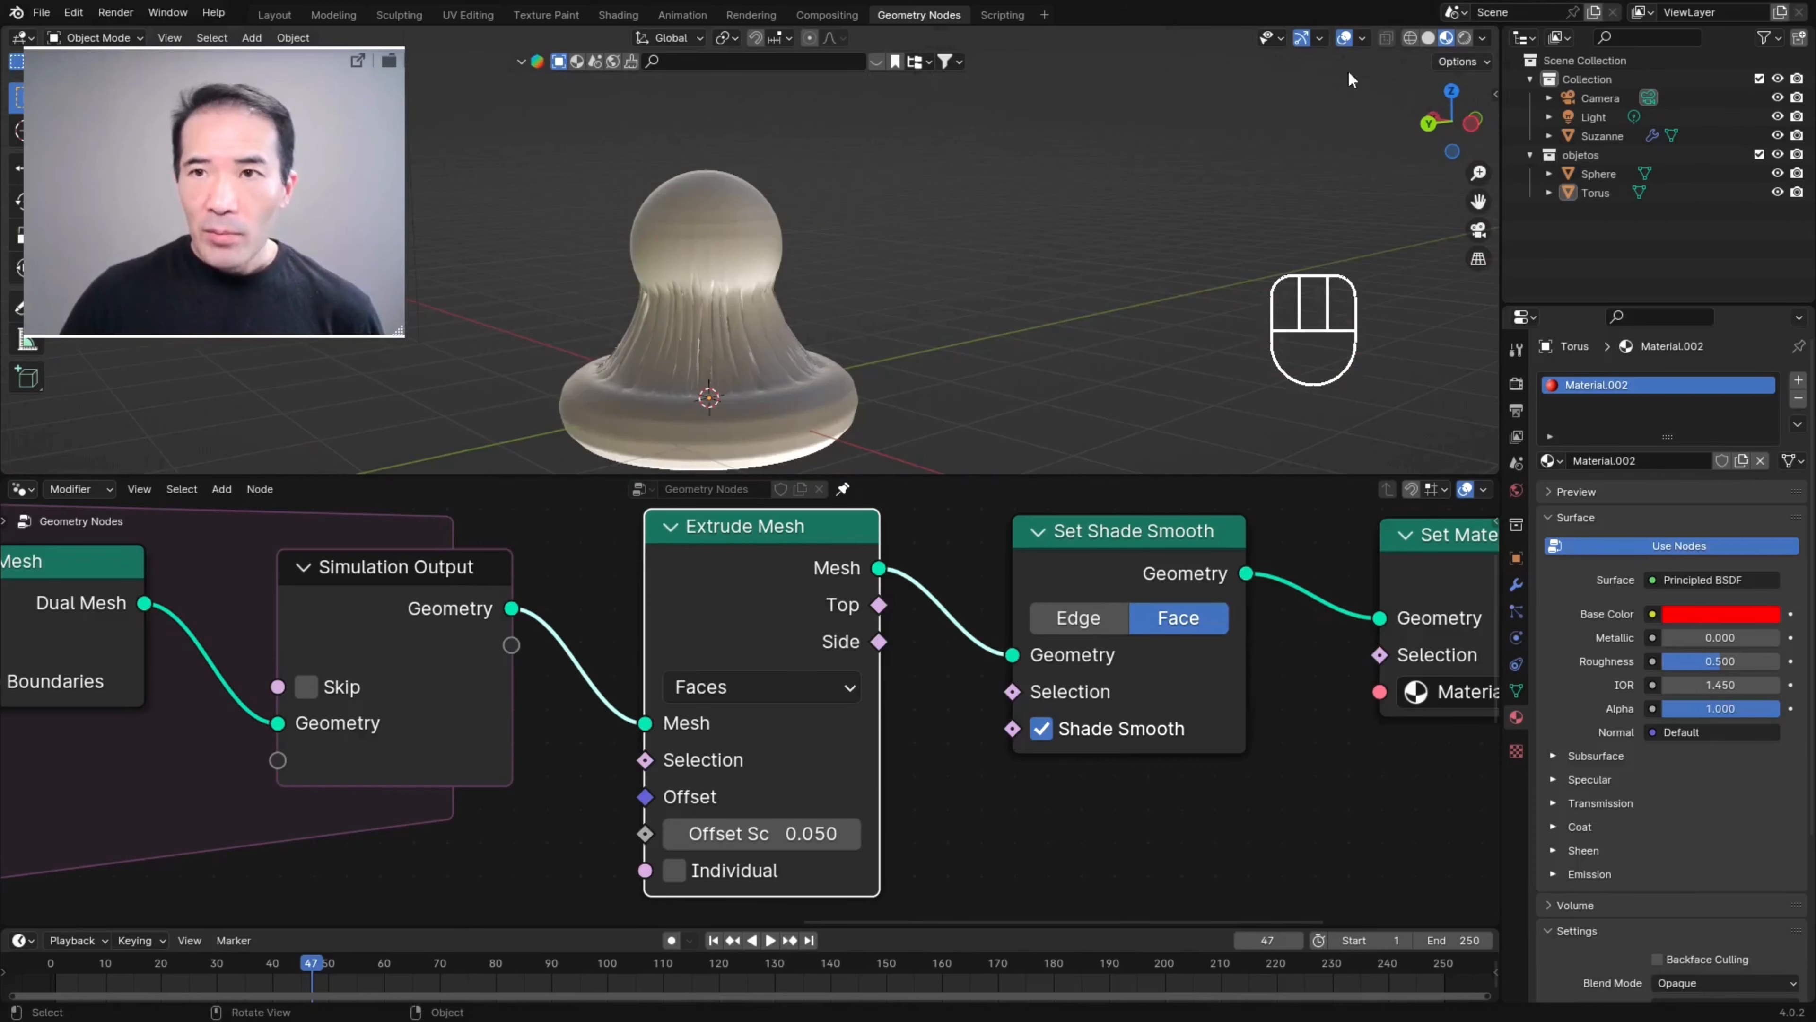
middle_drag(798, 255, 744, 228)
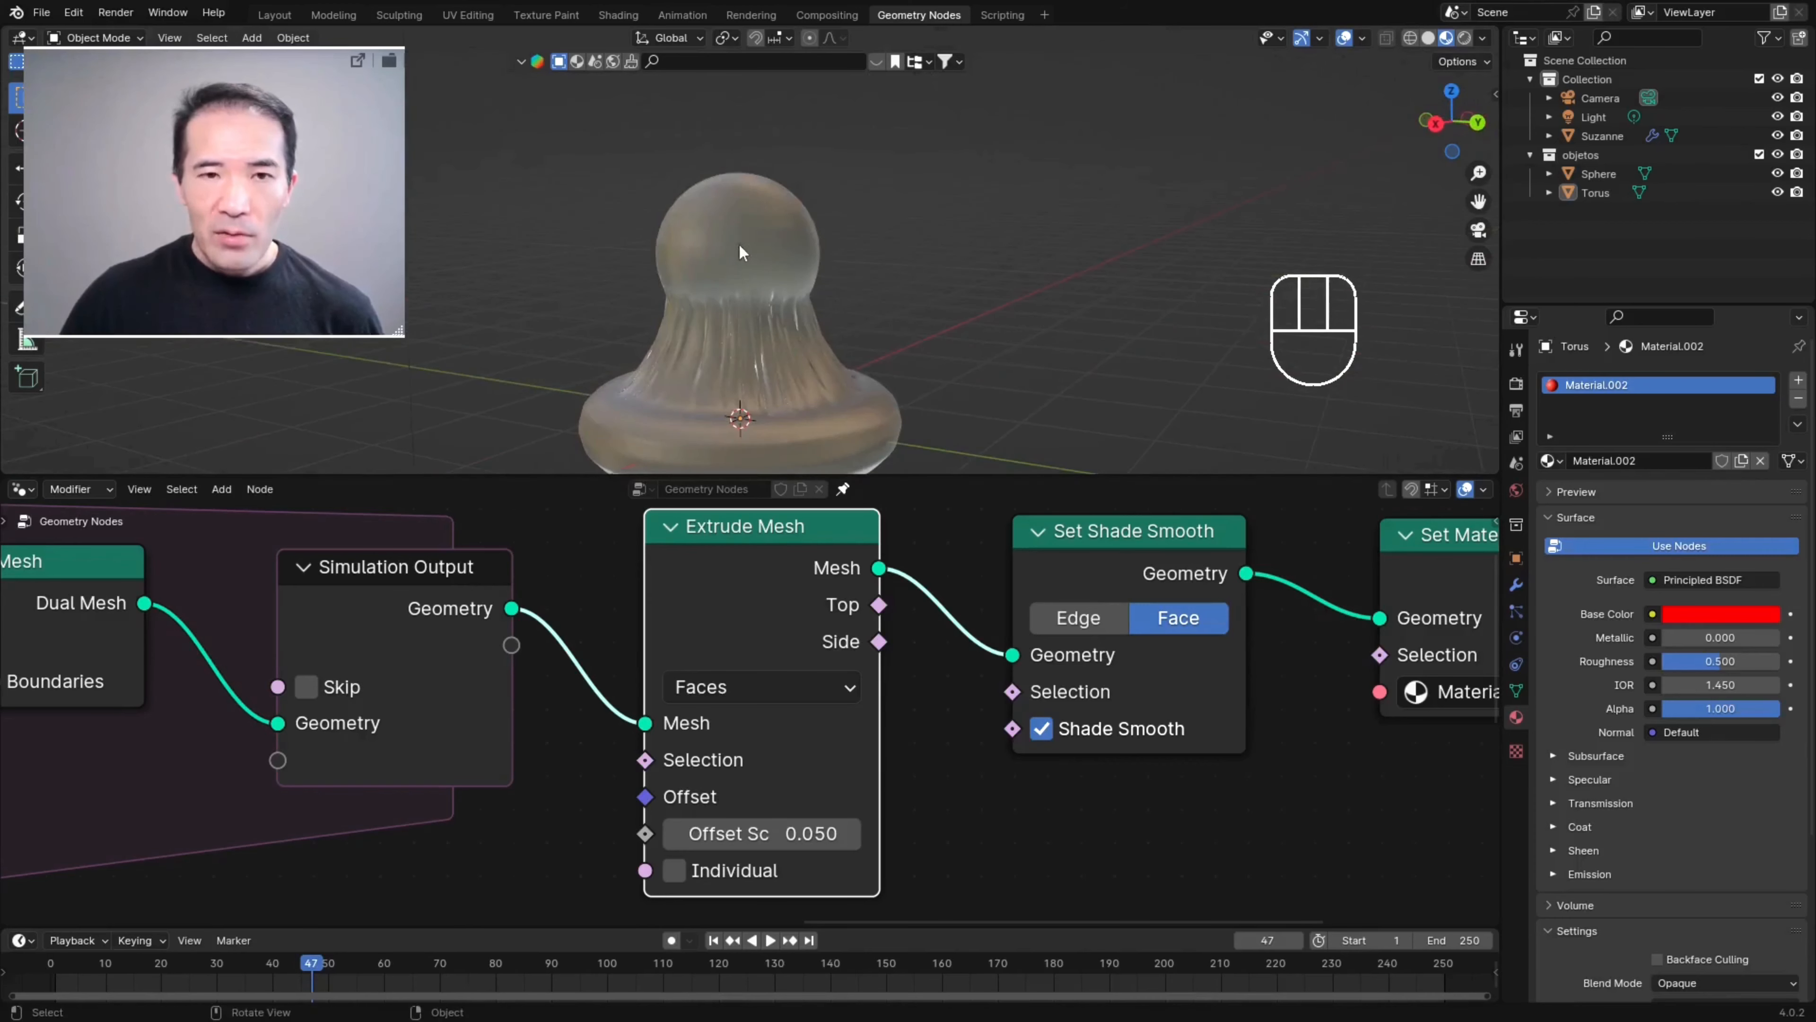
- Switch the render engine to Cycles and show the viewport in Rendered shading
click(1516, 385)
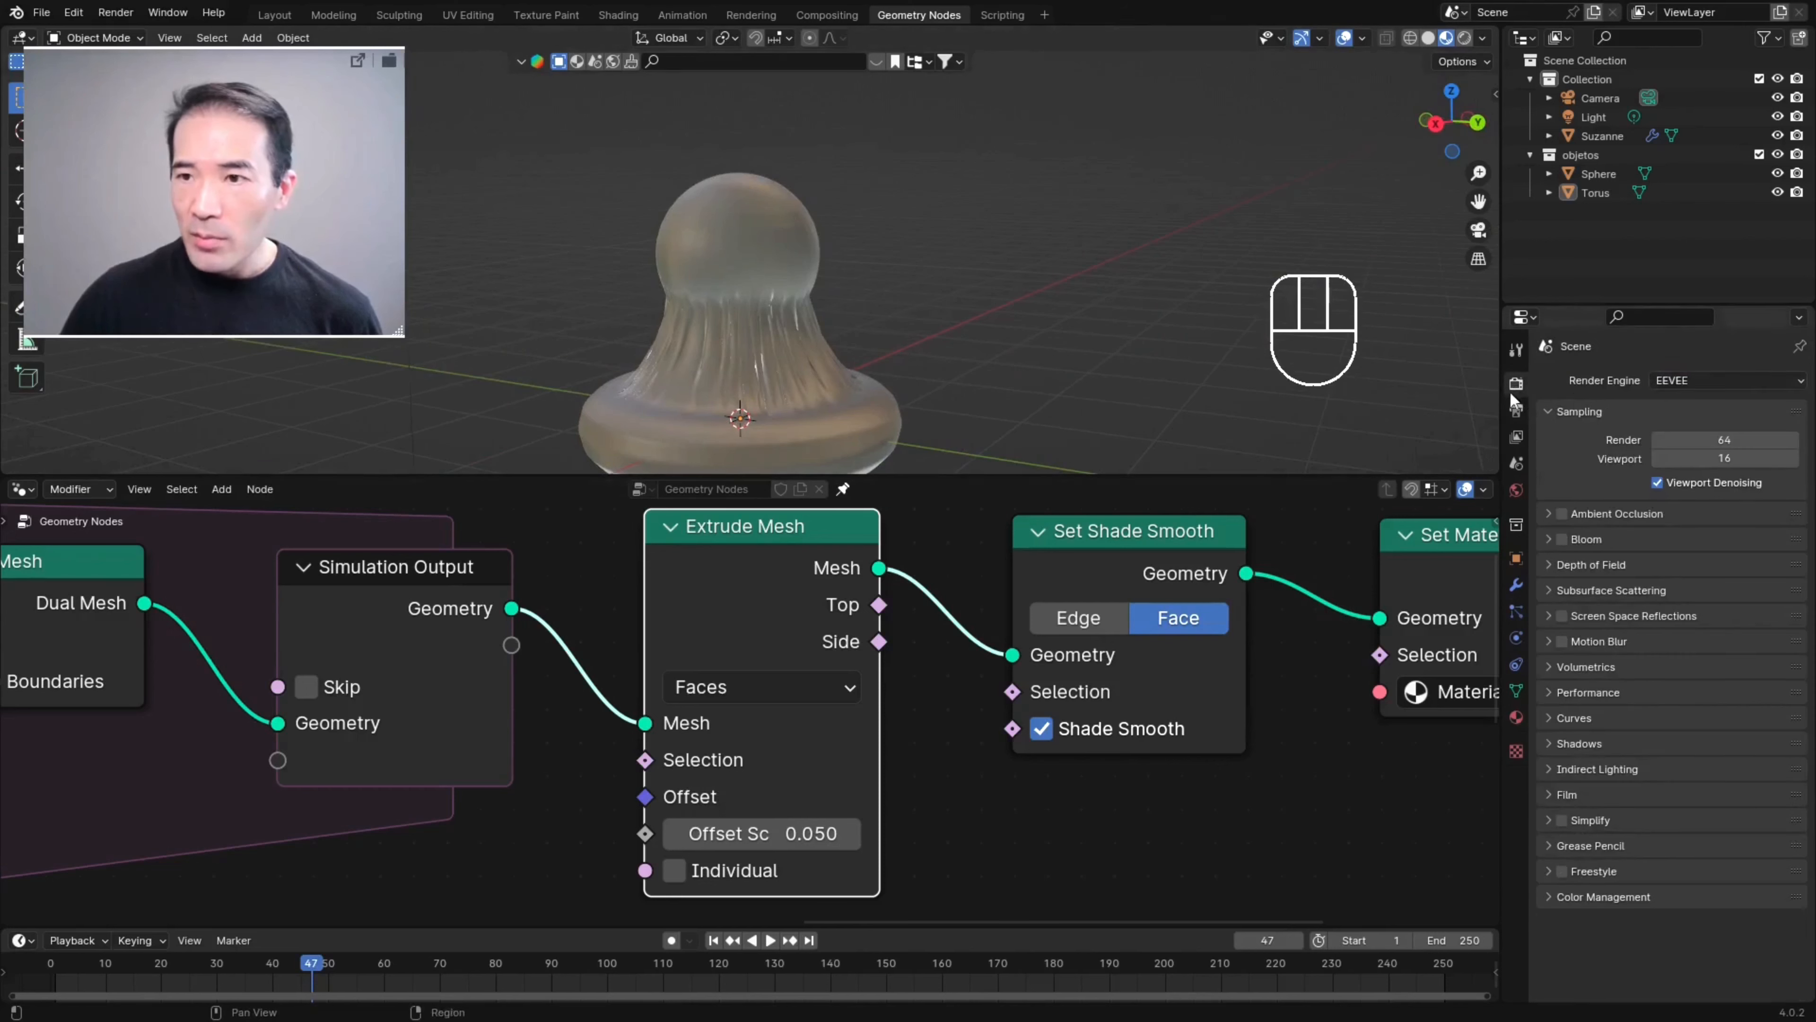
click(1706, 384)
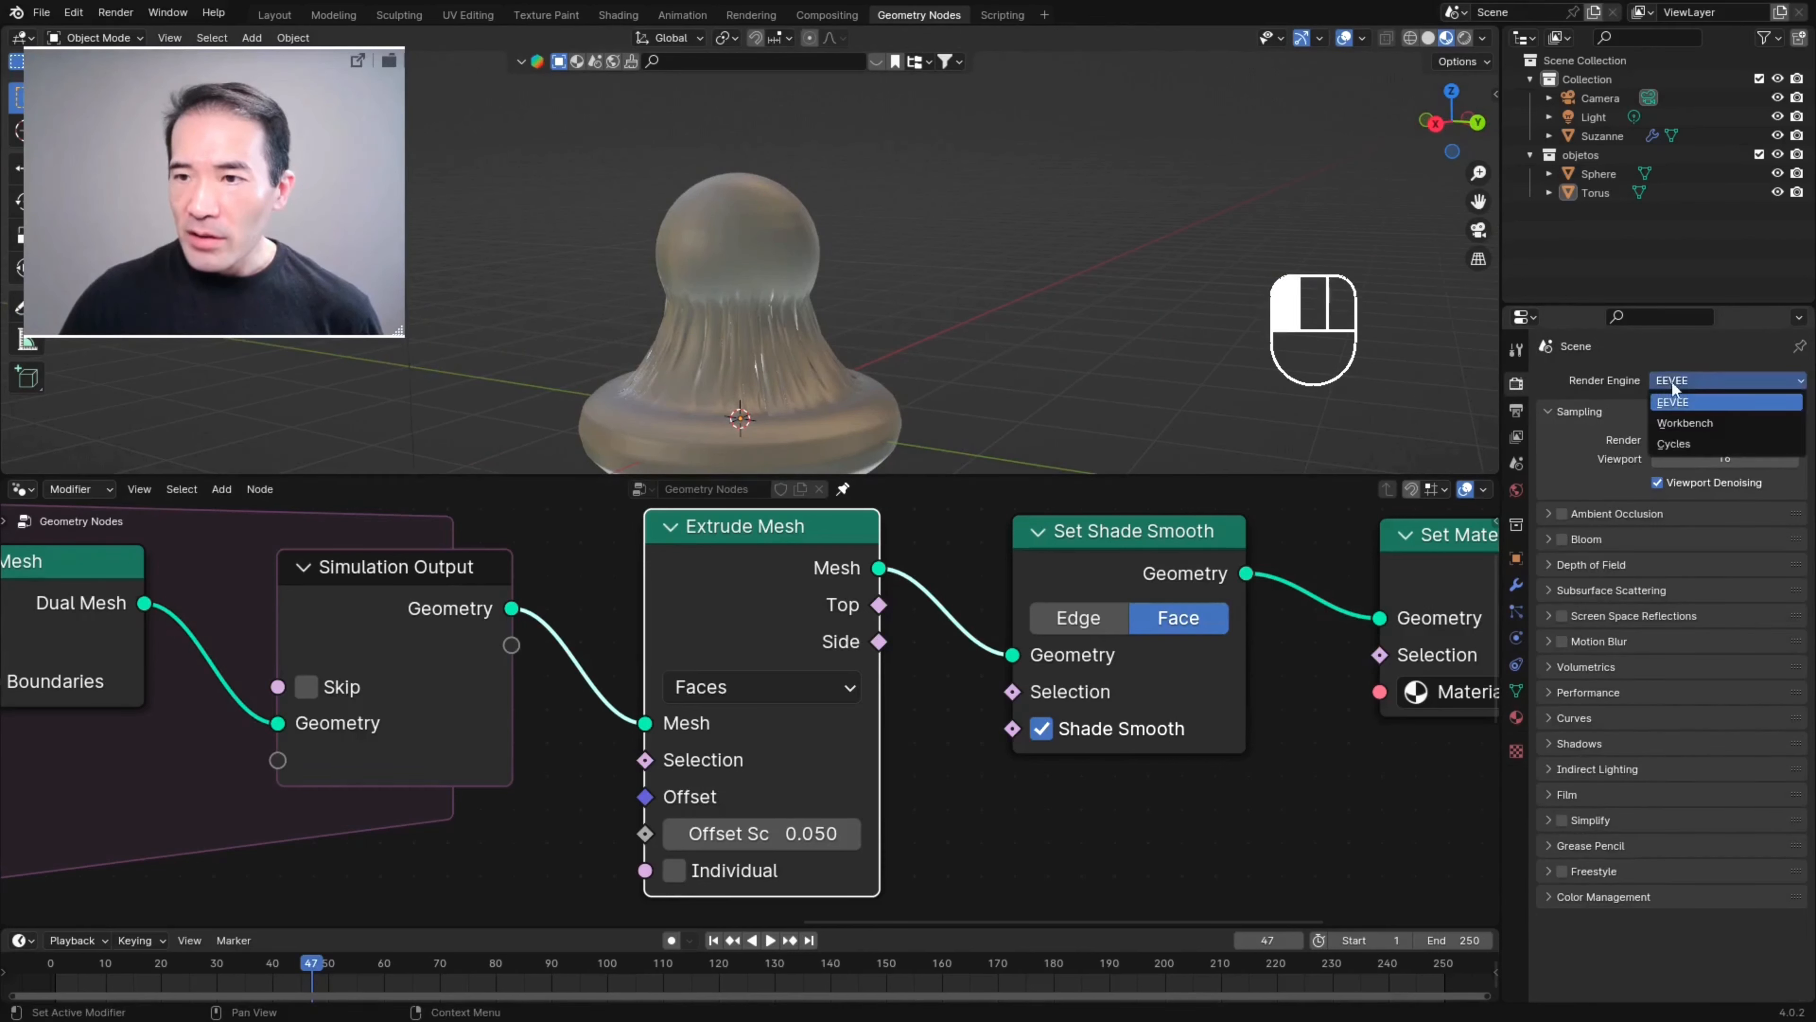
click(1683, 444)
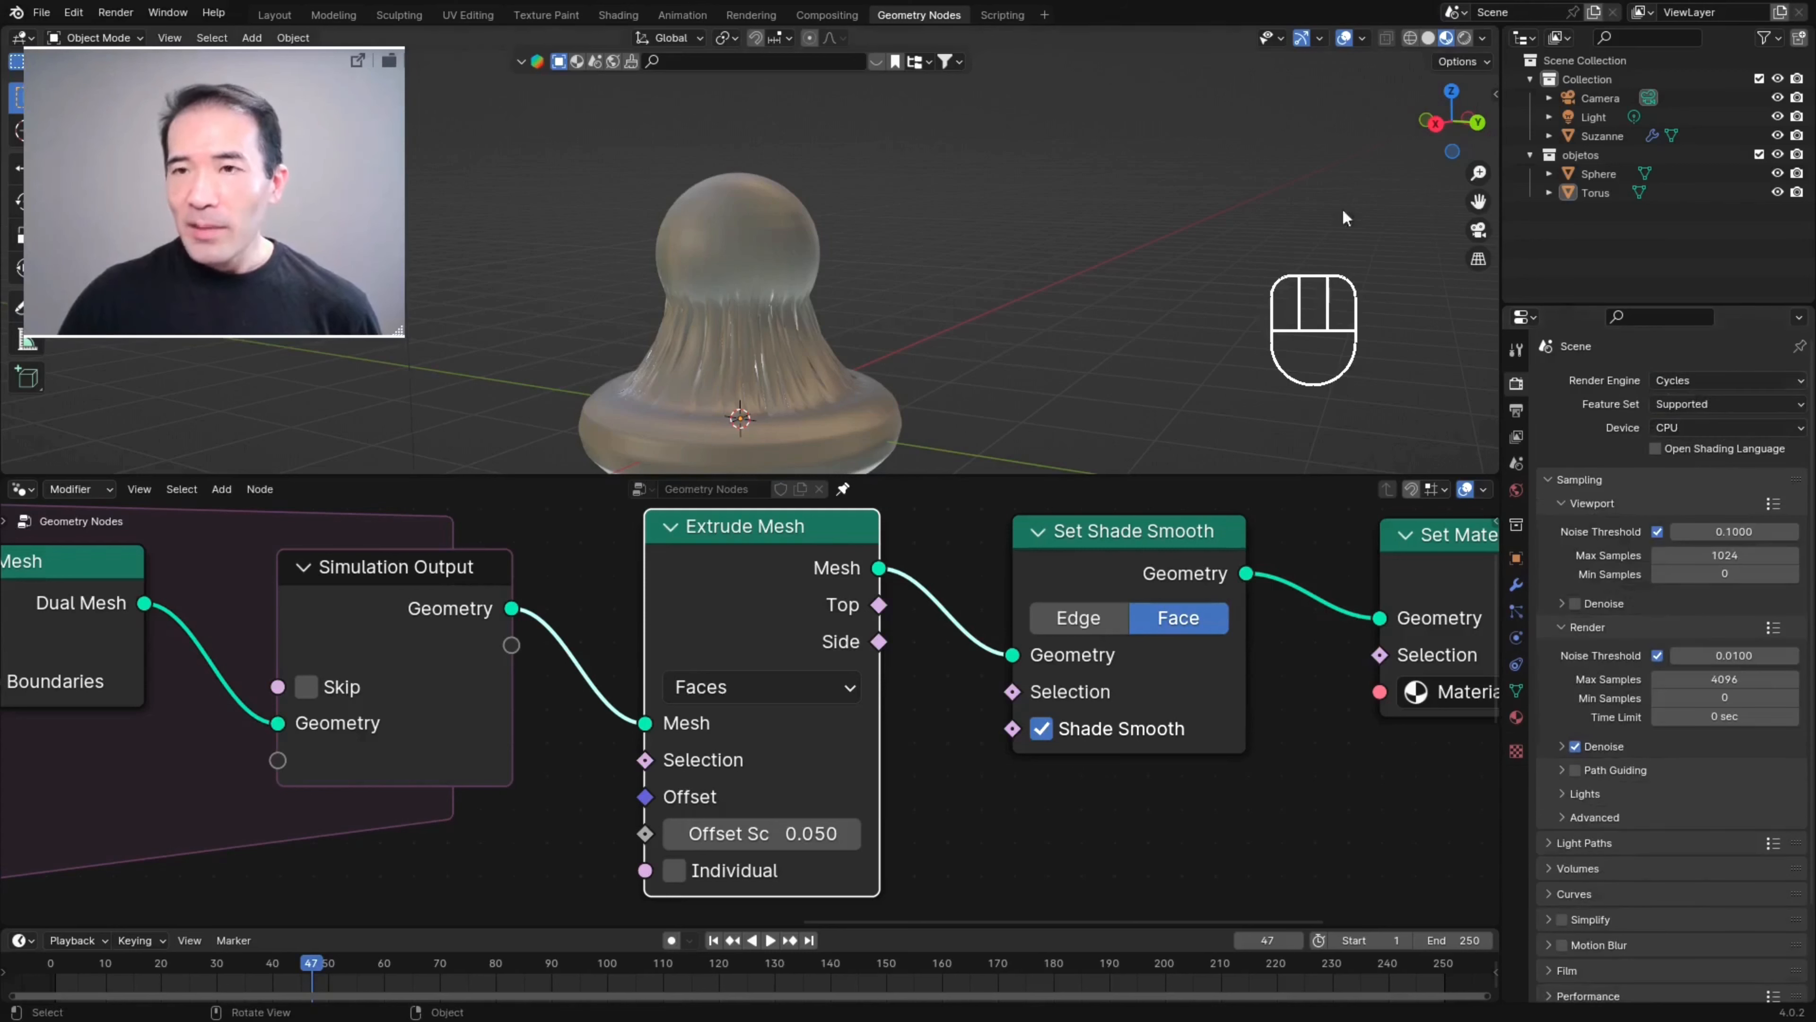
click(1465, 38)
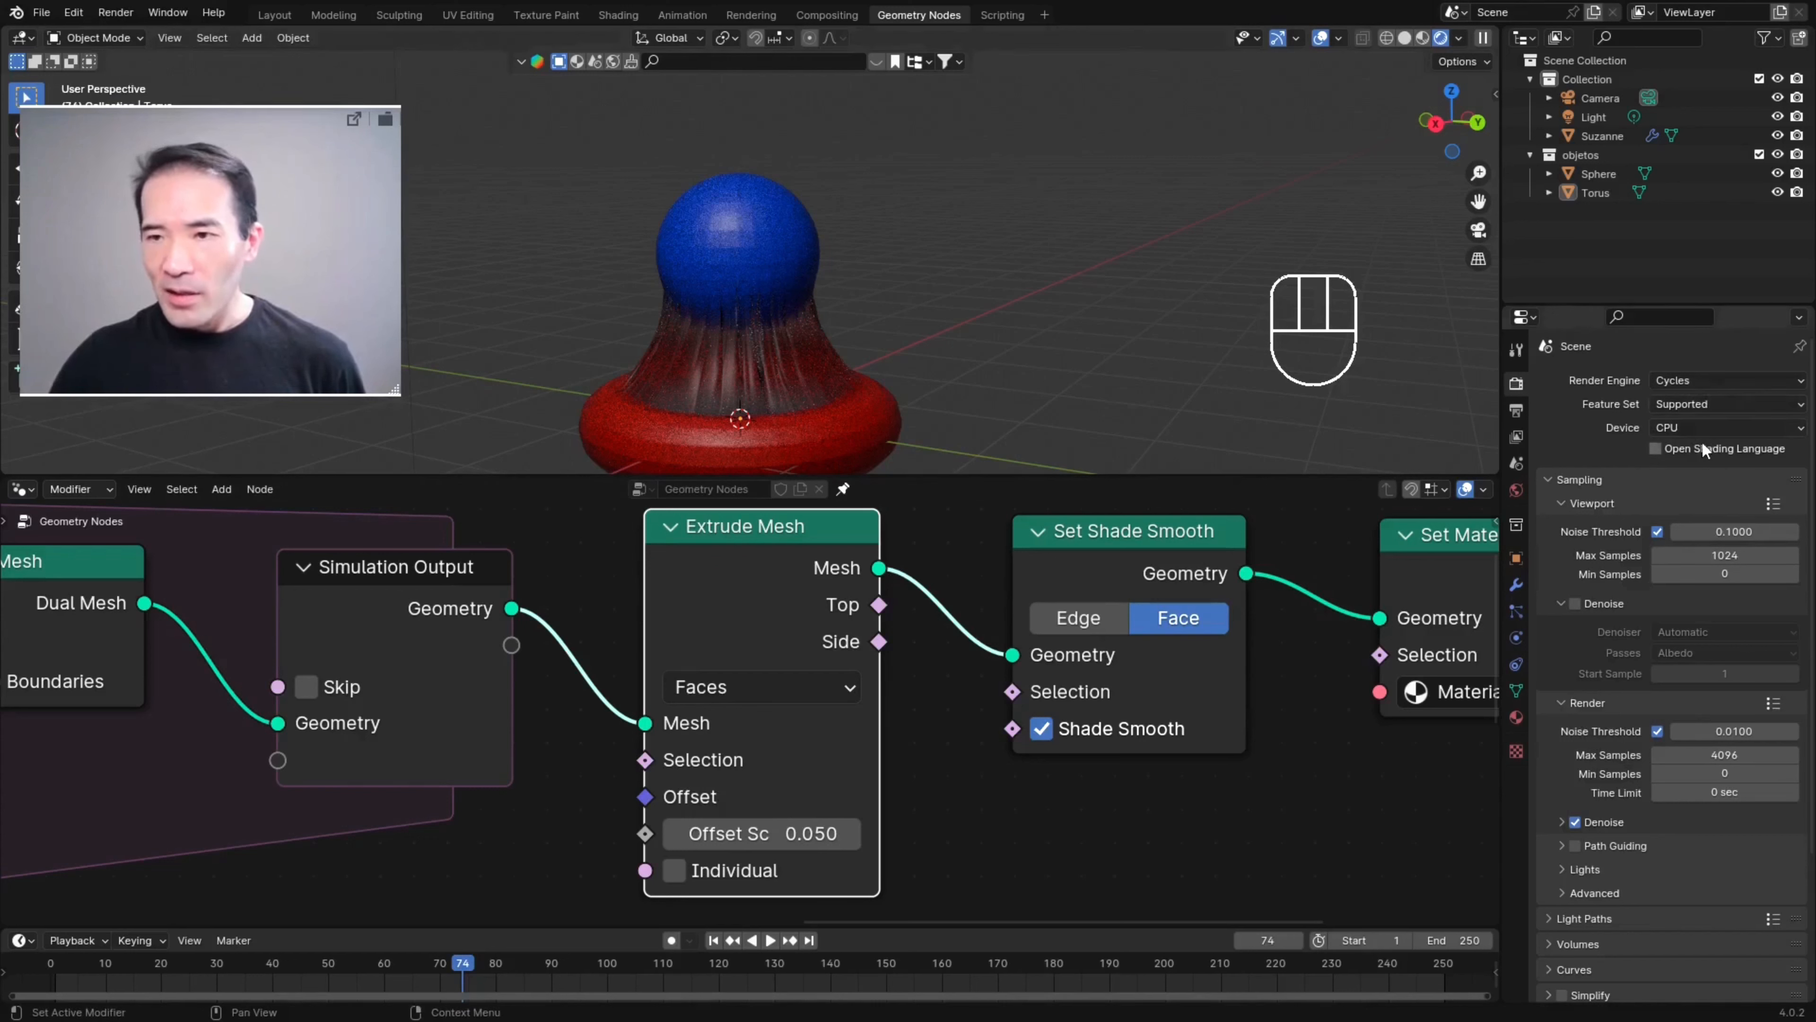
- Set the Cycles device to GPU Compute and the viewport Max Samples to 40
click(1706, 427)
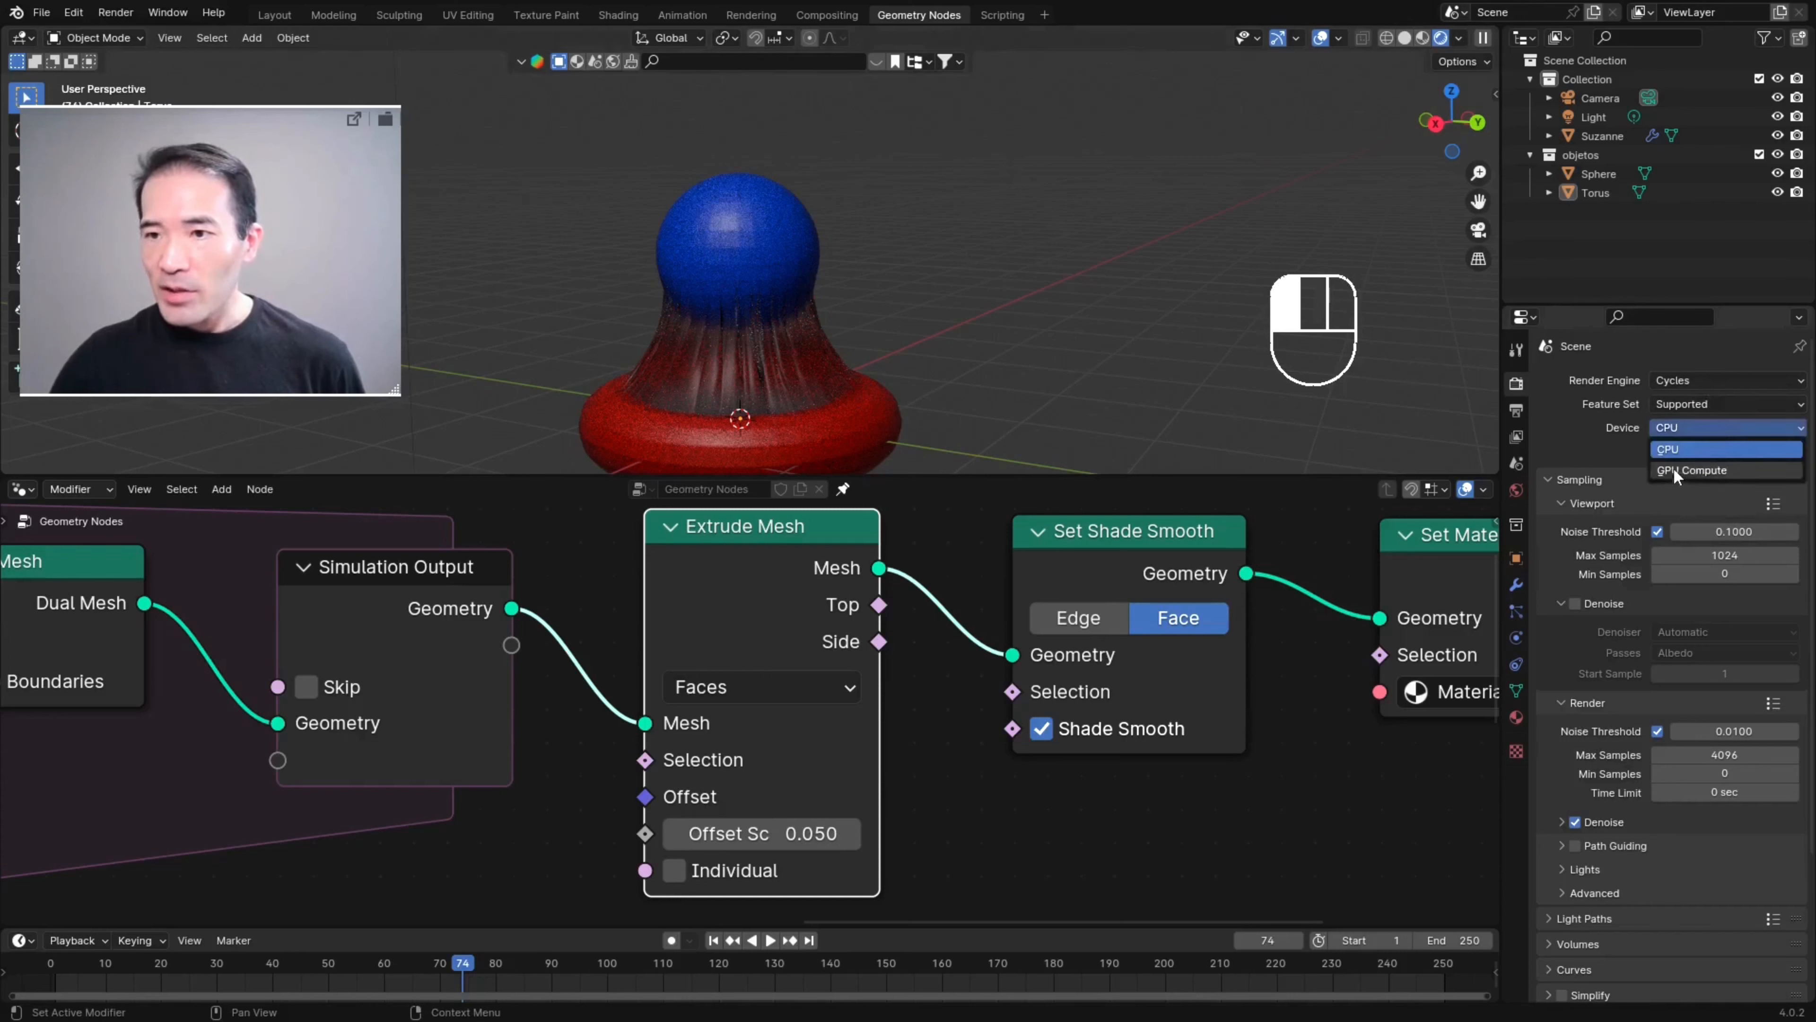
click(1674, 466)
click(1674, 553)
text(40)
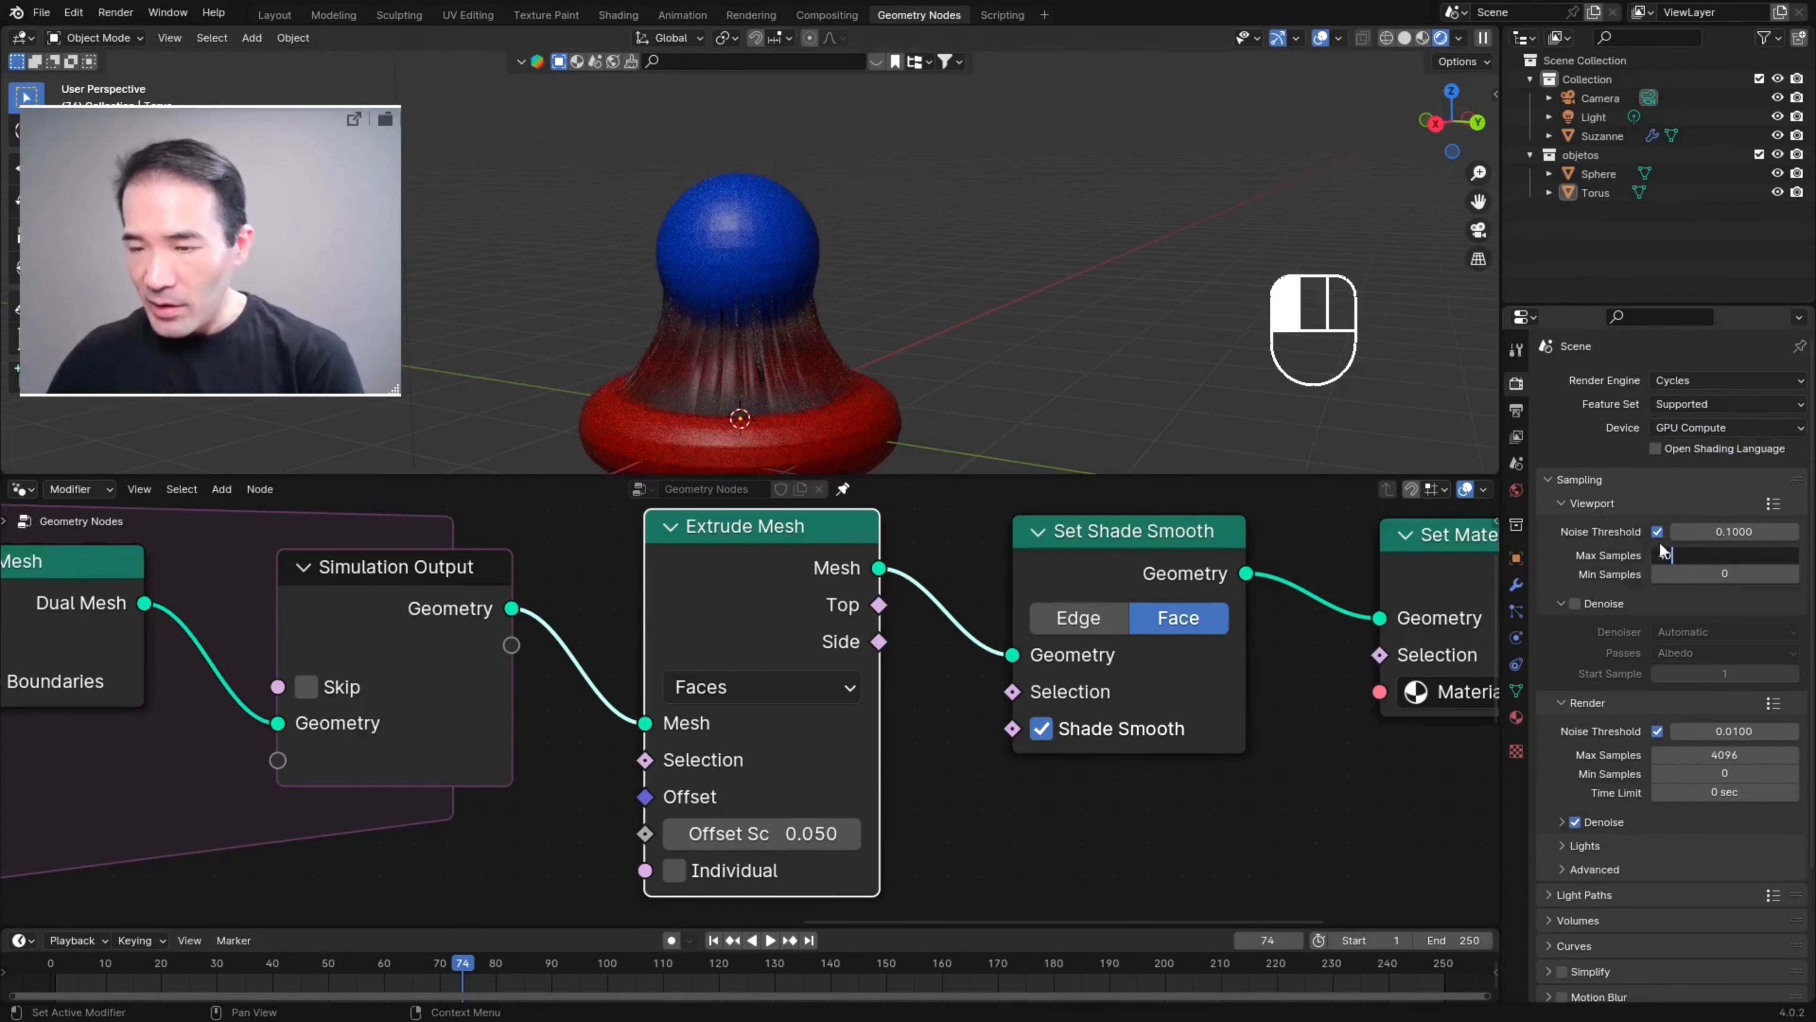
key(Return)
- Enable viewport denoising and maximize the 3D viewport to view the rendered wrap
click(1573, 603)
click(1562, 604)
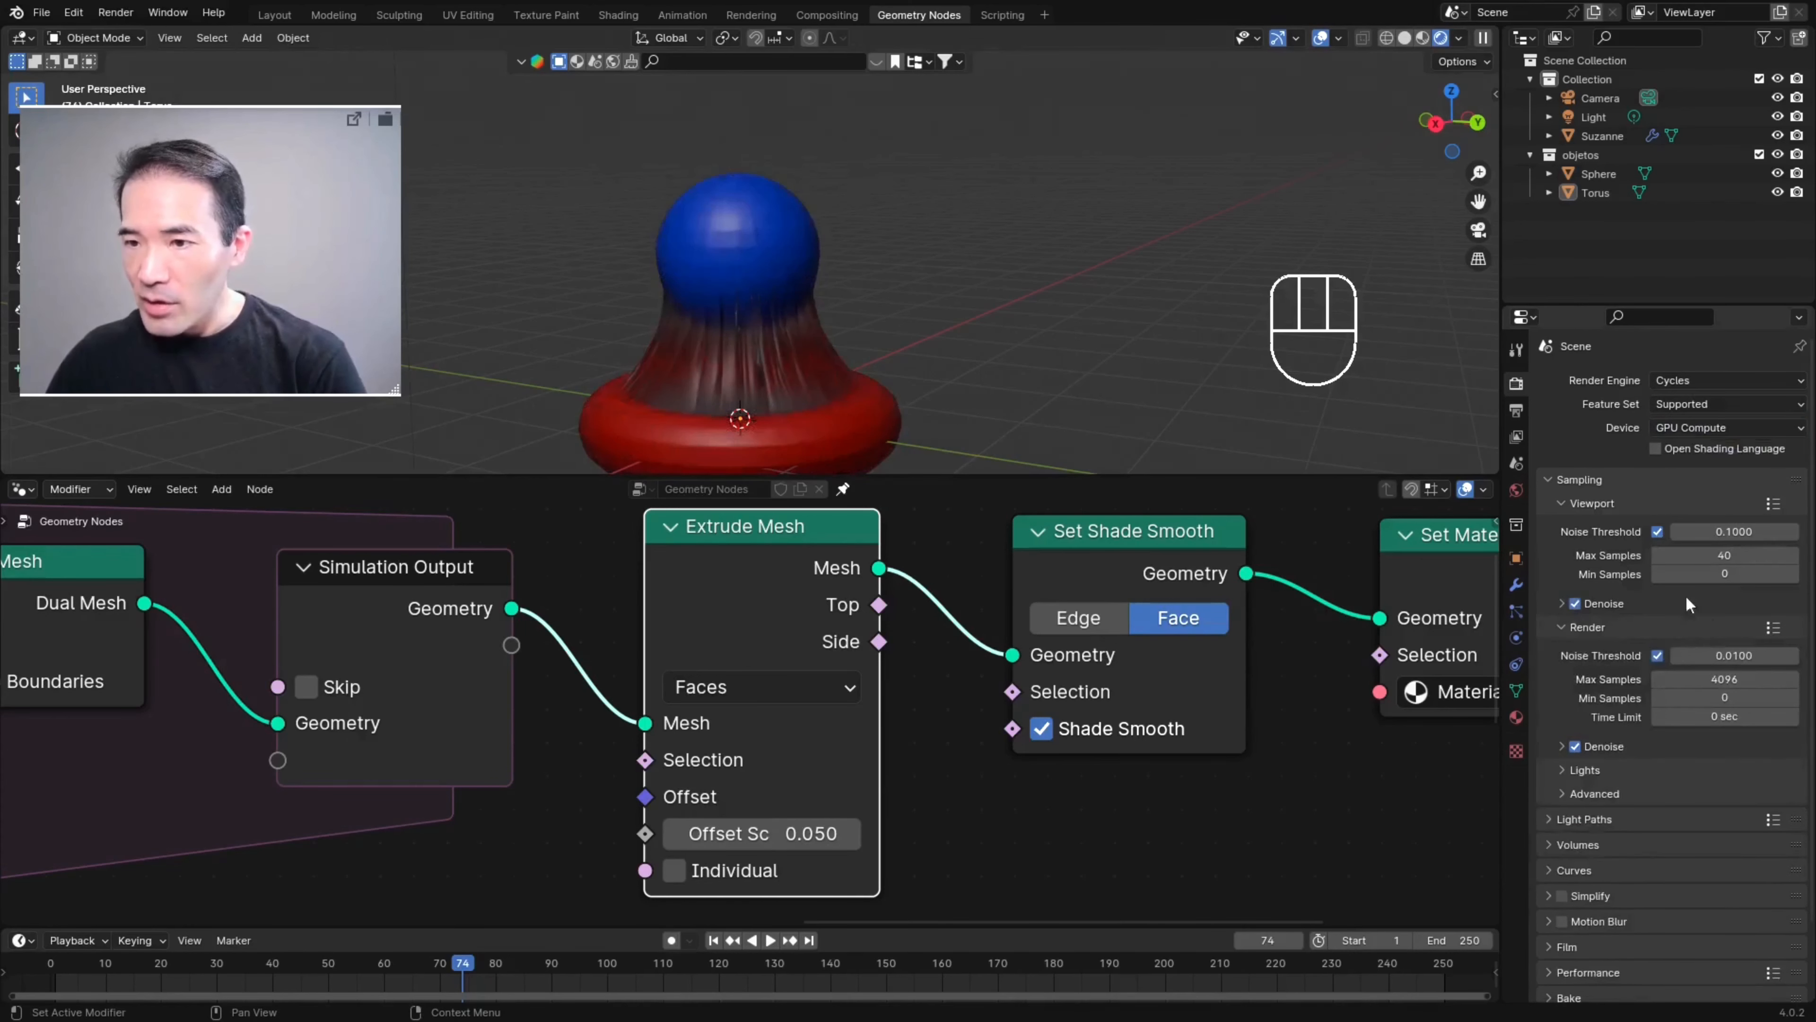
key(ctrl+alt+space)
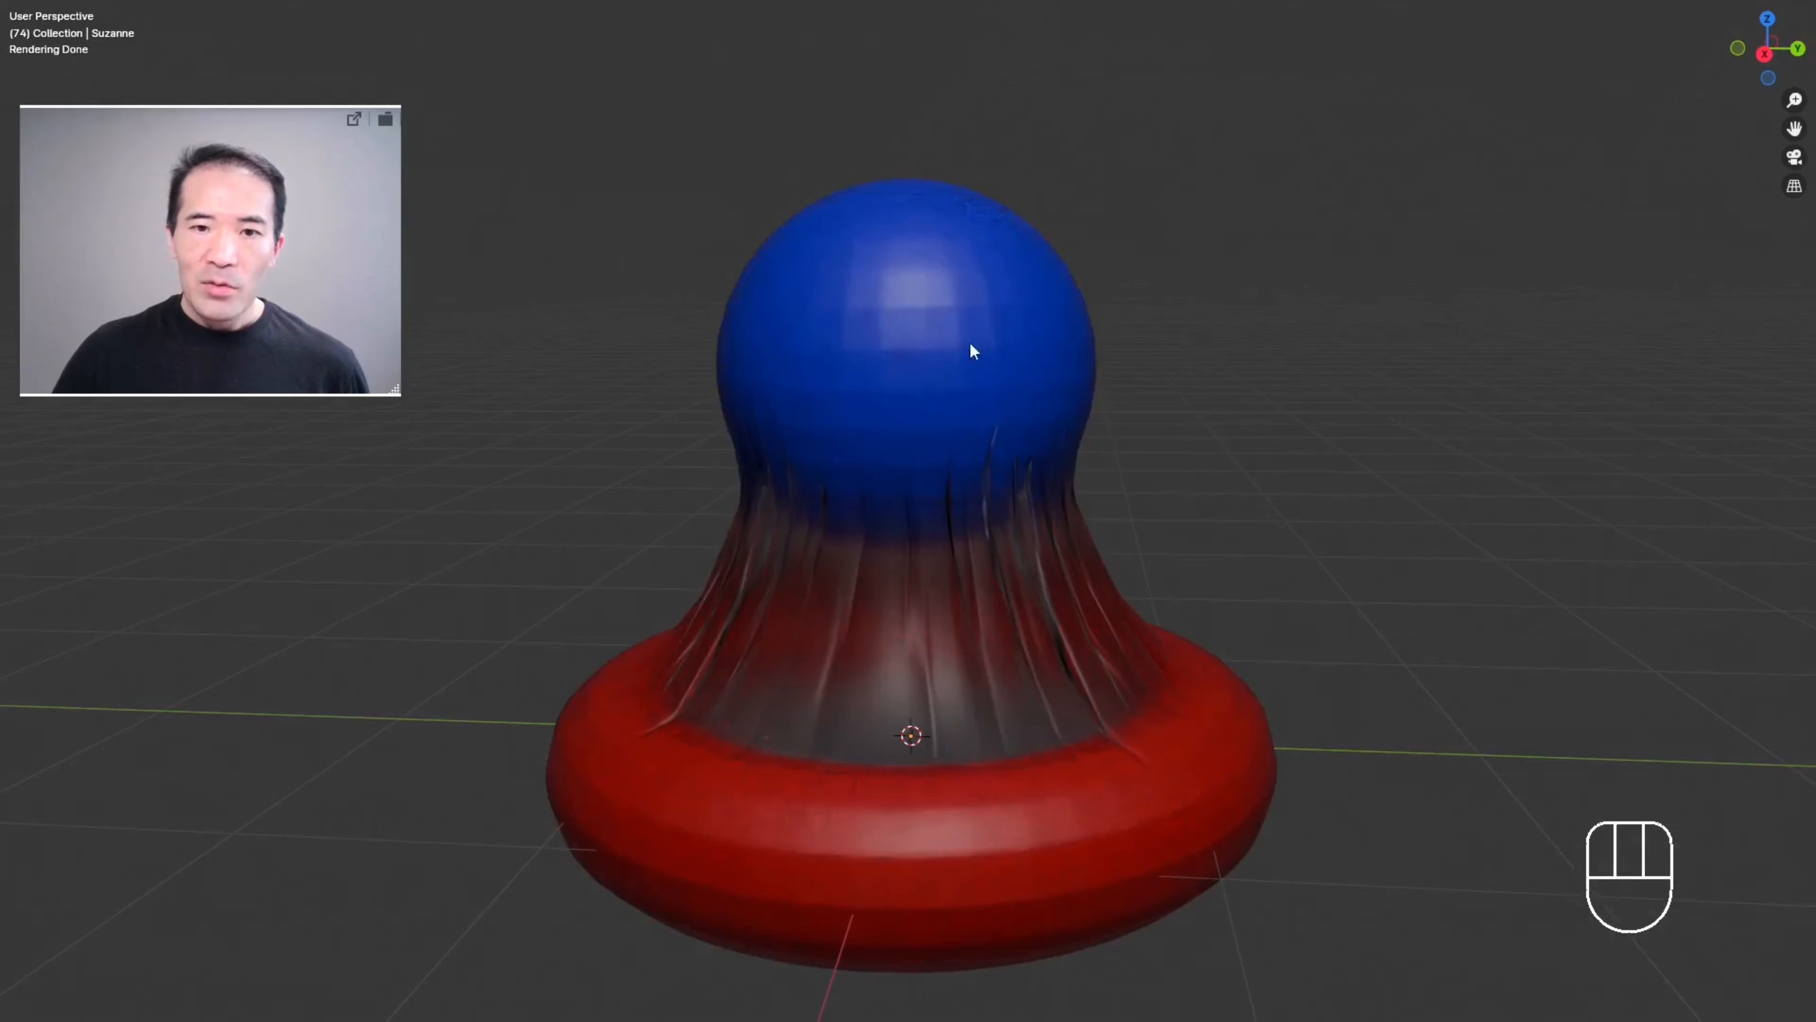